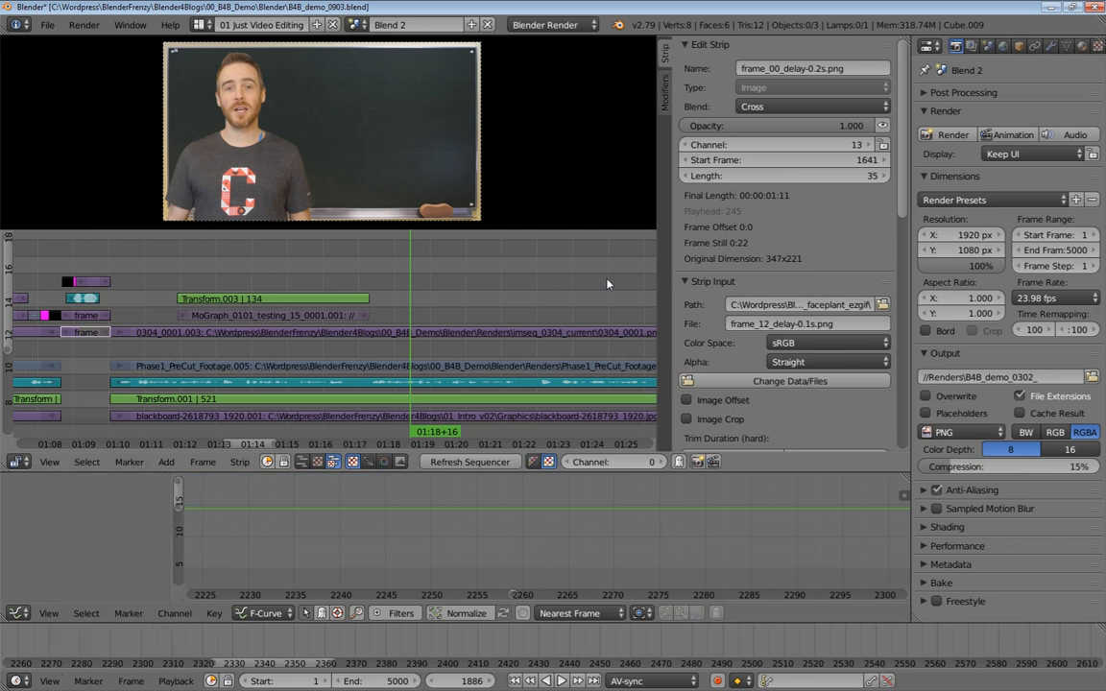
Pan the sequencer timeline and browse the list of scenes in the project
drag(221, 254, 400, 249)
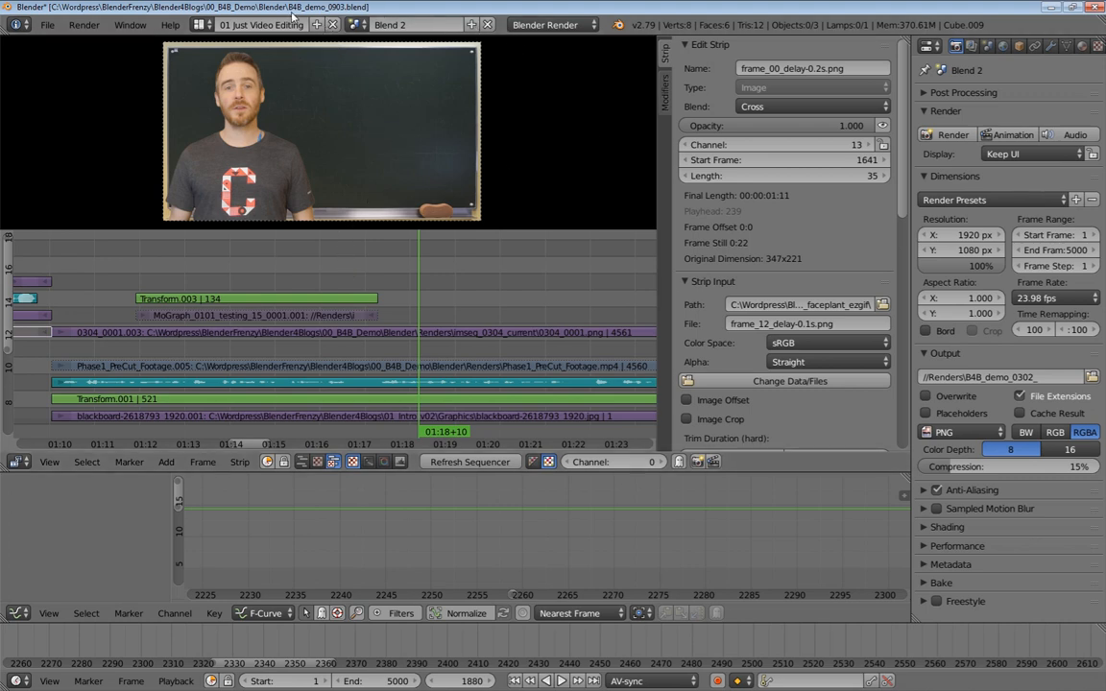
click(359, 25)
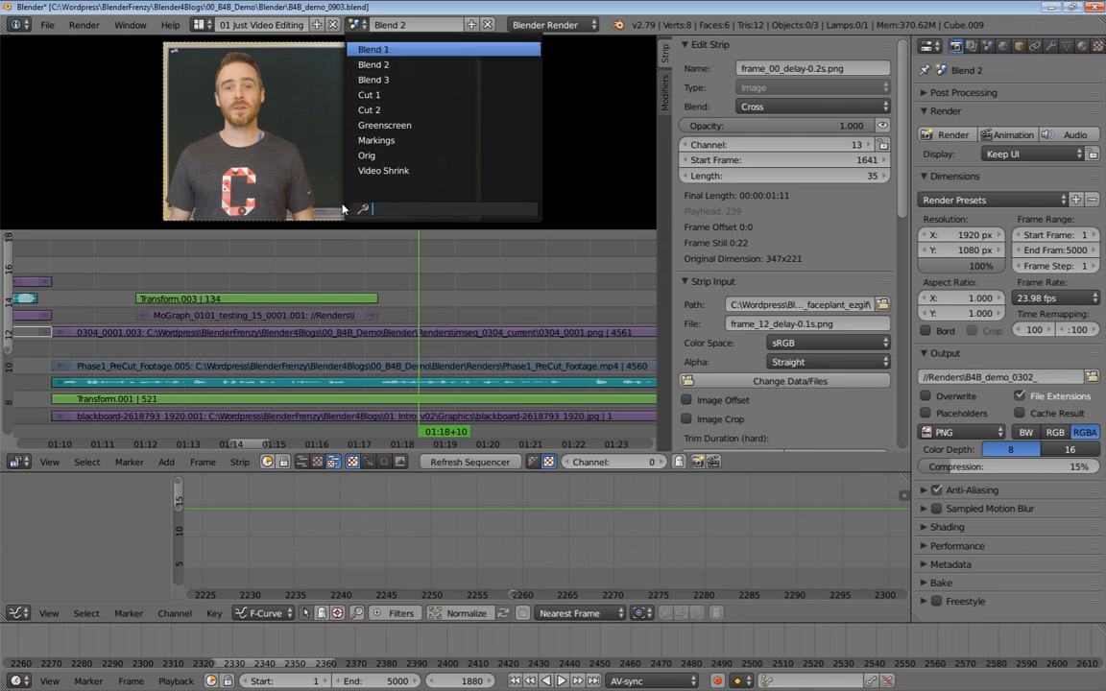
key(Return)
ctrl+middle_drag(422, 326, 345, 367)
click(361, 24)
click(345, 53)
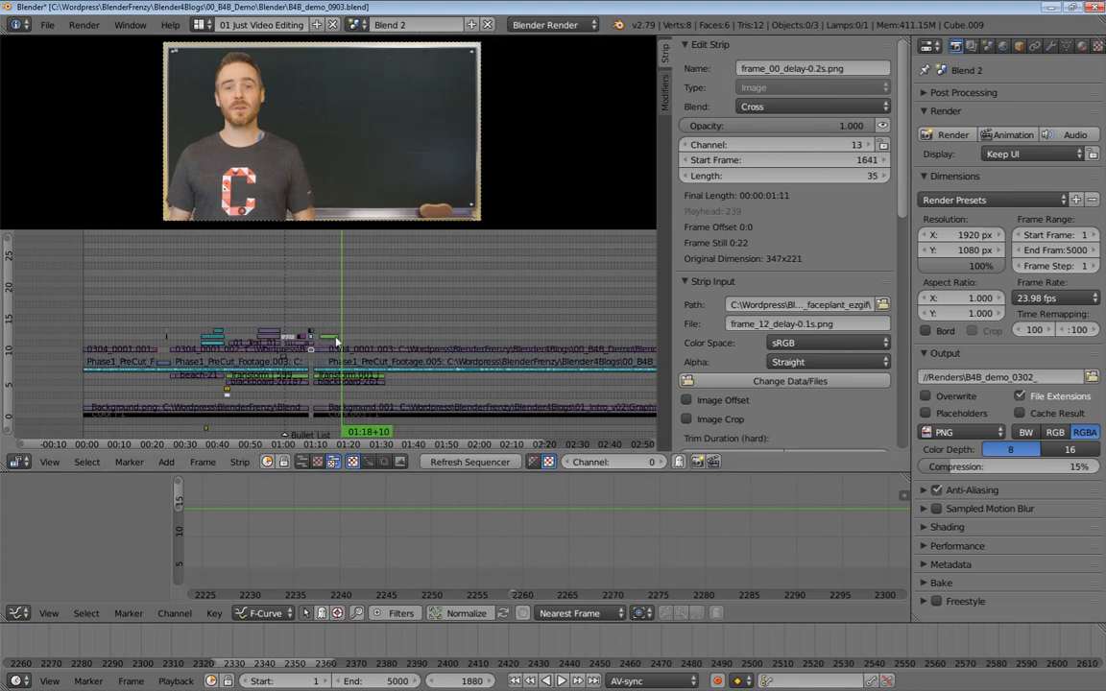
Switch in turn to the Cut 1, Cut 2 and Orig scenes to inspect their strips
click(357, 25)
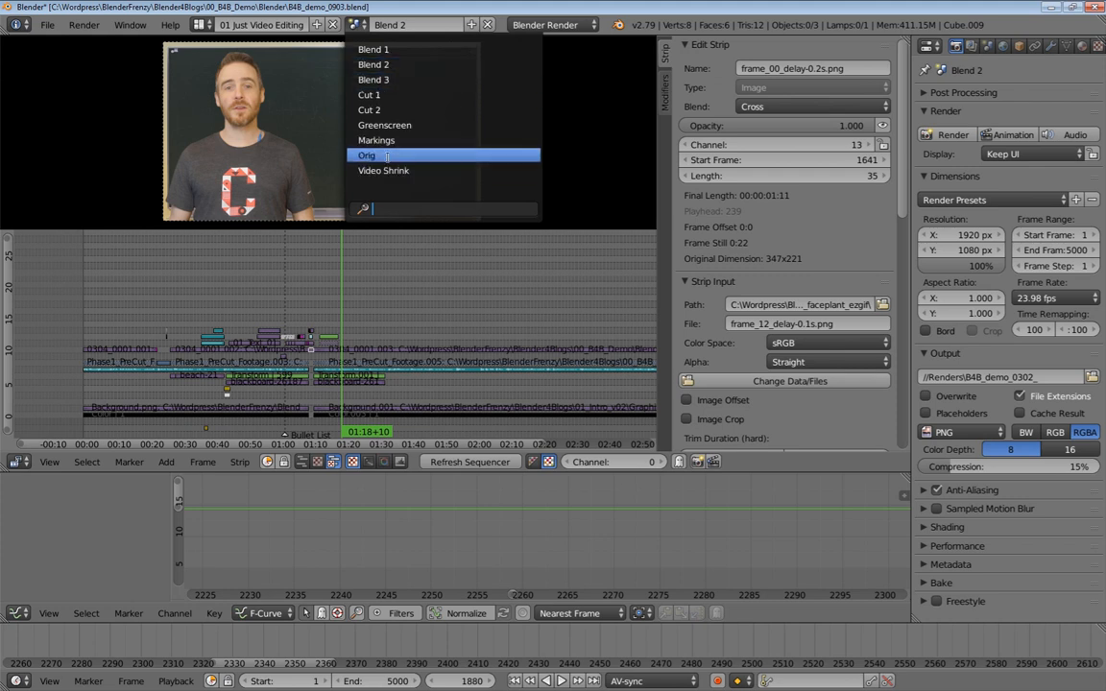
click(379, 95)
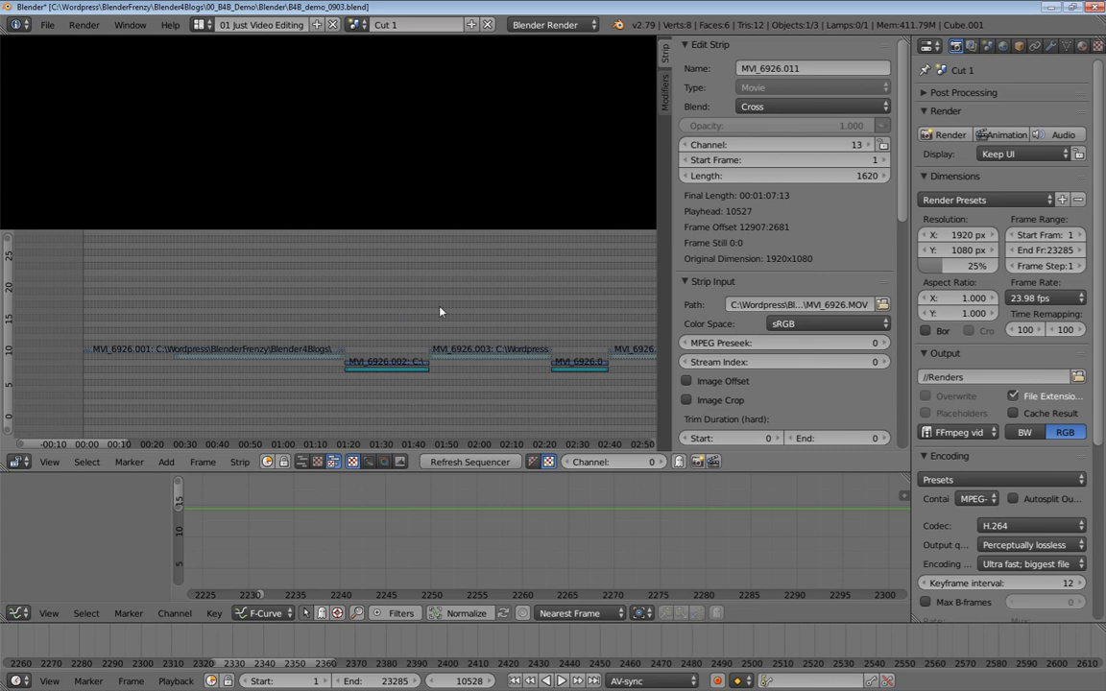
click(359, 24)
click(380, 111)
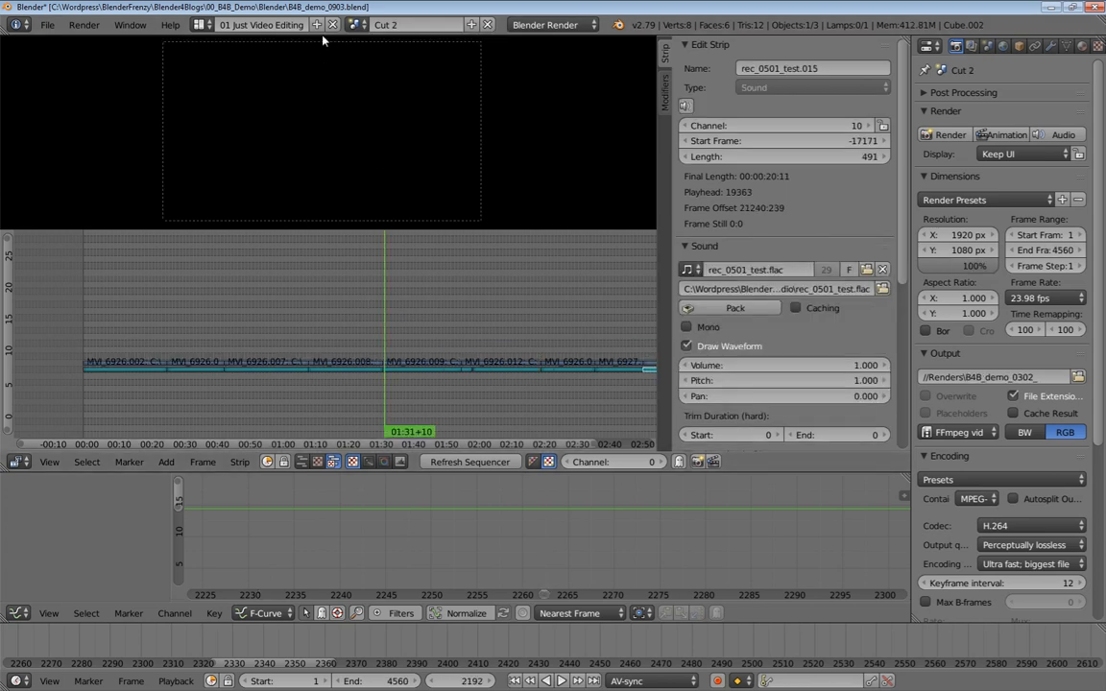
click(357, 24)
click(386, 156)
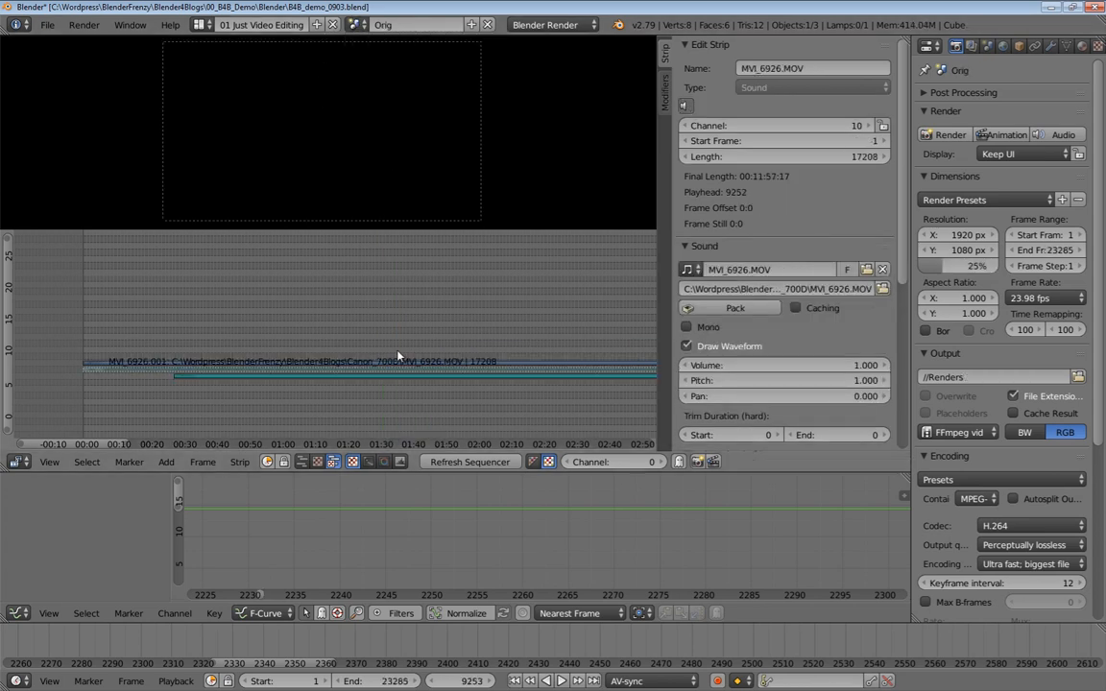
Switch to the Markings scene and zoom the timeline in on its yellow marker strips
click(357, 24)
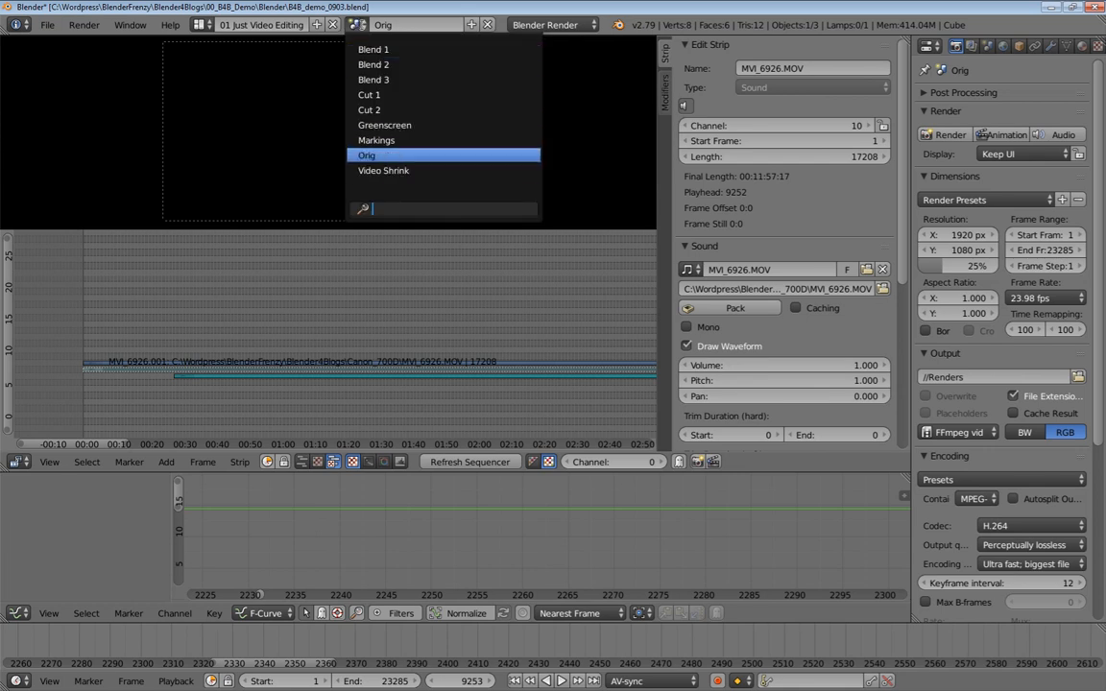
click(375, 141)
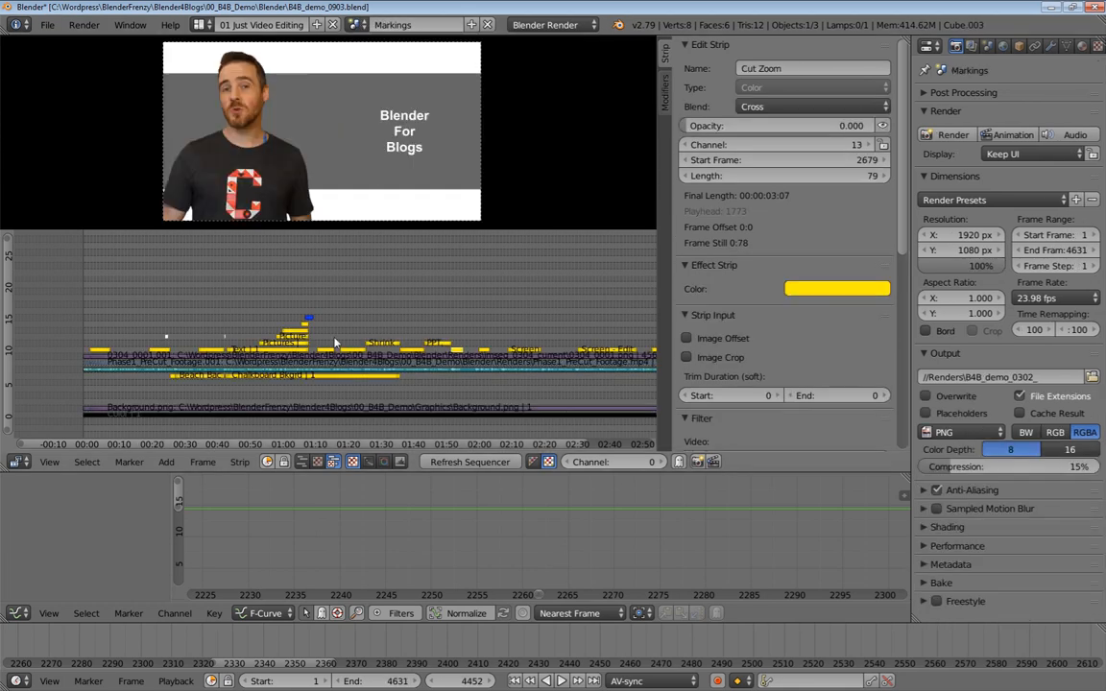
middle_drag(461, 343, 411, 311)
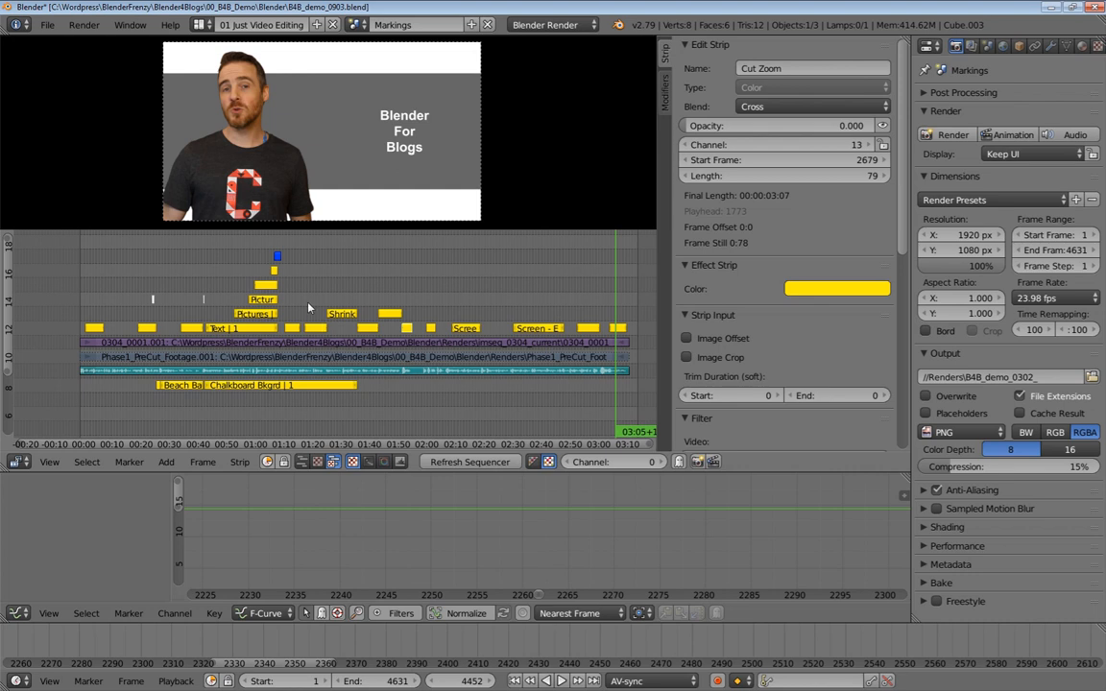
ctrl+middle_drag(292, 317, 495, 305)
middle_drag(261, 299, 365, 299)
Select the Orig Footage, Seashore SFX, Beach Background, Text and Bullet List Anim strips to inspect them
right_click(53, 316)
right_click(197, 315)
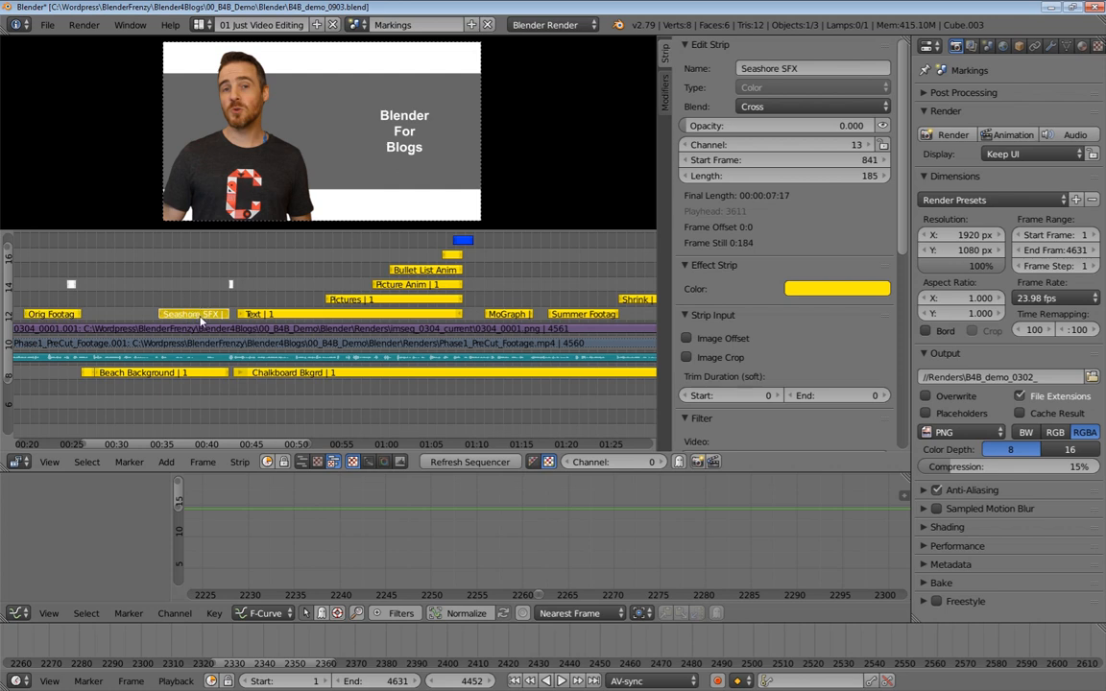
right_click(132, 380)
right_click(286, 314)
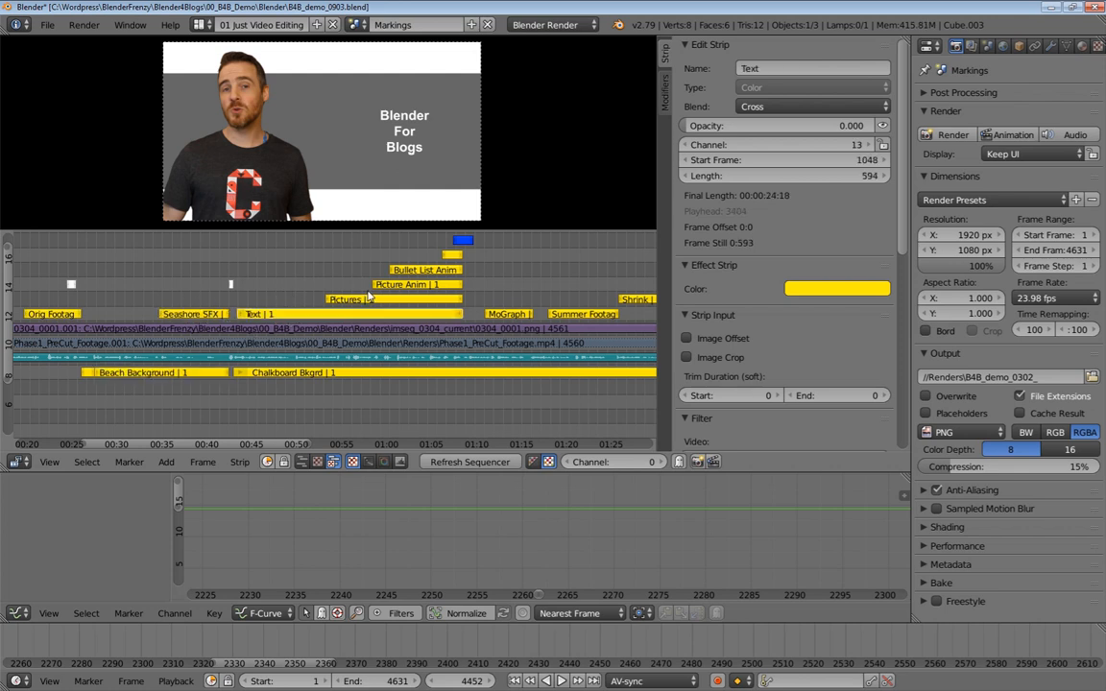
right_click(427, 271)
middle_drag(427, 271, 230, 330)
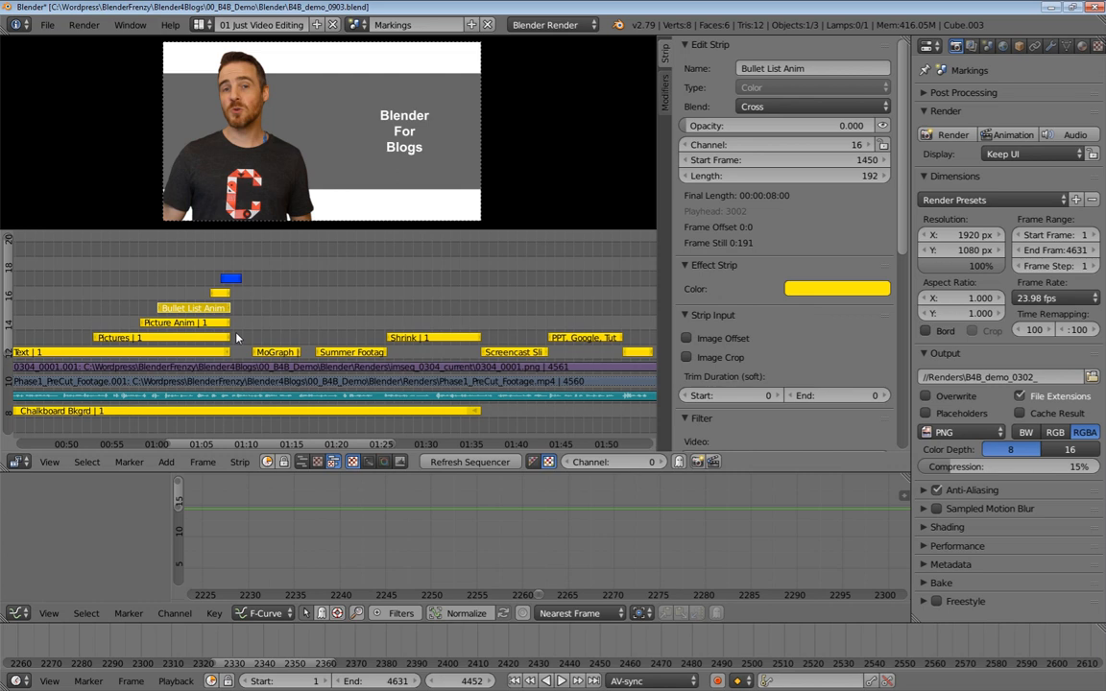
Zoom and pan along the Markings timeline and select the MoGraph strip
scroll(286, 351, down, 8)
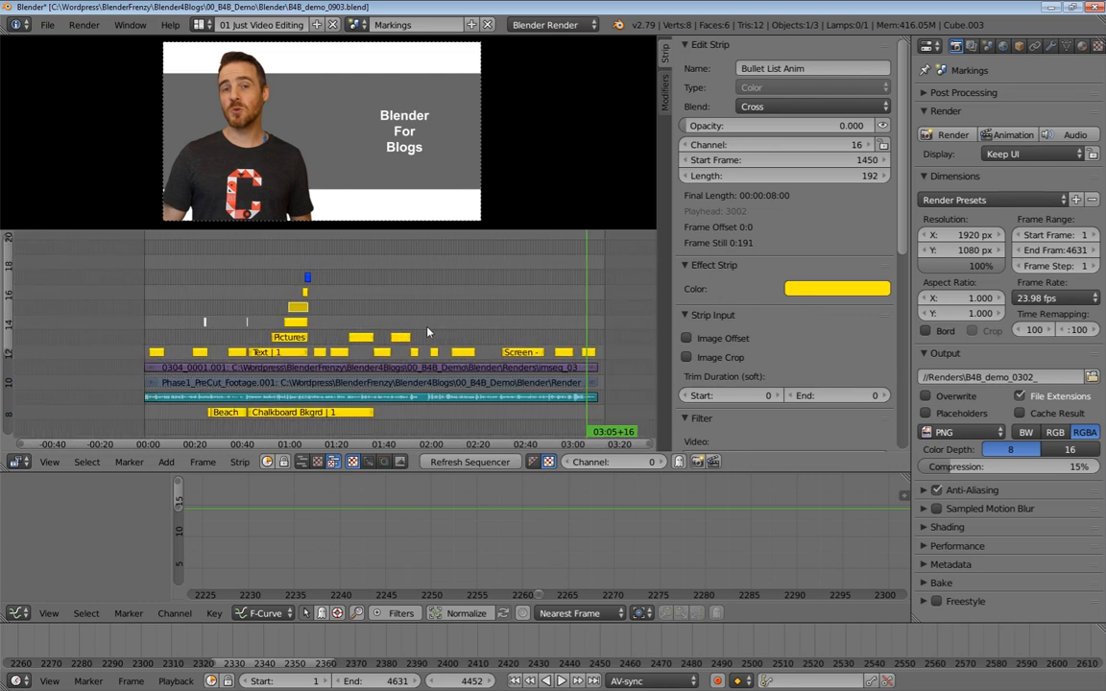
scroll(299, 261, up, 8)
scroll(514, 425, up, 1)
ctrl+middle_drag(300, 351, 4, 455)
click(212, 319)
right_click(206, 353)
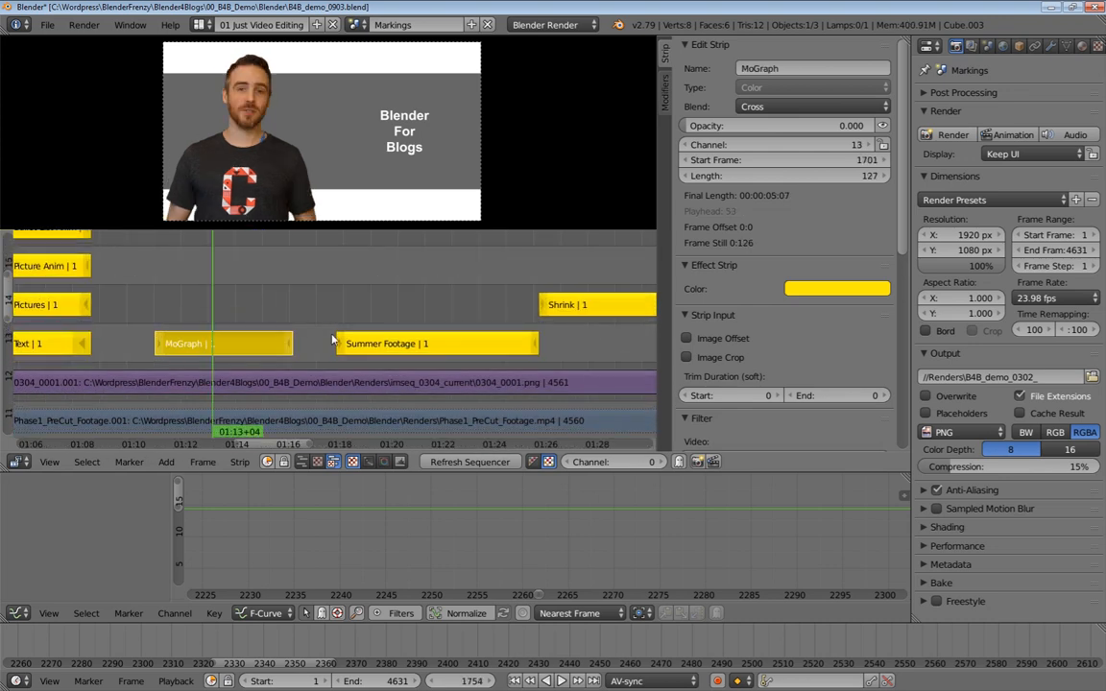
Select the Summer Footage and Shrink strips and frame the view on the selected strip
right_click(337, 342)
middle_drag(338, 342, 172, 357)
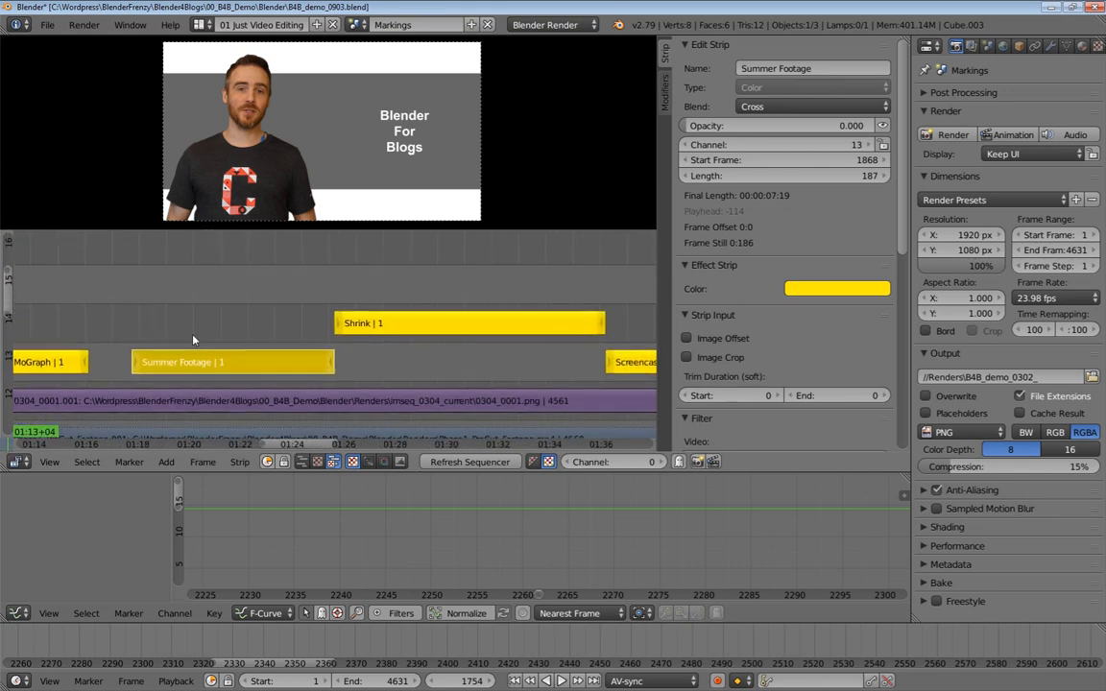
right_click(394, 320)
ctrl+middle_drag(332, 268, 297, 336)
drag(211, 328, 205, 324)
middle_drag(205, 324, 211, 297)
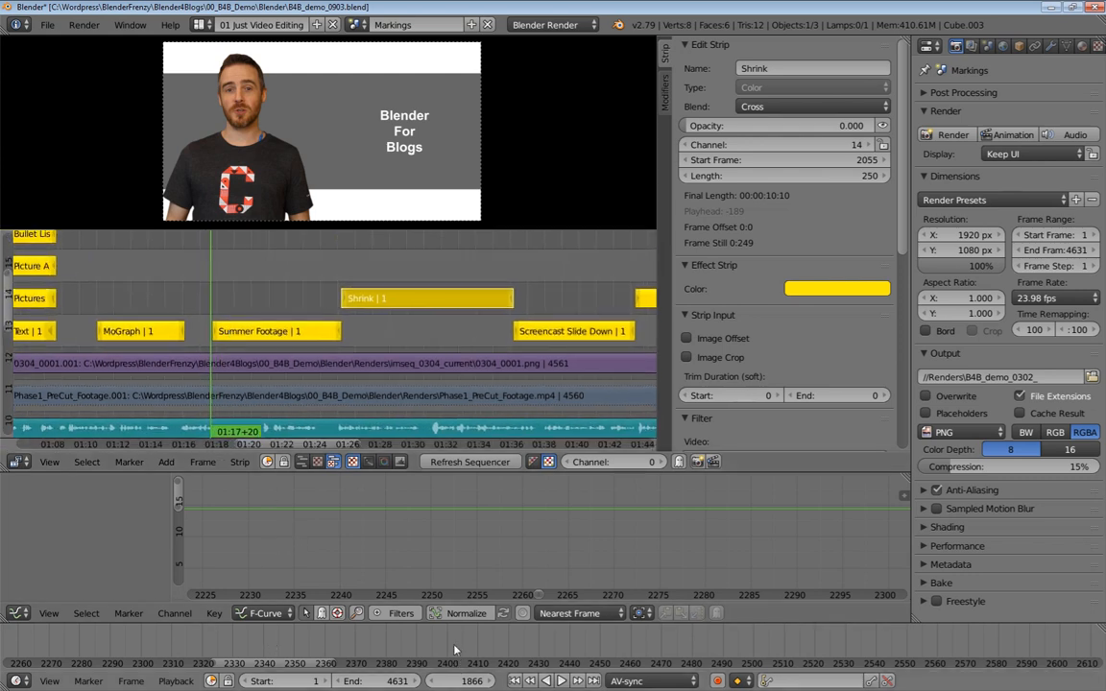
key(KP_Decimal)
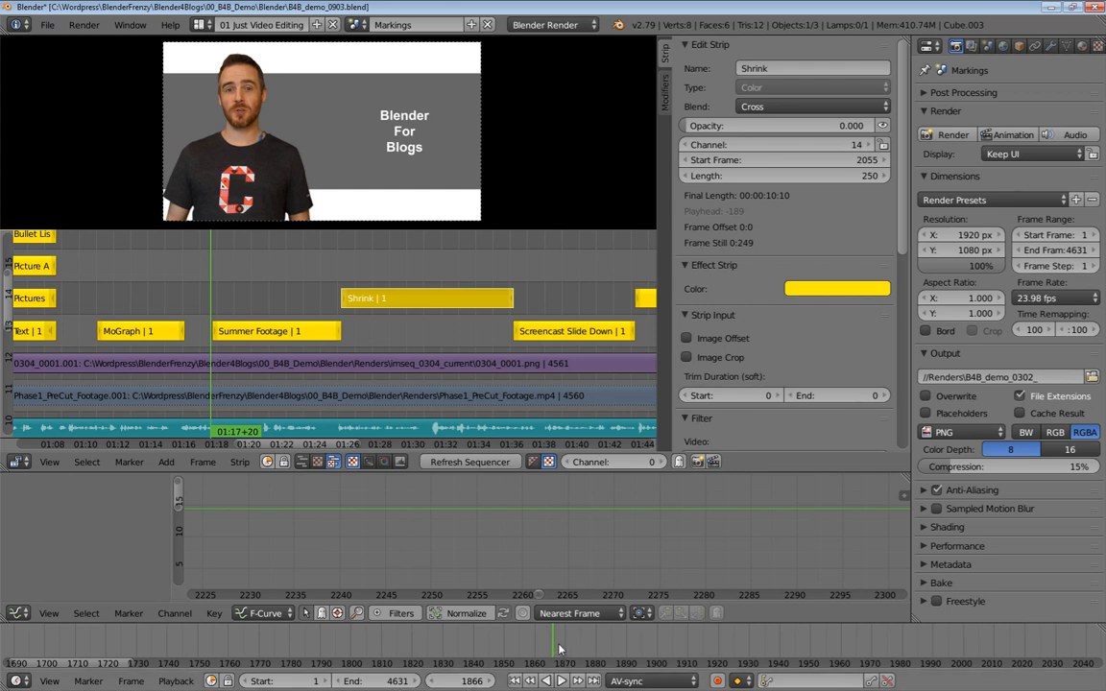
Play back and scrub the footage around the Shrink and Summer Footage strips
click(511, 275)
key(alt+a)
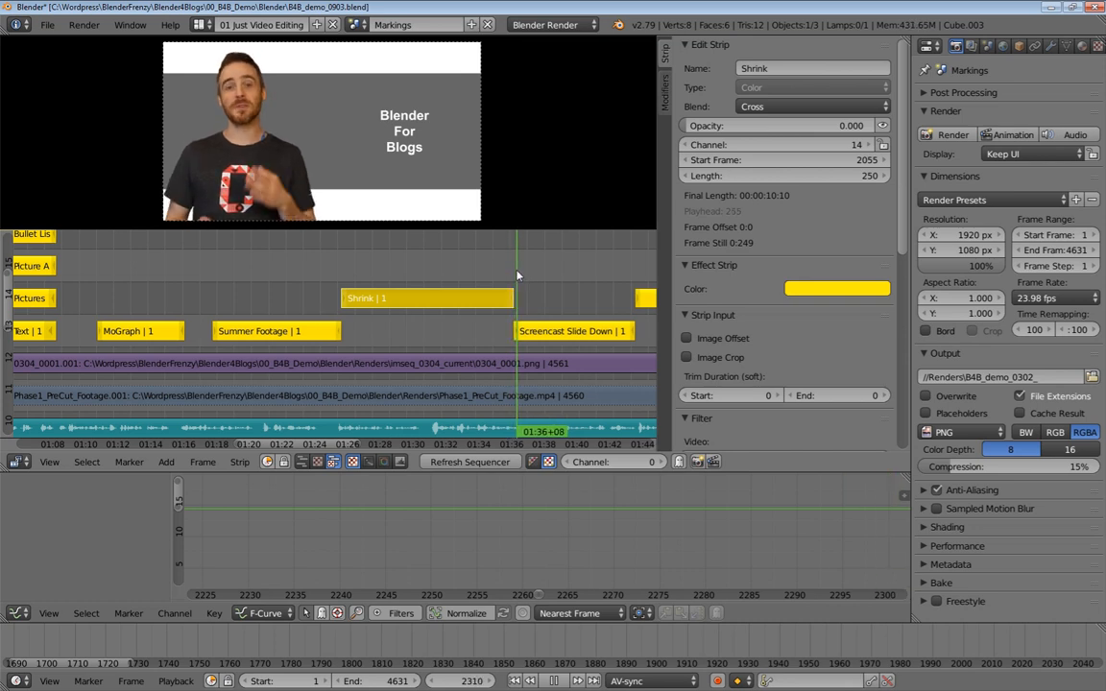
click(222, 277)
mouse_move(281, 272)
mouse_down()
mouse_move(499, 266)
mouse_move(218, 280)
mouse_move(266, 285)
mouse_up()
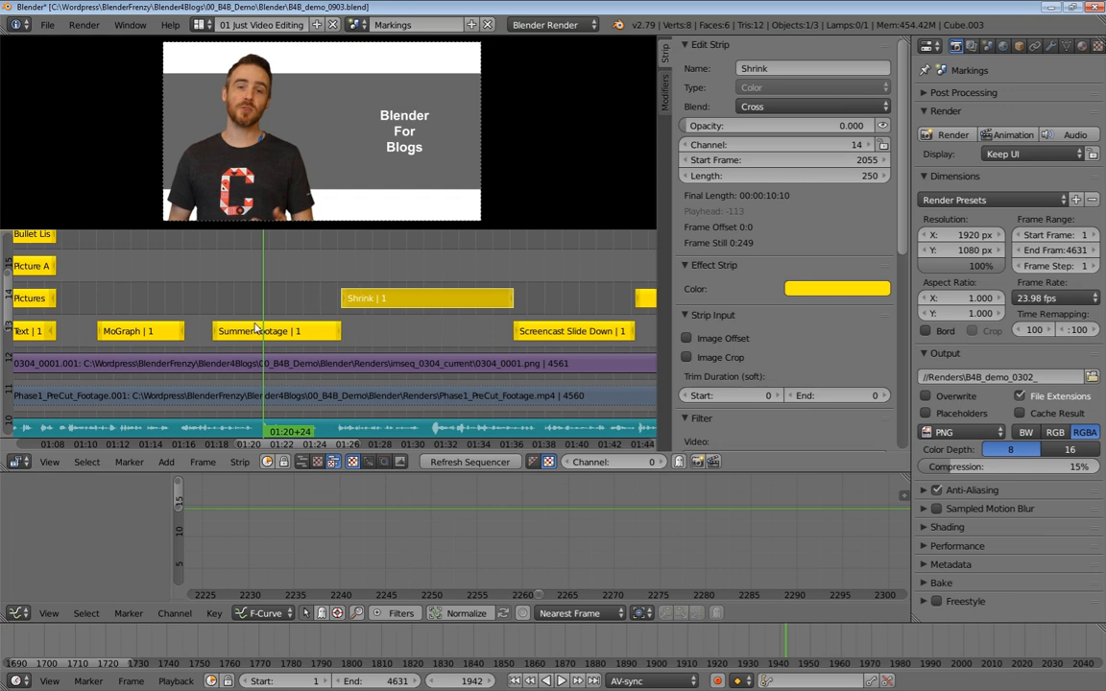
click(210, 288)
Pan along the timeline and select the Screencast Slide Down and PPT, Google, Tutorials strips
ctrl+middle_drag(445, 312, 230, 353)
right_click(259, 318)
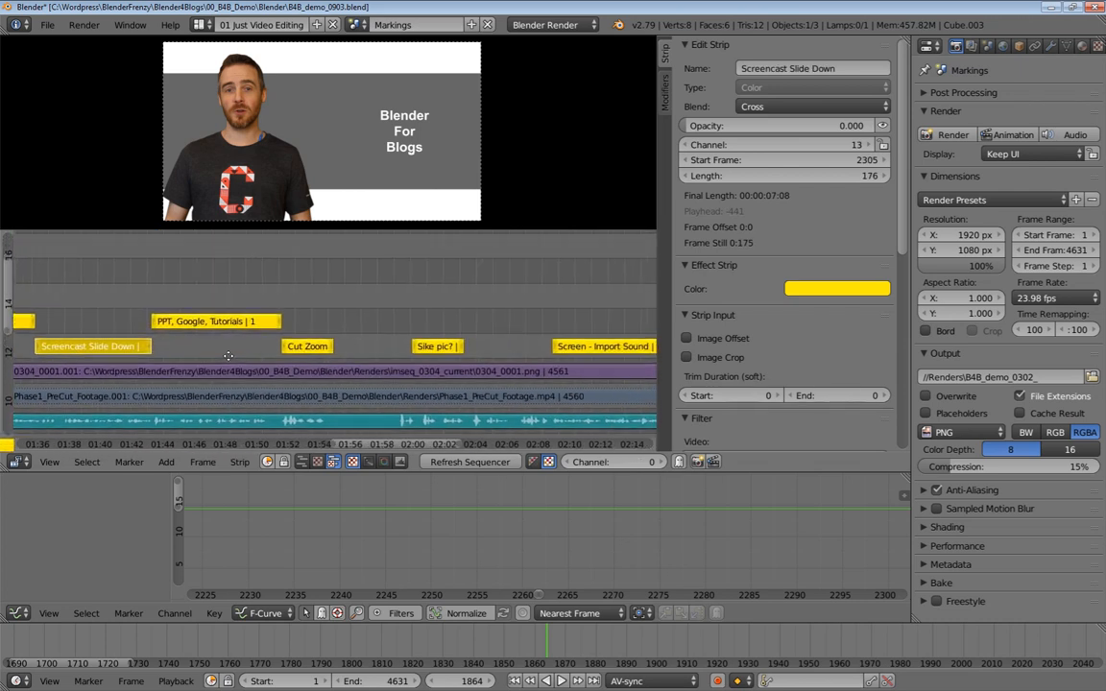
right_click(213, 321)
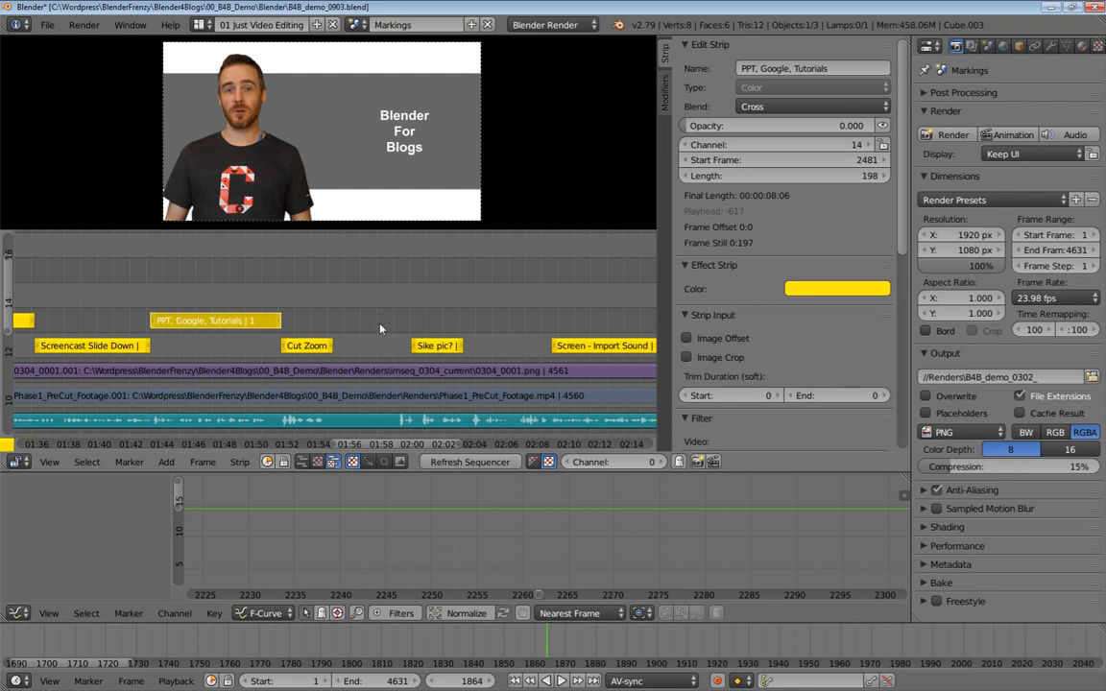
scroll(382, 329, down, 5)
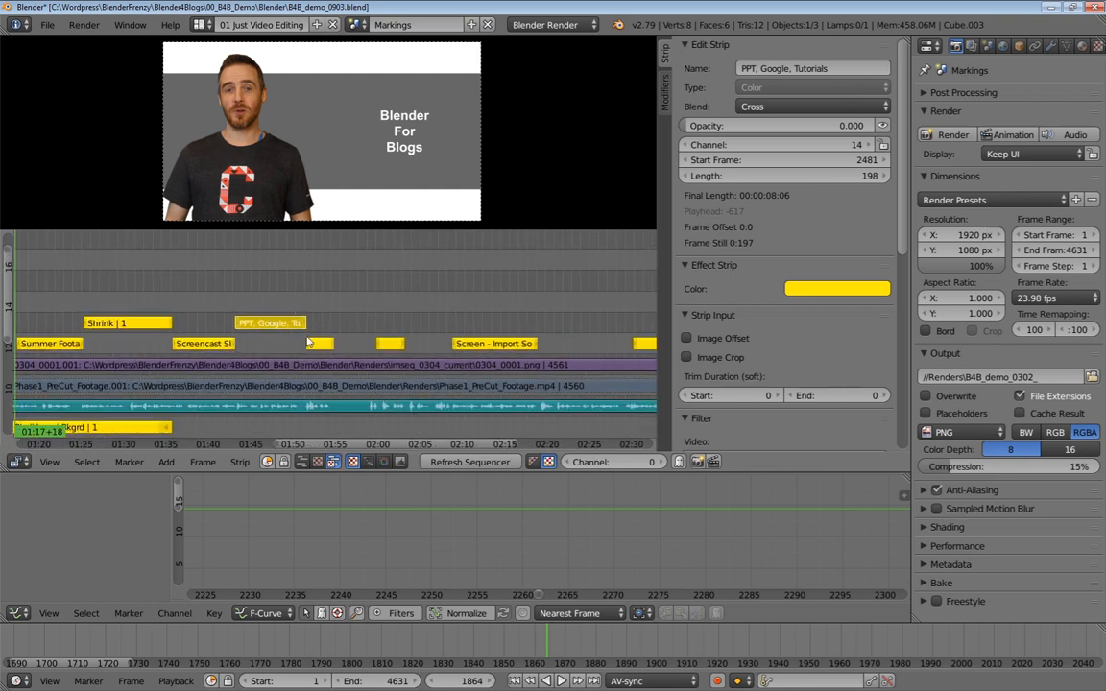
middle_drag(492, 349, 365, 348)
click(365, 348)
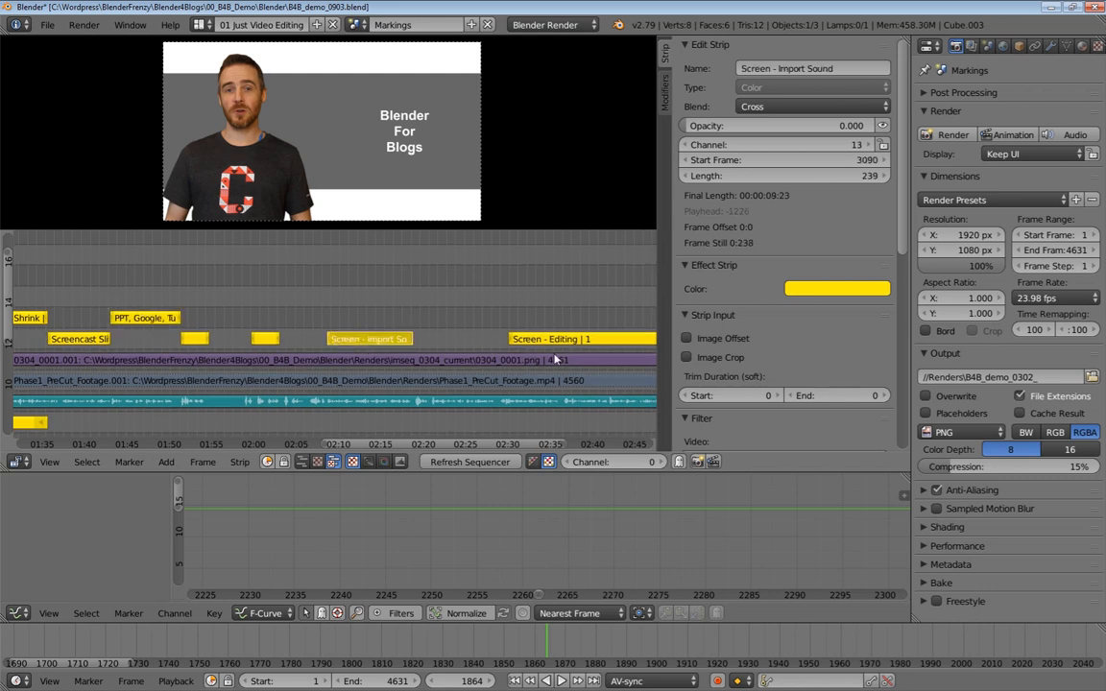
Select the Screen - Editing, Cut Zoom and Sike pic? marker strips while panning the timeline
right_click(577, 344)
ctrl+middle_drag(537, 369, 243, 341)
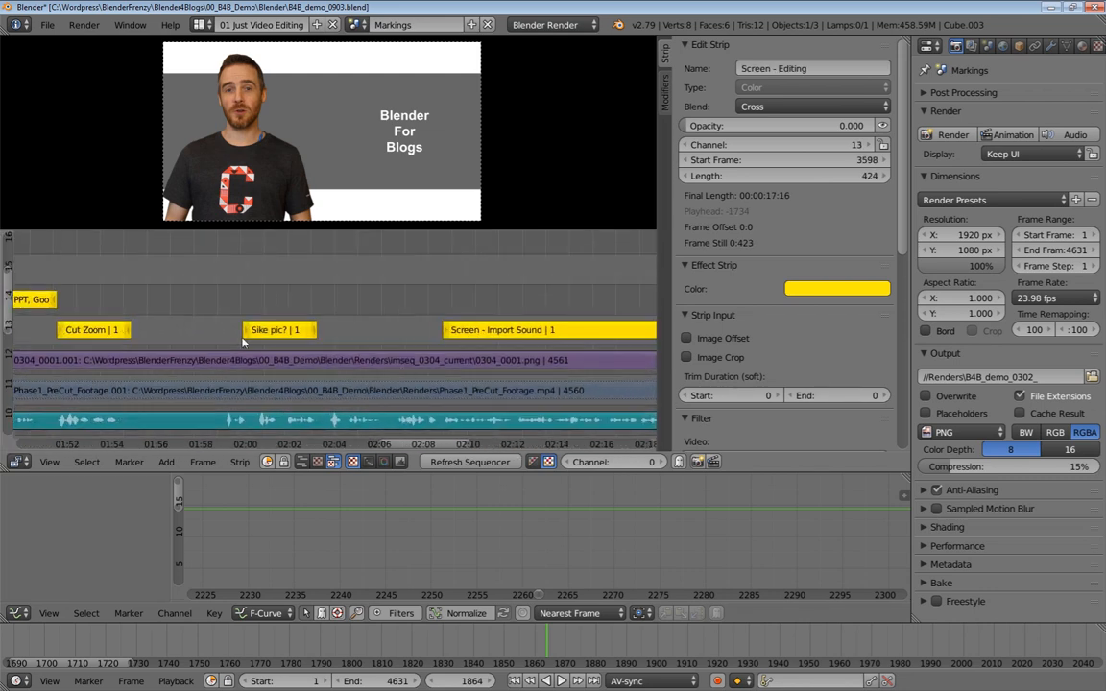
right_click(117, 333)
ctrl+middle_drag(260, 288, 210, 295)
middle_drag(332, 327, 262, 292)
right_click(137, 327)
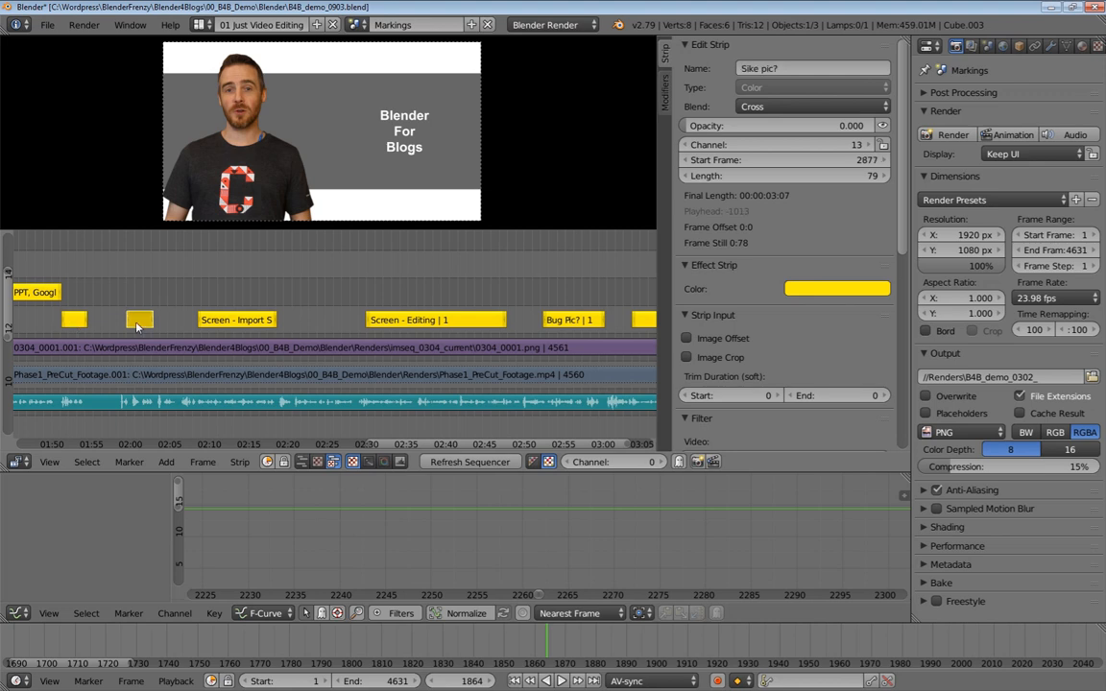
Select the Bug Pic? and Boot Pic? strips and pan out over the end of the timeline
right_click(549, 319)
ctrl+scroll(549, 317, down, 3)
right_click(551, 318)
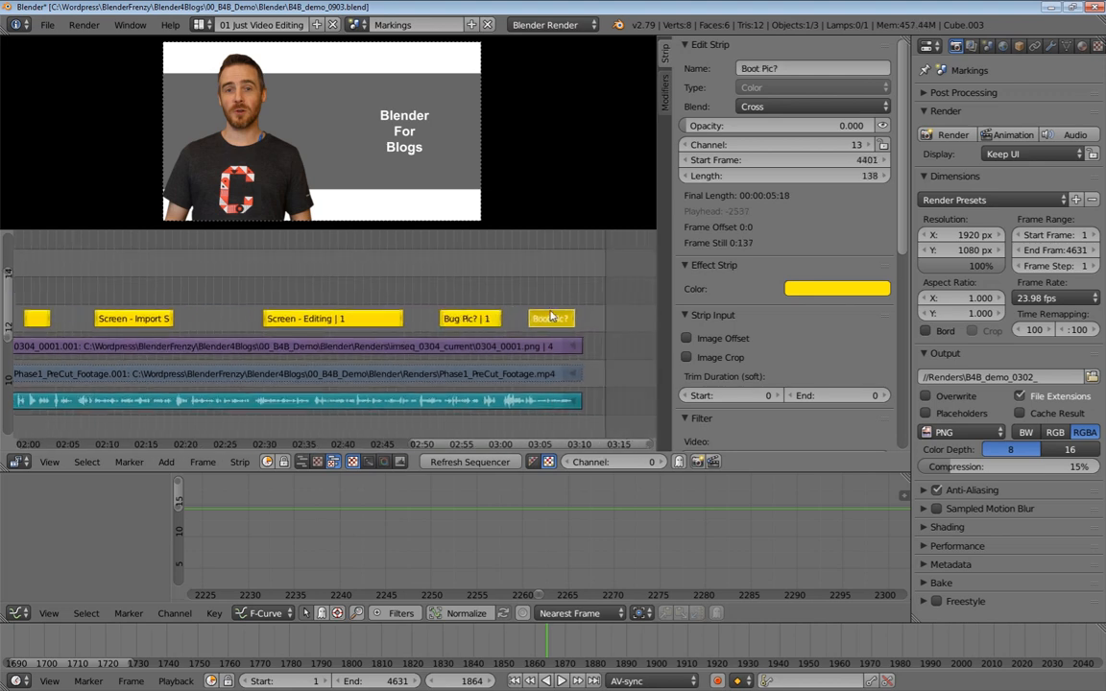
scroll(499, 294, down, 5)
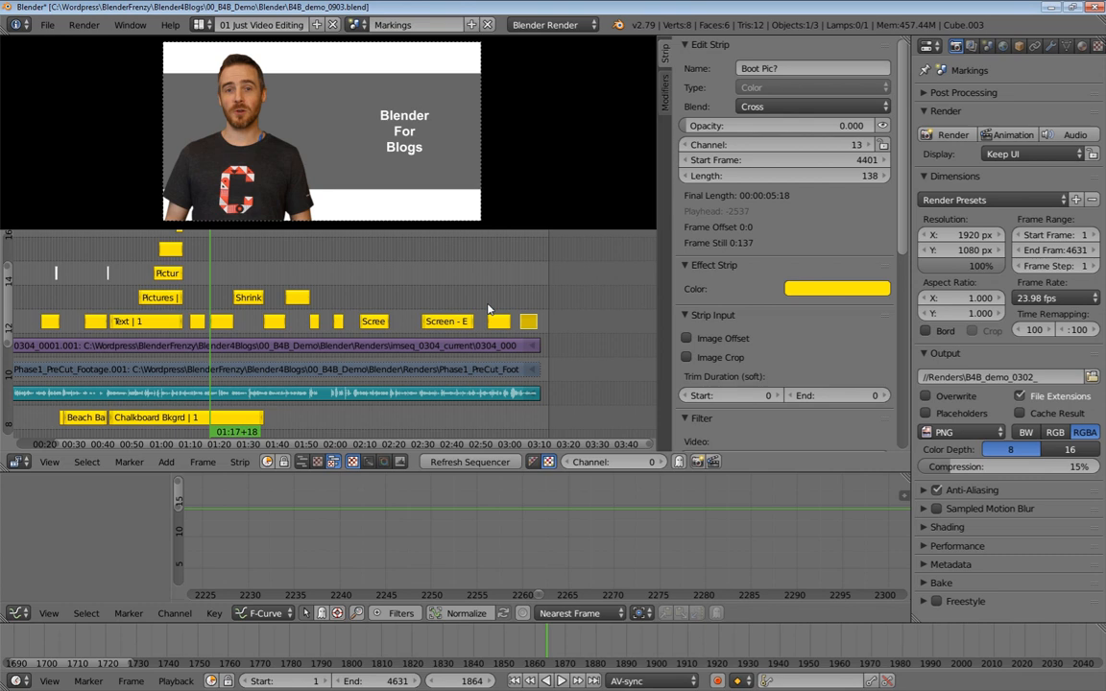
middle_drag(469, 277, 314, 292)
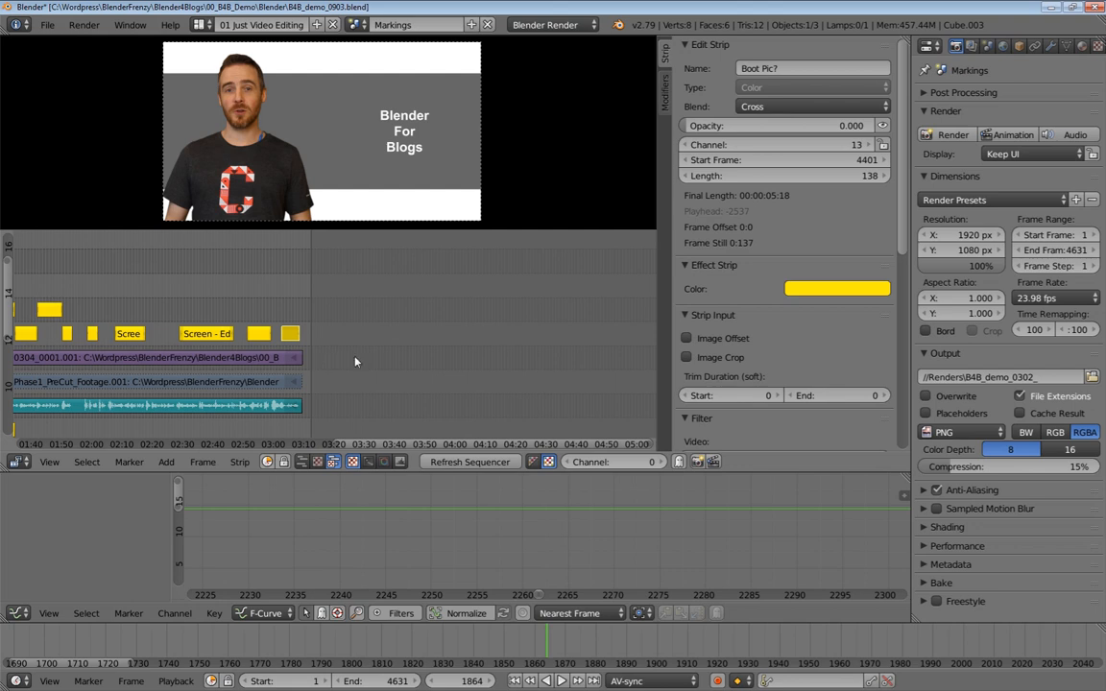
mouse_move(404, 356)
ctrl+middle_down()
mouse_move(488, 343)
mouse_move(423, 355)
ctrl+middle_up()
middle_drag(329, 332, 531, 296)
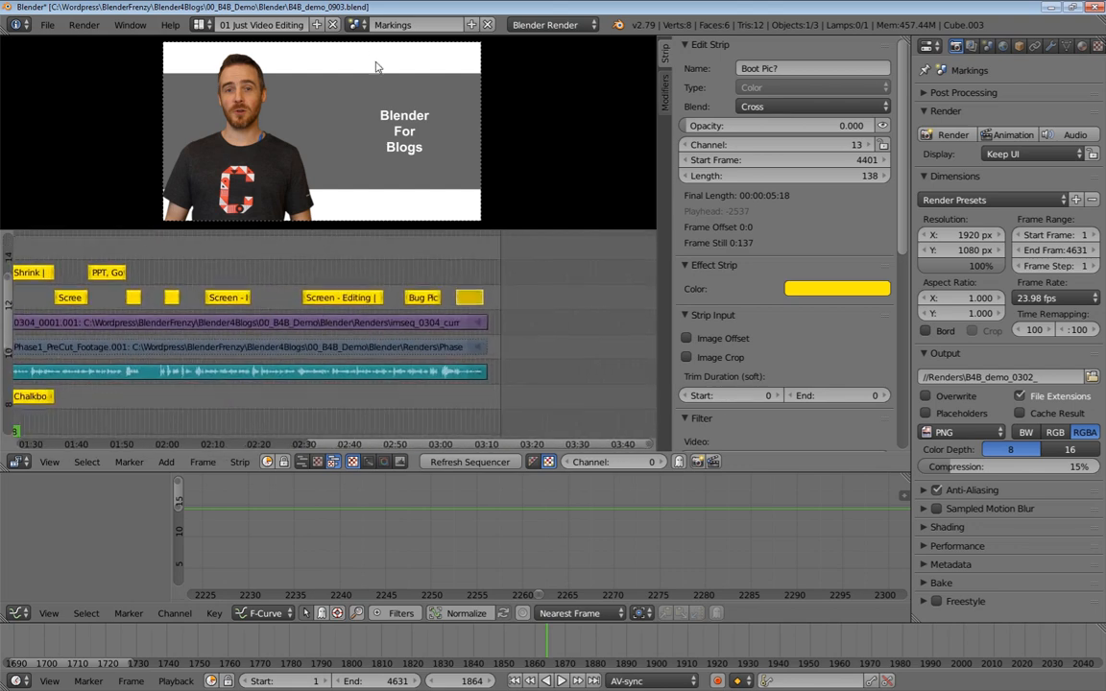
Switch to the Cut 1 scene and zoom out over its clip strips
click(360, 27)
click(374, 88)
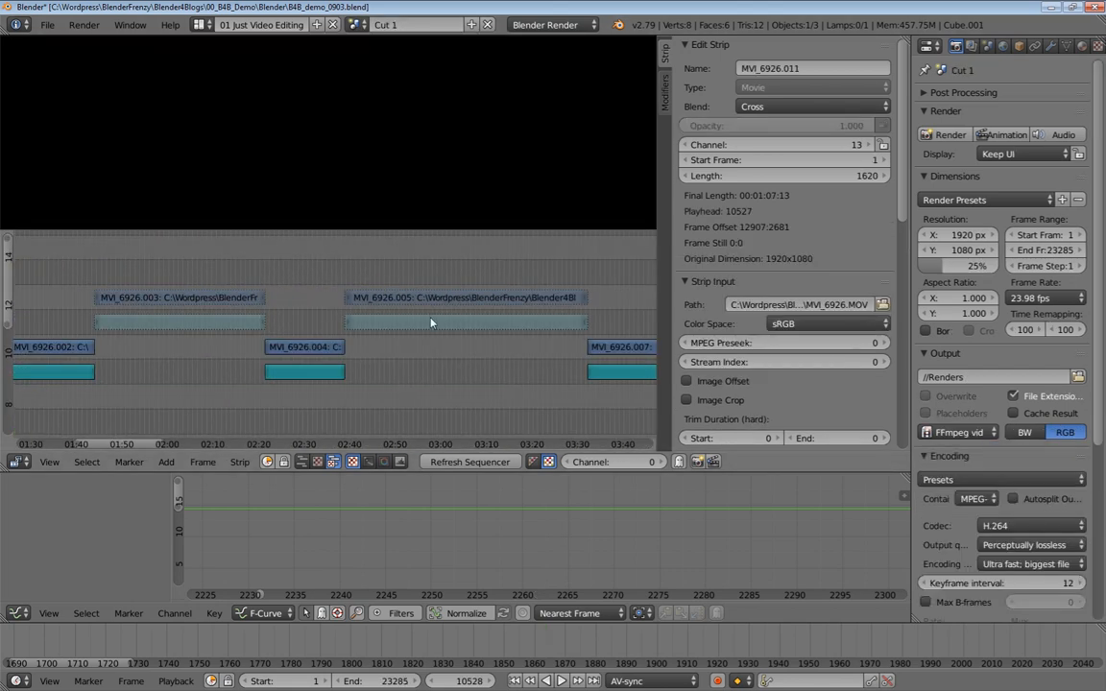
ctrl+middle_drag(482, 337, 423, 334)
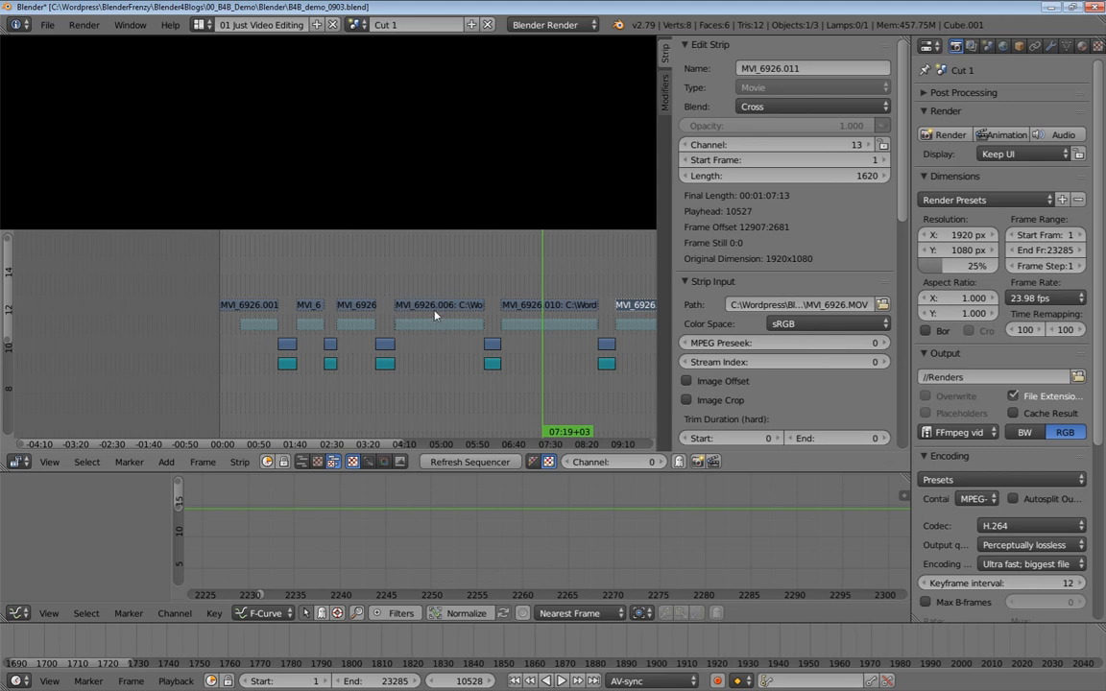
Select the MVI_6926.006, MVI_6926.010 and MVI_6926.008 clip strips and move the playhead to inspect them
right_click(434, 325)
ctrl+middle_drag(484, 324, 312, 367)
right_click(575, 320)
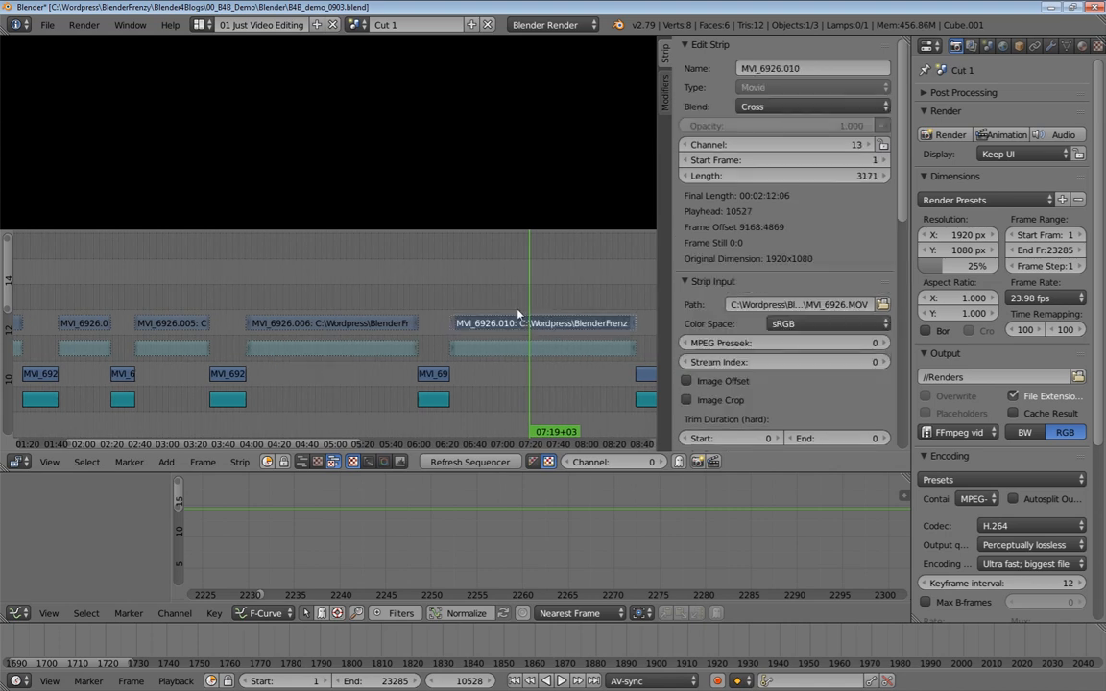
click(442, 322)
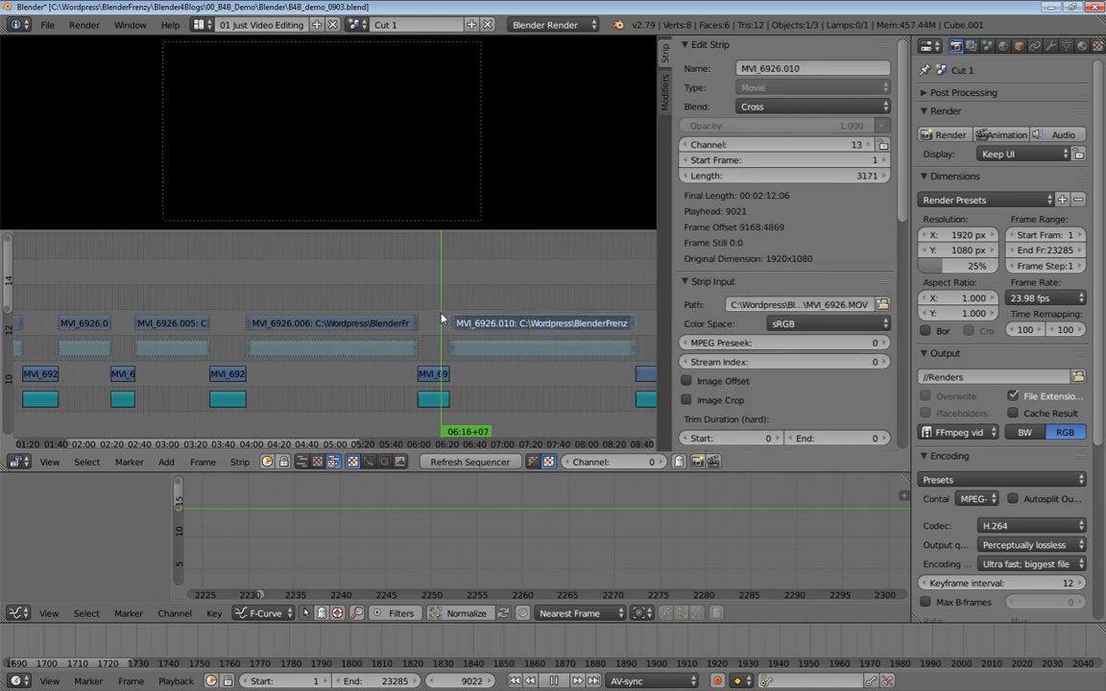
right_click(432, 373)
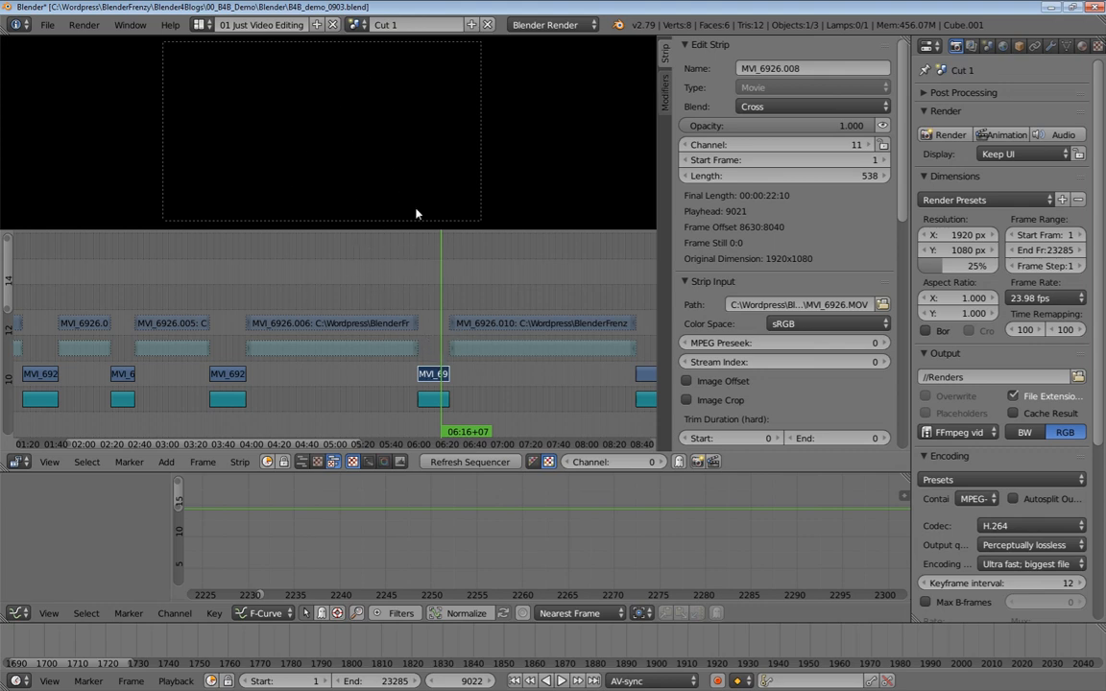
Switch to the Blend 3 scene and zoom out over its strips
click(357, 24)
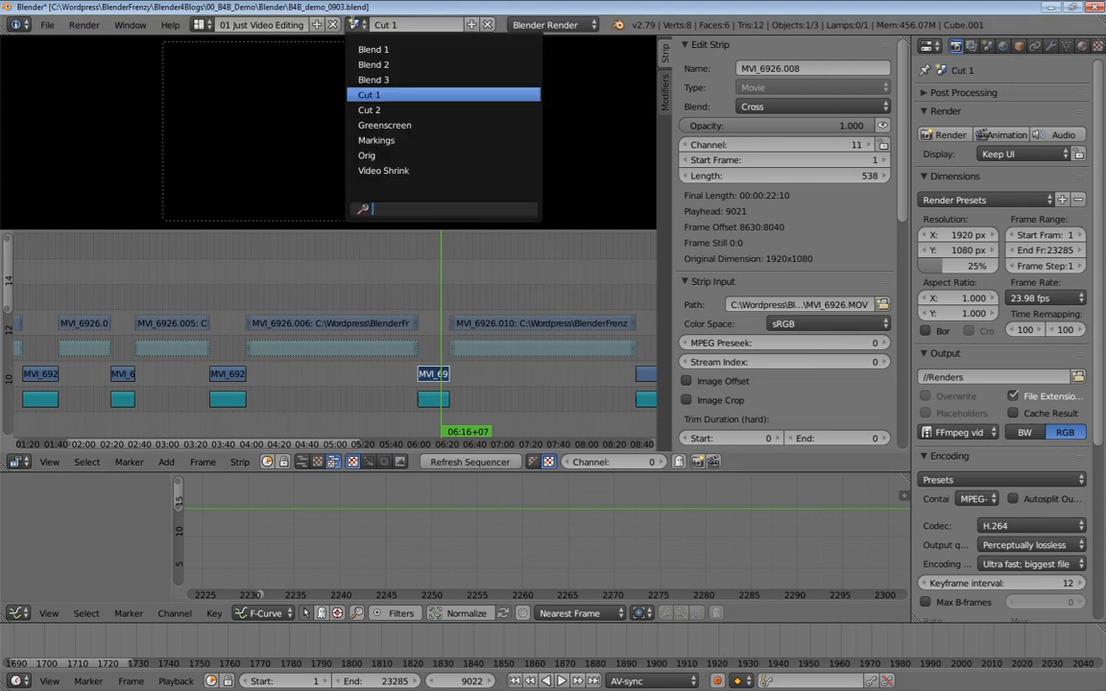
click(396, 81)
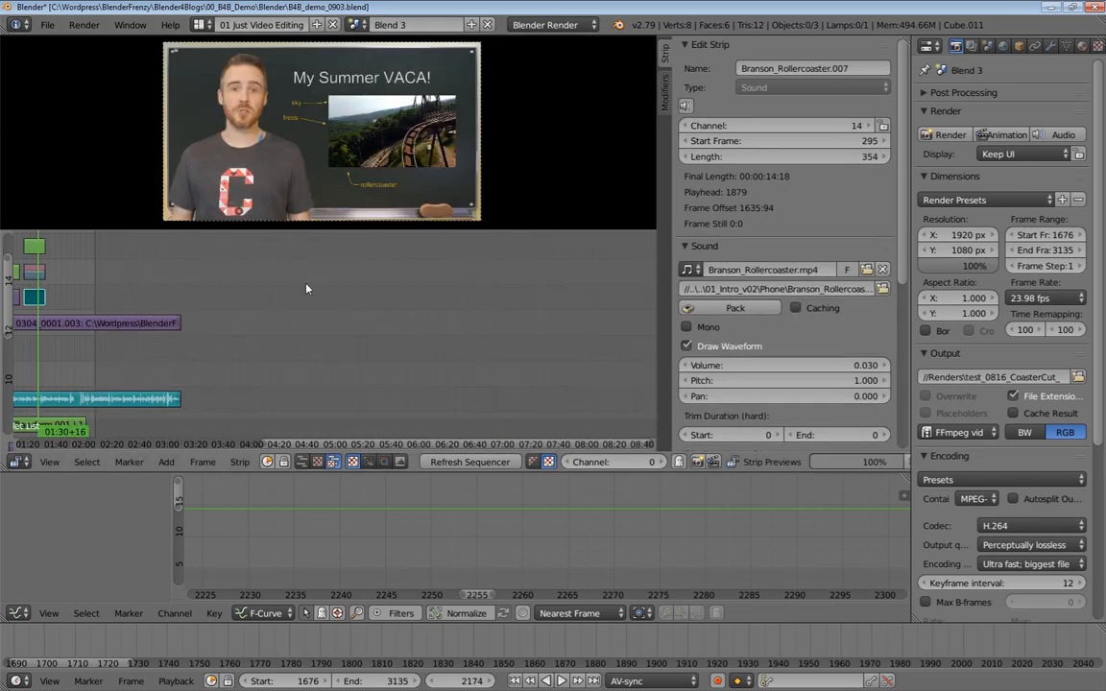
middle_drag(299, 322, 502, 309)
ctrl+middle_drag(415, 307, 459, 339)
ctrl+middle_drag(387, 315, 388, 337)
middle_drag(387, 330, 334, 334)
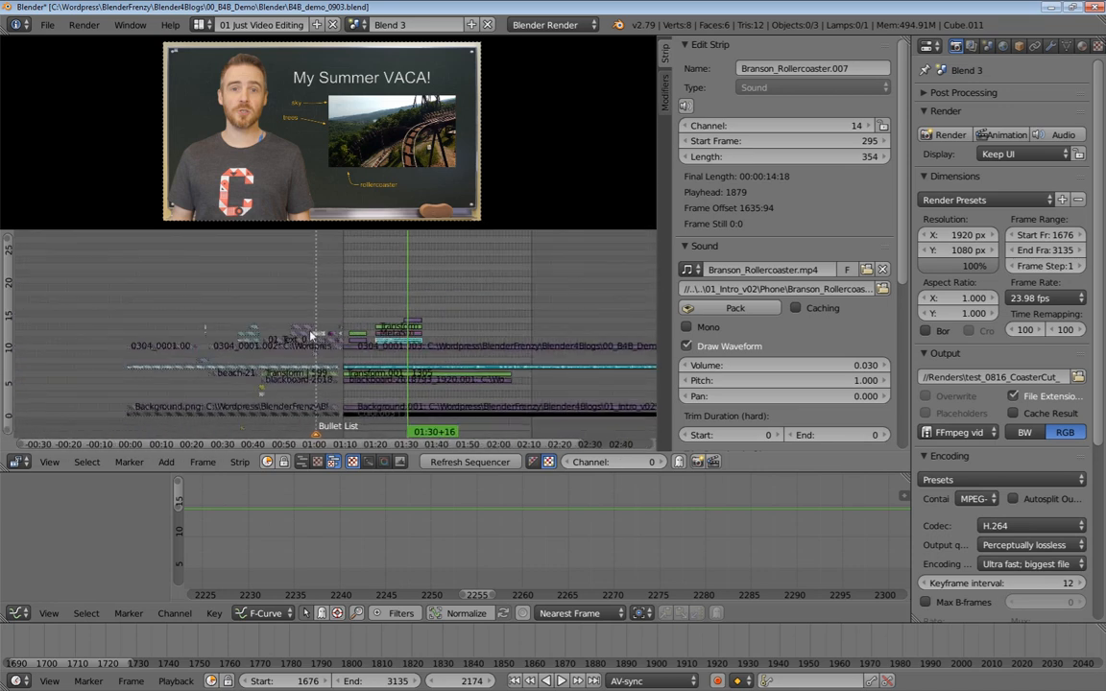
Move the playhead to about 01:10 near the Bullet List marker and pick a strip there
ctrl+middle_drag(301, 408, 343, 307)
click(425, 275)
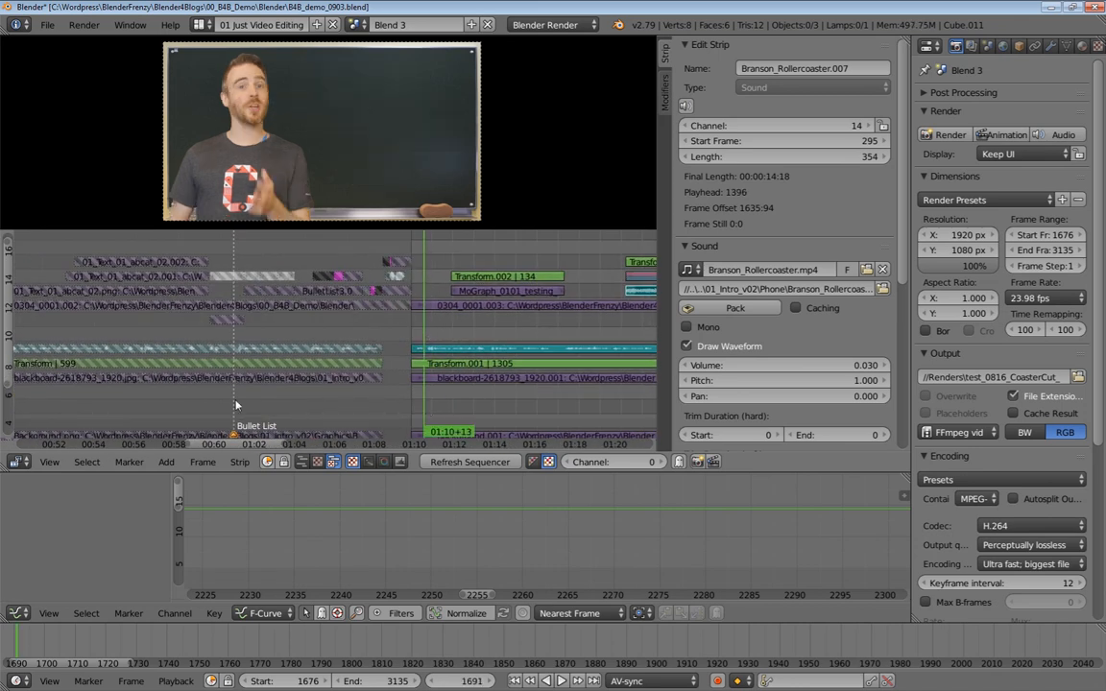
ctrl+right_click(289, 291)
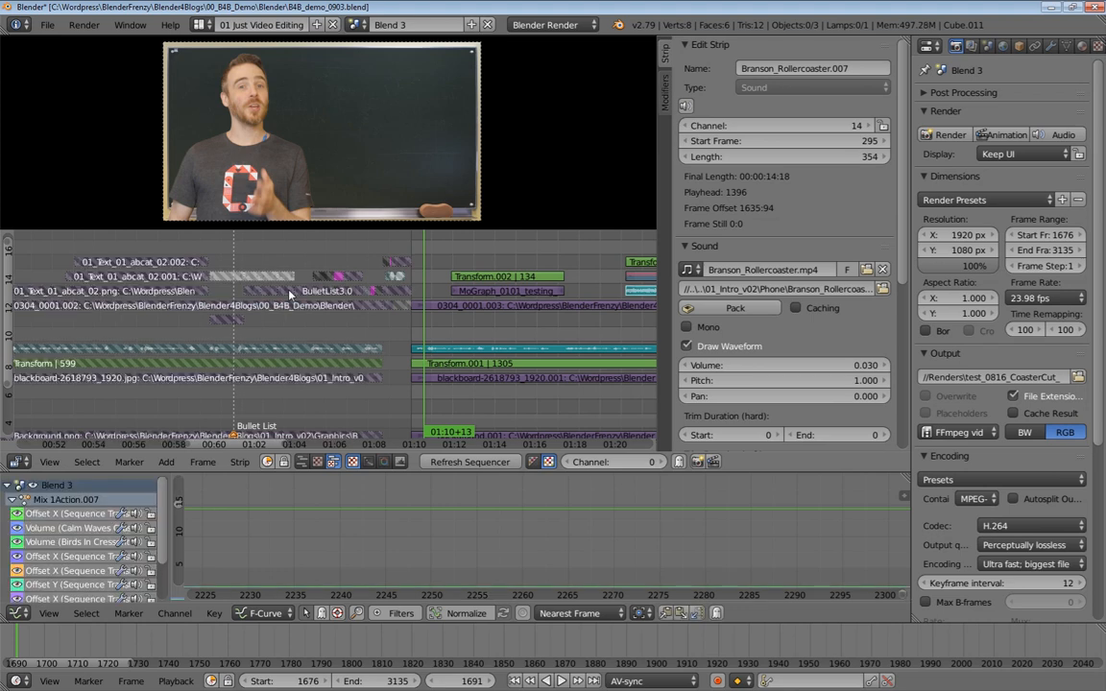
Select all strips and unlock them
click(88, 463)
click(183, 413)
key(alt+shift+l)
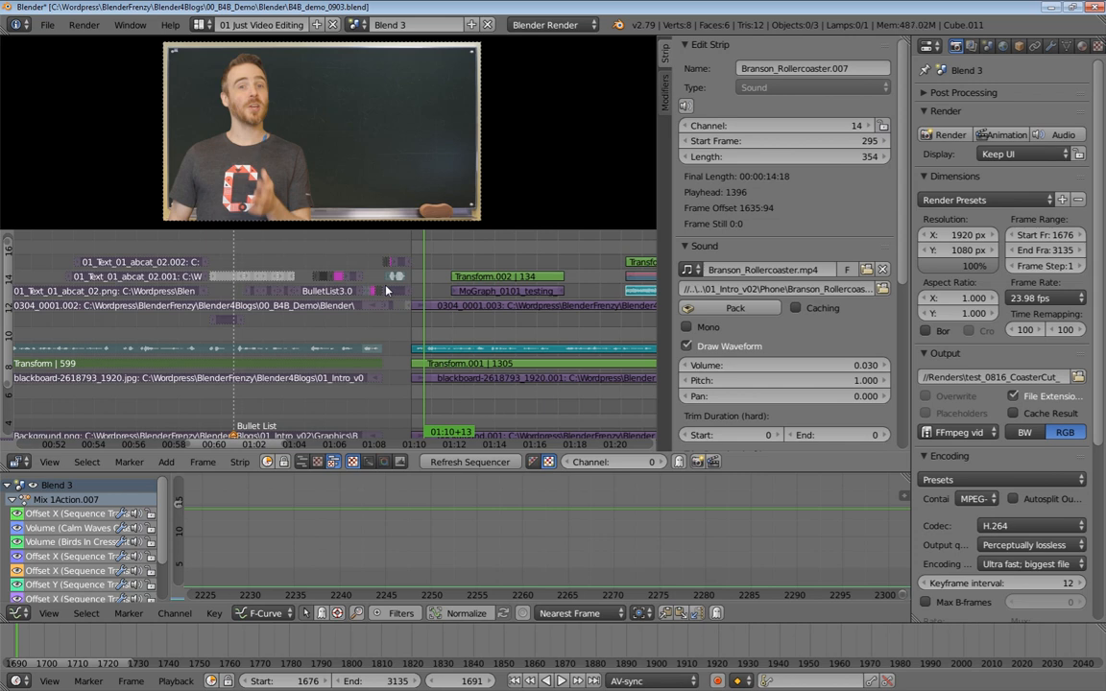
Reveal the hidden strips and hide them again
key(alt+h)
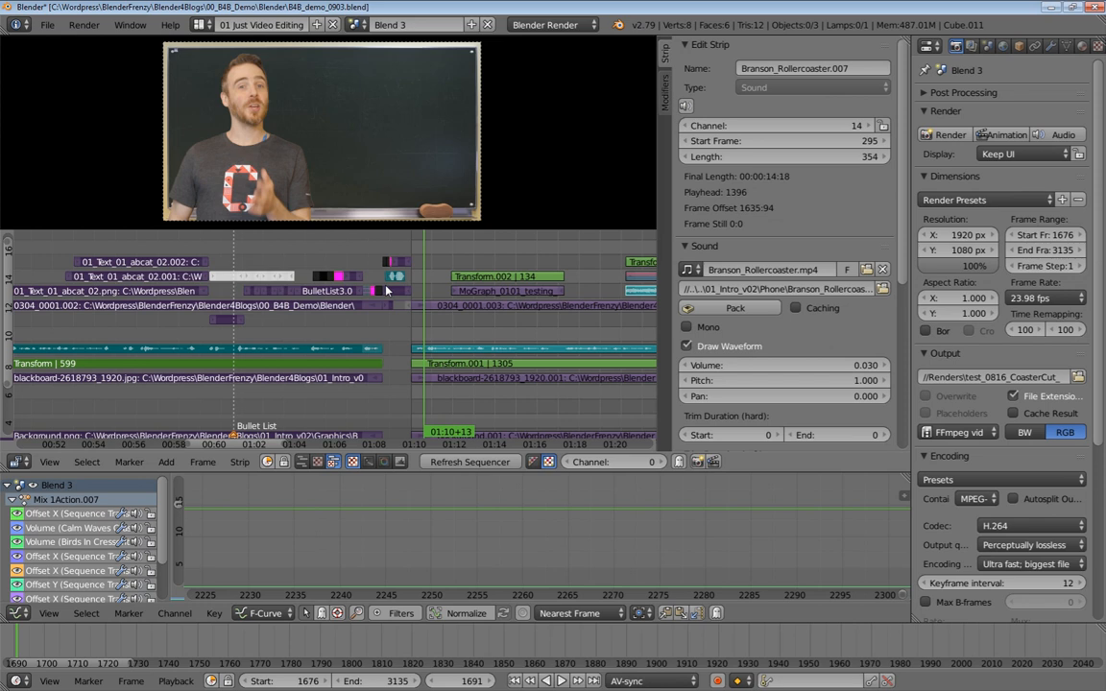
key(h)
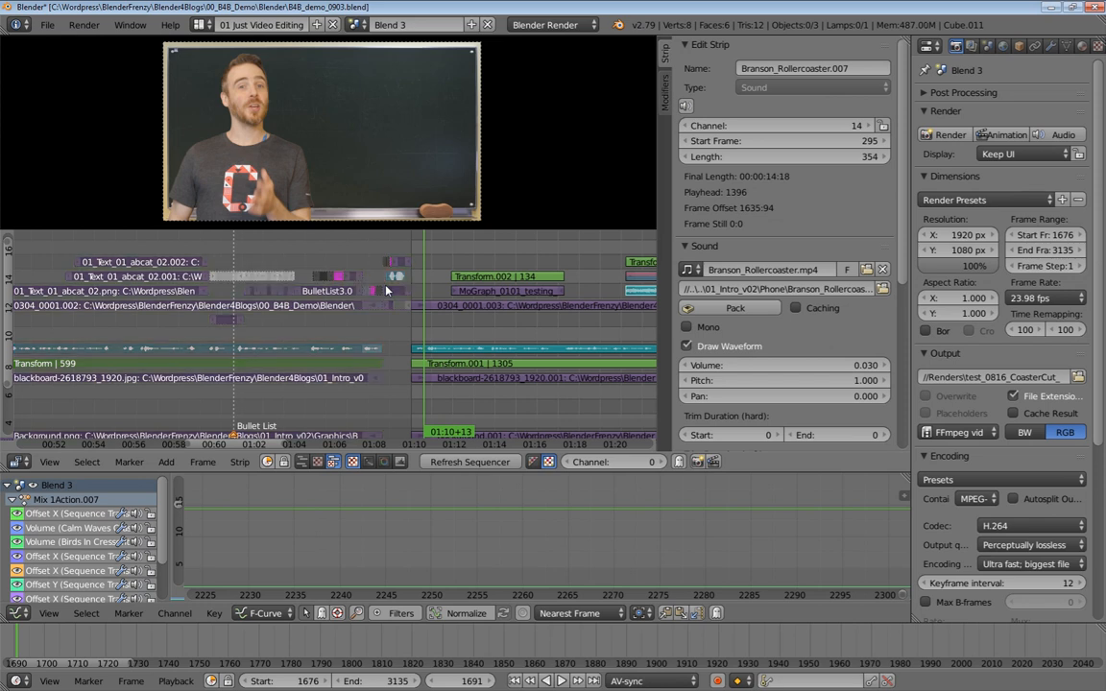
key(h)
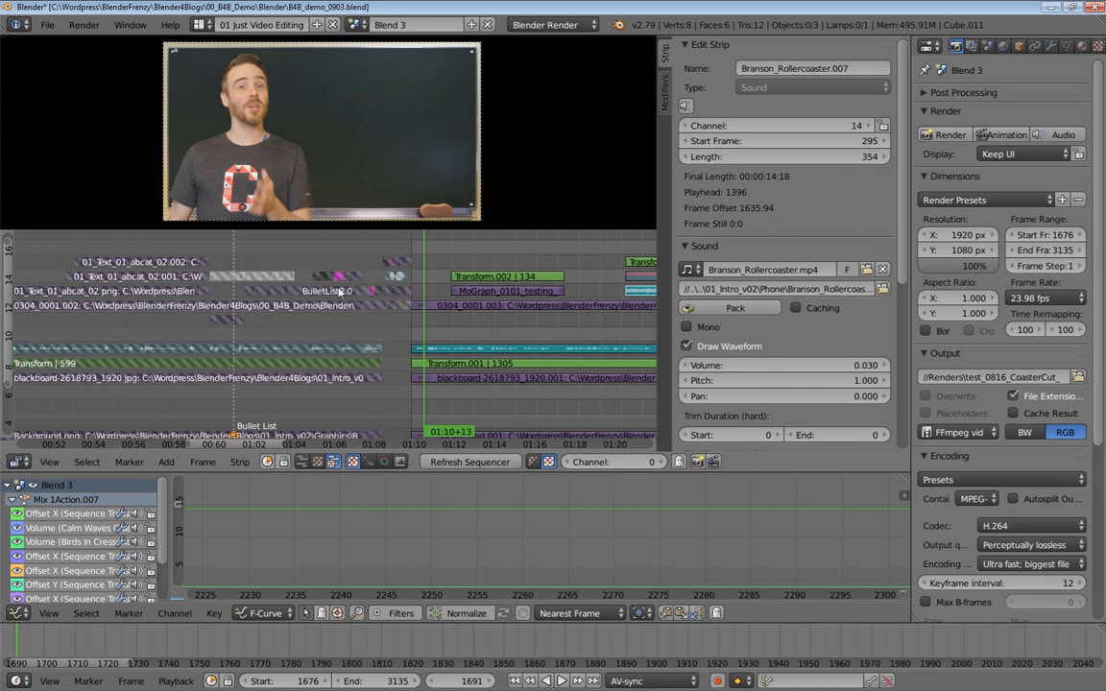
Select the BulletList3.004 strip and toggle its channel lock off and back on
right_click(324, 294)
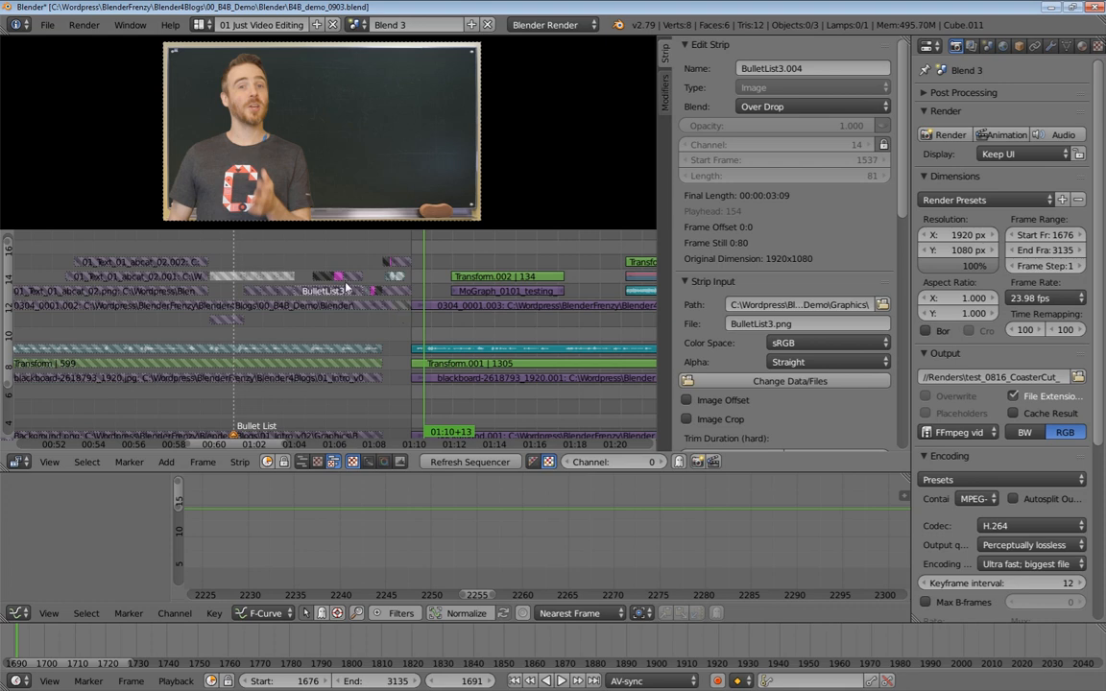
key(a)
key(a)
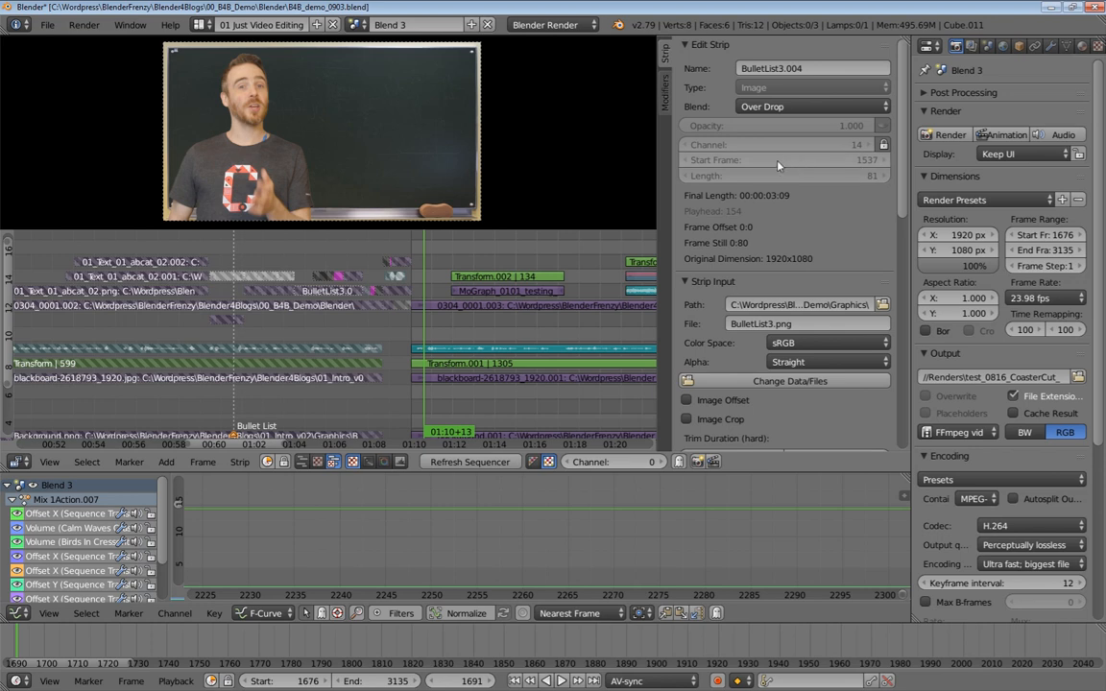
click(884, 145)
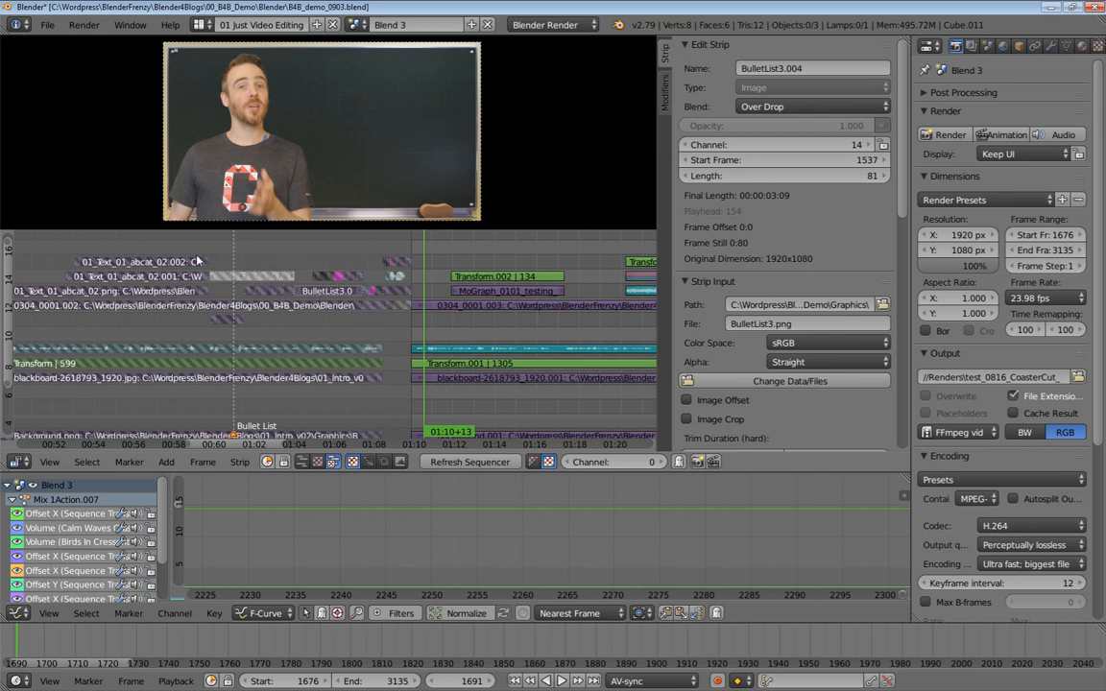
click(884, 145)
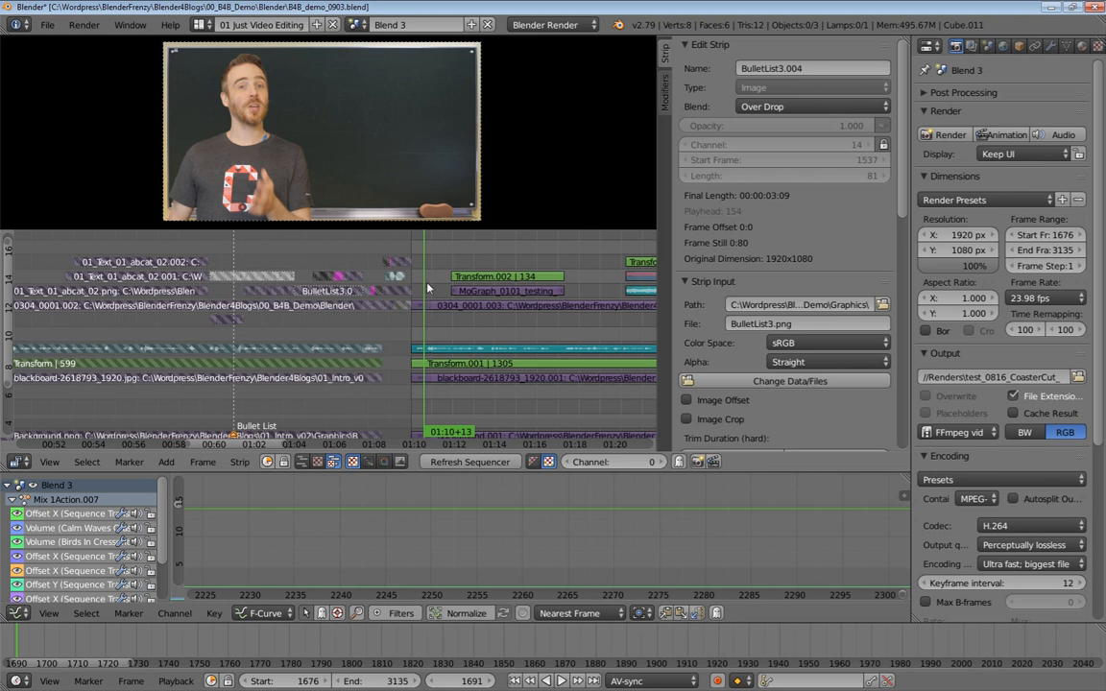
Unlock and reveal all strips, then hide and lock them again
key(shift+alt+l)
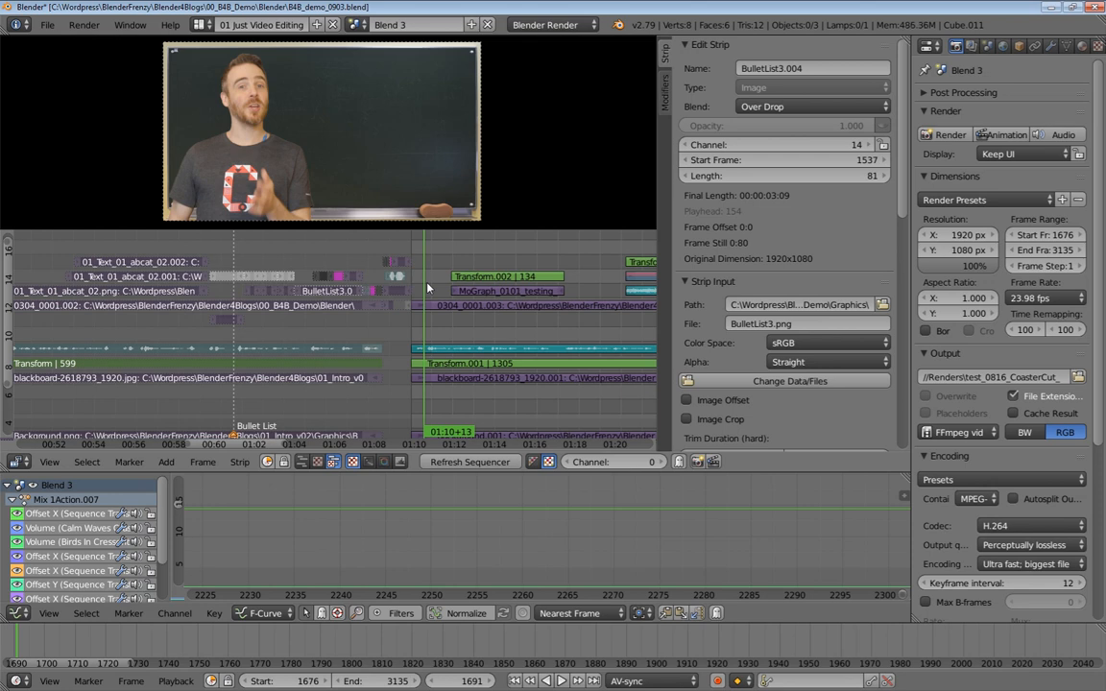
key(alt+h)
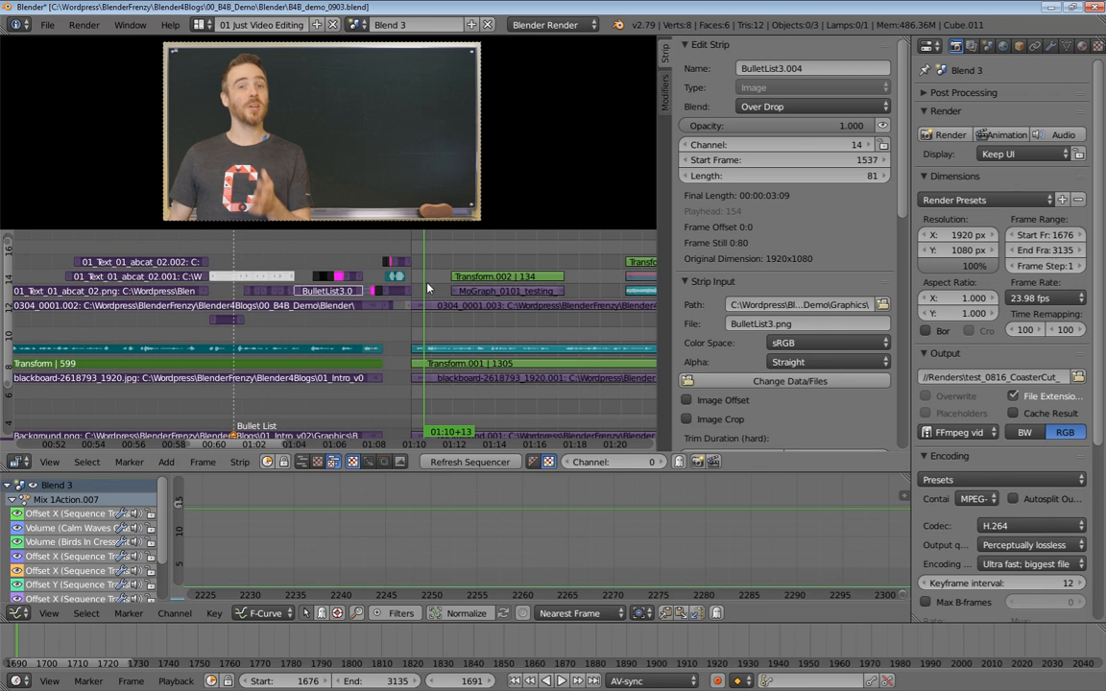
key(h)
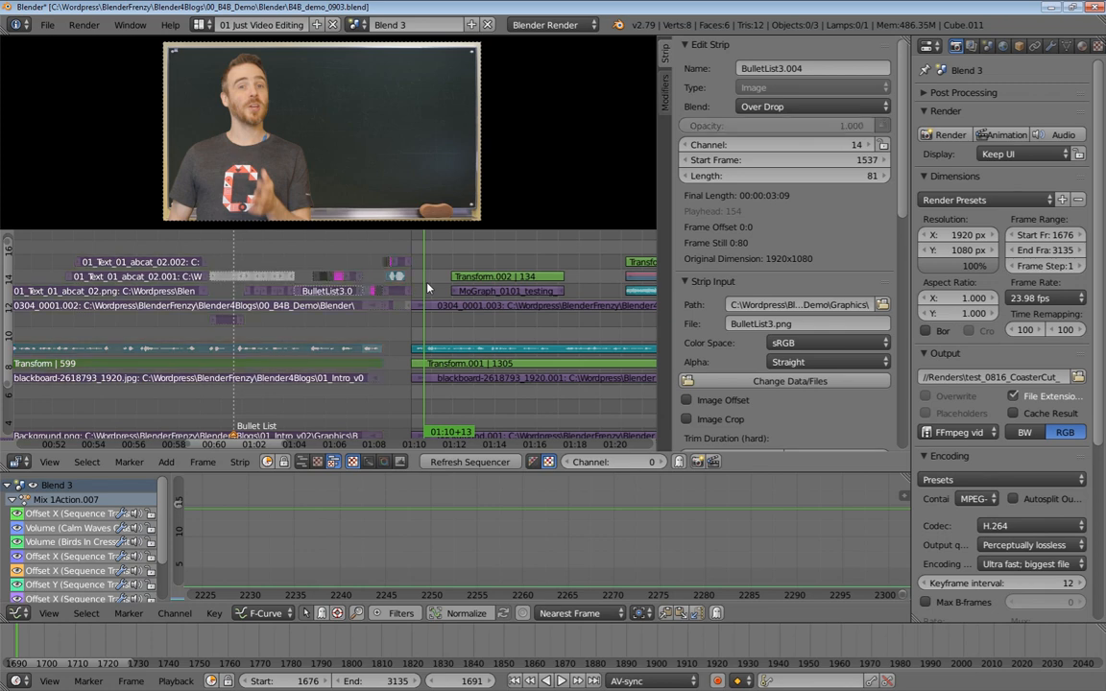
key(shift+l)
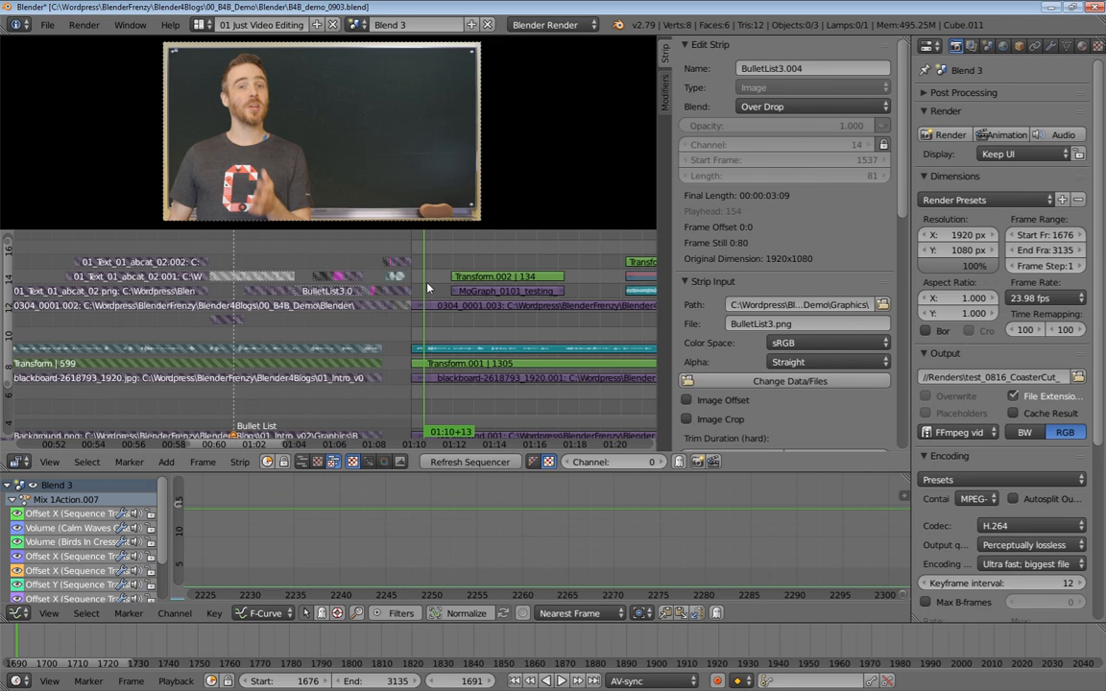
Zoom in on the timeline and select the Bullet strip, then the Mask 04 strip
scroll(427, 288, up, 3)
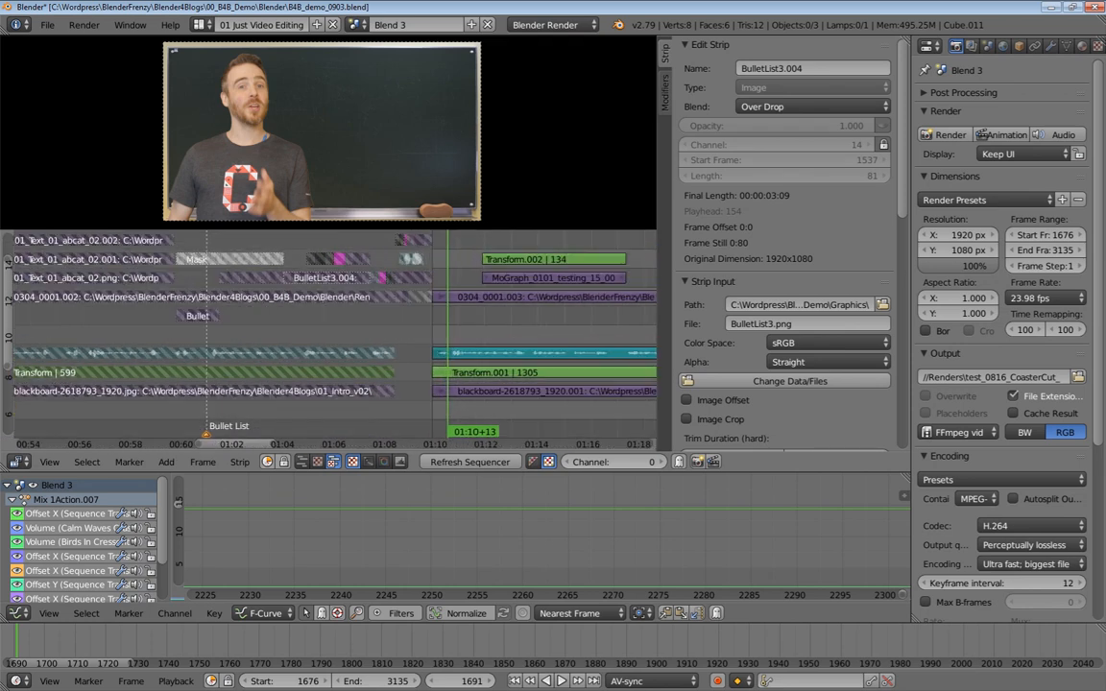
click(199, 318)
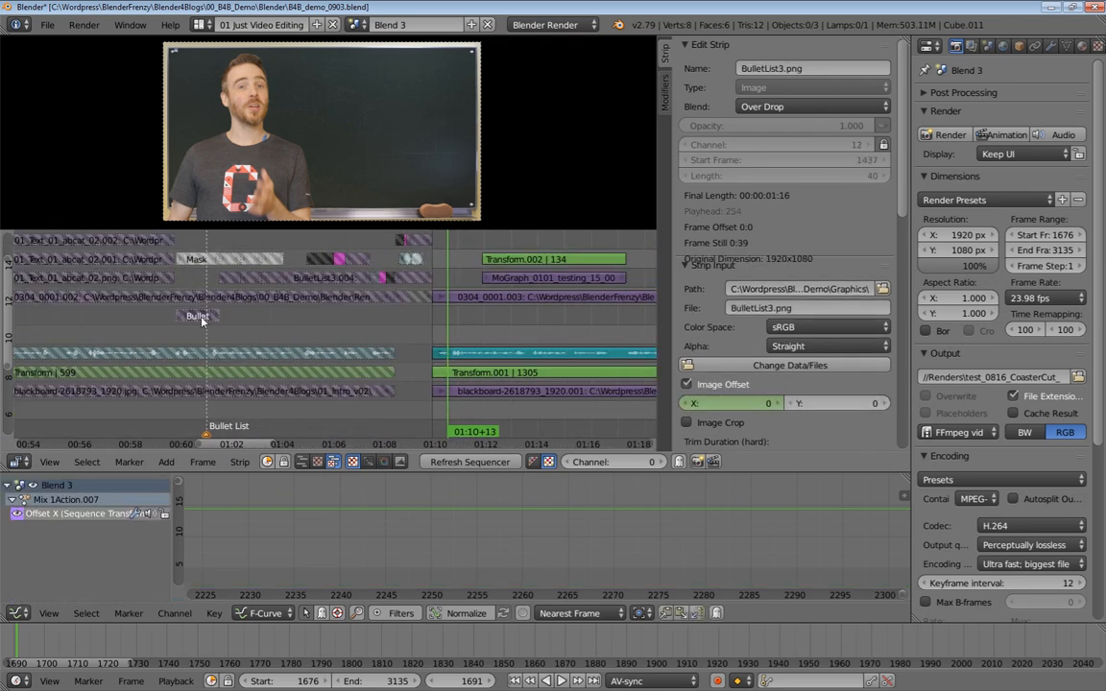
click(277, 259)
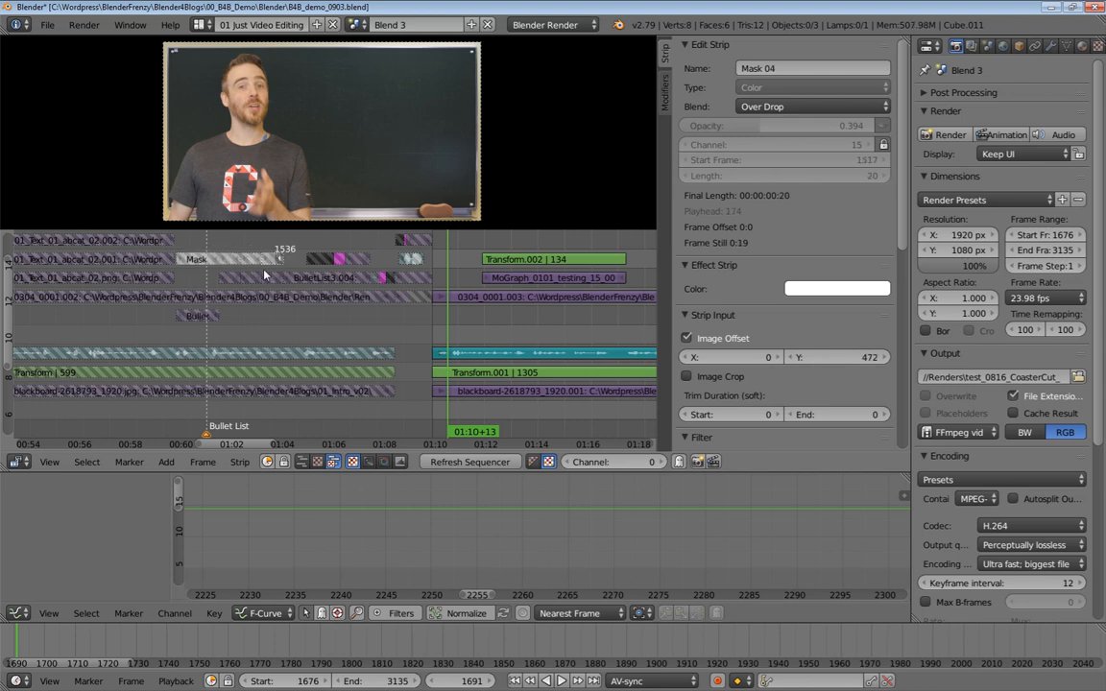
Select the BulletList3.004 and Bullet strips and pan along the timeline
right_click(262, 278)
right_click(212, 318)
ctrl+middle_drag(232, 327, 312, 335)
ctrl+middle_drag(446, 328, 210, 338)
mouse_move(447, 320)
middle_down()
mouse_move(408, 333)
mouse_move(425, 323)
mouse_move(450, 334)
middle_up()
middle_drag(449, 334, 336, 346)
click(266, 278)
Play back the edit around the rollercoaster section, stopping and restarting playback
key(alt+a)
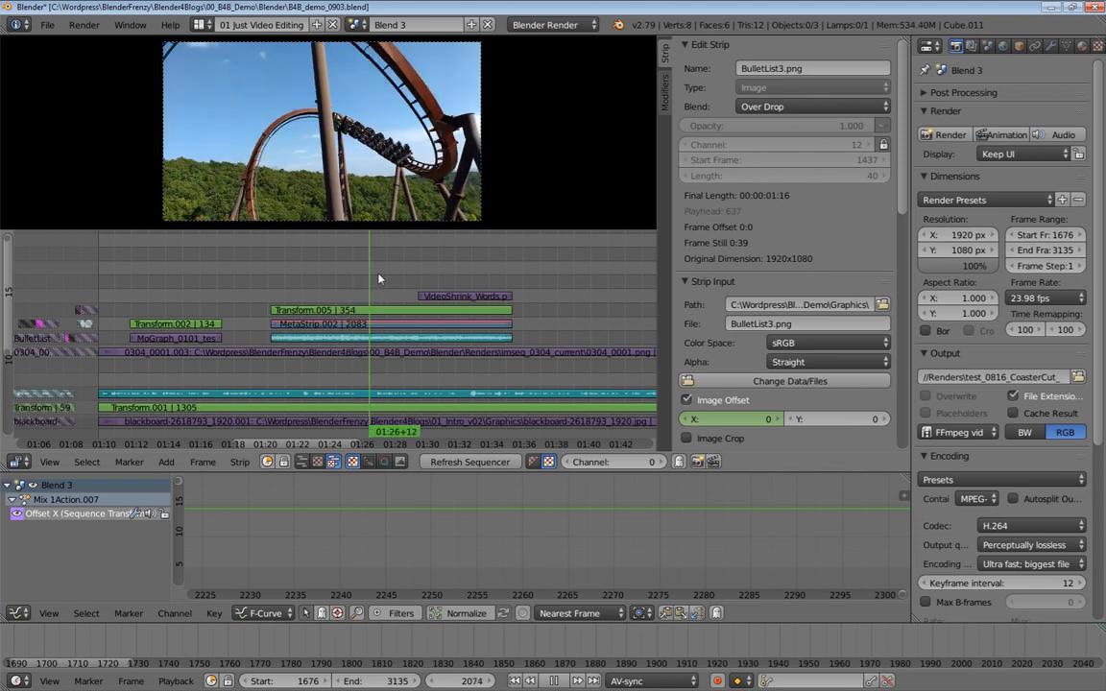
key(alt+a)
key(alt+a)
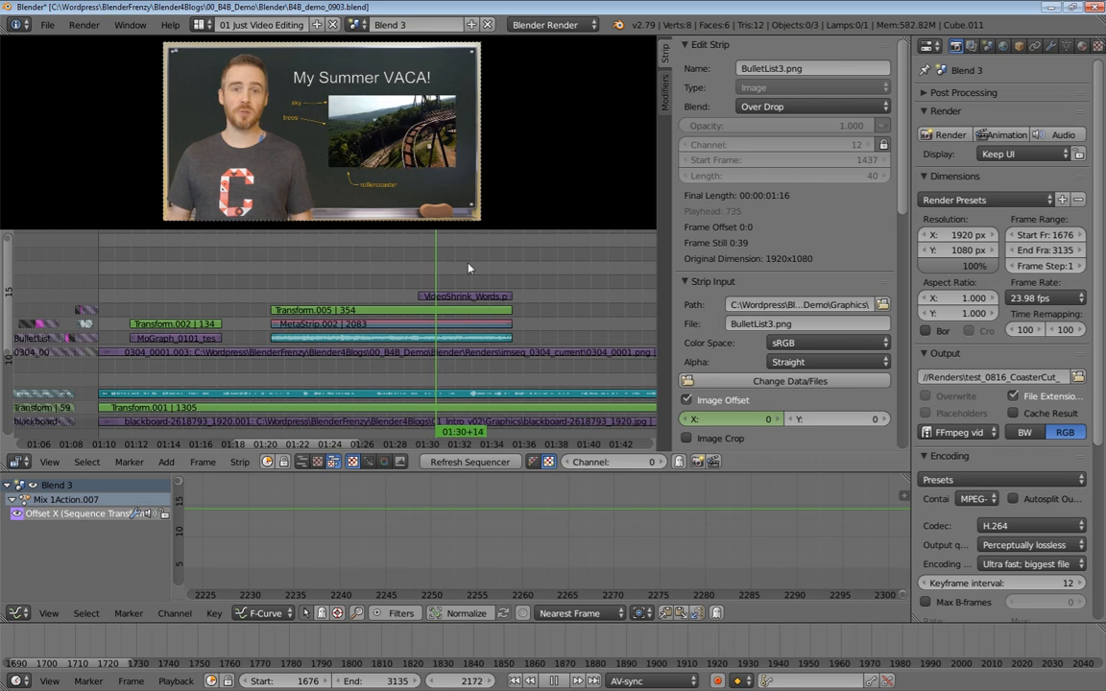
key(alt+a)
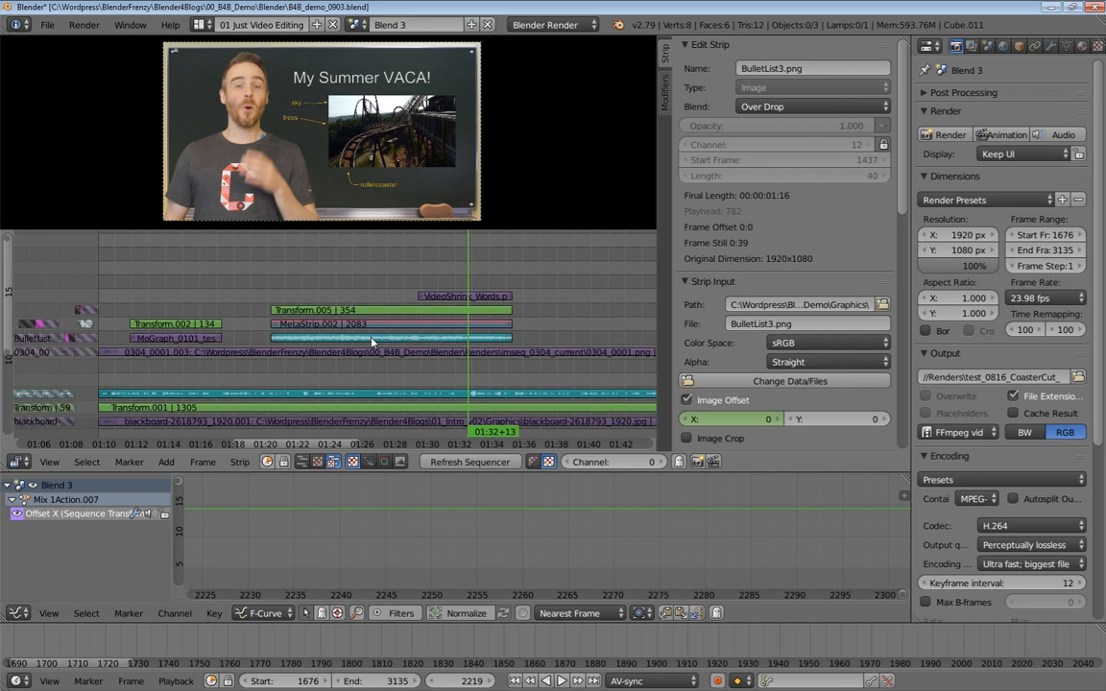
Zoom in and select the Transform.005, MetaStrip.002, VideoShrink_Words.png and rollercoaster sound strips in turn
ctrl+middle_drag(389, 302, 404, 284)
right_click(399, 321)
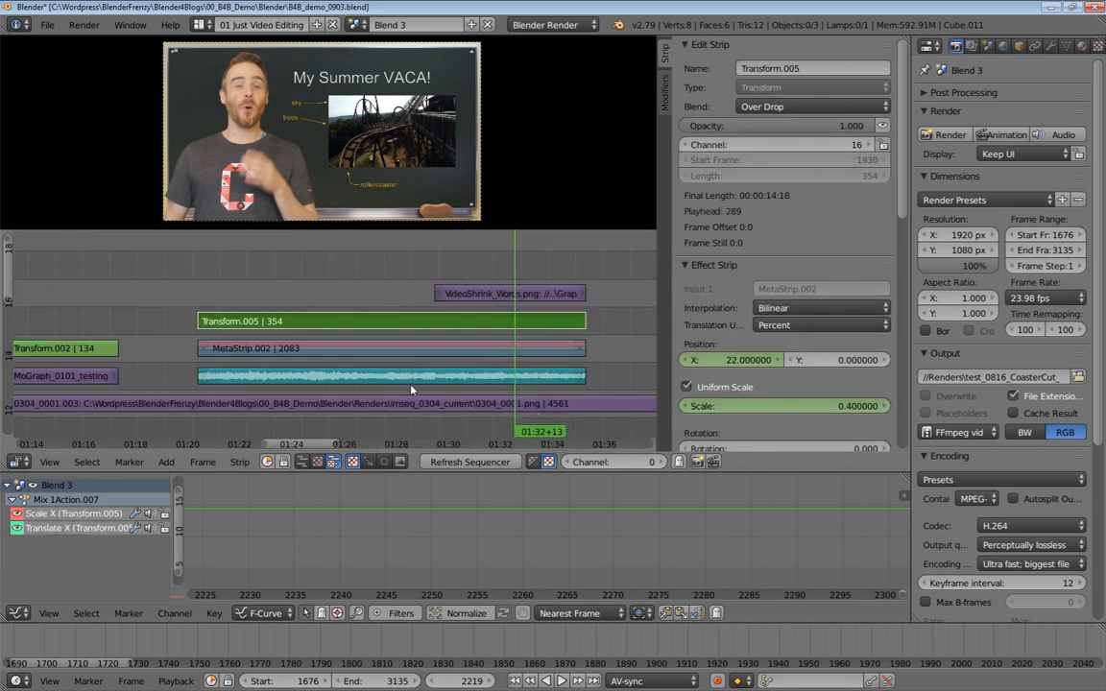
right_click(414, 379)
right_click(374, 353)
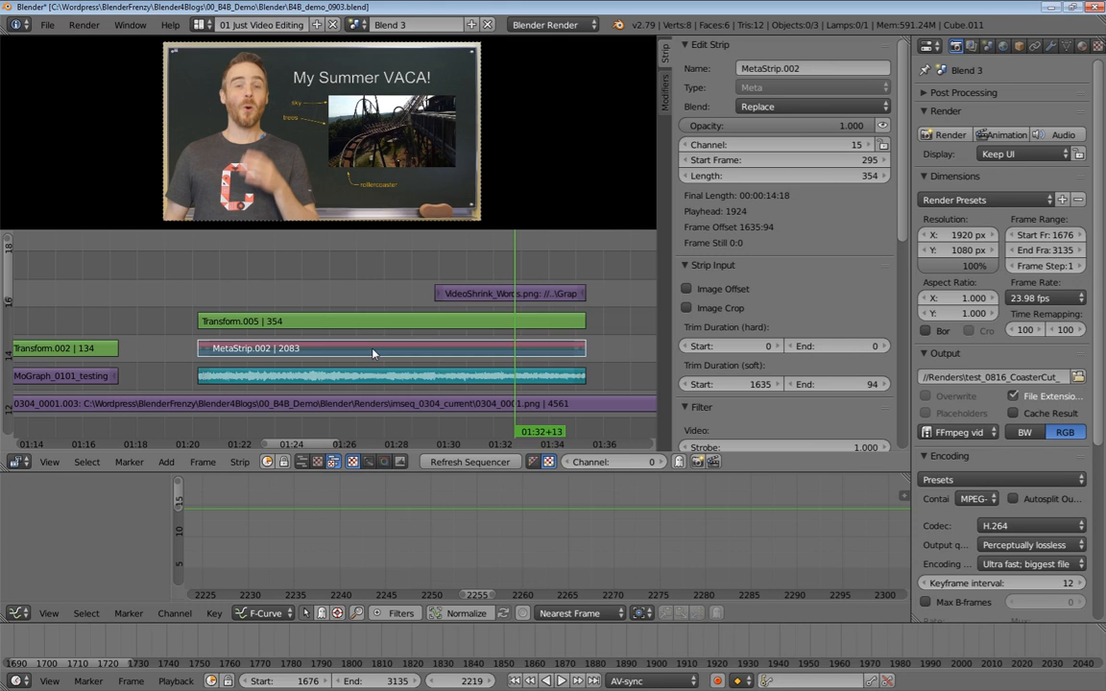
right_click(348, 322)
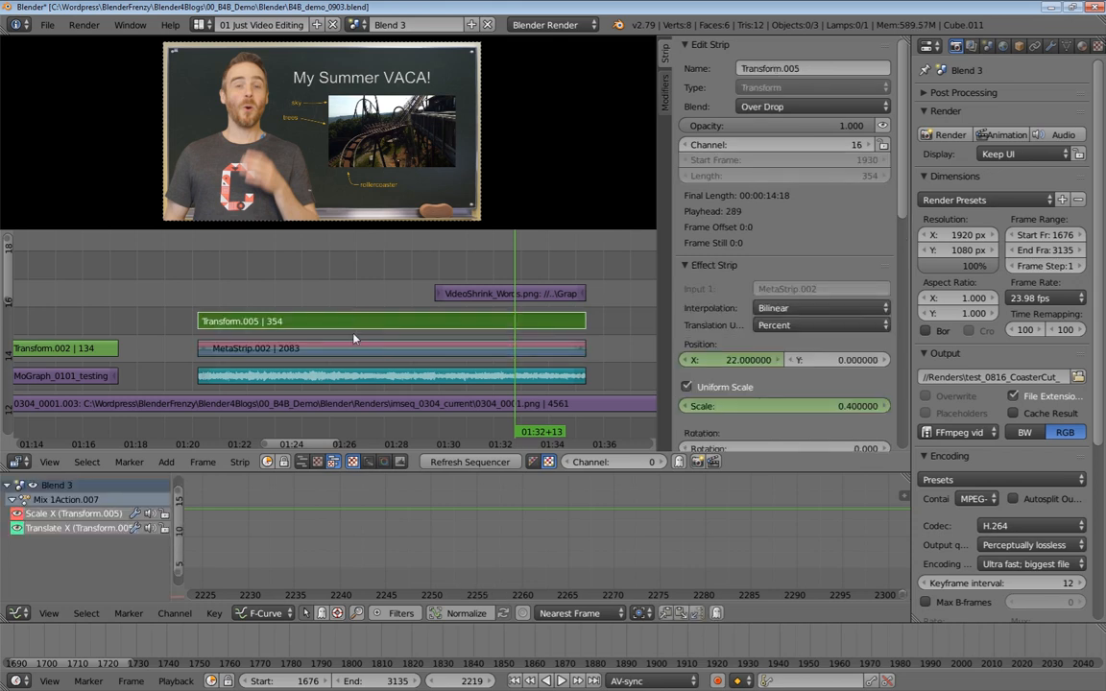
right_click(485, 296)
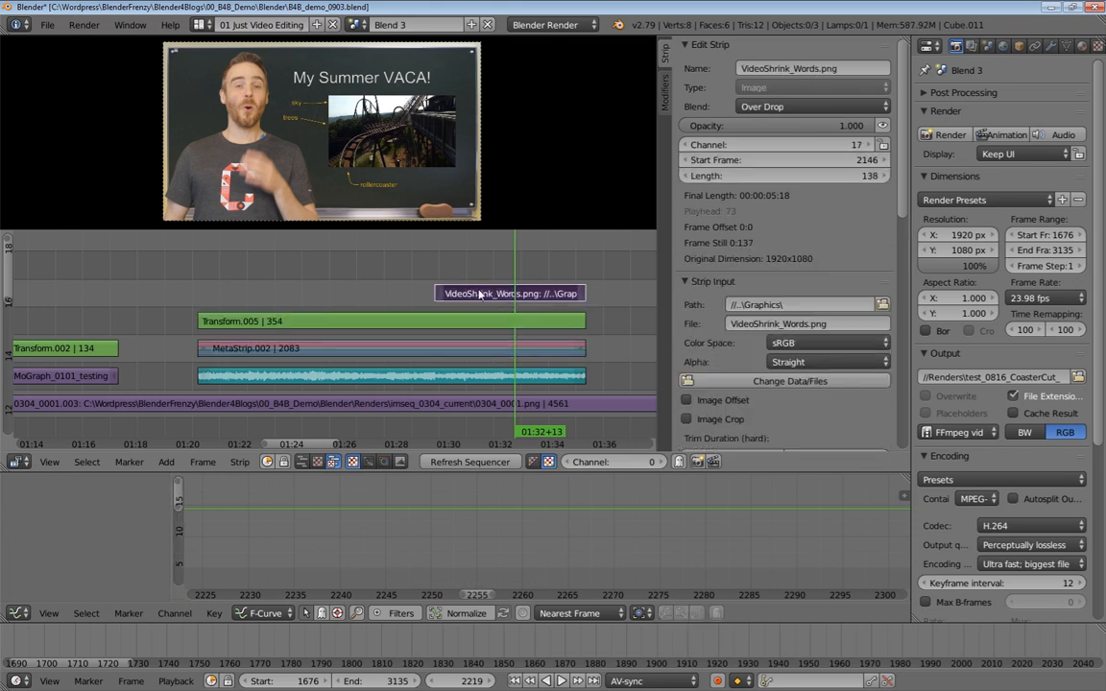
right_click(338, 383)
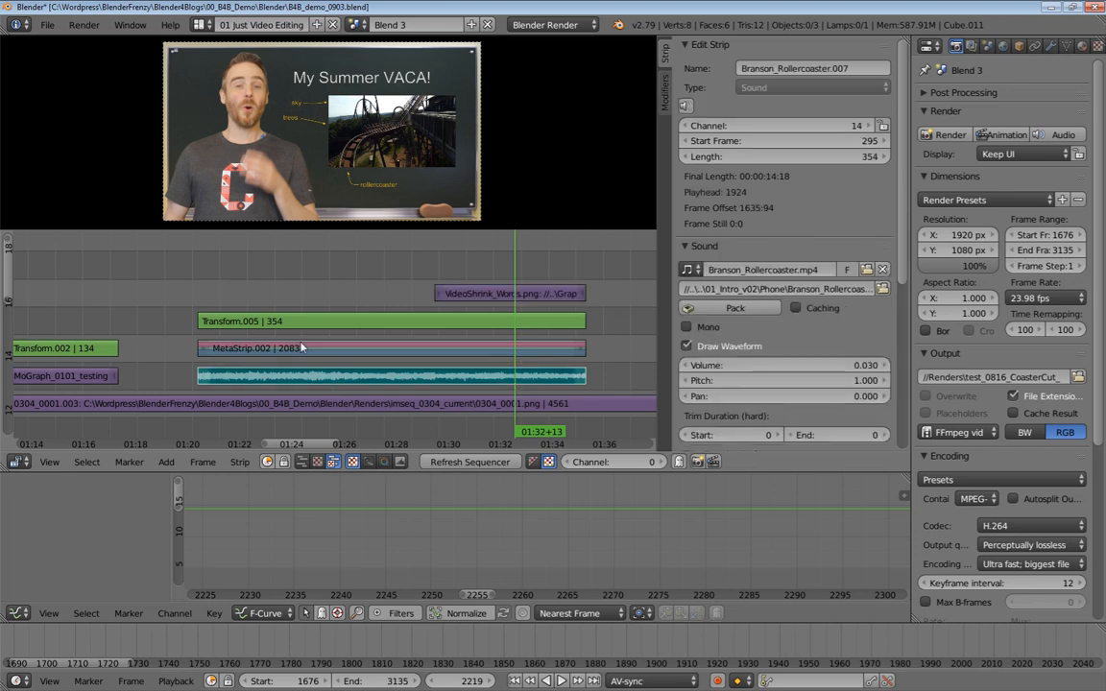
right_click(368, 351)
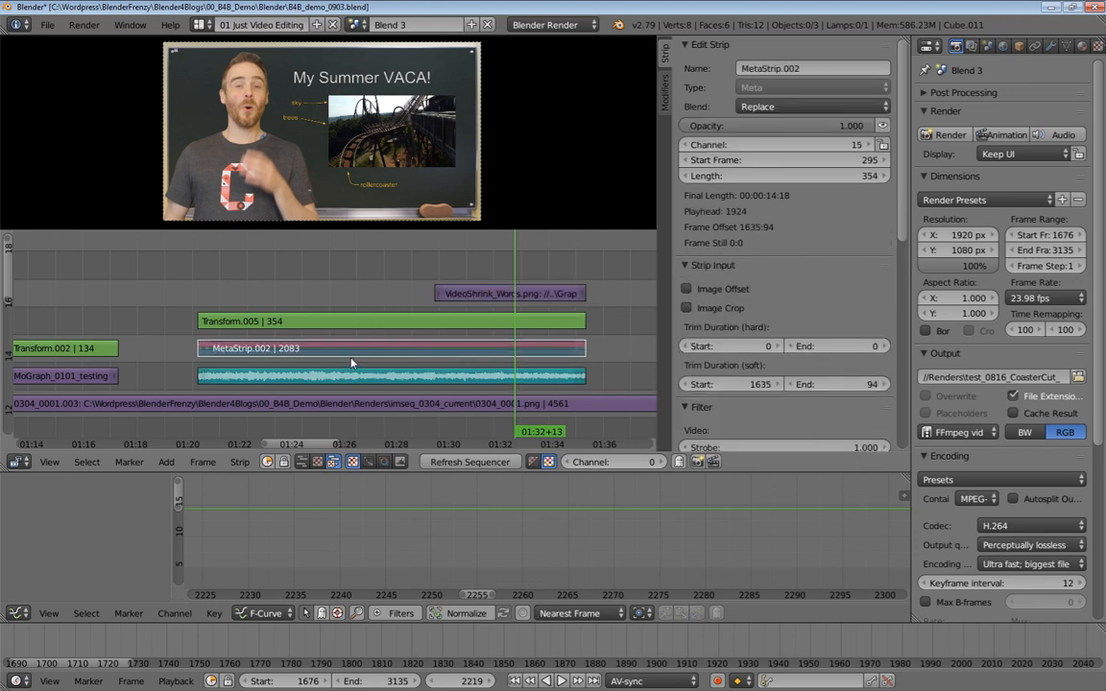
Open MetaStrip.002 to view its contents, then select the Transform.005 strip
key(Tab)
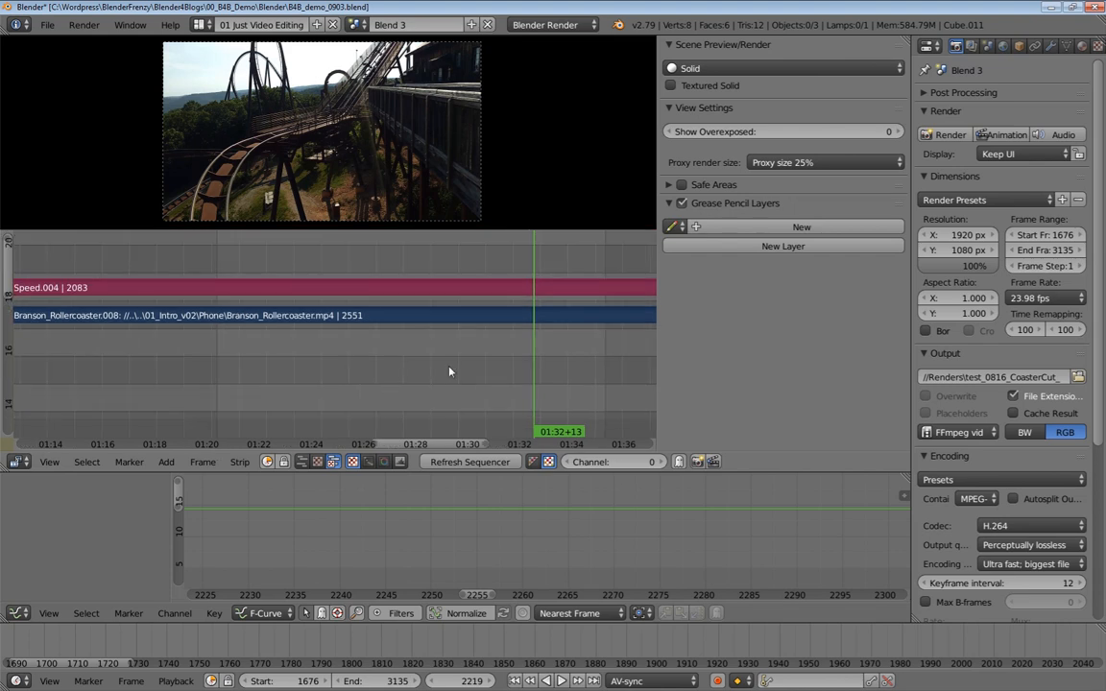
key(Home)
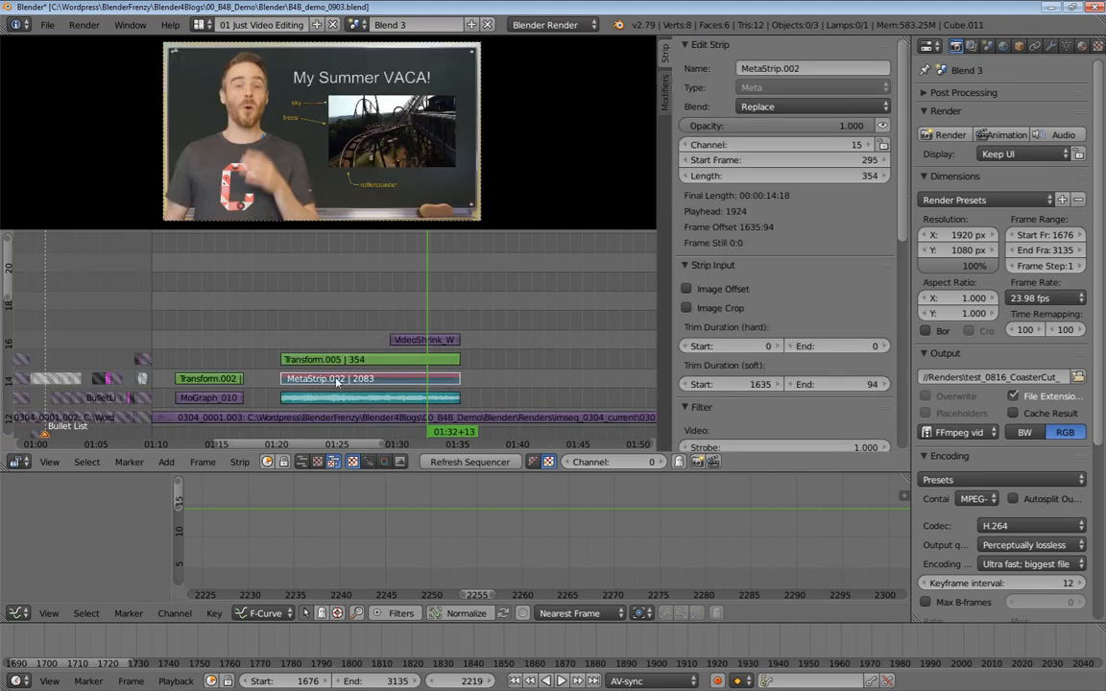
click(336, 360)
scroll(331, 357, up, 2)
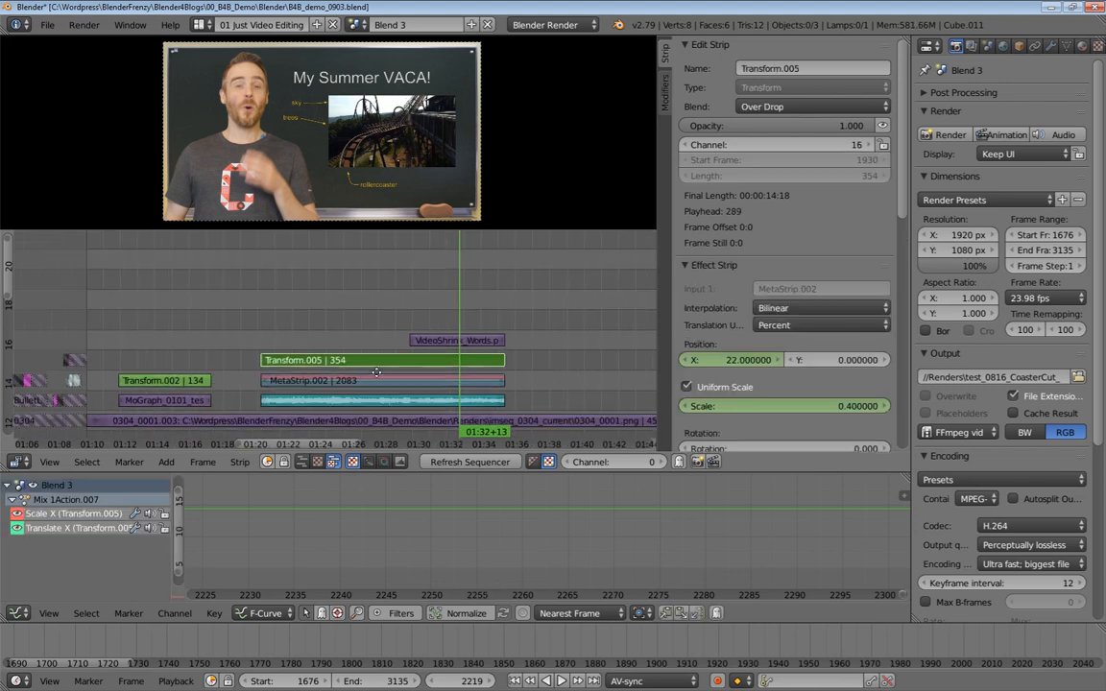
Play back the Transform.005 zoom, step back two frames and frame its animation curves in the graph editor
click(330, 324)
key(alt+a)
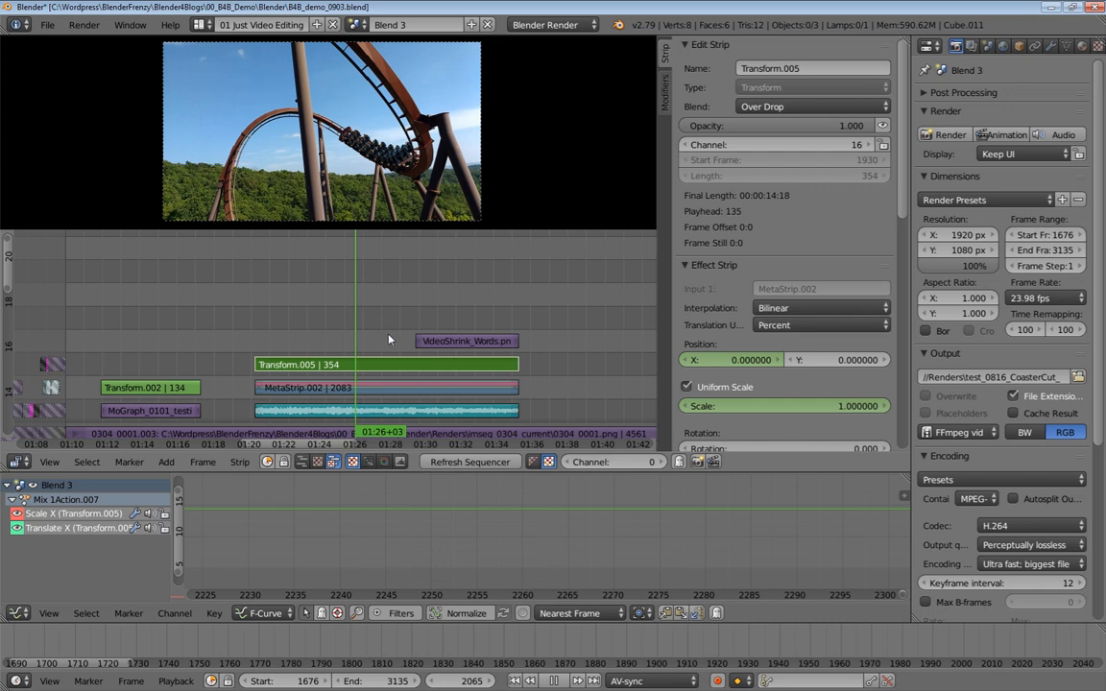
key(alt+a)
key(Left)
key(Left)
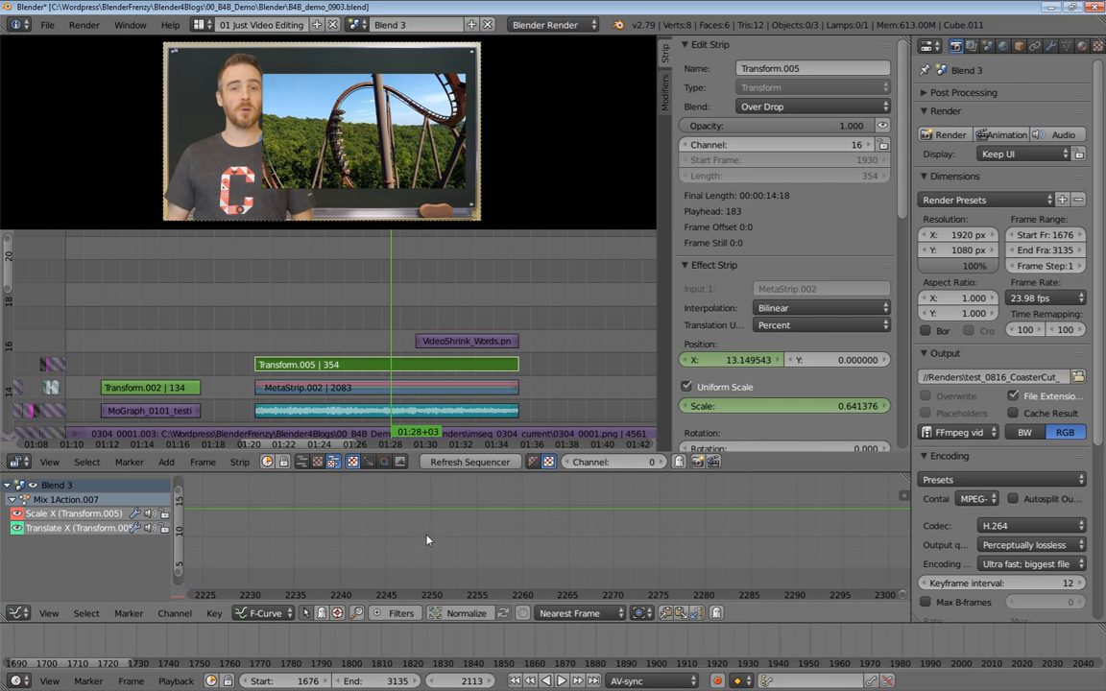
key(KP_0)
key(Home)
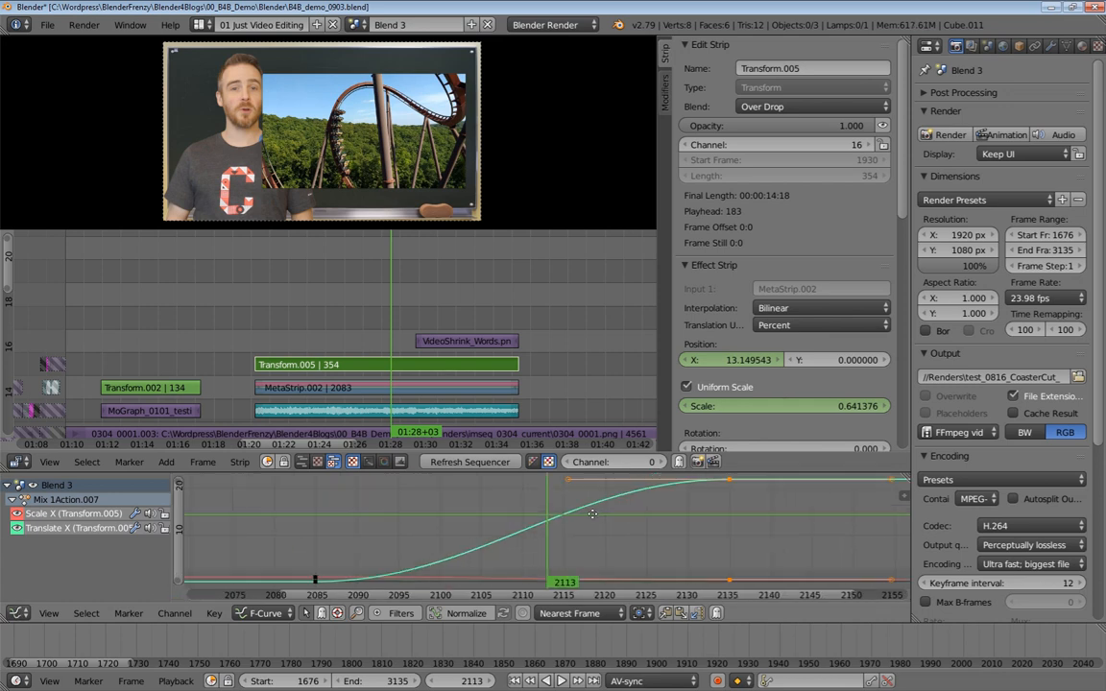
Play back the Transform.005 zoom animation and scroll the sequencer view to check the result
mouse_move(613, 520)
ctrl+middle_down()
mouse_move(589, 522)
mouse_move(609, 520)
ctrl+middle_up()
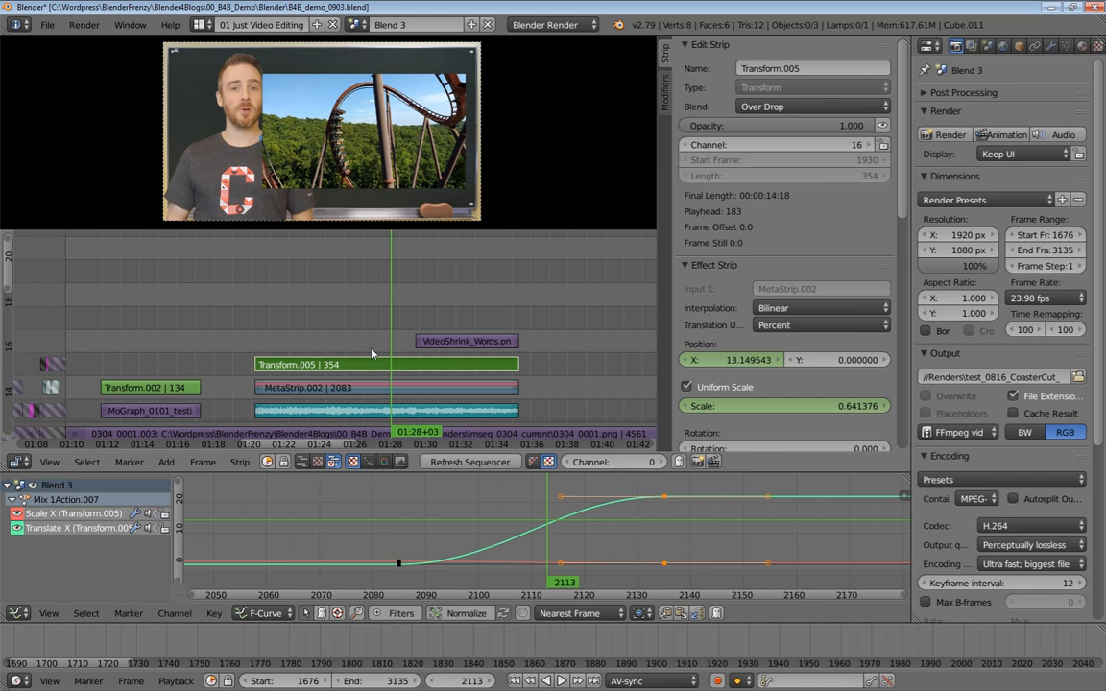
key(alt+a)
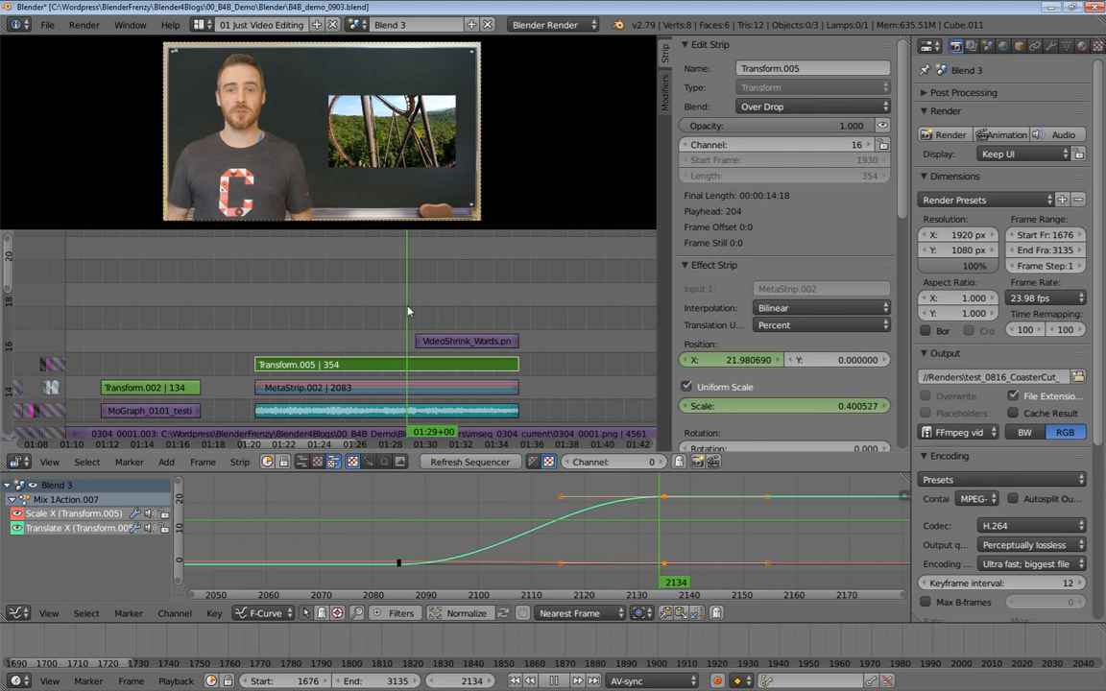
drag(442, 313, 452, 314)
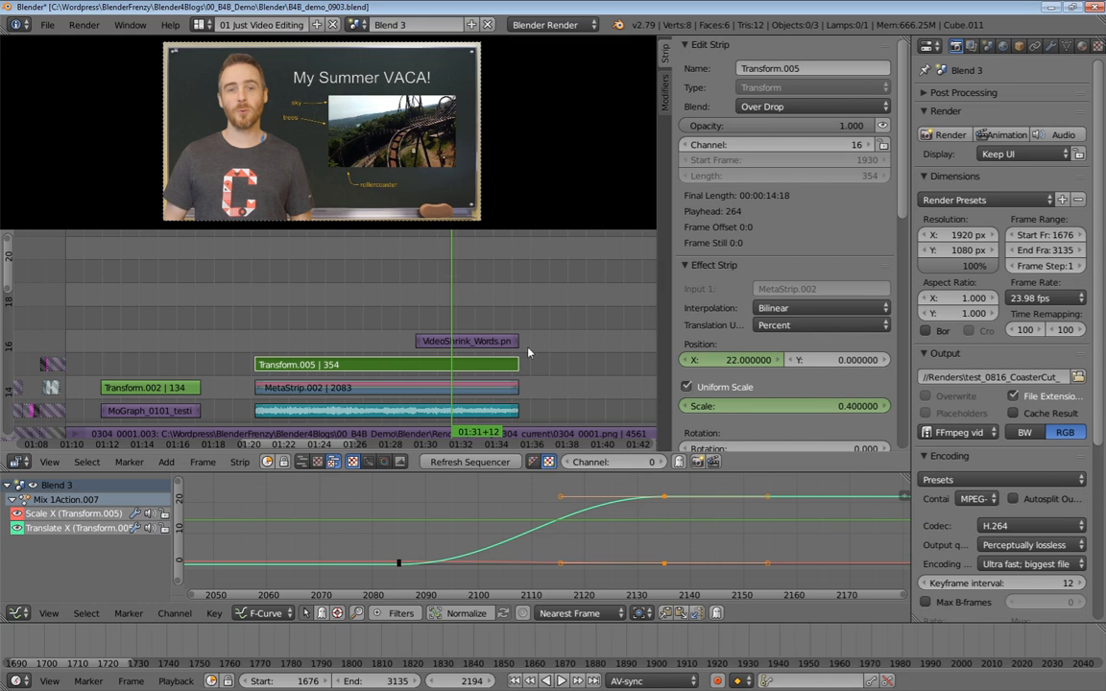
middle_drag(446, 381, 445, 349)
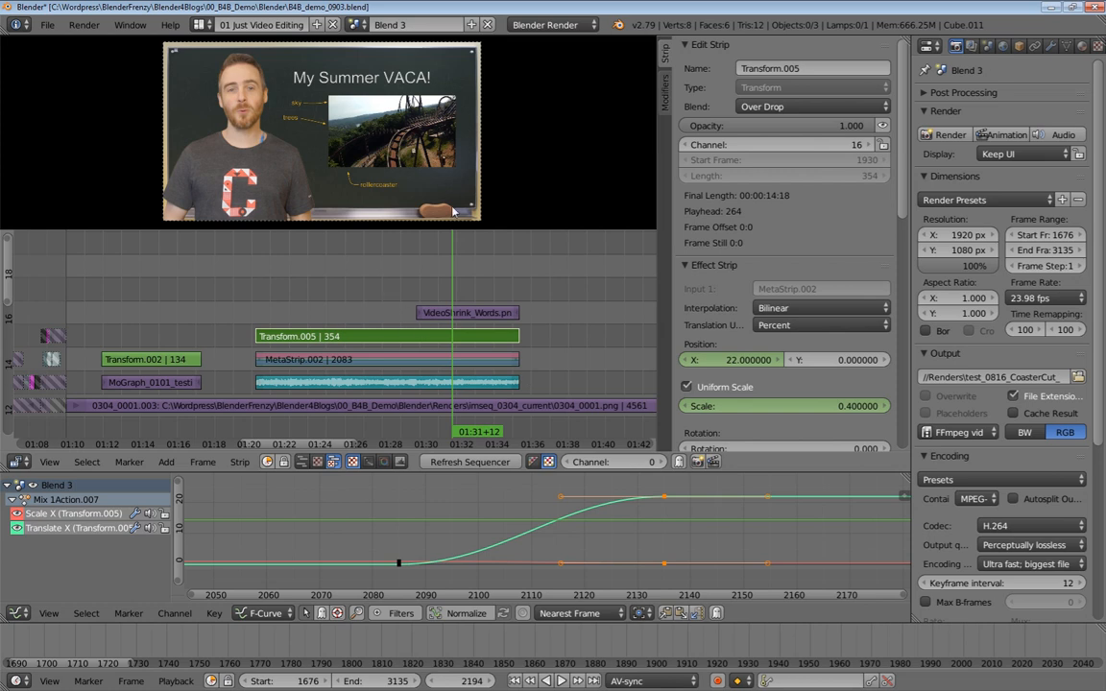
Switch to the Video Shrink scene and save an incremented copy of the file as B4B_demo_0904.blend
click(355, 24)
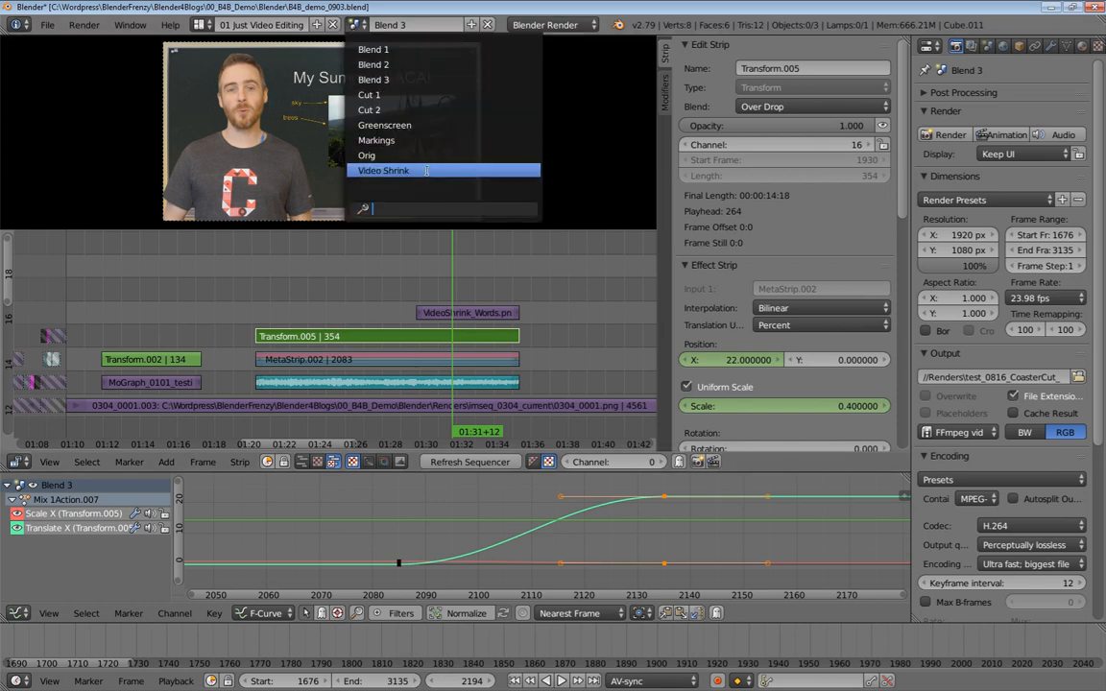
click(389, 172)
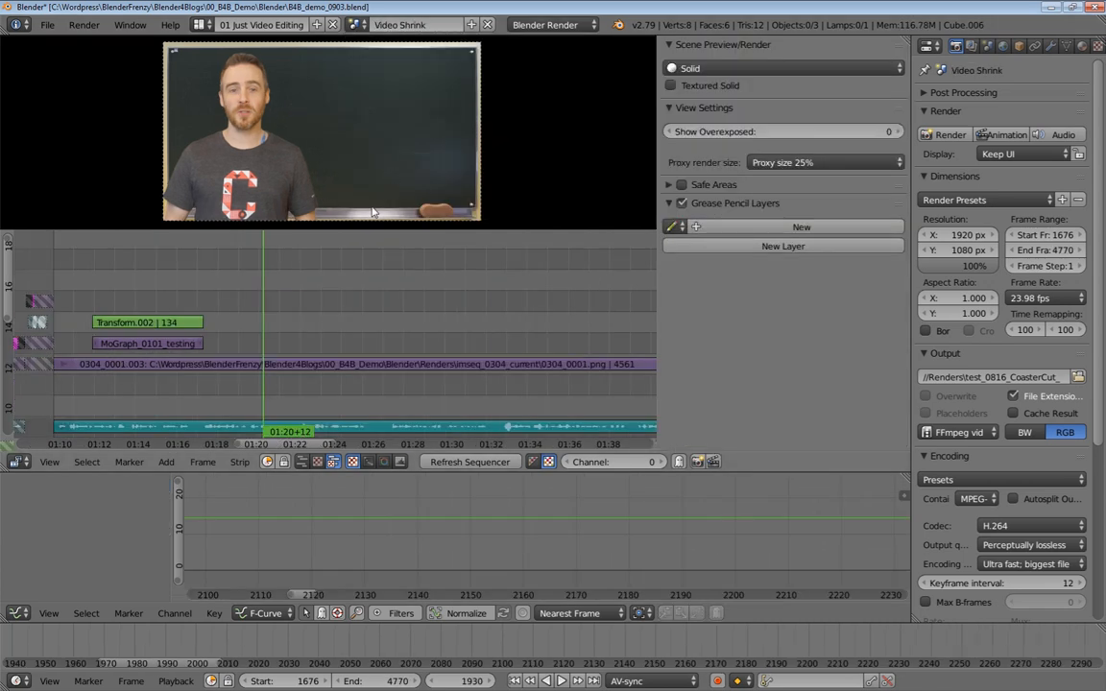
key(ctrl+shift+s)
key(KP_Add)
key(Return)
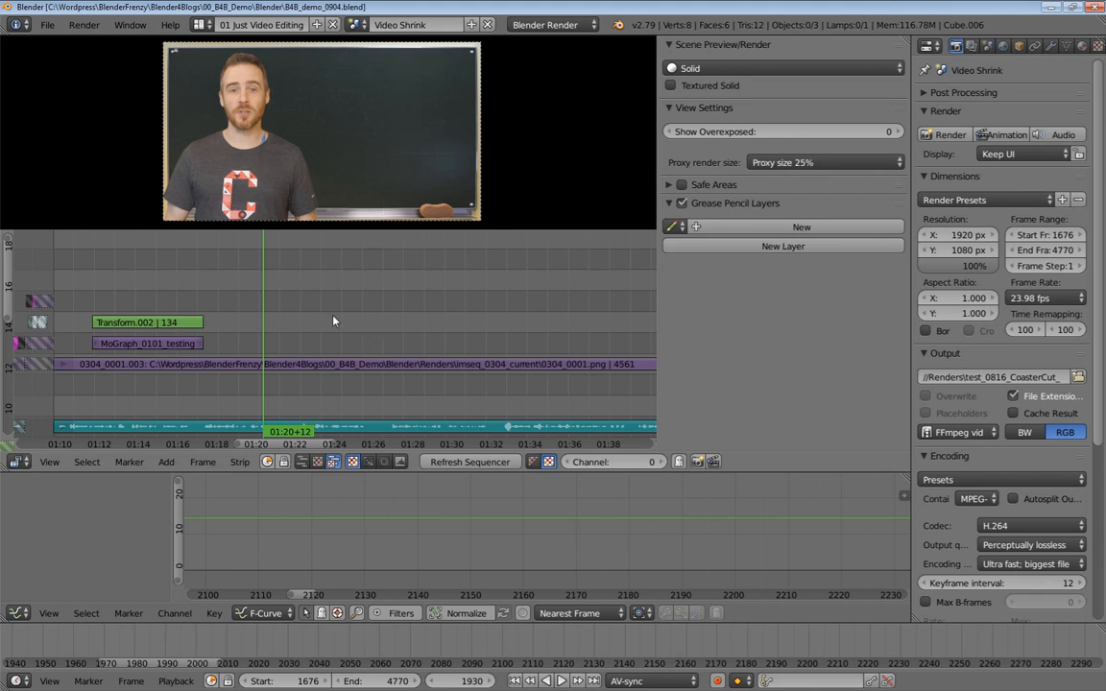
Add the Branson_Rollercoaster.mp4 movie to the sequencer at the playhead
key(shift+a)
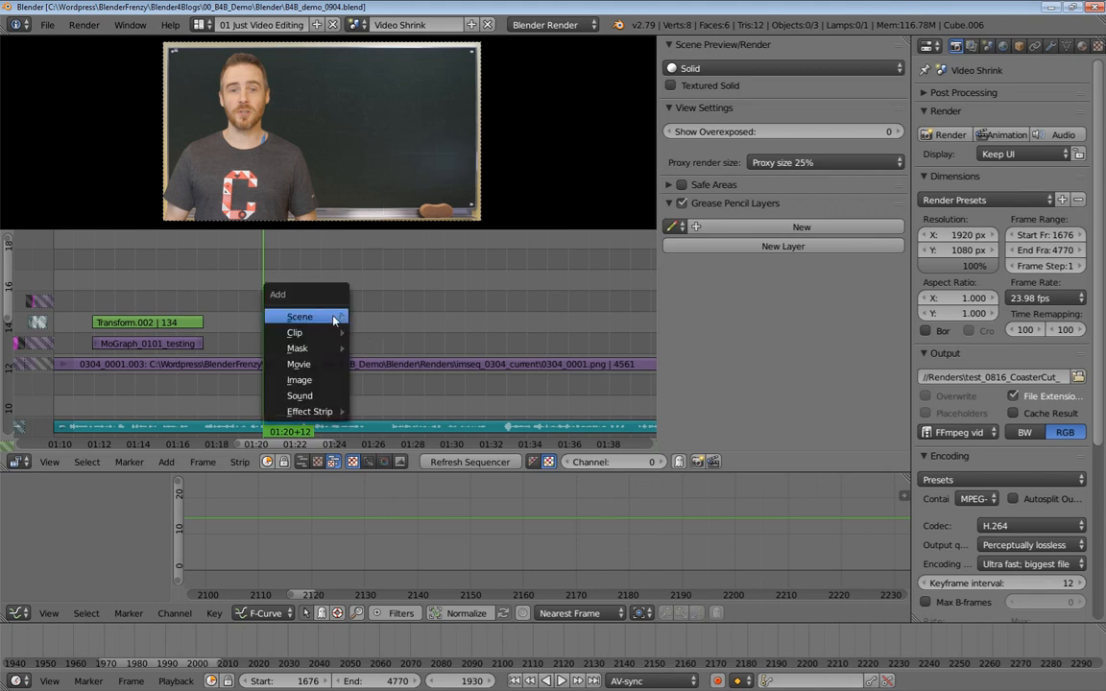
click(300, 364)
double_click(251, 119)
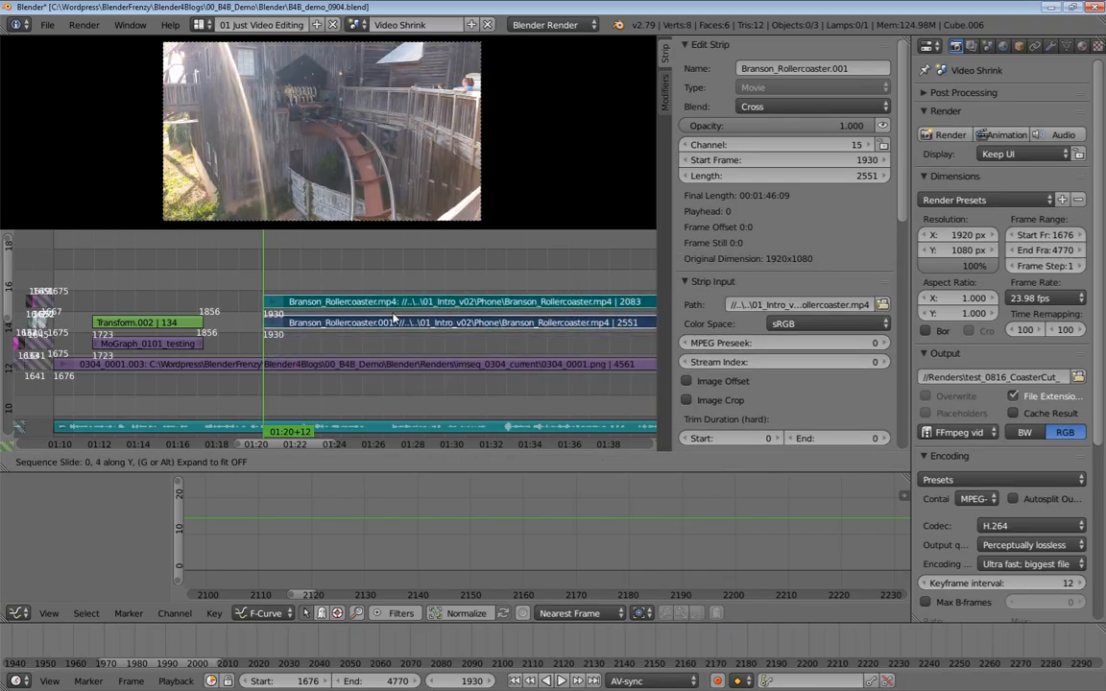
click(387, 348)
click(387, 347)
Move the rollercoaster video strip to channel 15 and its sound strip to channel 14
key(g)
click(380, 306)
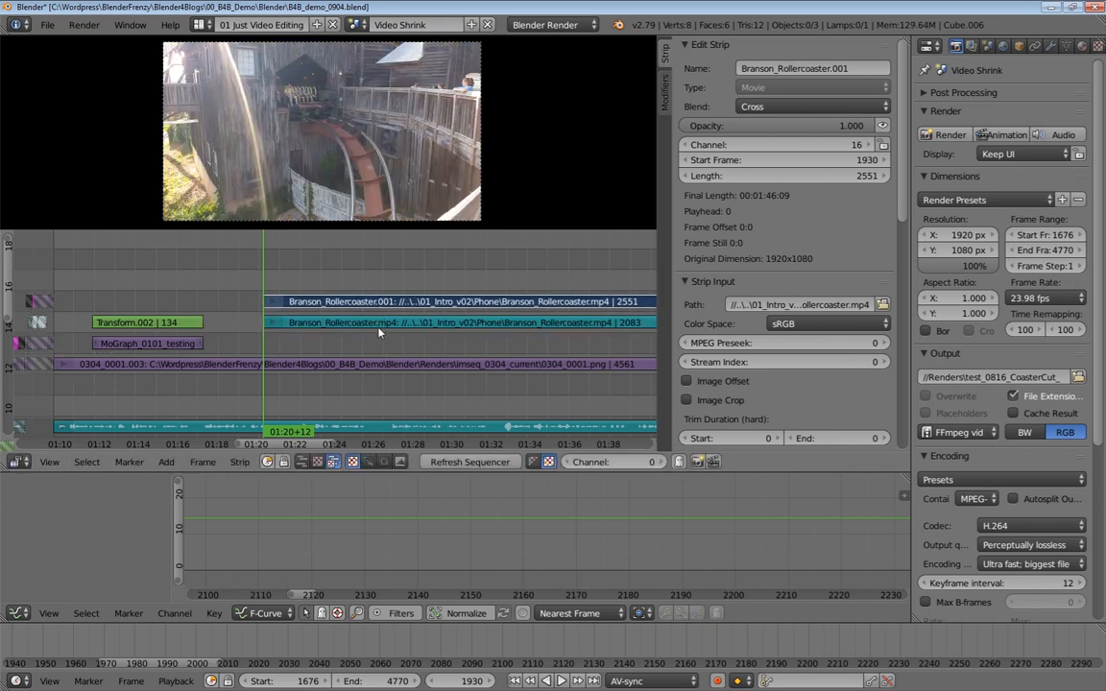
click(380, 323)
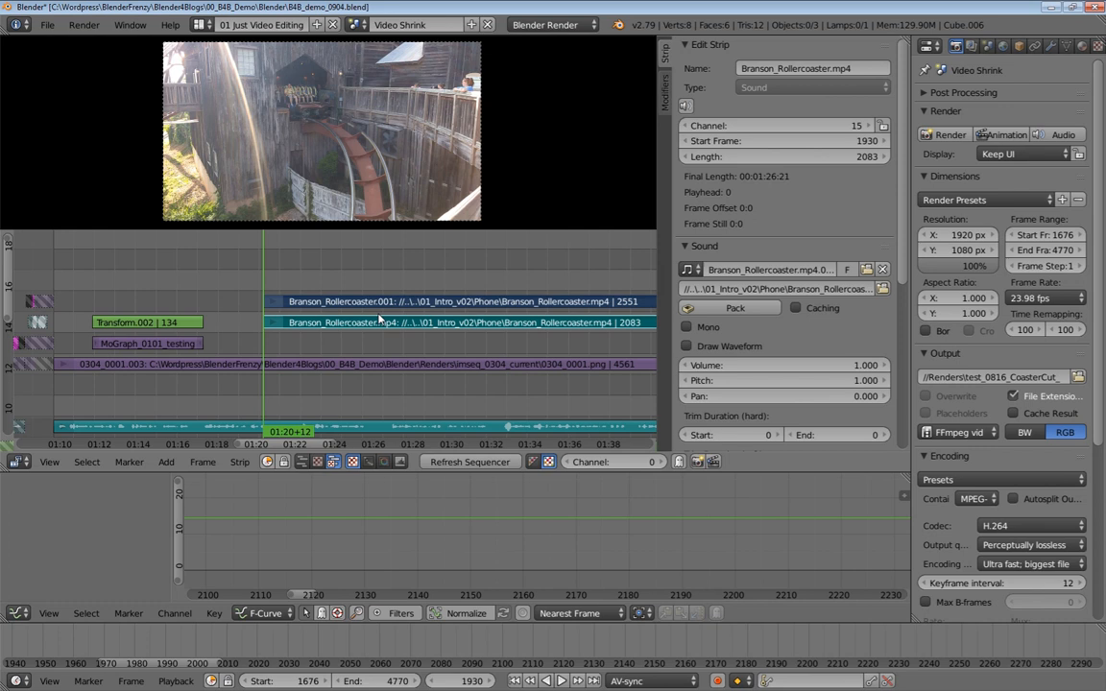
key(g)
click(381, 354)
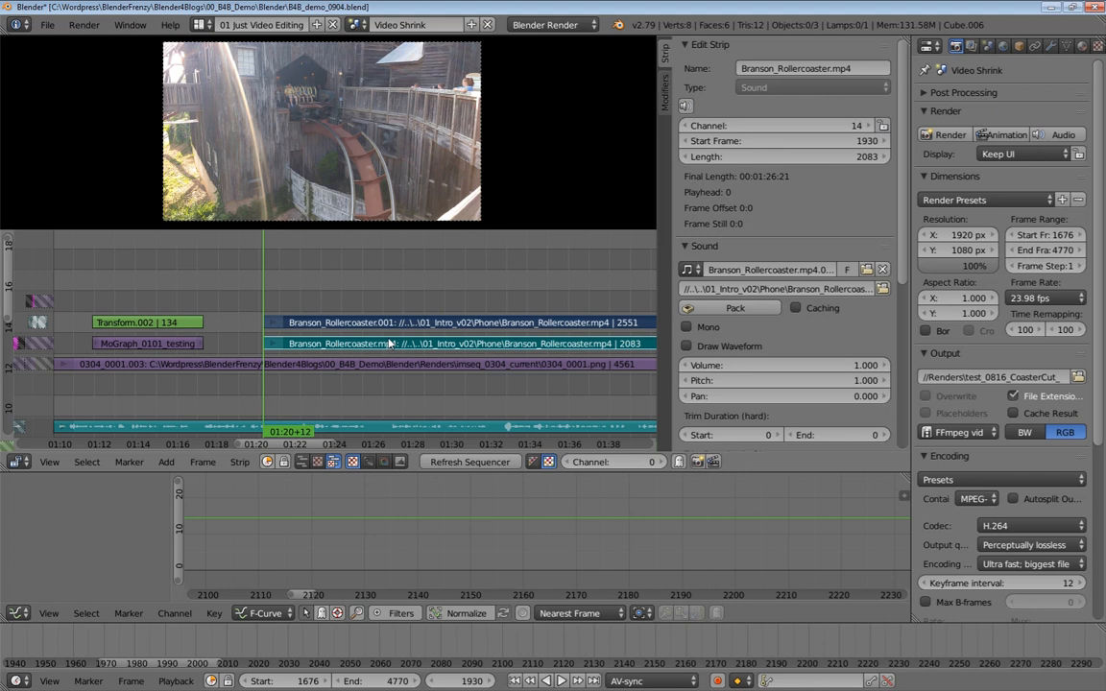
Mute all unselected strips, then select the rollercoaster movie and sound strips in turn
key(shift+h)
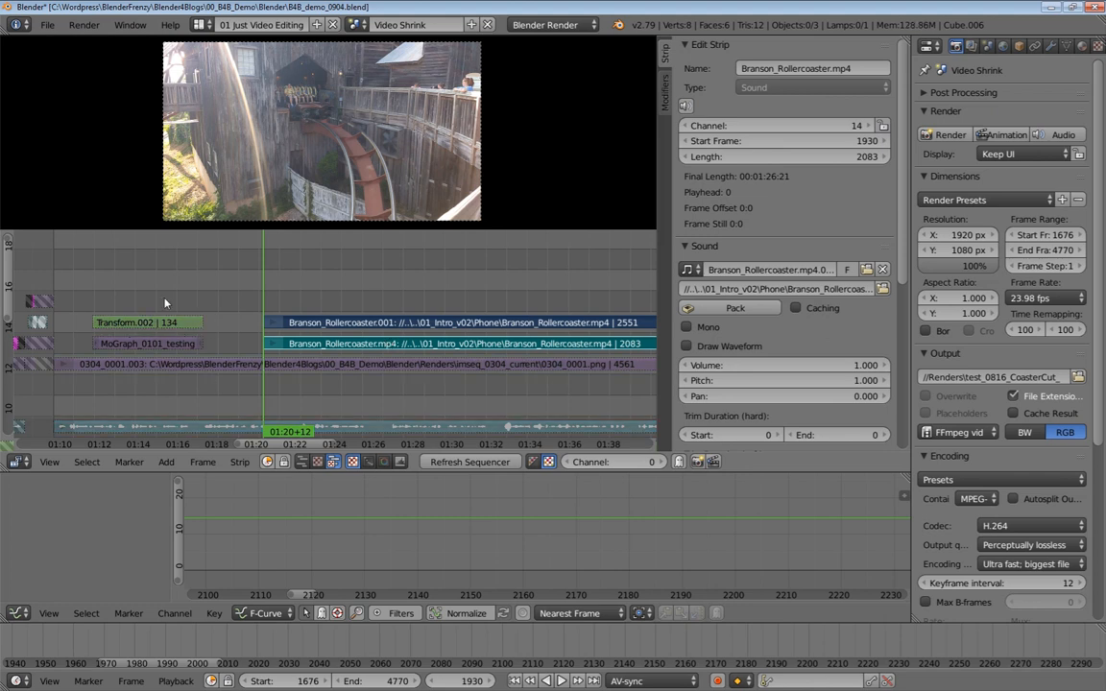
right_click(381, 327)
right_click(375, 344)
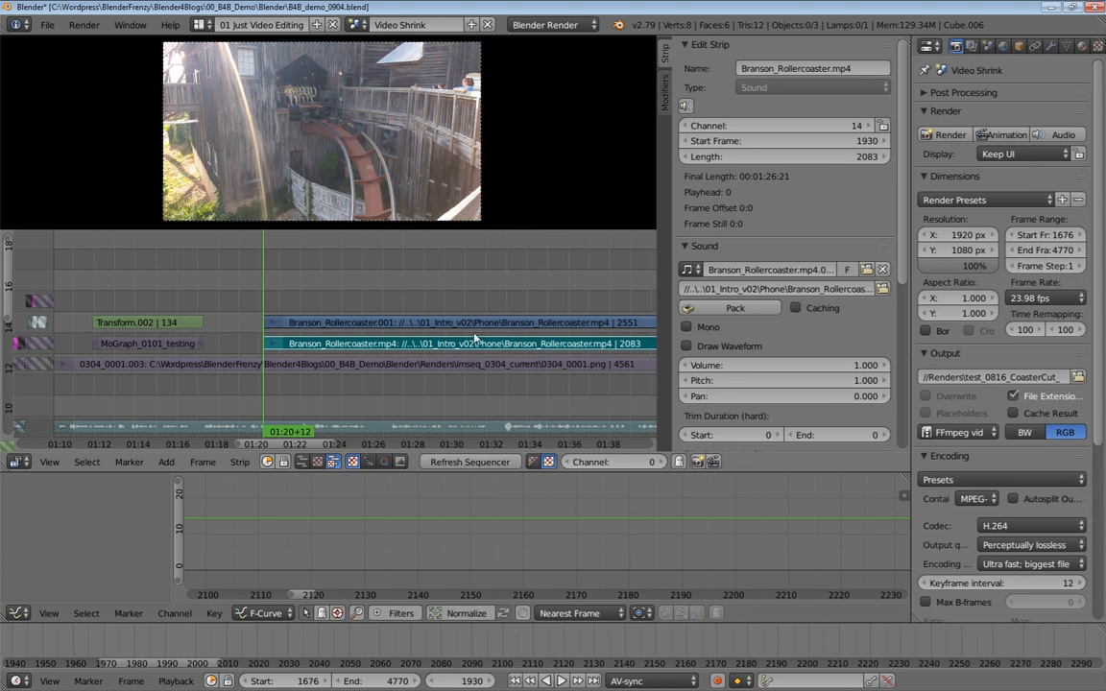
Turn on Draw Waveform for the rollercoaster sound strip
key(Home)
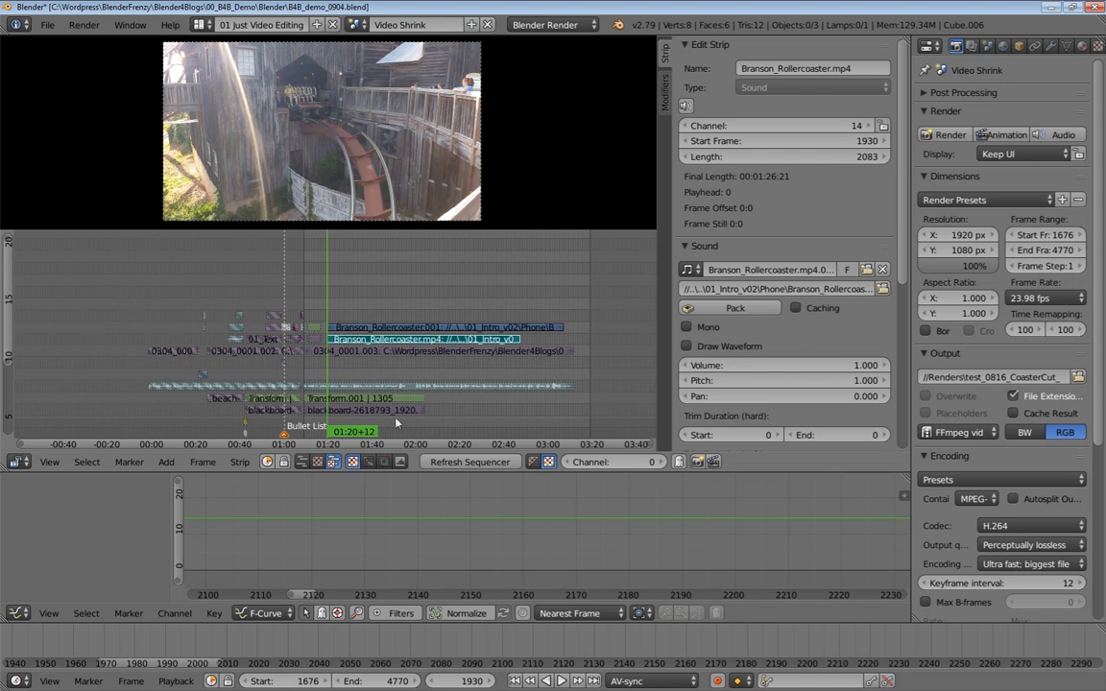
mouse_move(481, 356)
middle_down()
mouse_move(411, 339)
mouse_move(432, 359)
mouse_move(462, 350)
middle_up()
right_click(246, 315)
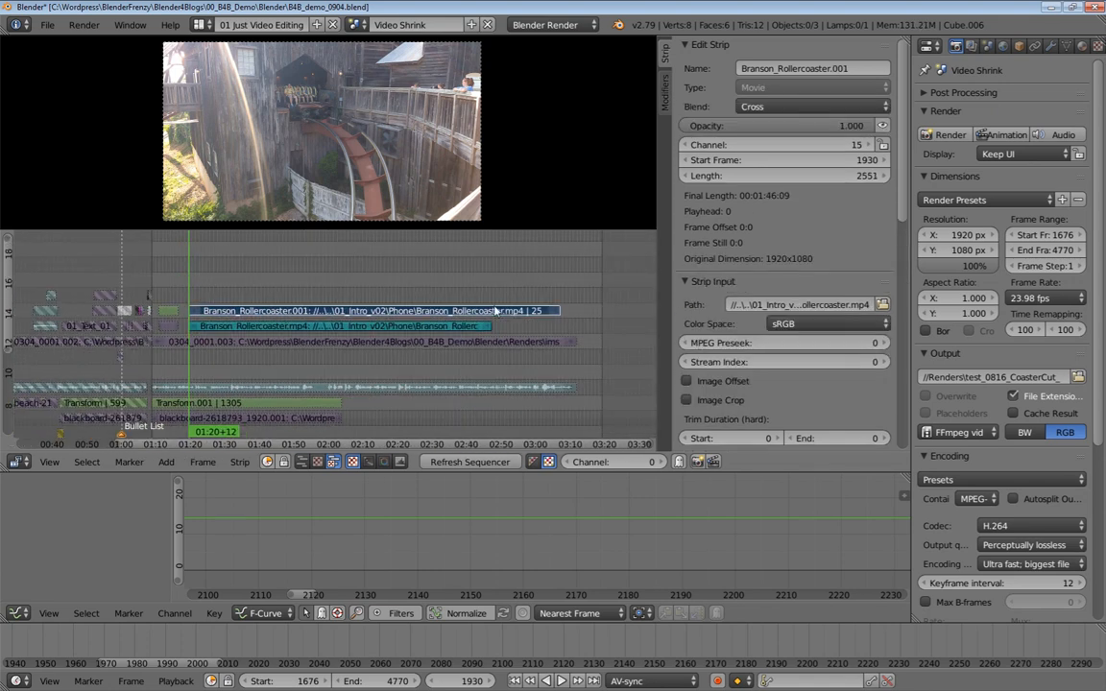
right_click(288, 327)
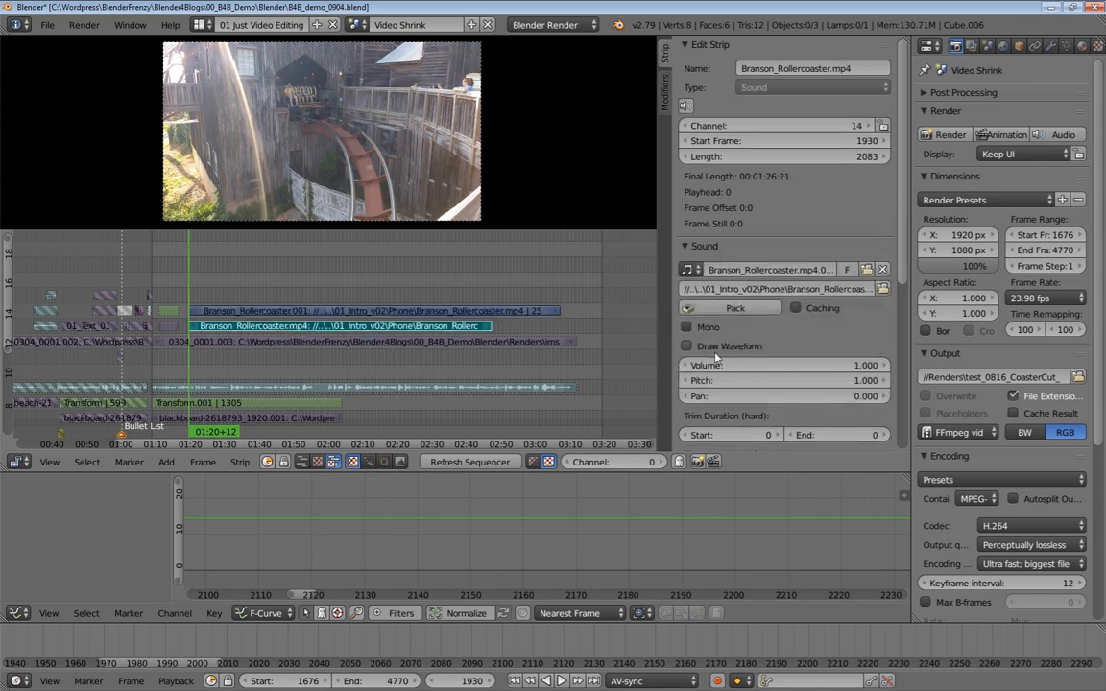
click(687, 346)
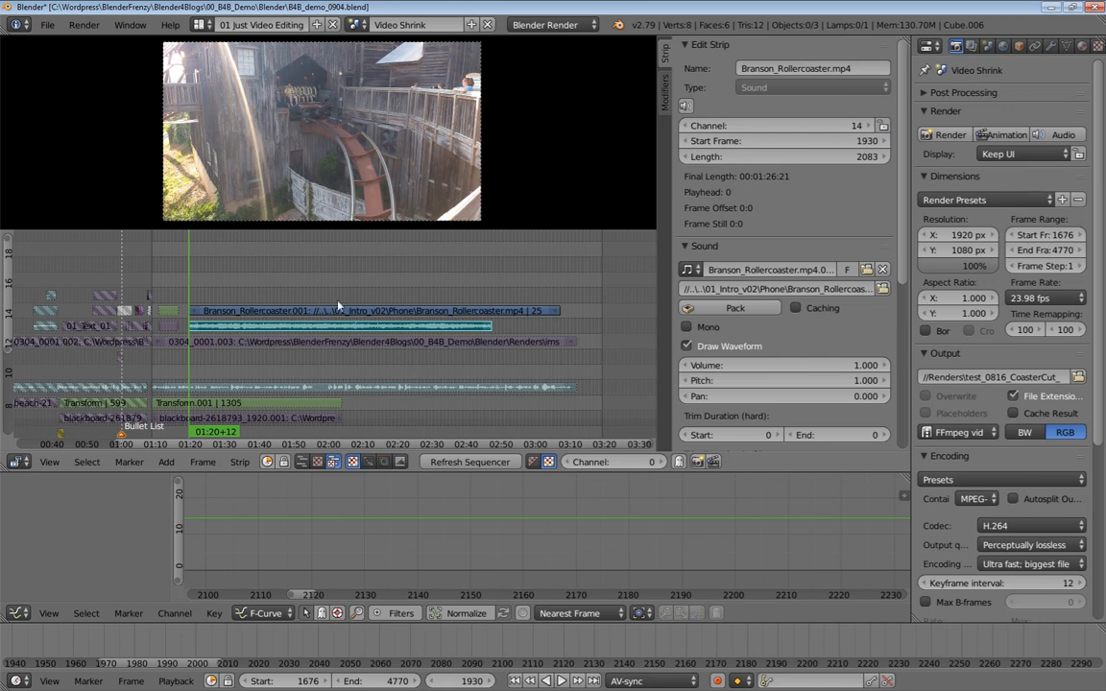
Select the rollercoaster movie and sound strips and inspect the scene frame rate setting
right_click(277, 314)
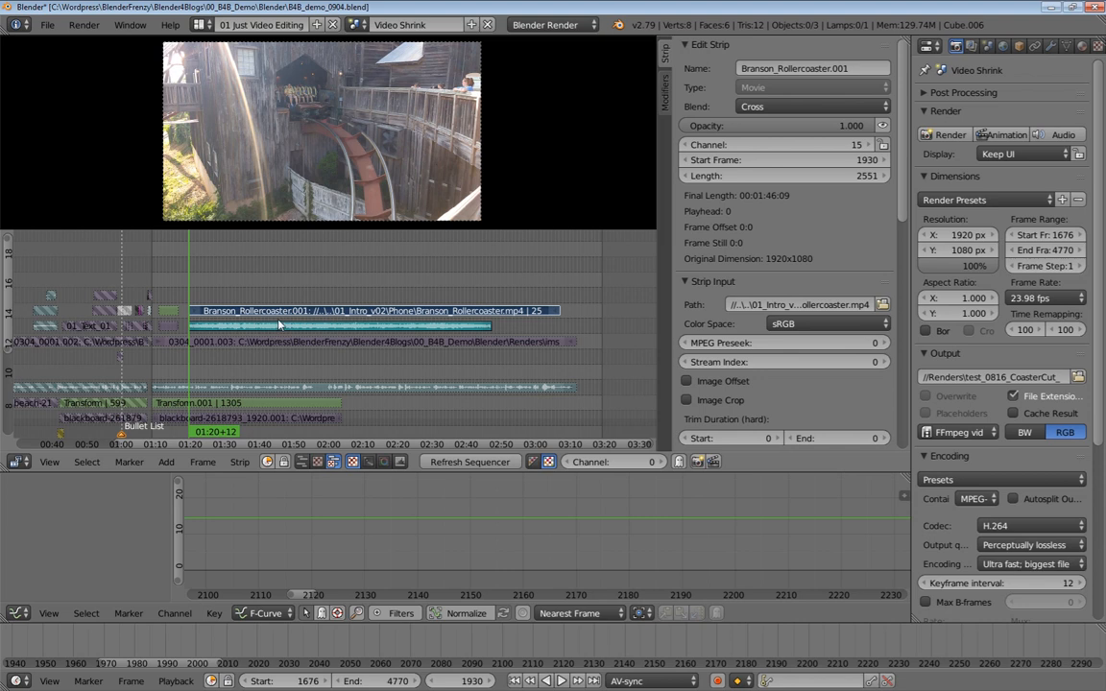
right_click(278, 325)
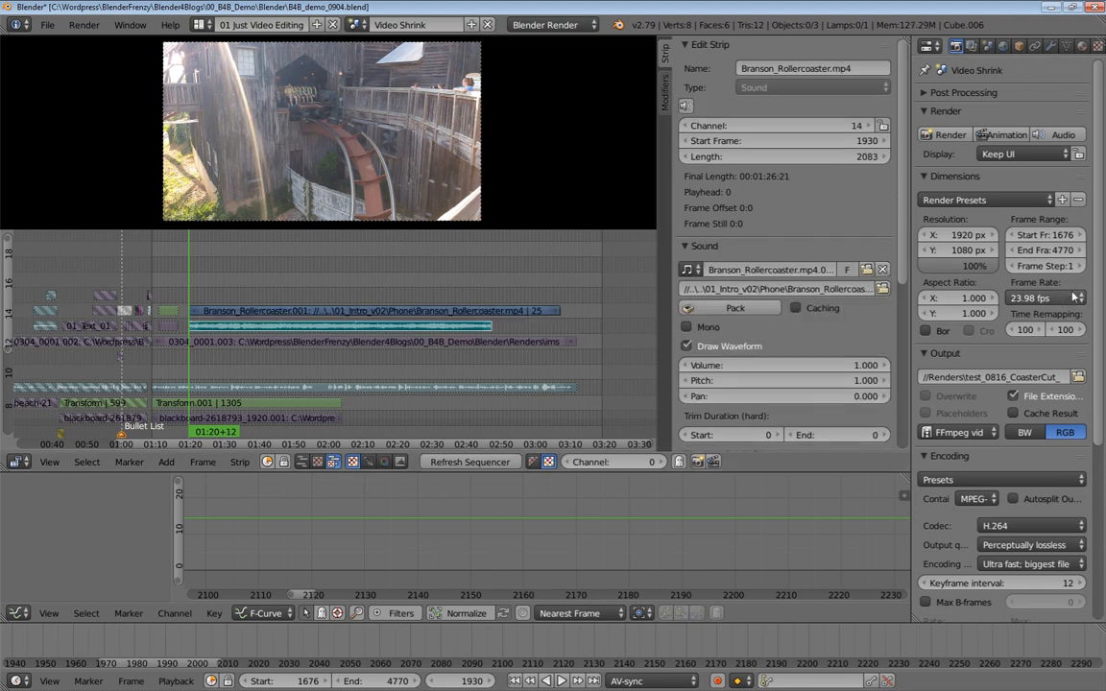
click(1053, 300)
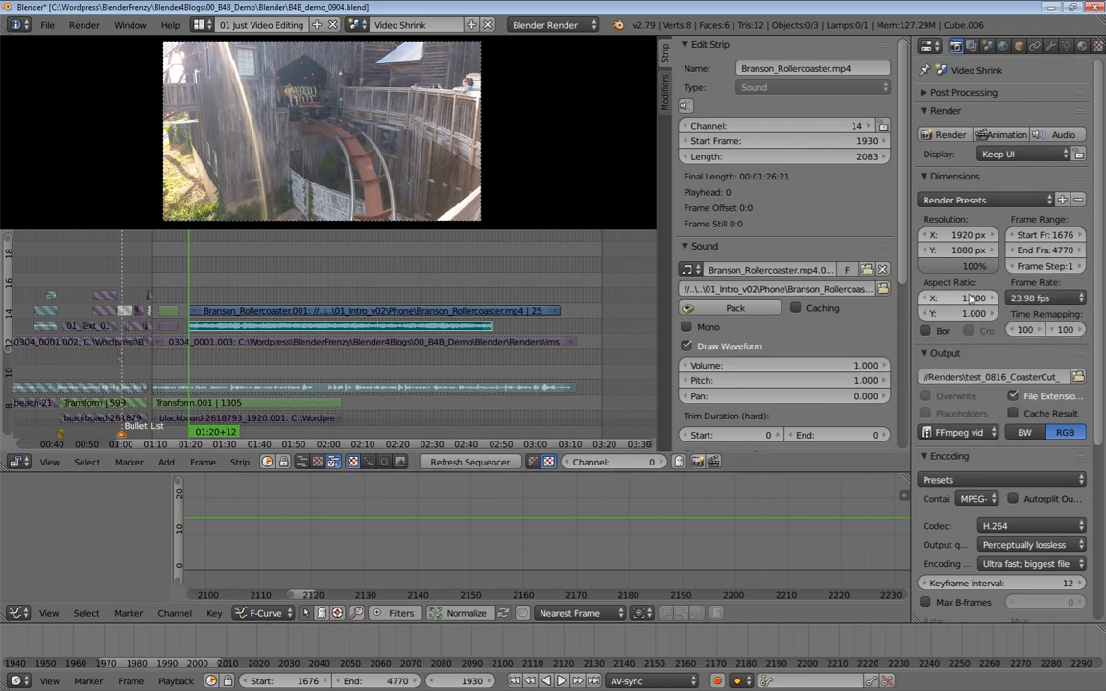
click(1037, 298)
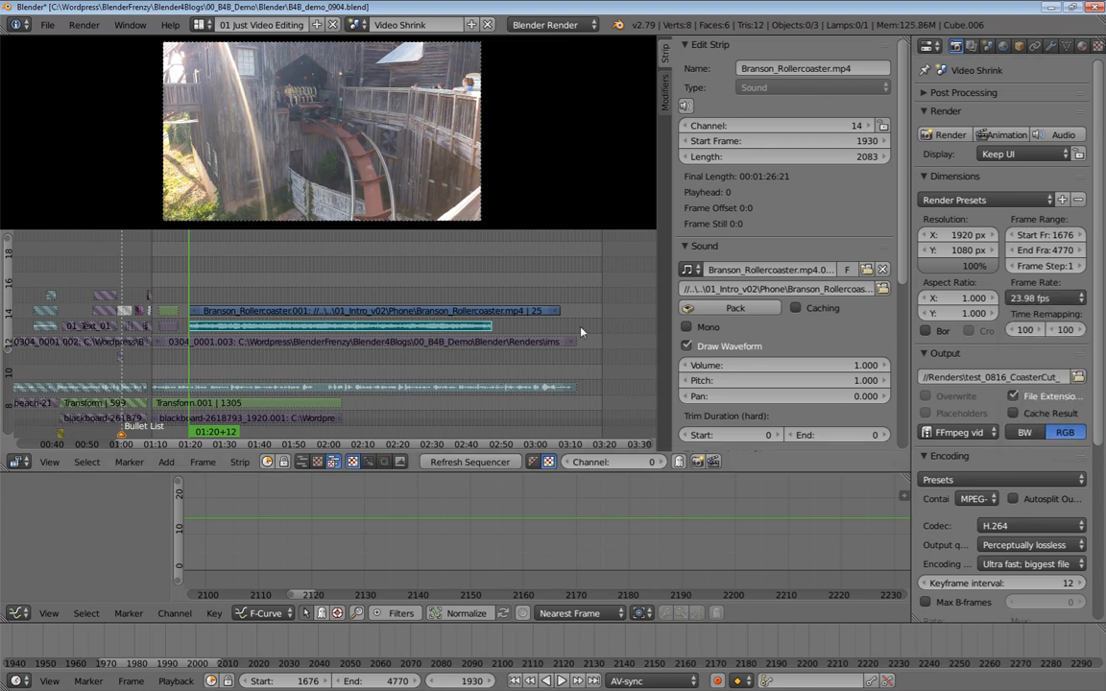
Add a Speed Control effect strip to the rollercoaster movie strip, keeping Stretch to input strip length on
right_click(437, 311)
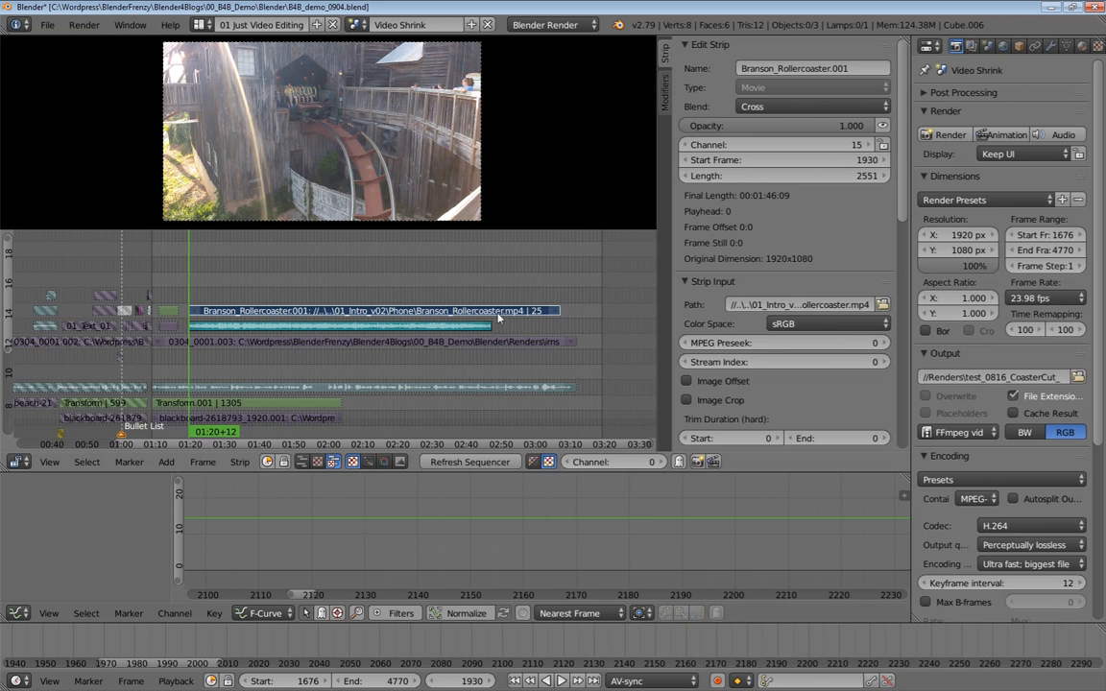
key(shift+a)
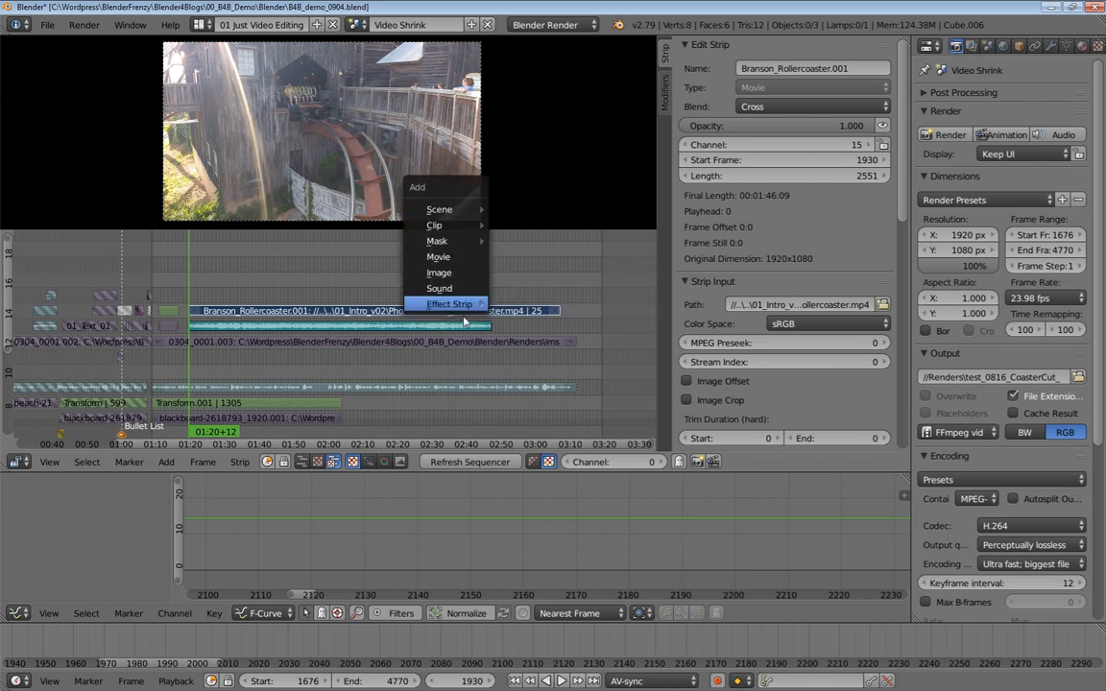
mouse_move(476, 308)
click(543, 531)
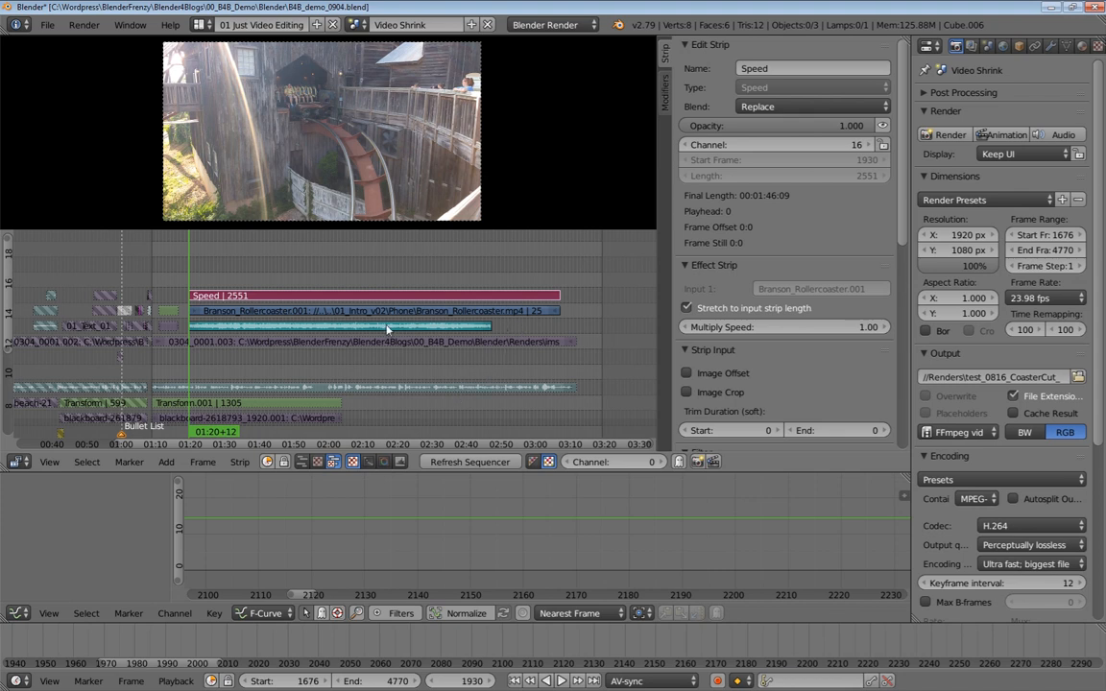
click(685, 307)
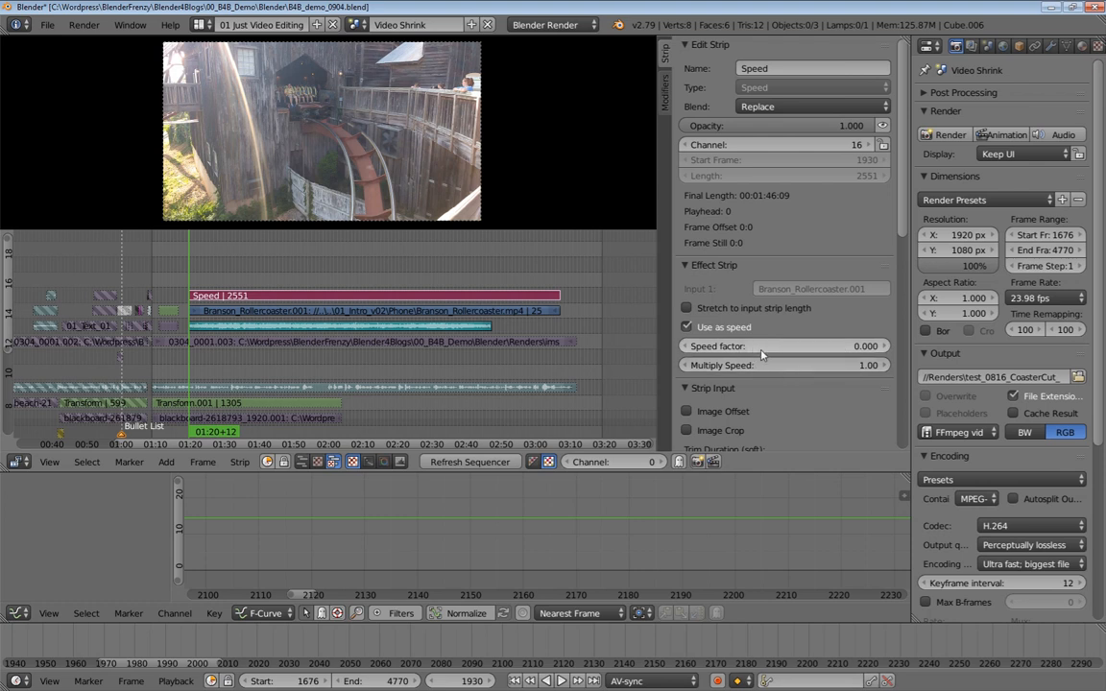
click(686, 309)
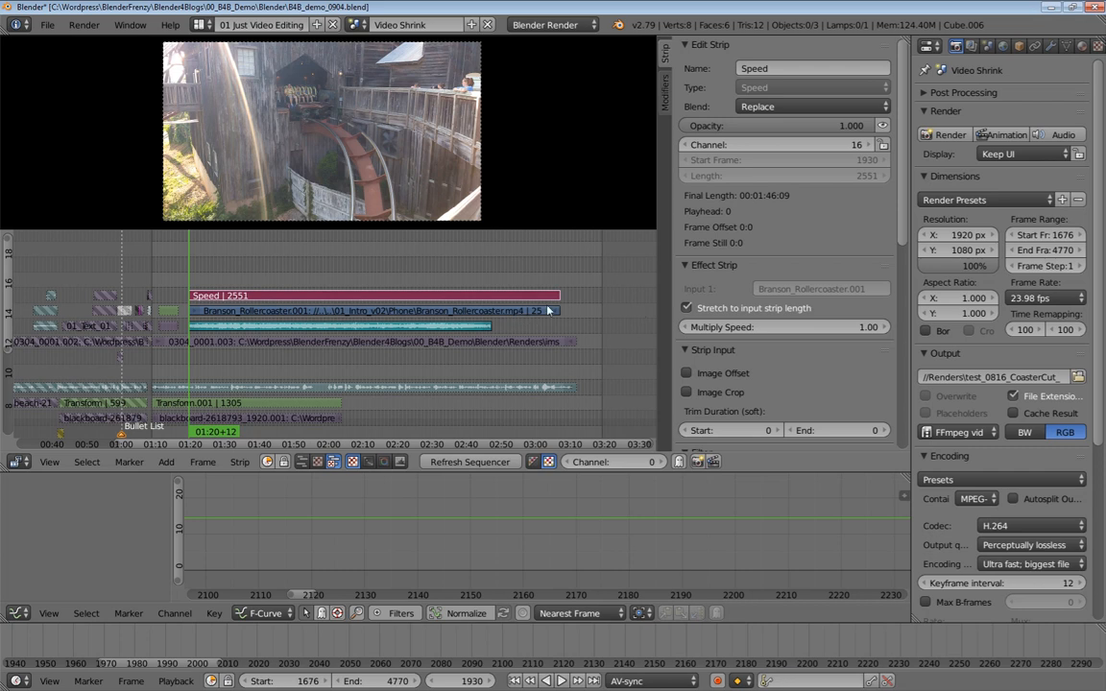
Trim the end of the rollercoaster movie strip to frame 4012 to match its sound strip
ctrl+middle_drag(561, 314, 534, 325)
right_click(574, 331)
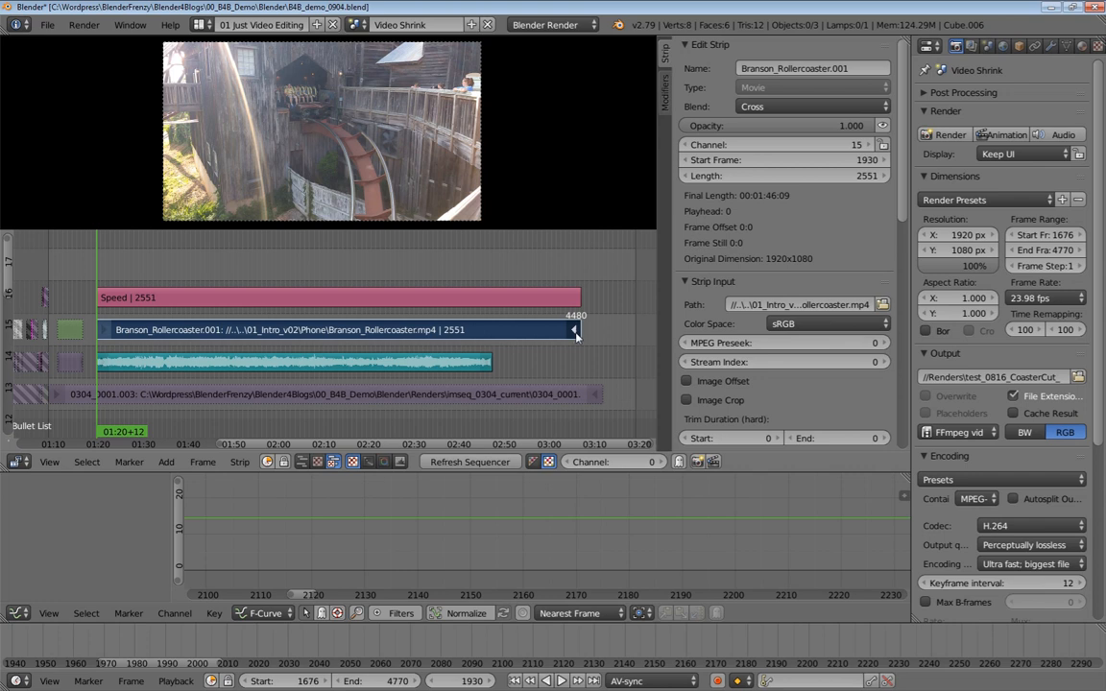
key(g)
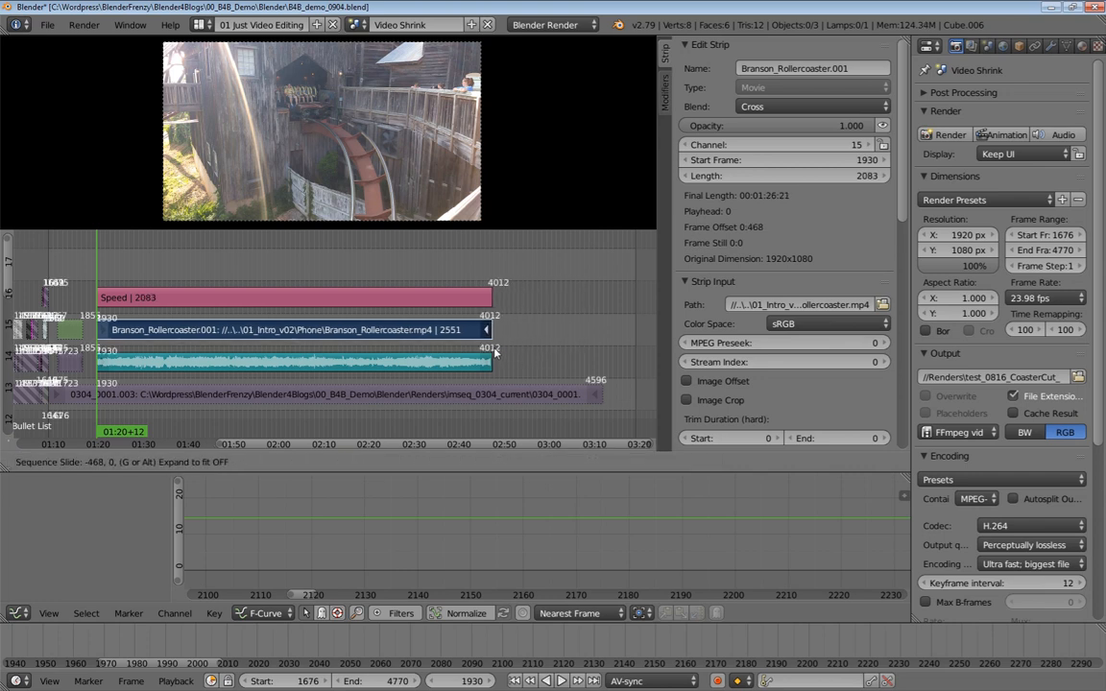
click(499, 323)
middle_drag(436, 364, 503, 361)
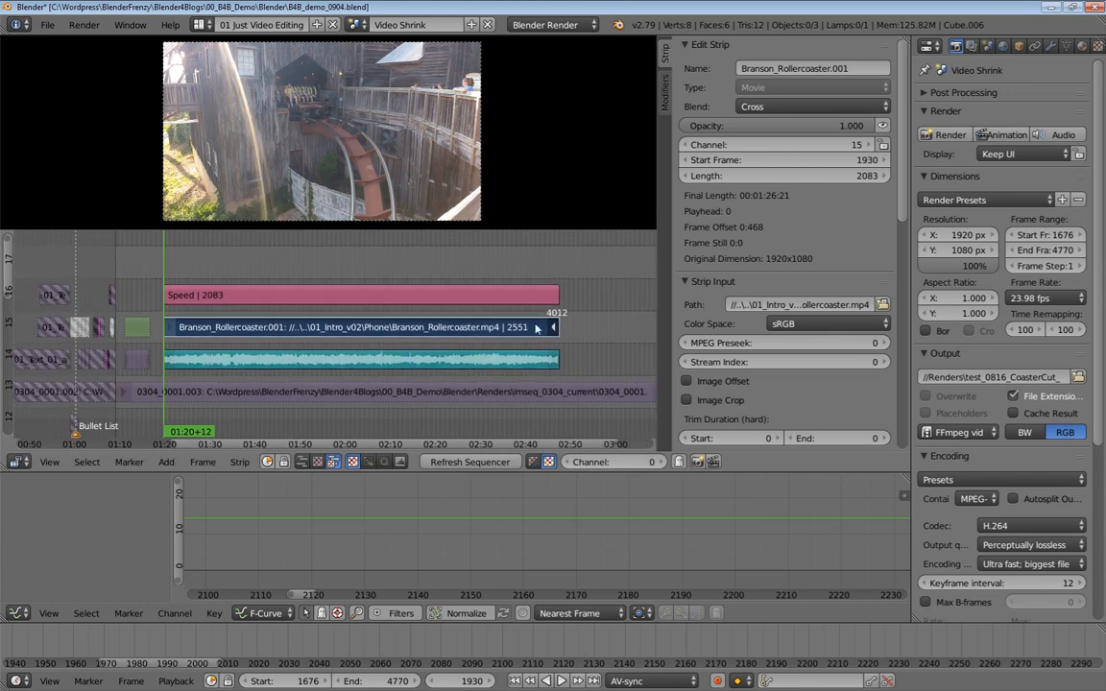
Clear the rollercoaster movie strip's offsets to restore its full length
right_click(254, 362)
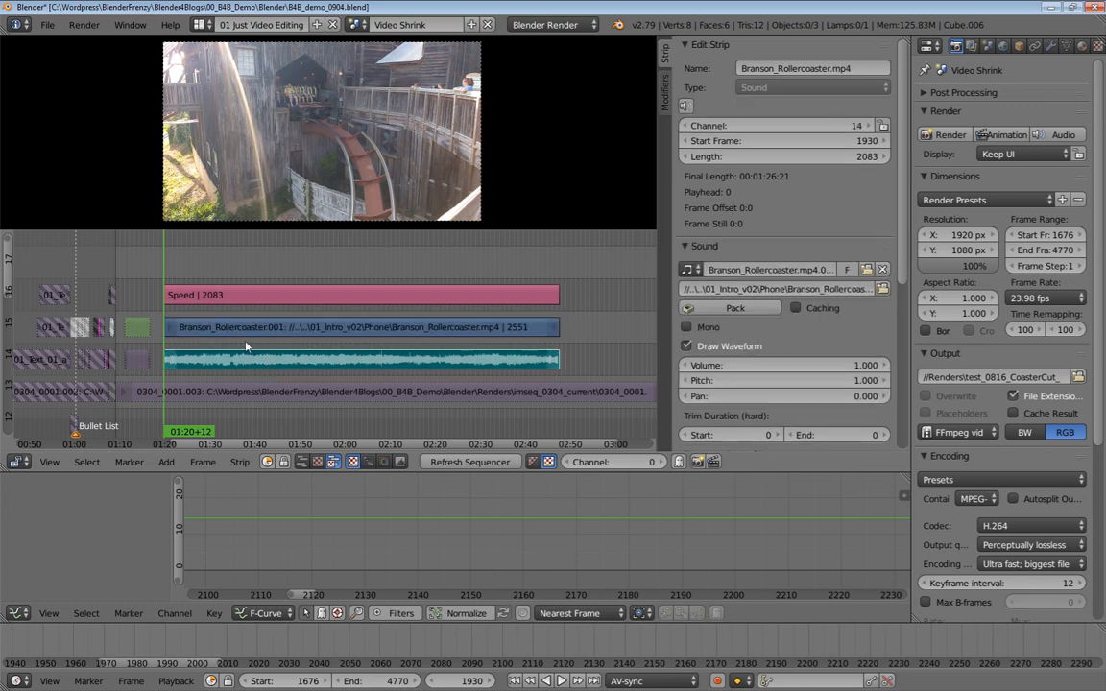
right_click(553, 328)
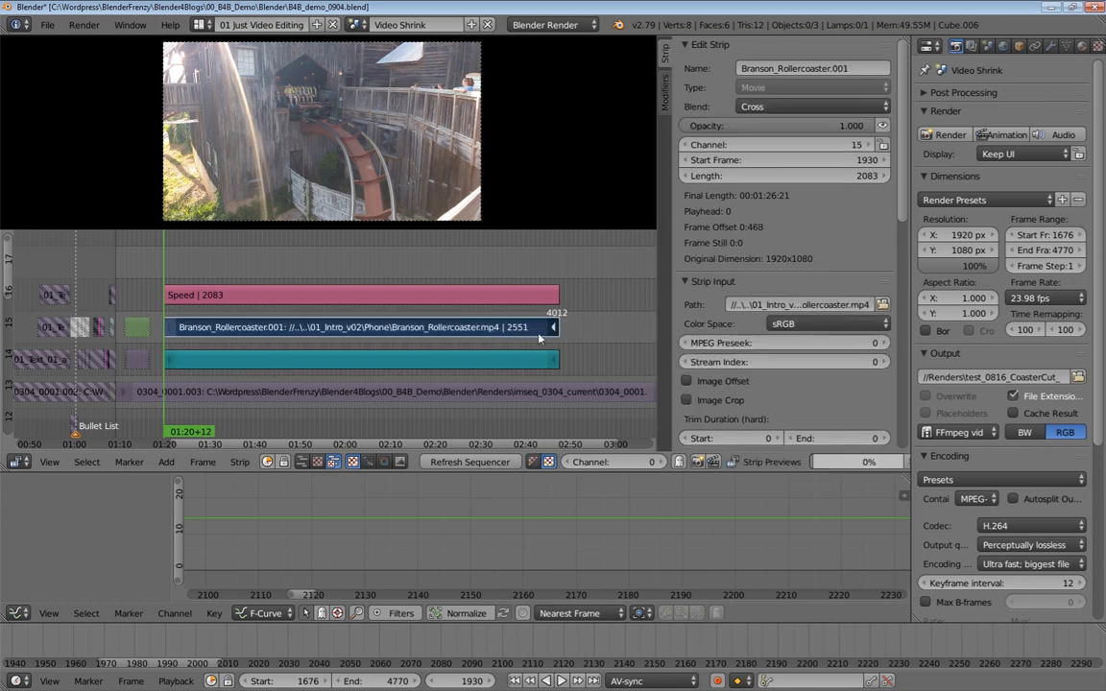
key(alt+o)
ctrl+middle_drag(553, 336, 440, 332)
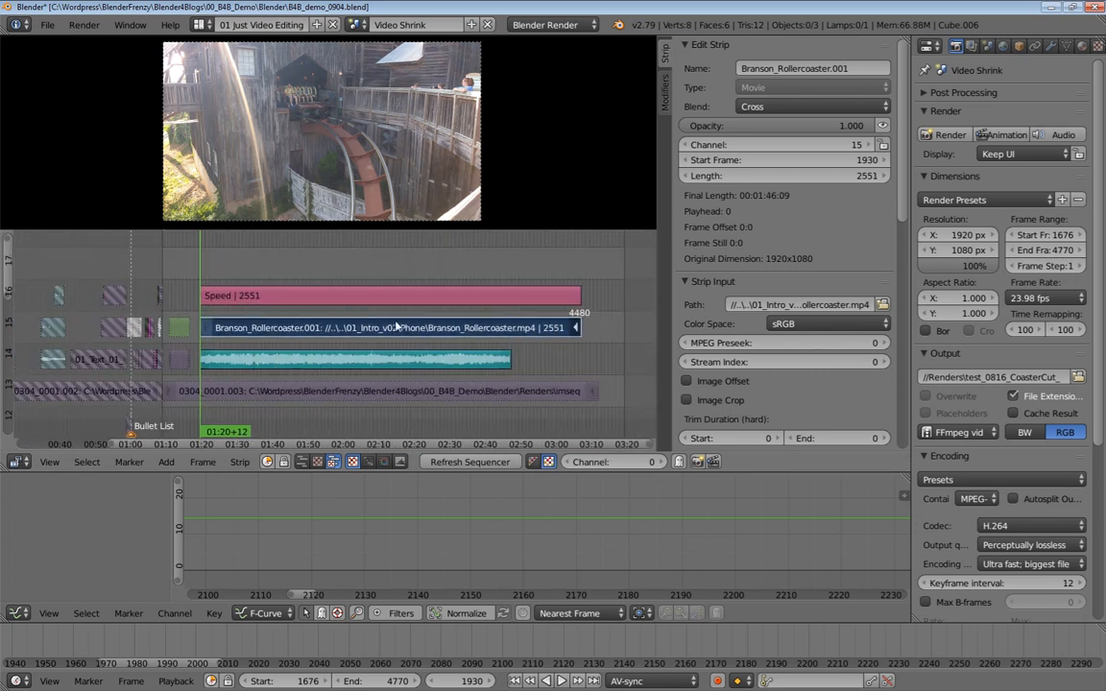
Scrub through the sped-up rollercoaster footage in the timeline
click(272, 272)
click(326, 272)
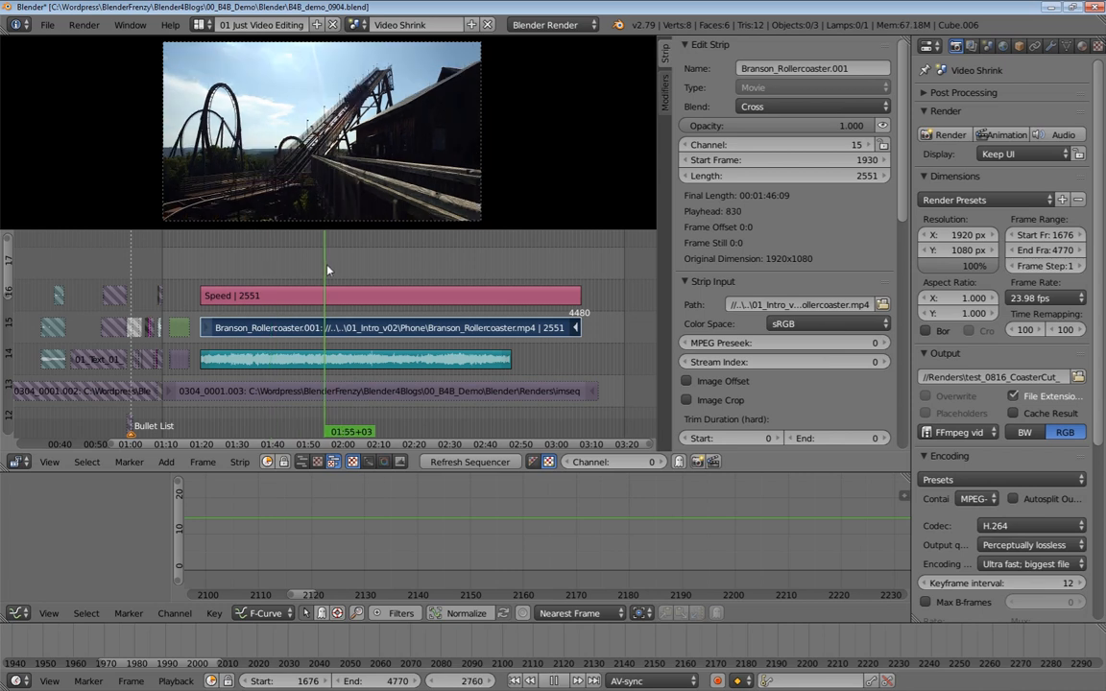
click(360, 269)
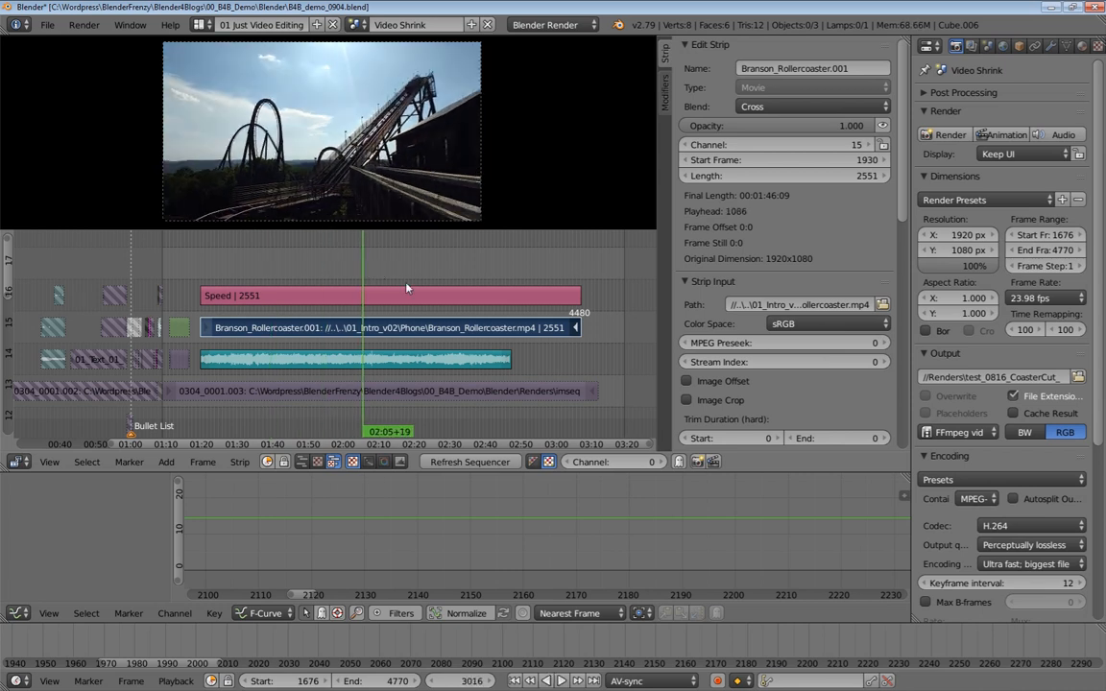
Trim the end of the rollercoaster movie strip to frame 4012 again
click(403, 281)
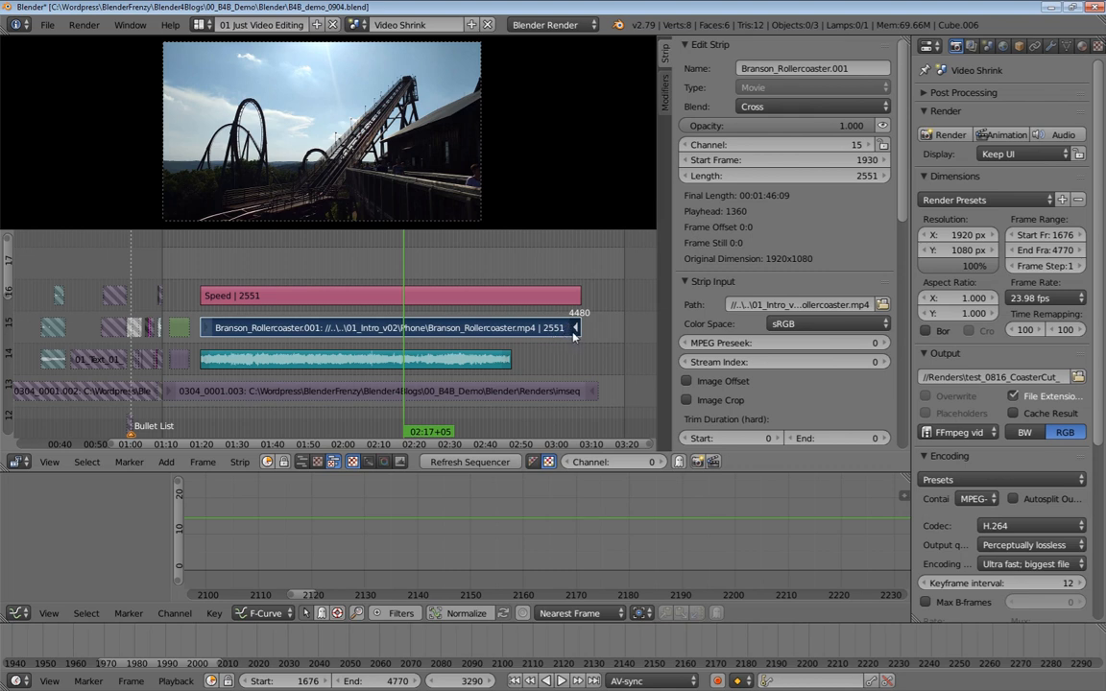
right_drag(528, 336, 513, 339)
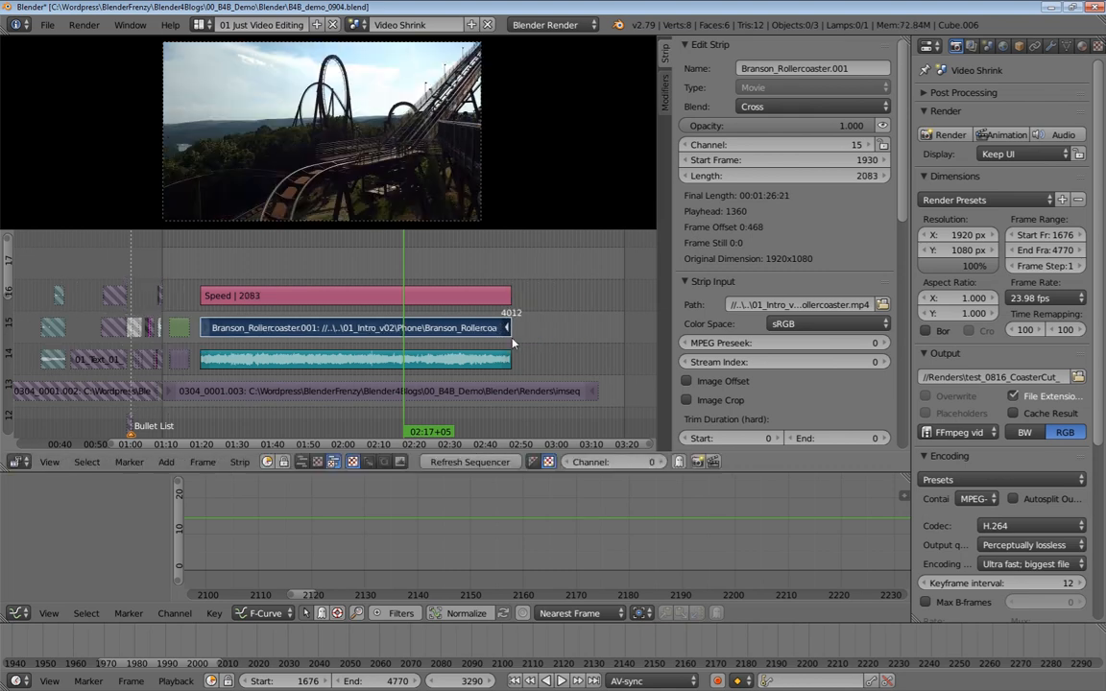
middle_drag(410, 339, 443, 347)
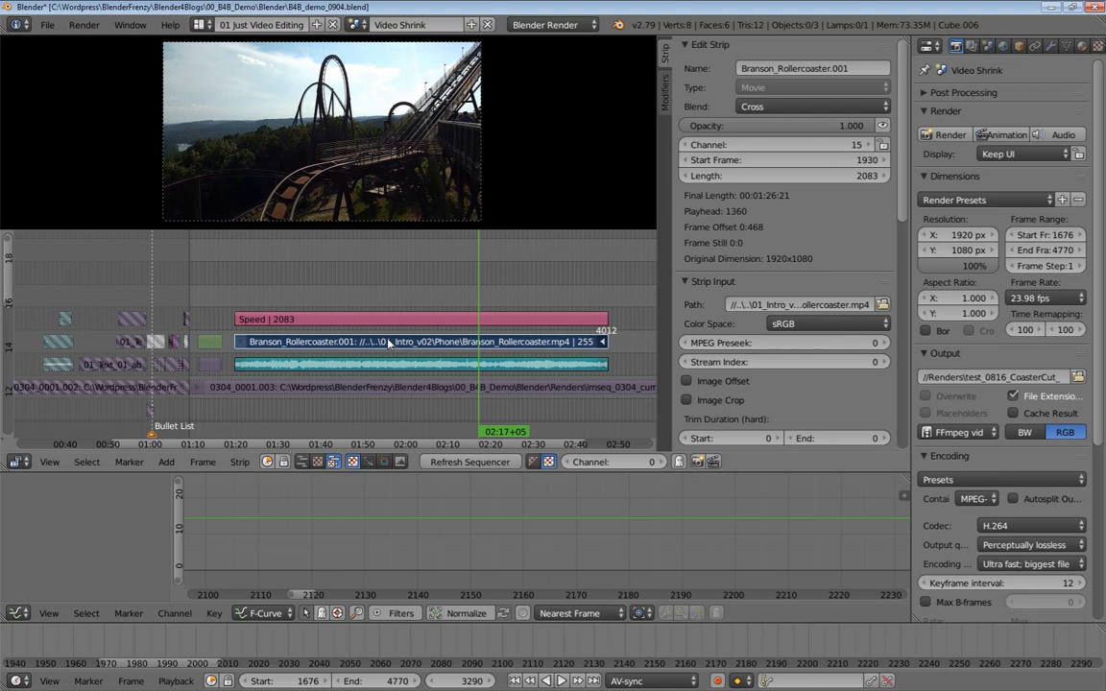
Split the Speed and rollercoaster movie strips at the playhead, then undo the cut
right_click(401, 345)
right_click(446, 320)
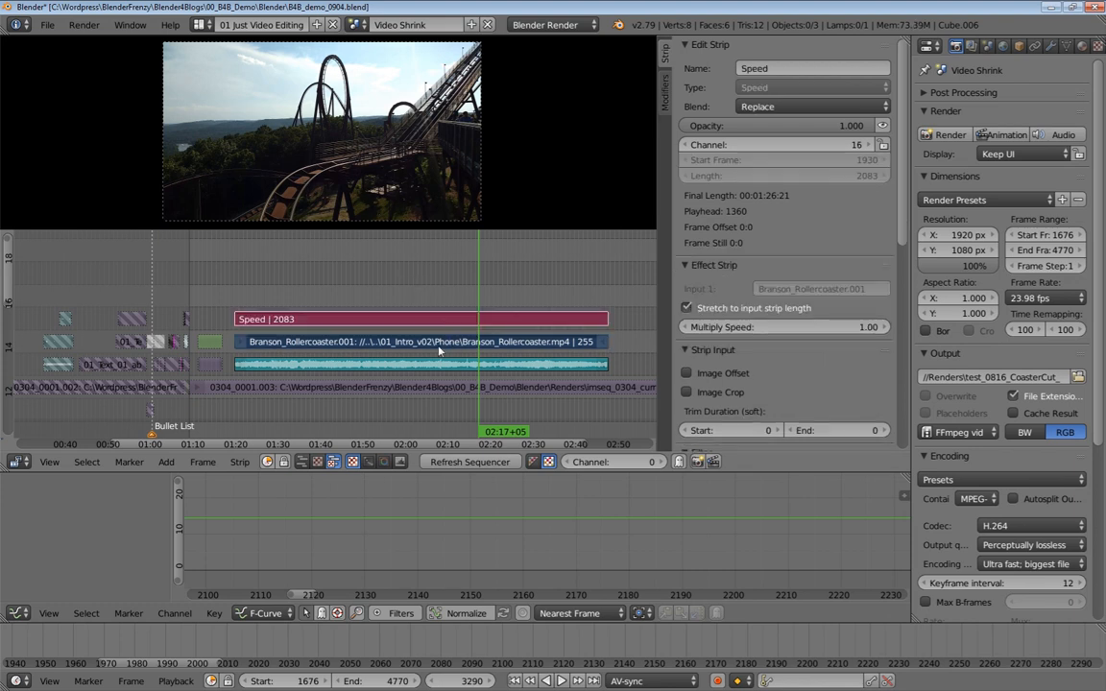
key(k)
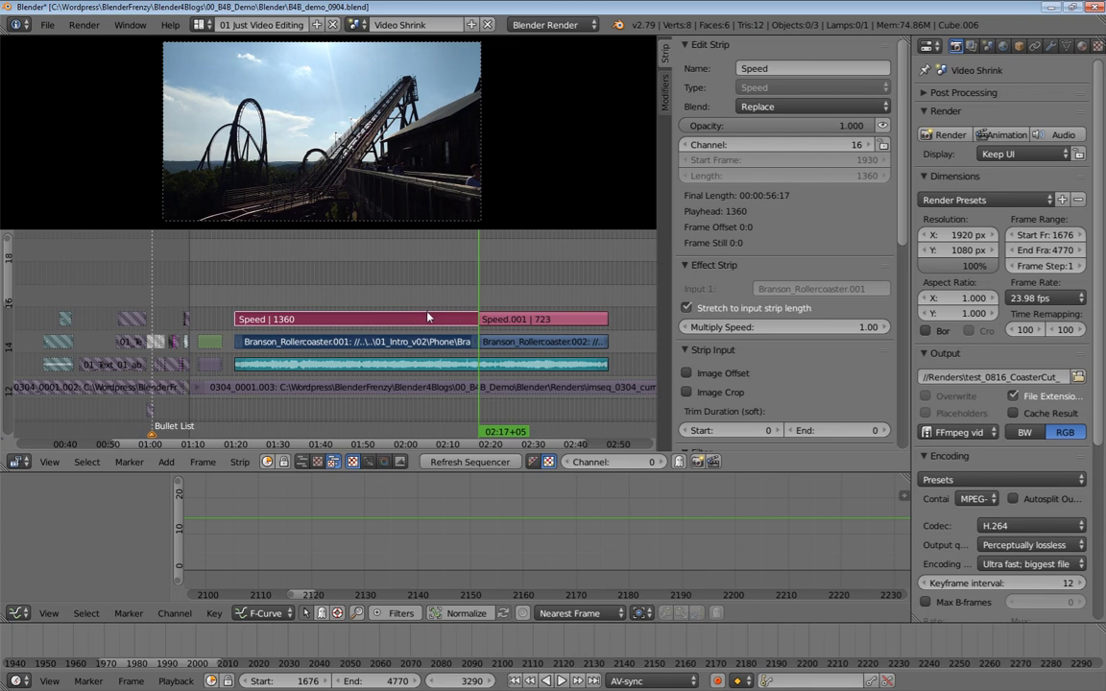
right_click(416, 327)
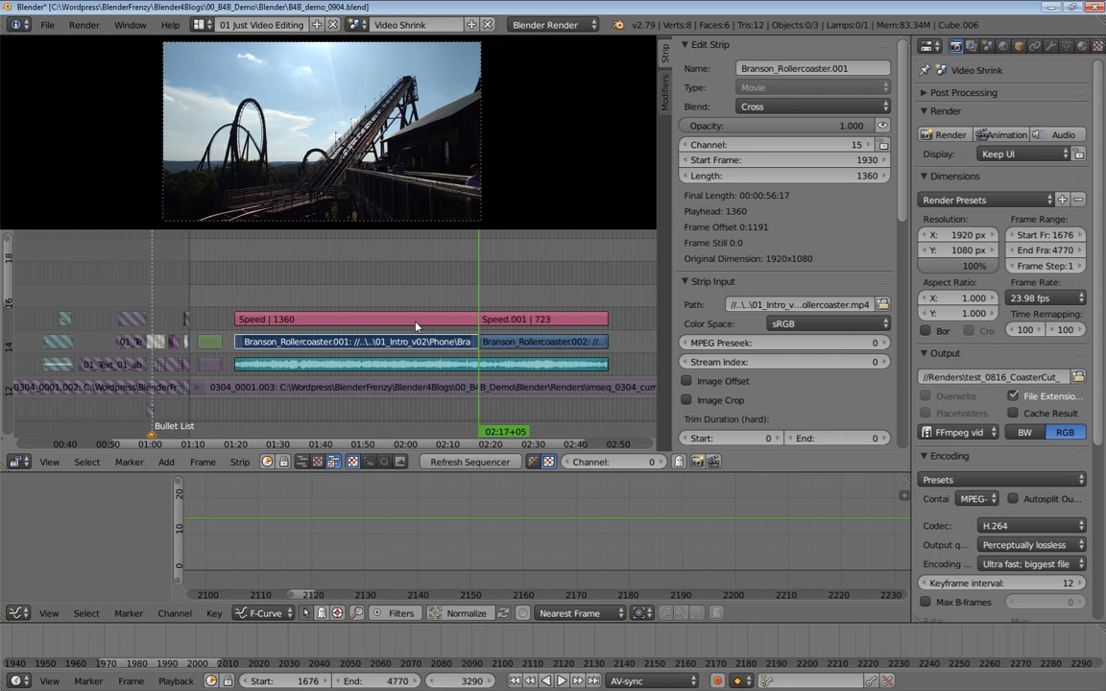
right_click(415, 326)
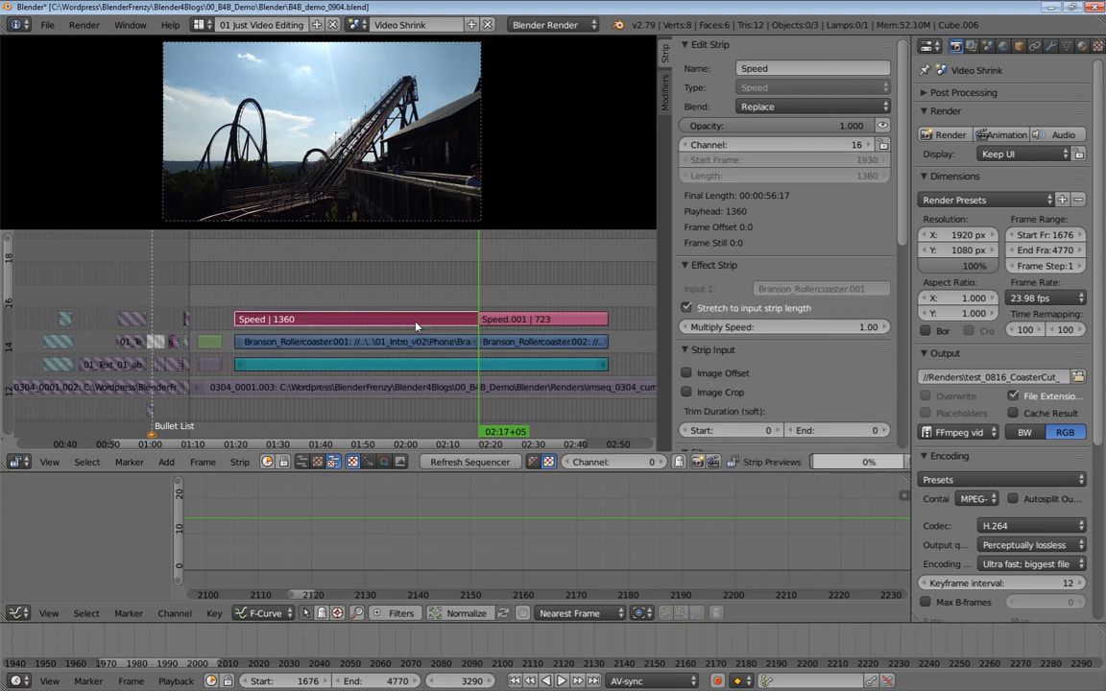
right_click(416, 326)
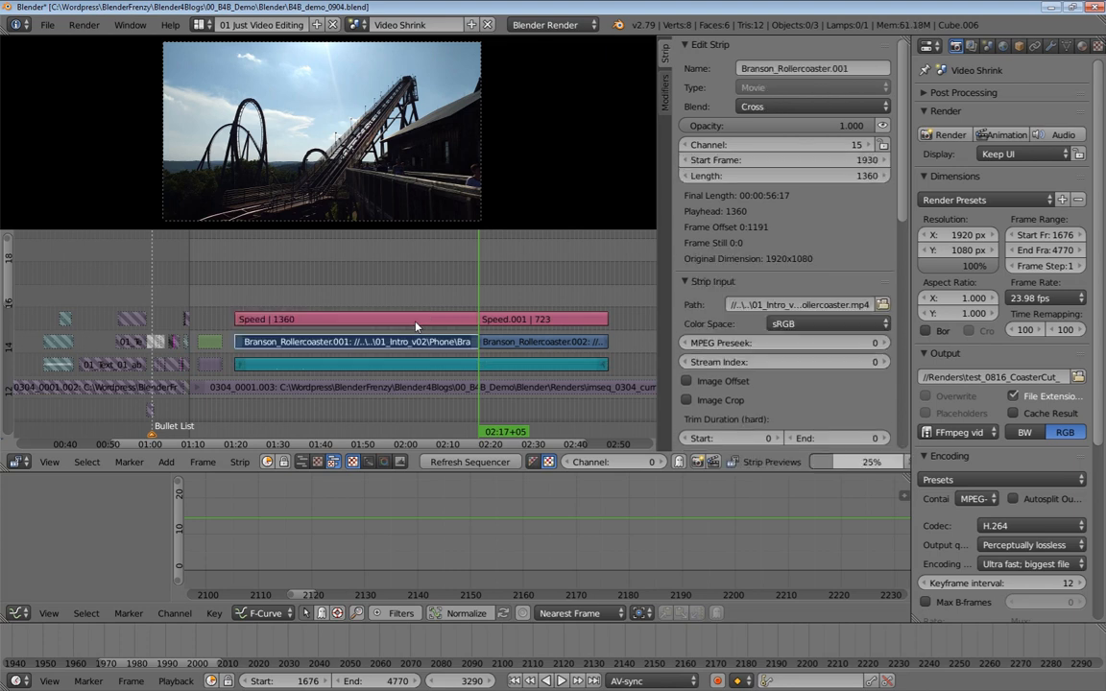
right_click(416, 326)
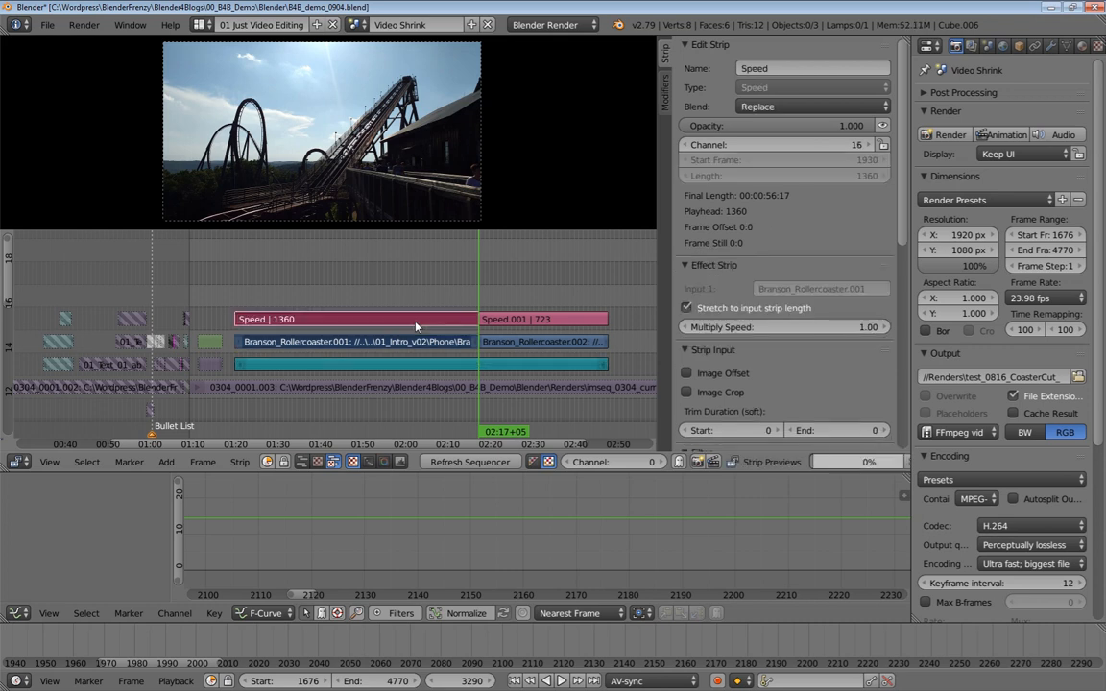
key(ctrl+z)
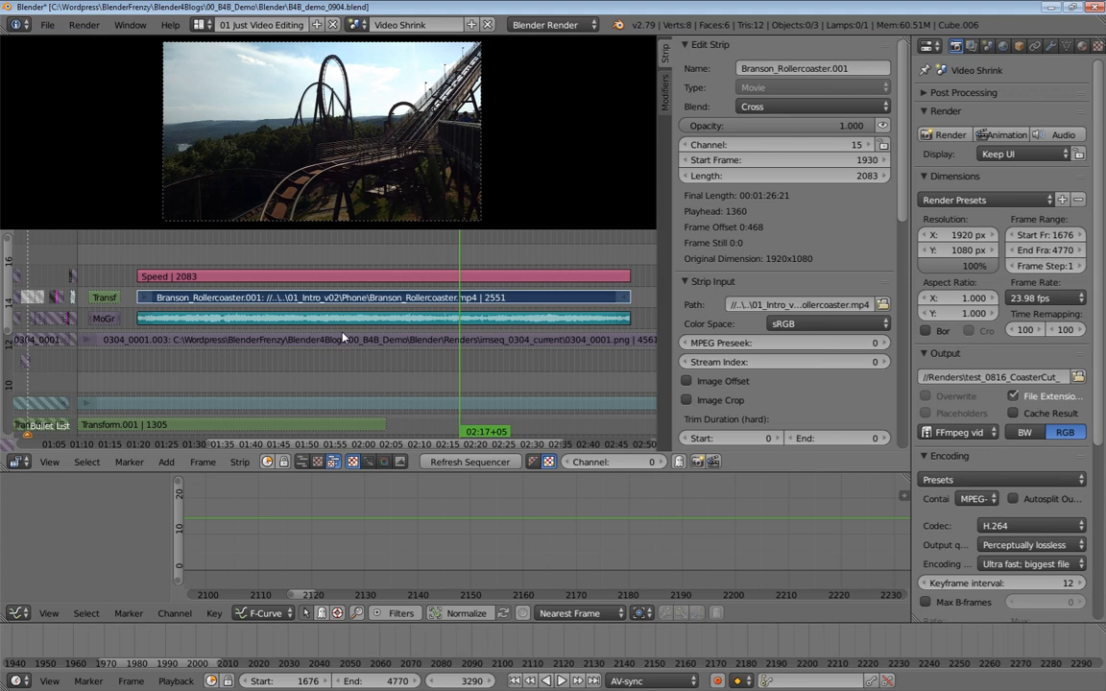
Group the Speed effect strip and the rollercoaster movie strip into a meta strip
right_click(301, 279)
right_click(253, 302)
right_click(239, 275)
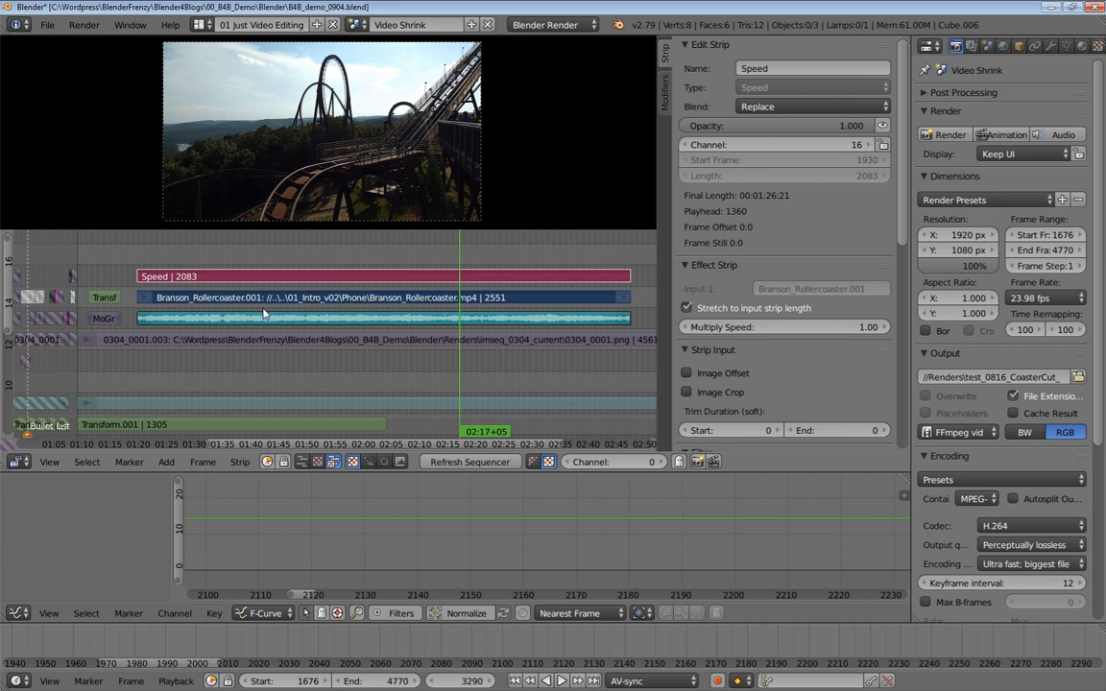
key(ctrl+g)
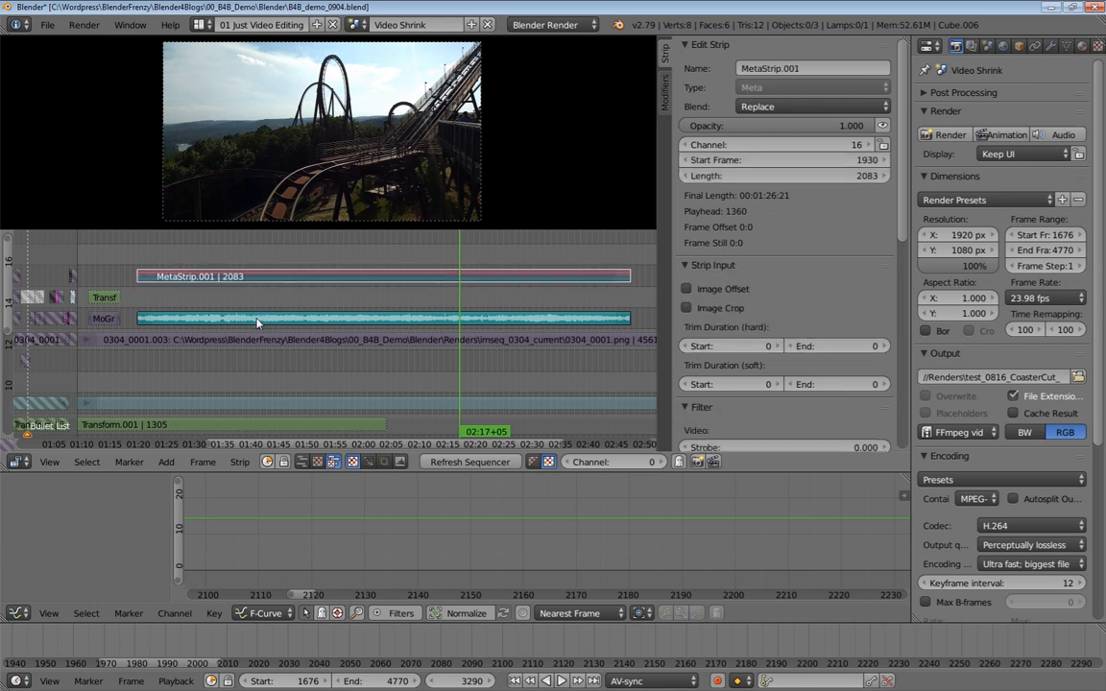
Move the meta strip down to channel 15, then hide and unhide the rollercoaster sound strip
right_drag(314, 281, 317, 298)
right_click(370, 318)
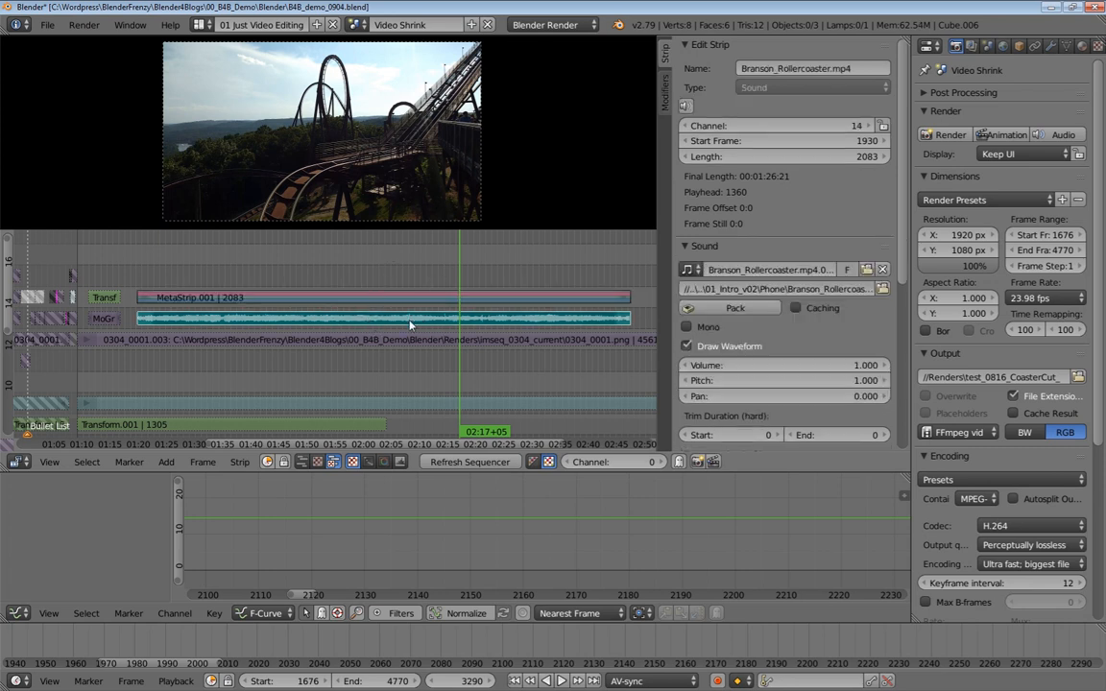
key(h)
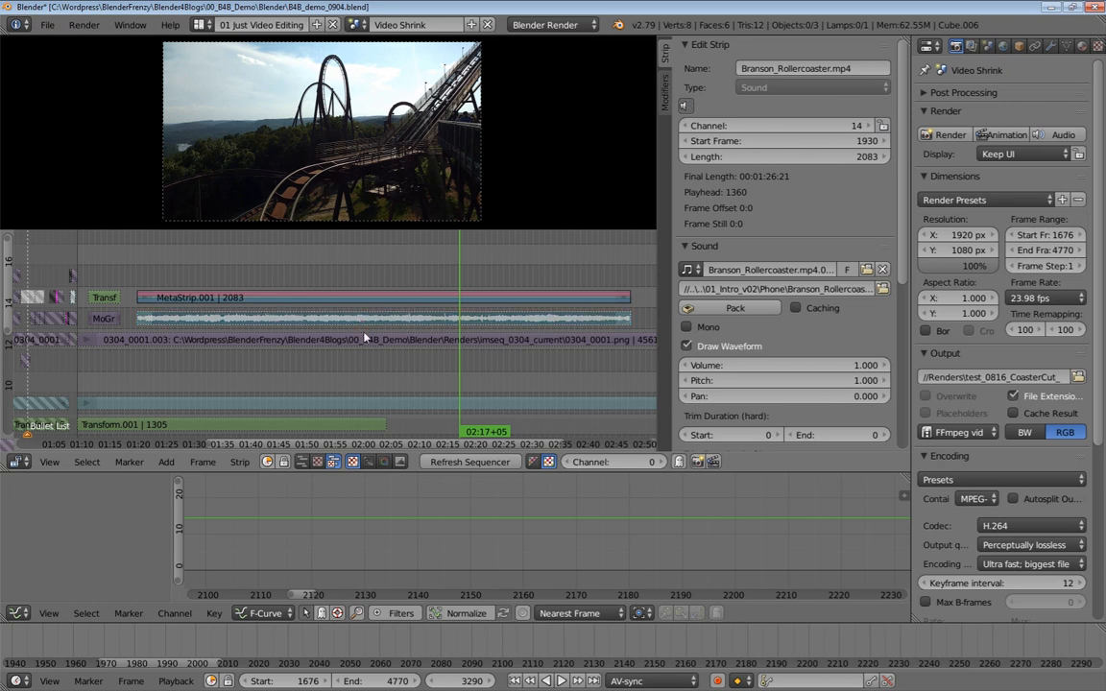
key(alt+h)
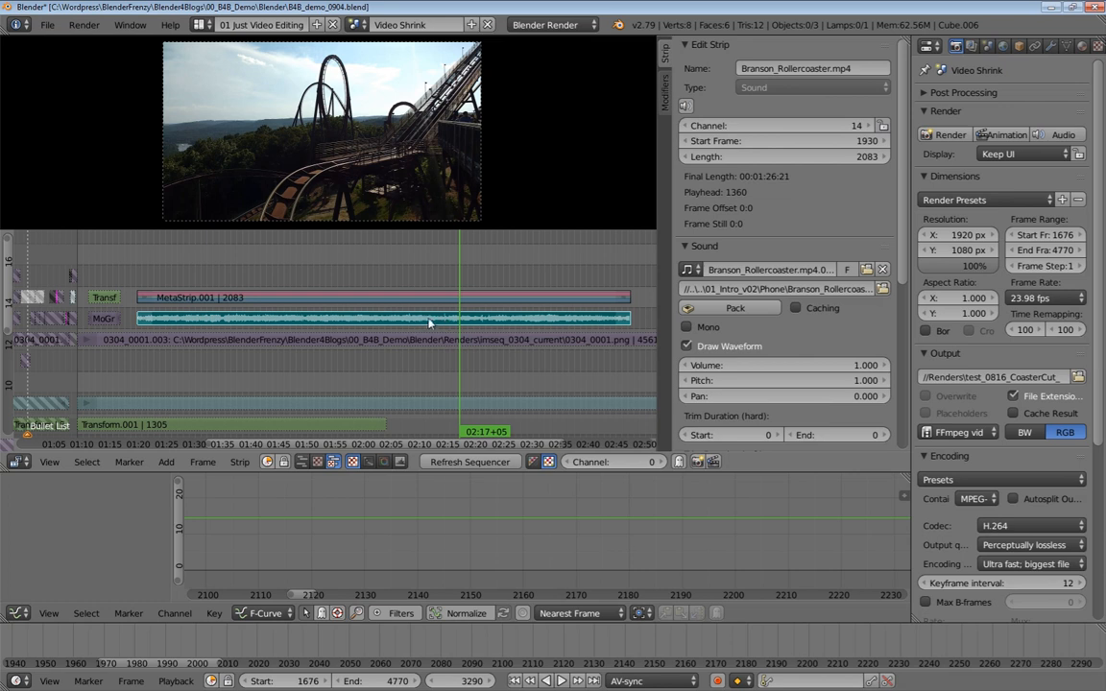
Open the meta strip to view its contents and close it again
right_click(372, 298)
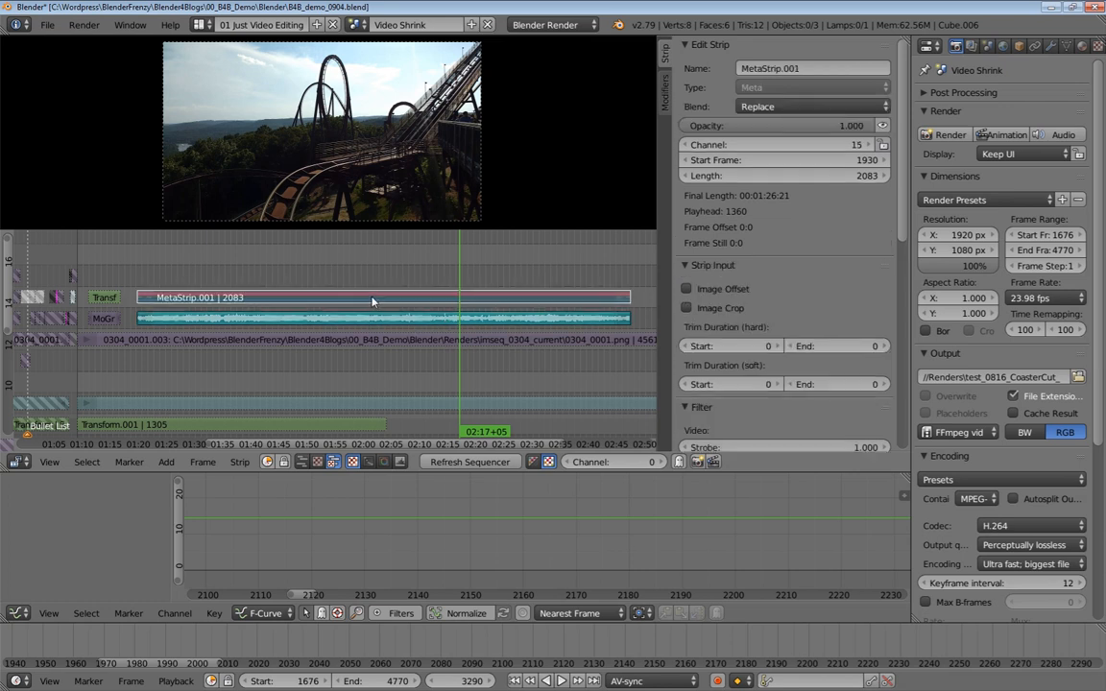
key(Tab)
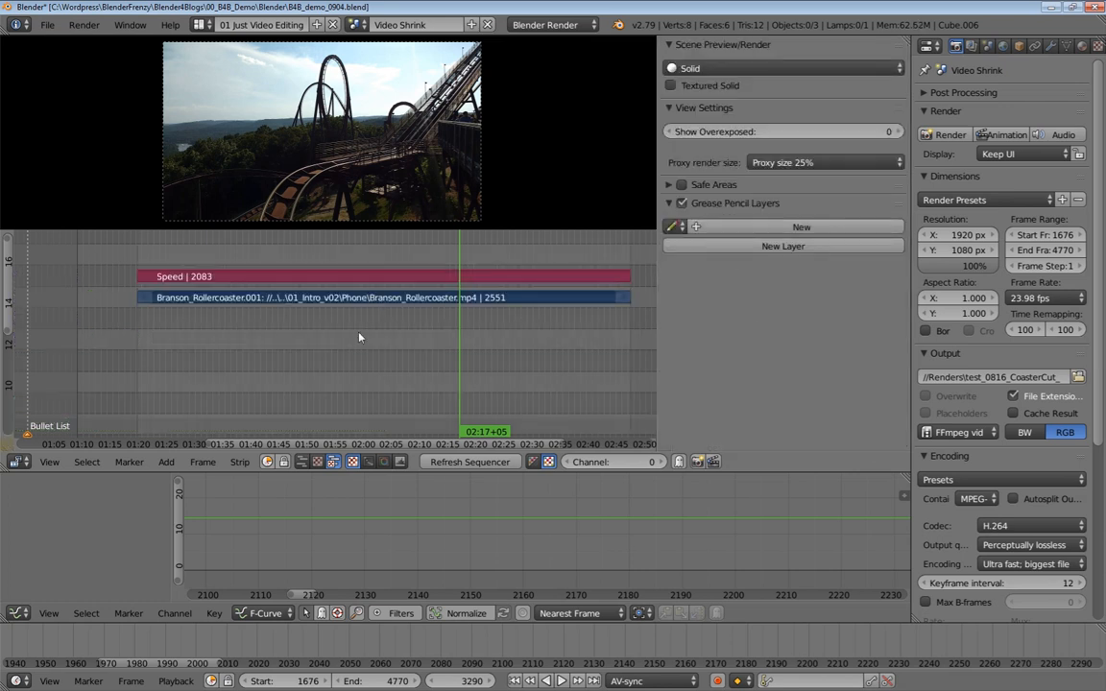
key(Tab)
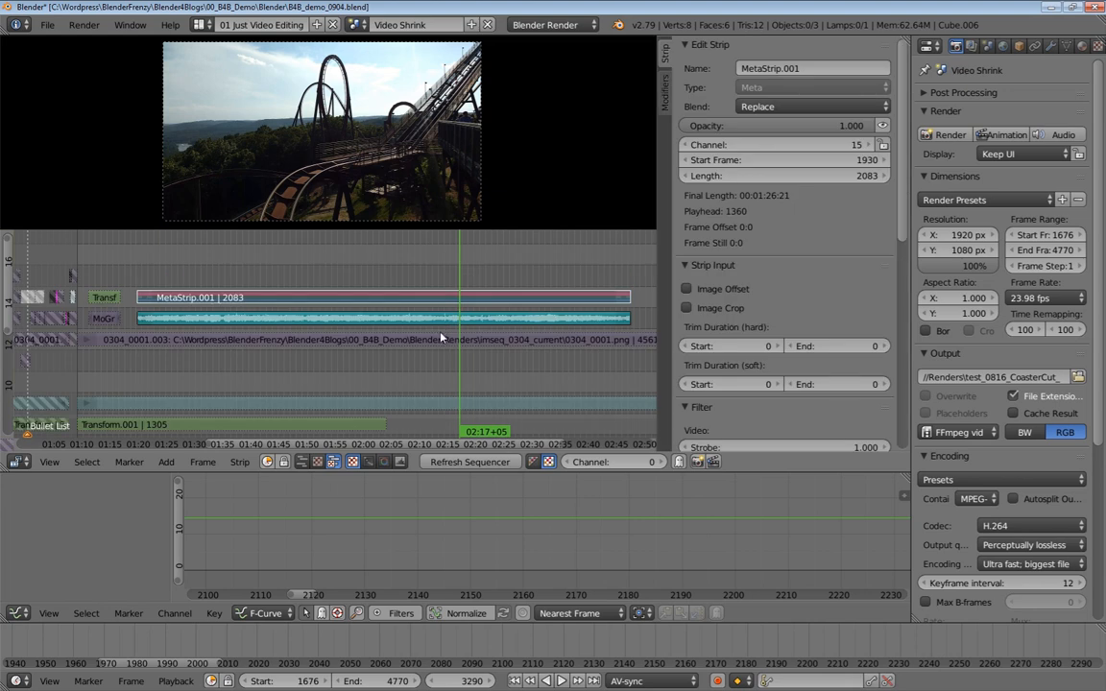
Scrub through the meta strip's footage in the timeline
scroll(448, 264, down, 1)
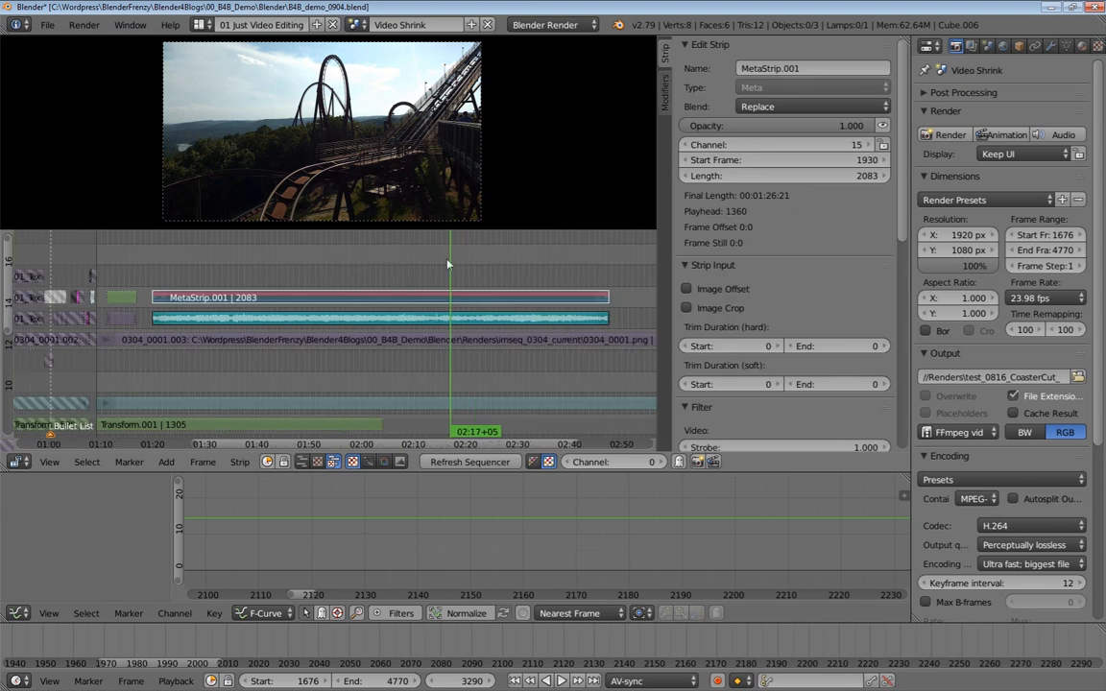
middle_drag(496, 275, 430, 283)
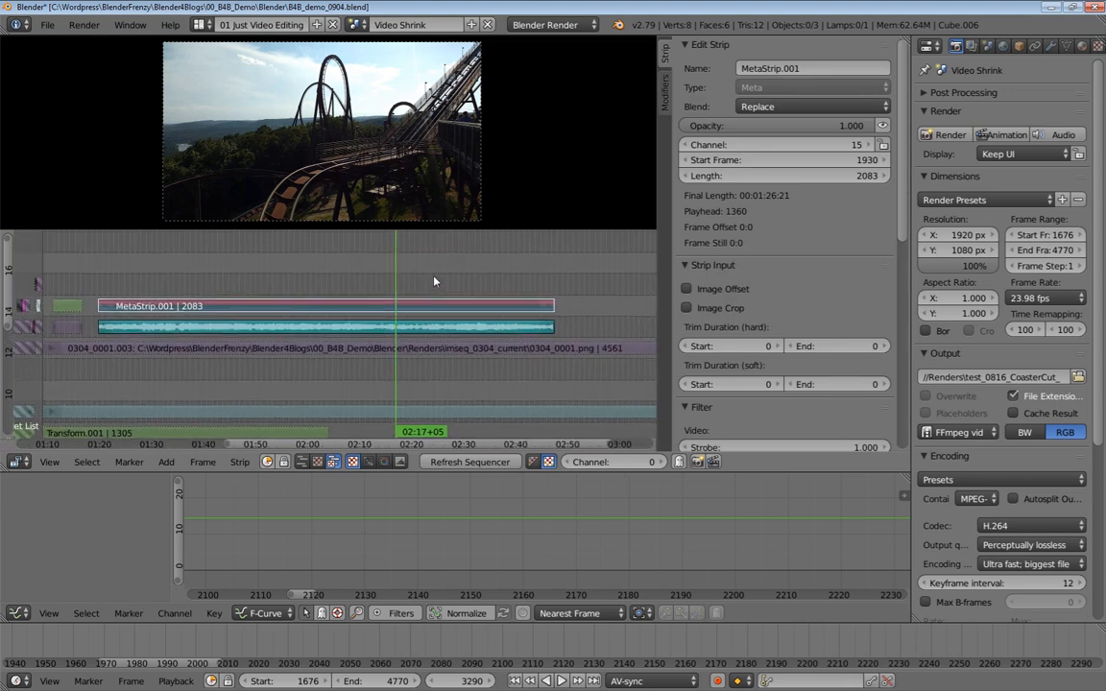
click(434, 283)
mouse_move(449, 279)
mouse_down()
mouse_move(479, 286)
mouse_move(451, 288)
mouse_up()
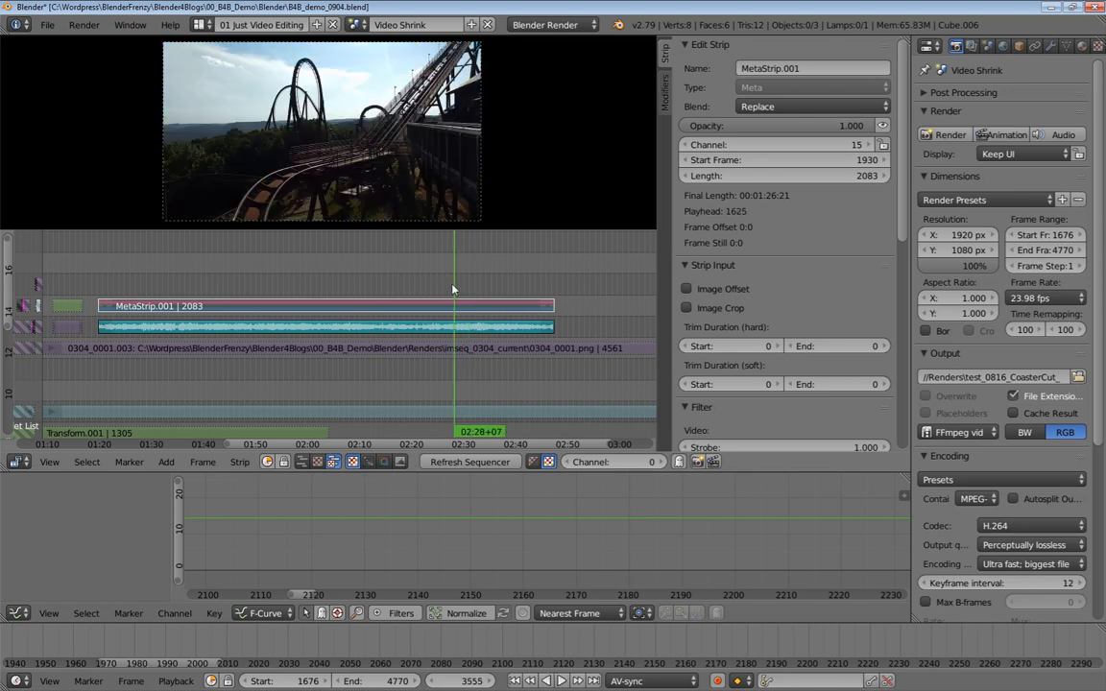
drag(457, 289, 460, 290)
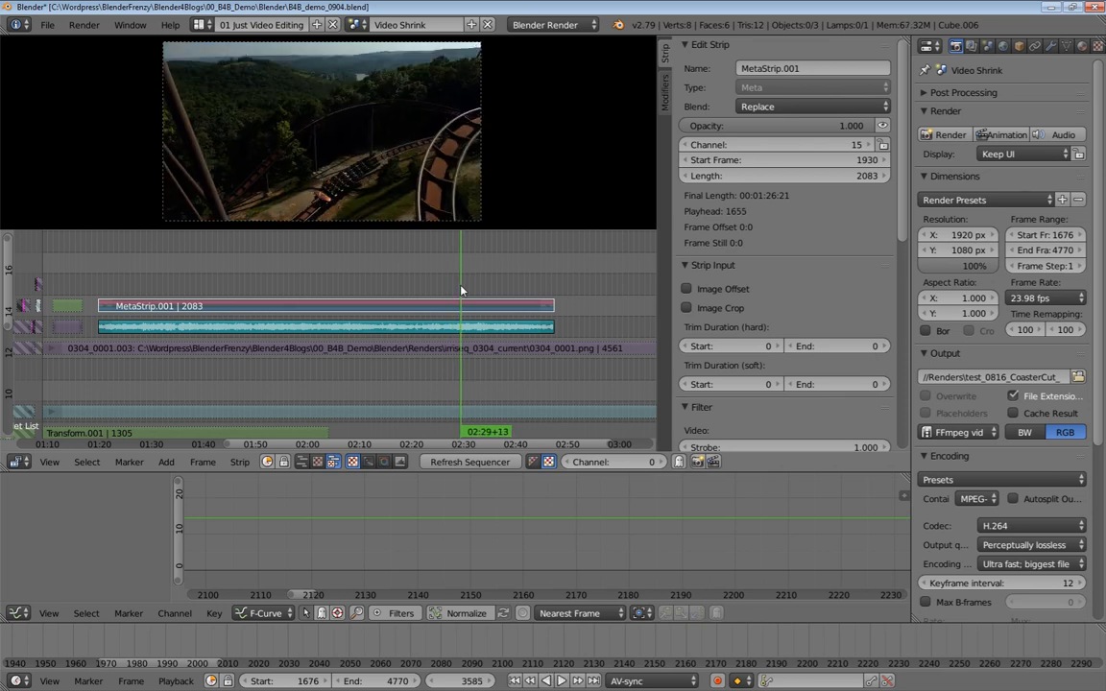
click(458, 290)
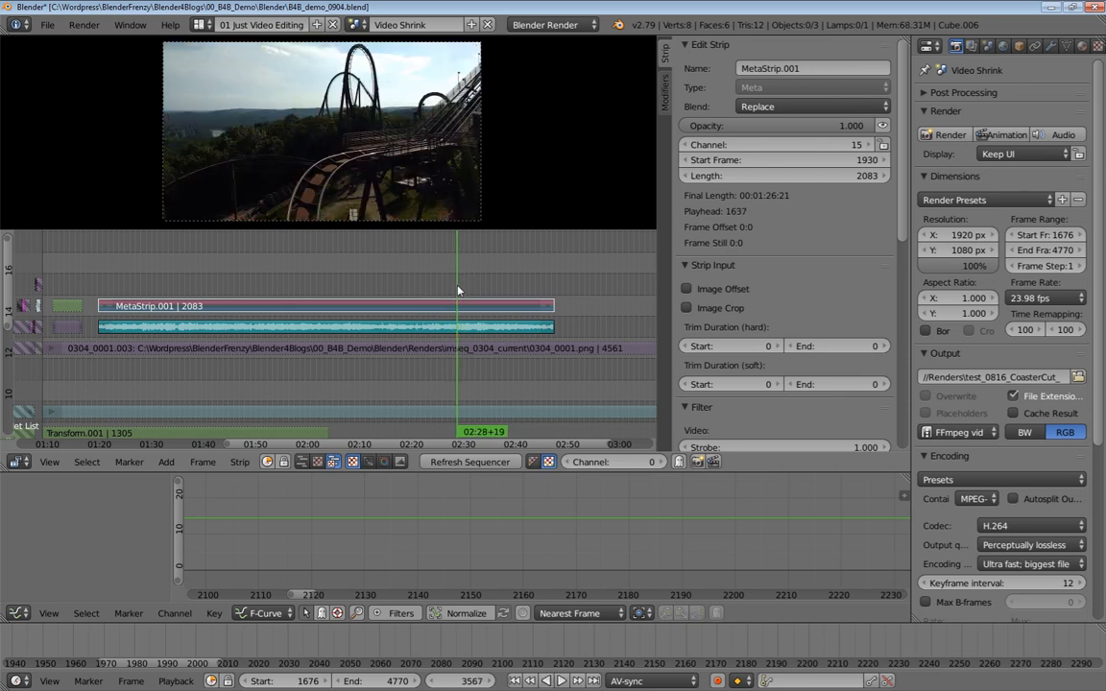
Trim the start of the meta strip and its sound strip to the playhead at frame 3567
click(108, 329)
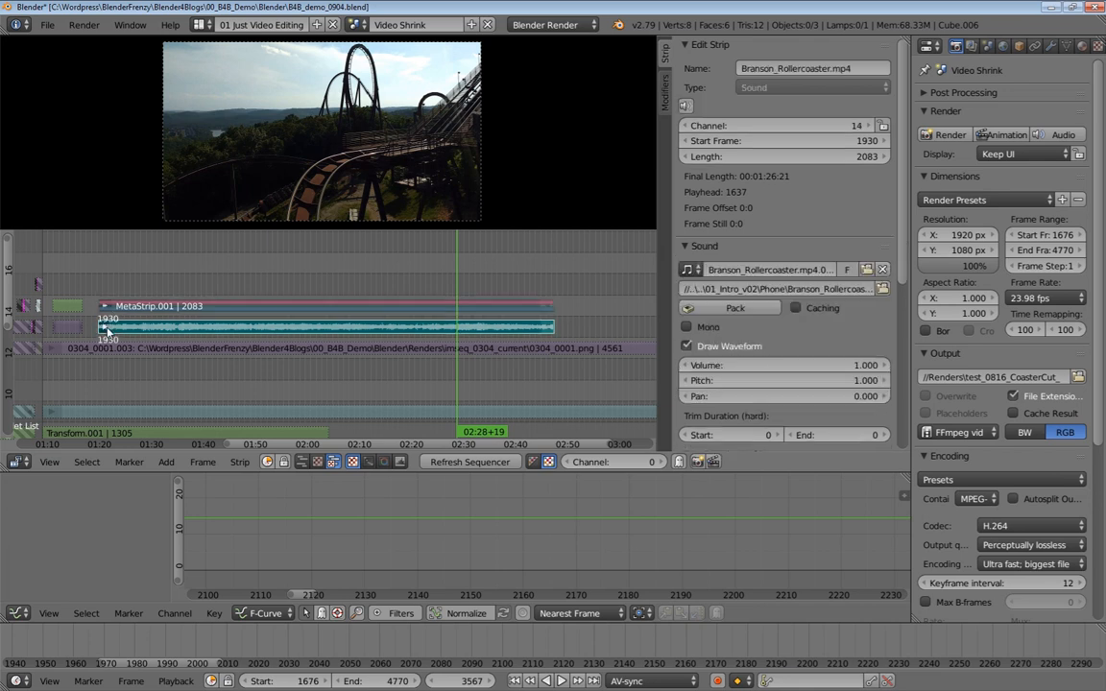
key(shift+s)
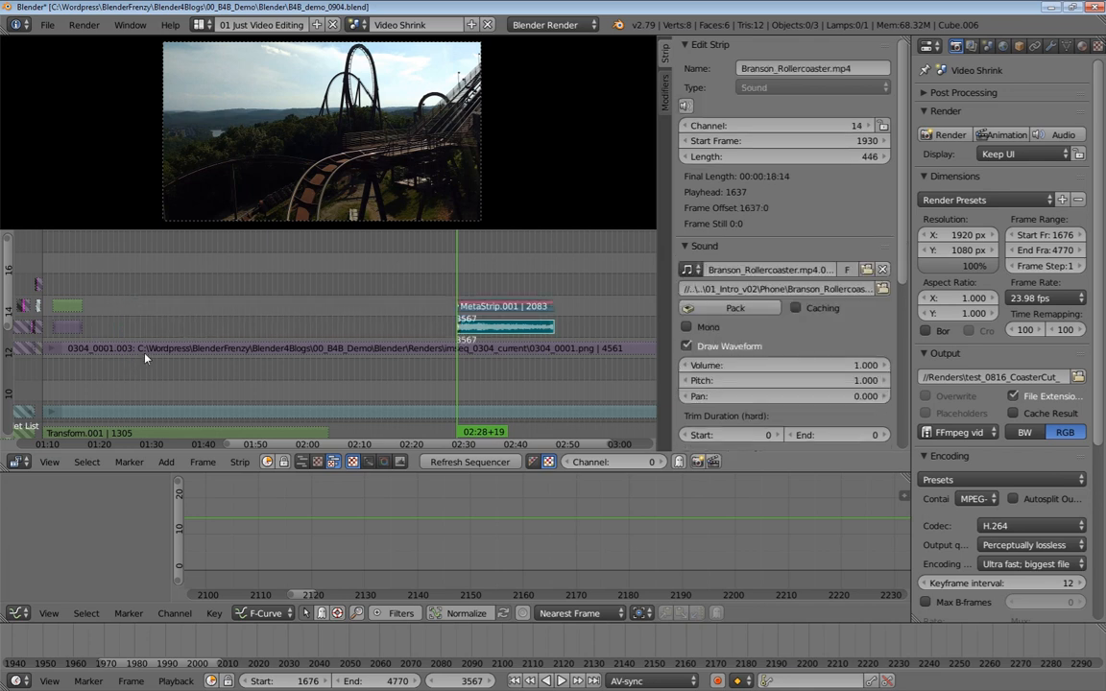
click(499, 309)
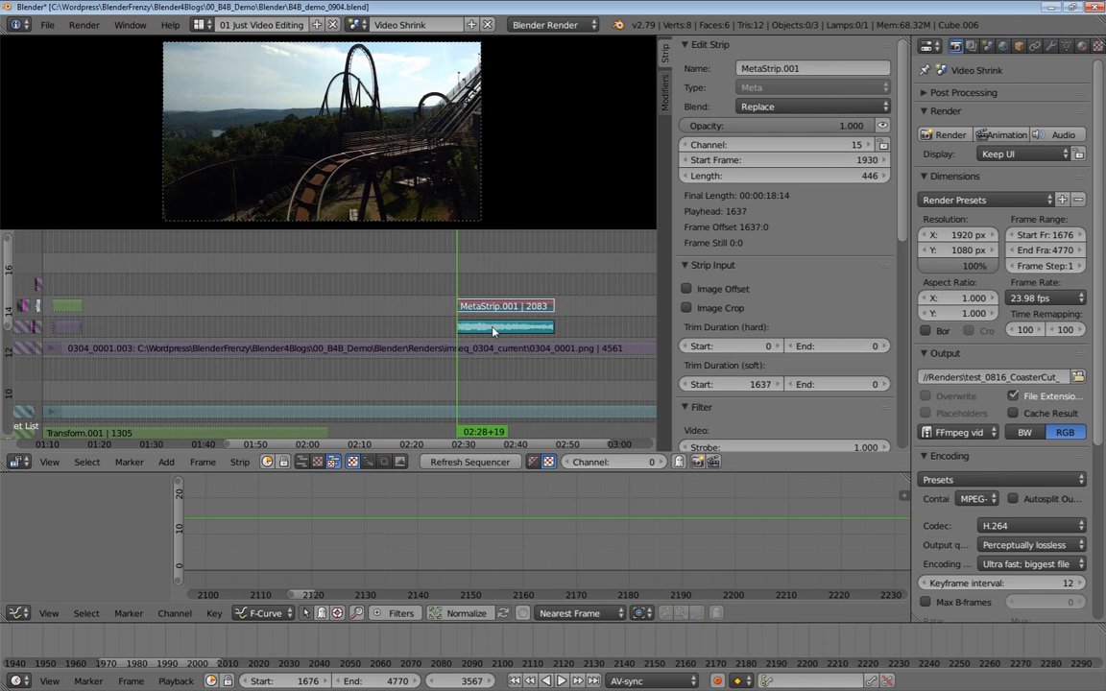
click(492, 331)
Set the current frame to 1930 and snap the trimmed meta and sound strips to start there
click(457, 678)
text(193)
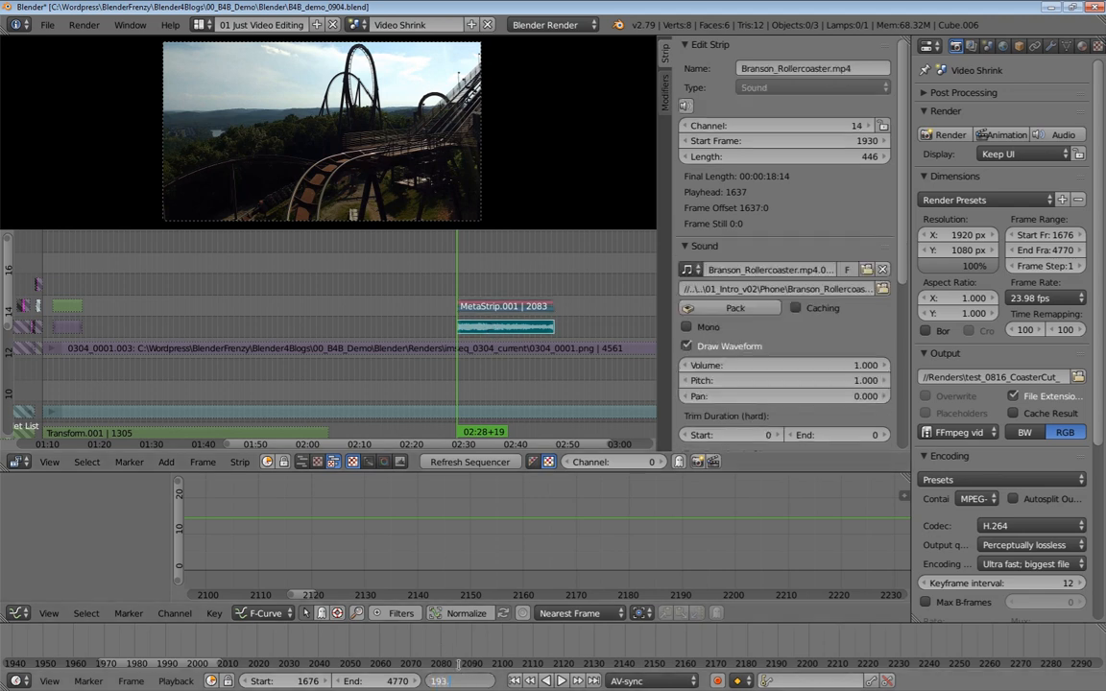
text(0)
key(Return)
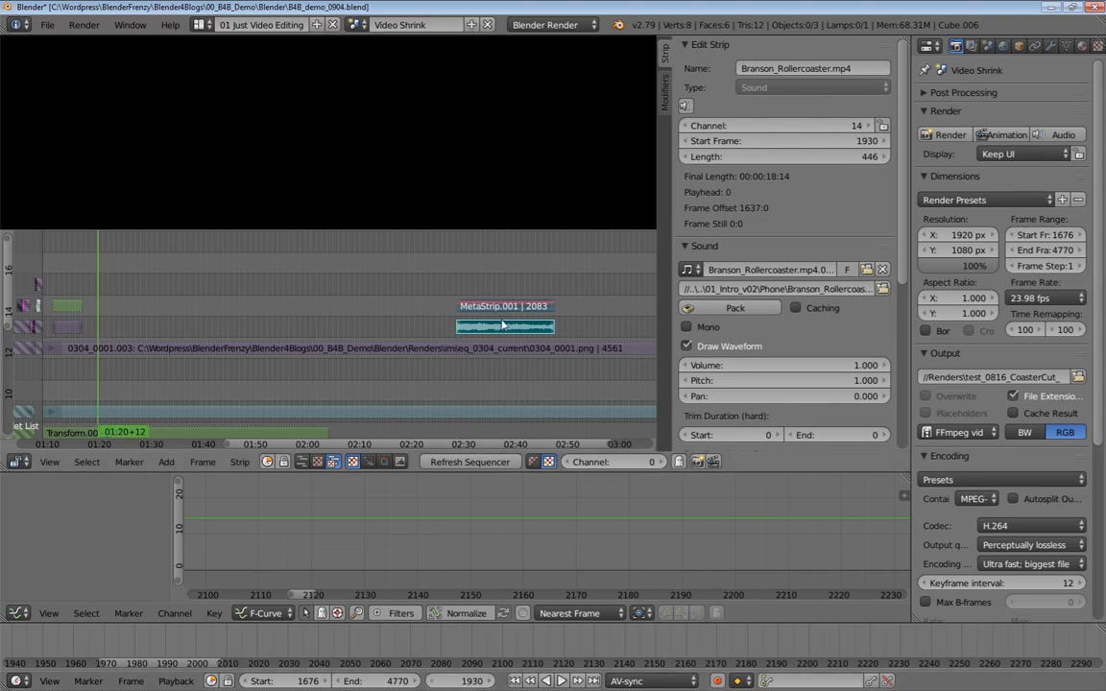
key(shift+s)
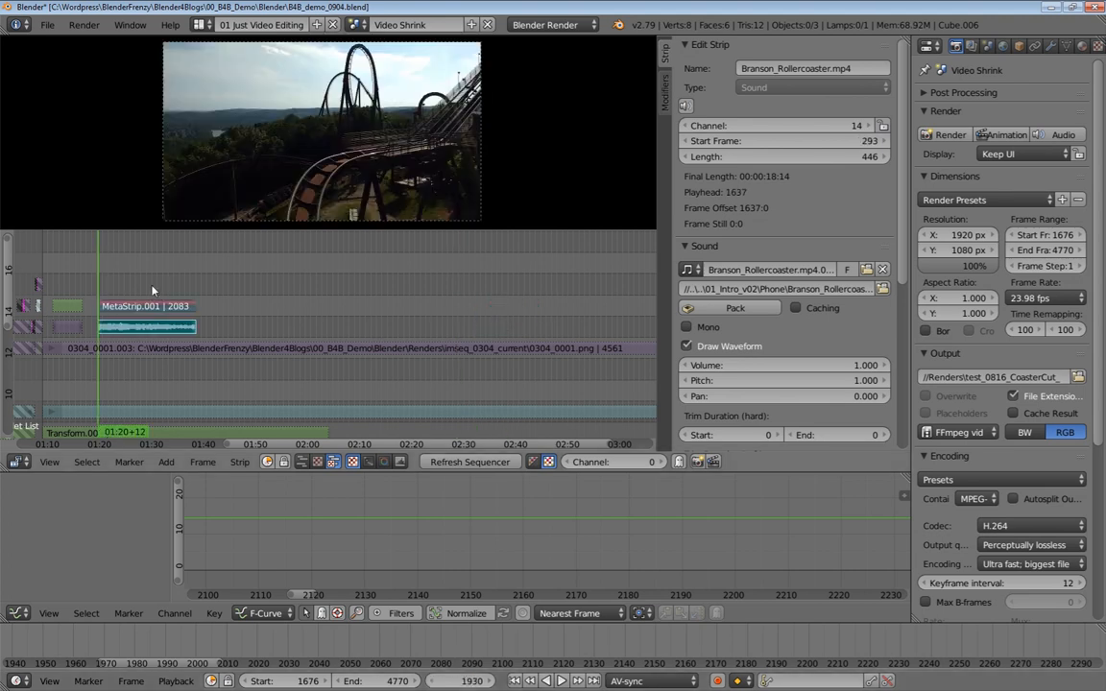
Frame the selected strips in the timeline and play back the repositioned rollercoaster clip
key(KP_Decimal)
ctrl+middle_drag(307, 336, 305, 308)
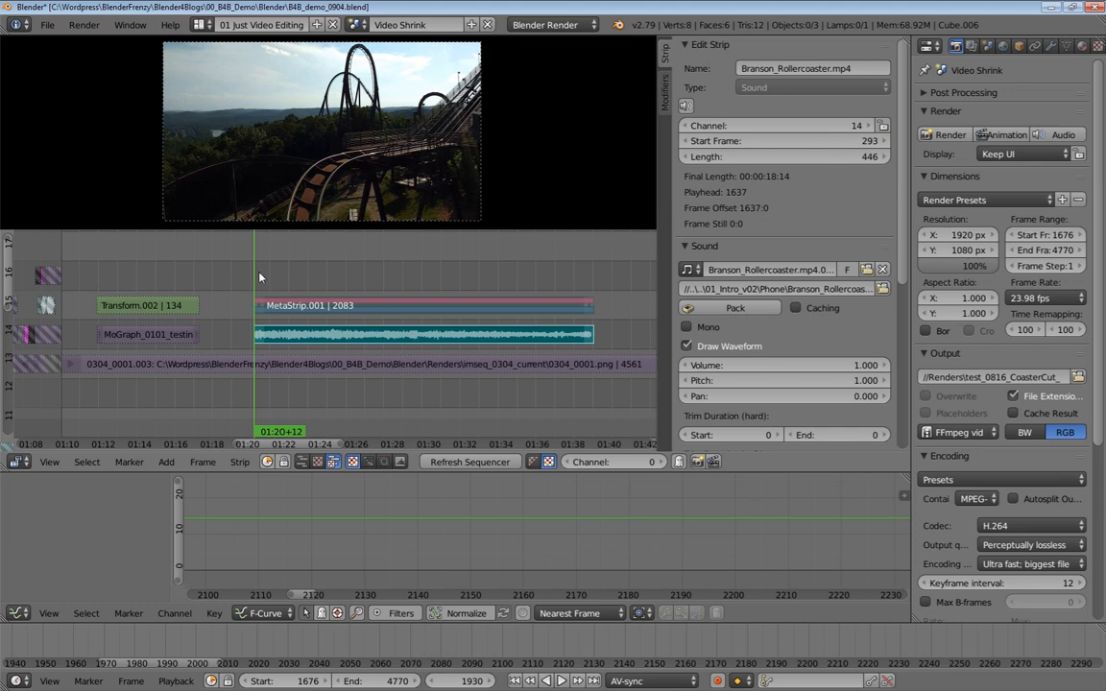
key(alt+a)
key(alt+a)
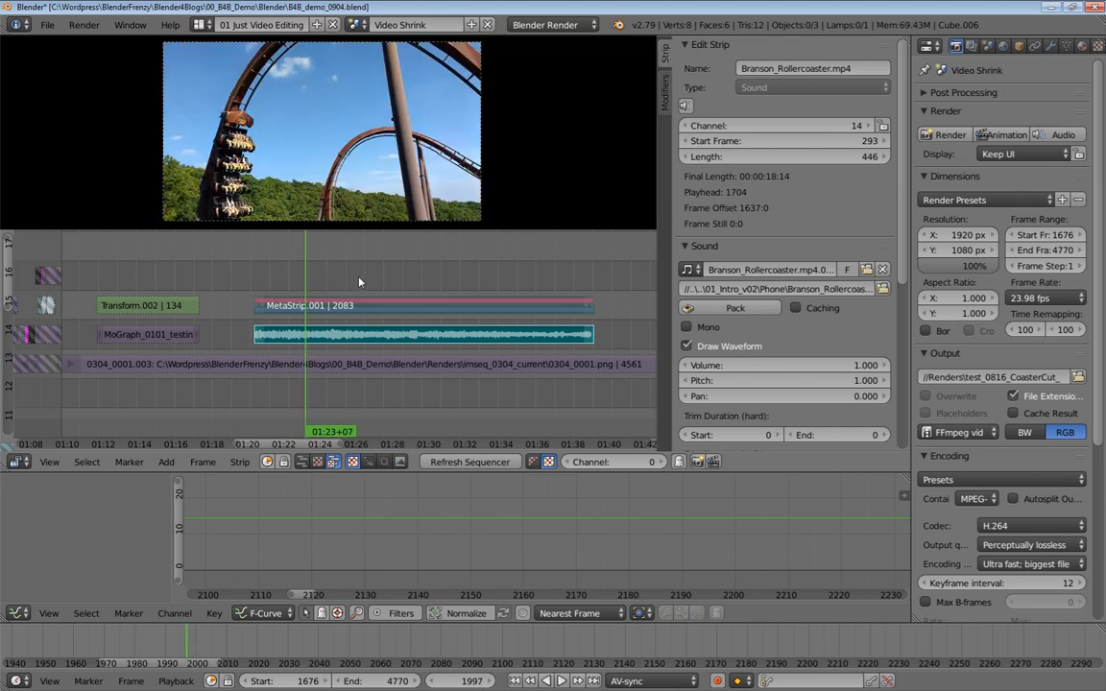
key(alt+a)
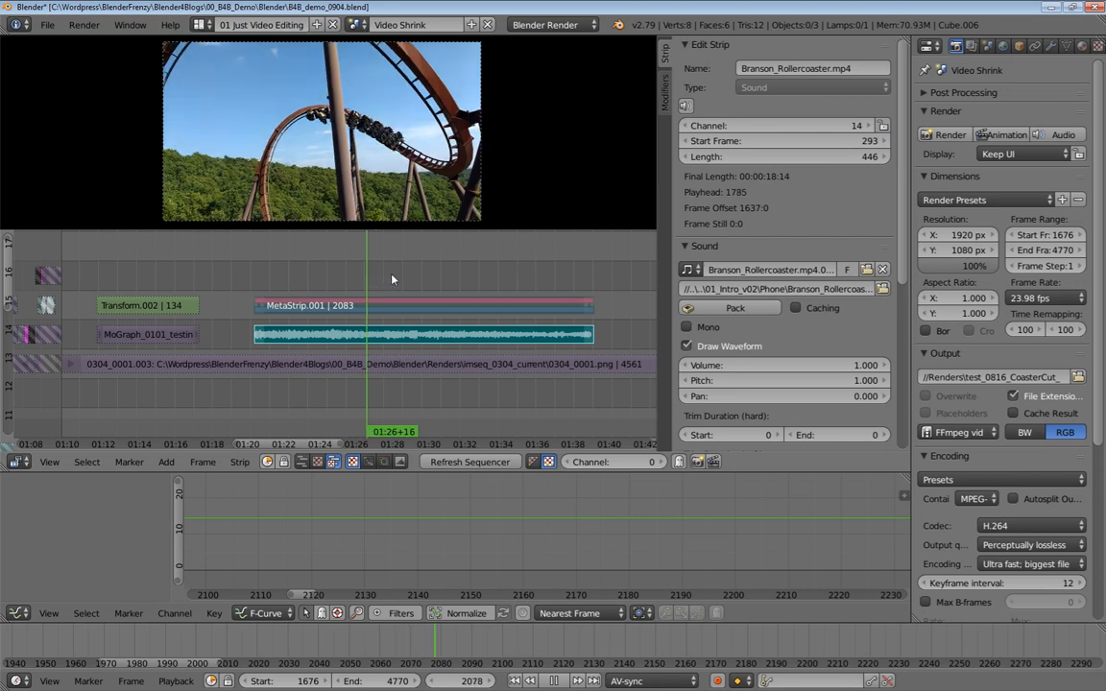
key(alt+a)
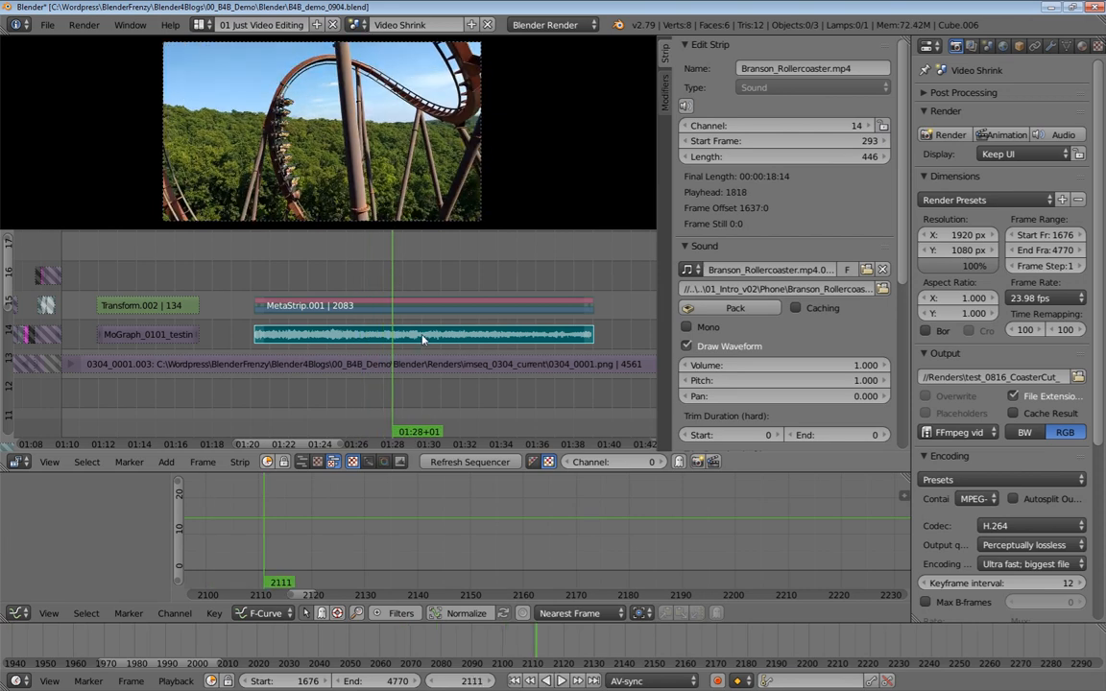
key(alt+a)
key(alt+a)
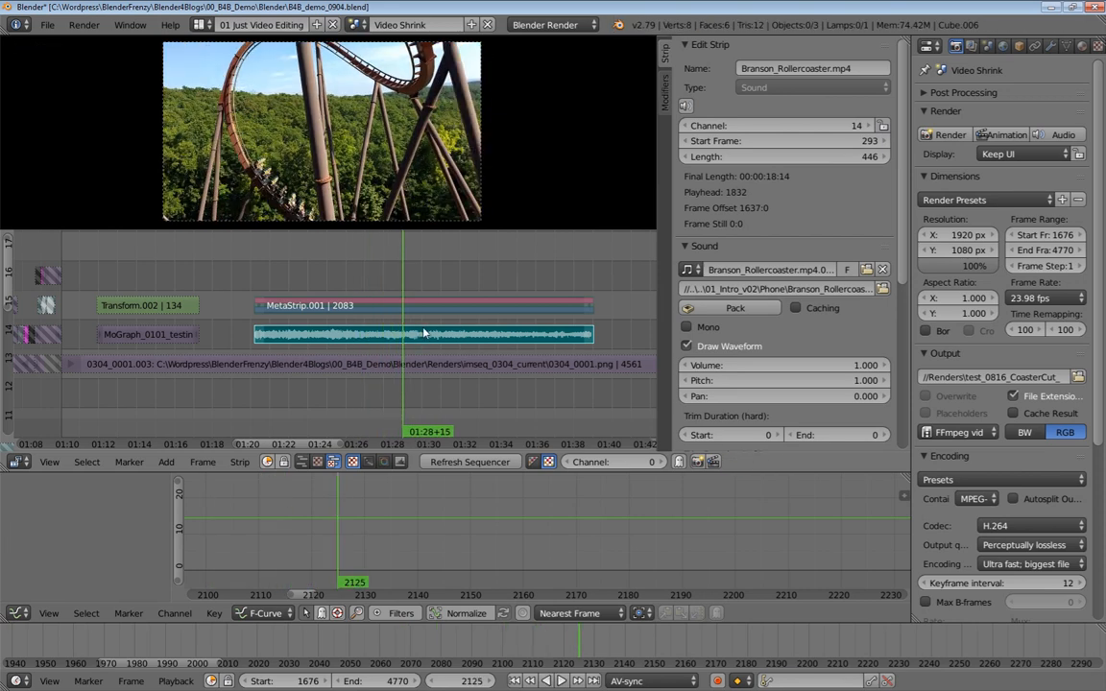
right_click(434, 336)
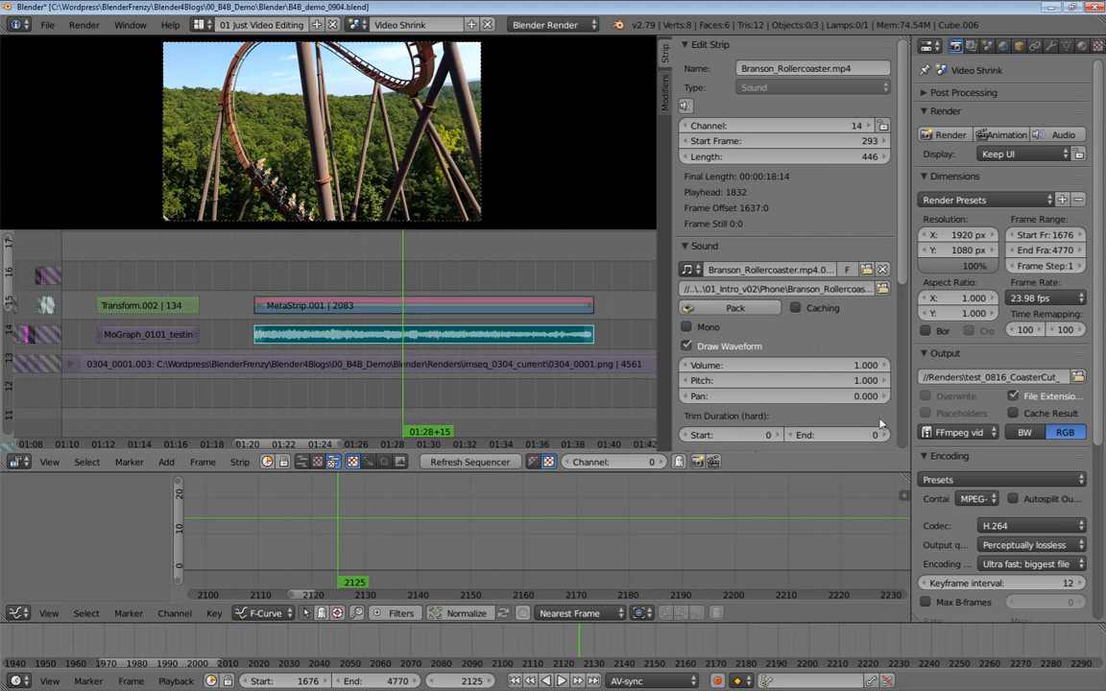
Set the rollercoaster sound strip's volume to 0.03
click(846, 368)
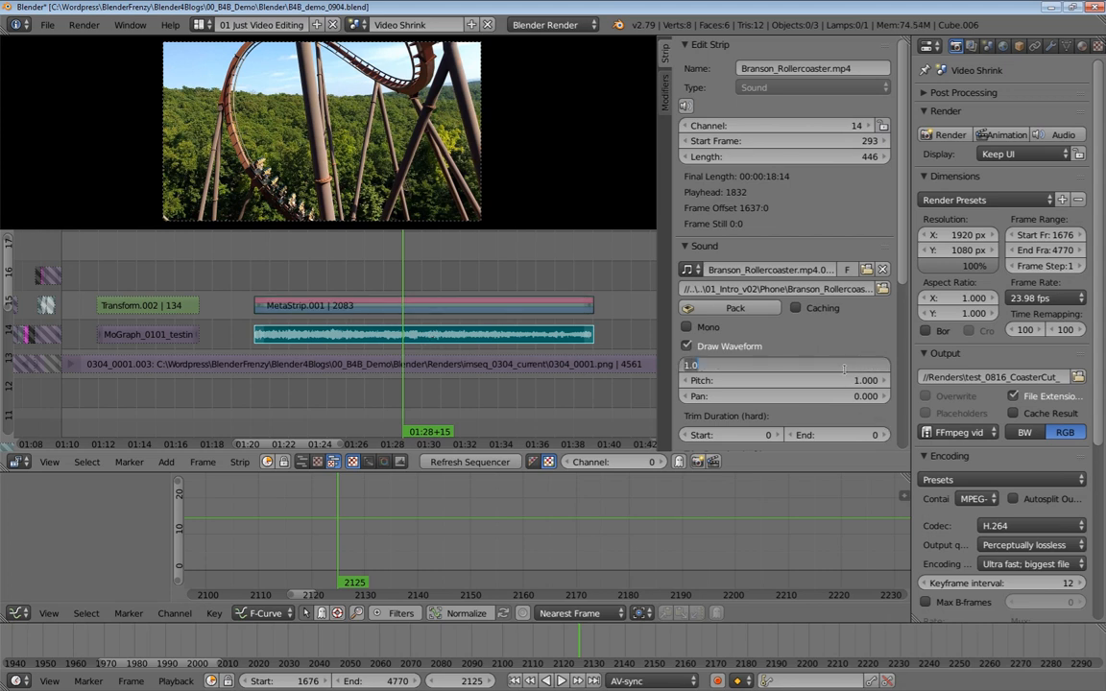
text(03)
key(Return)
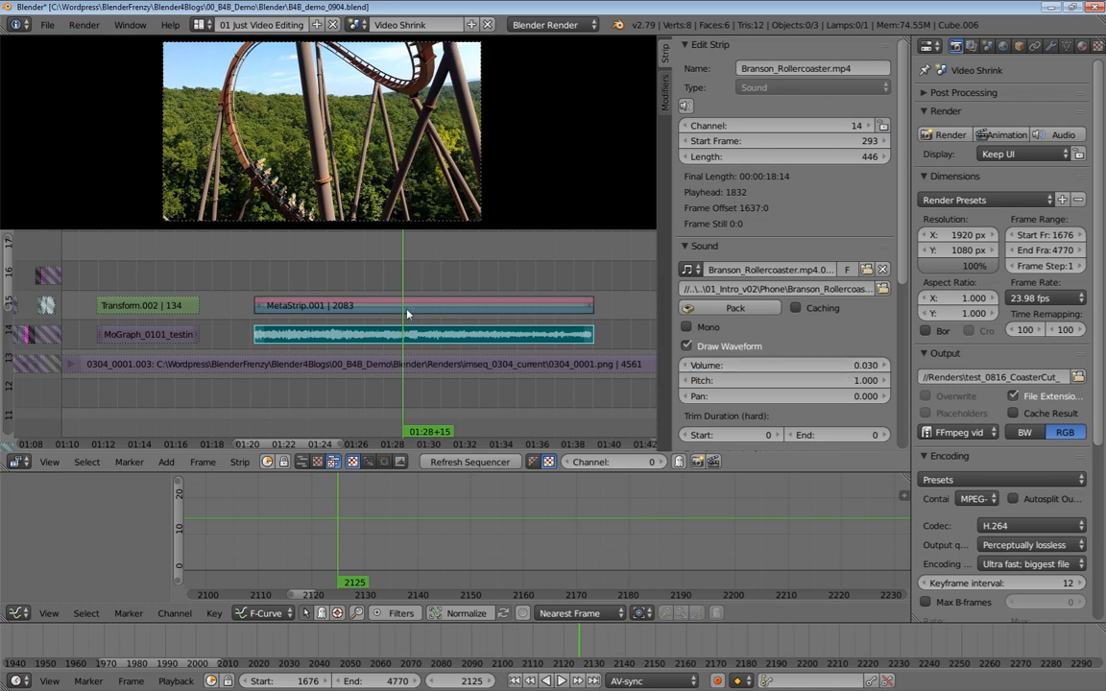
Select the pre-cut footage sound strip on channel 10 and play back the timeline
middle_drag(411, 430, 386, 378)
scroll(421, 384, down, 1)
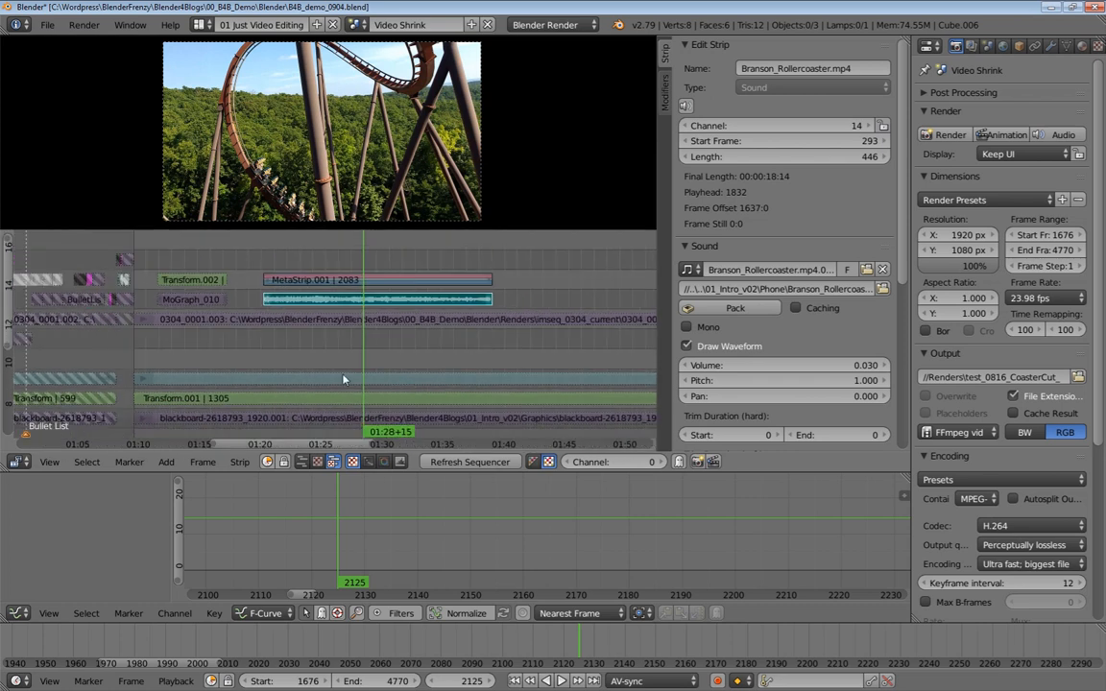
scroll(408, 384, down, 1)
right_click(408, 384)
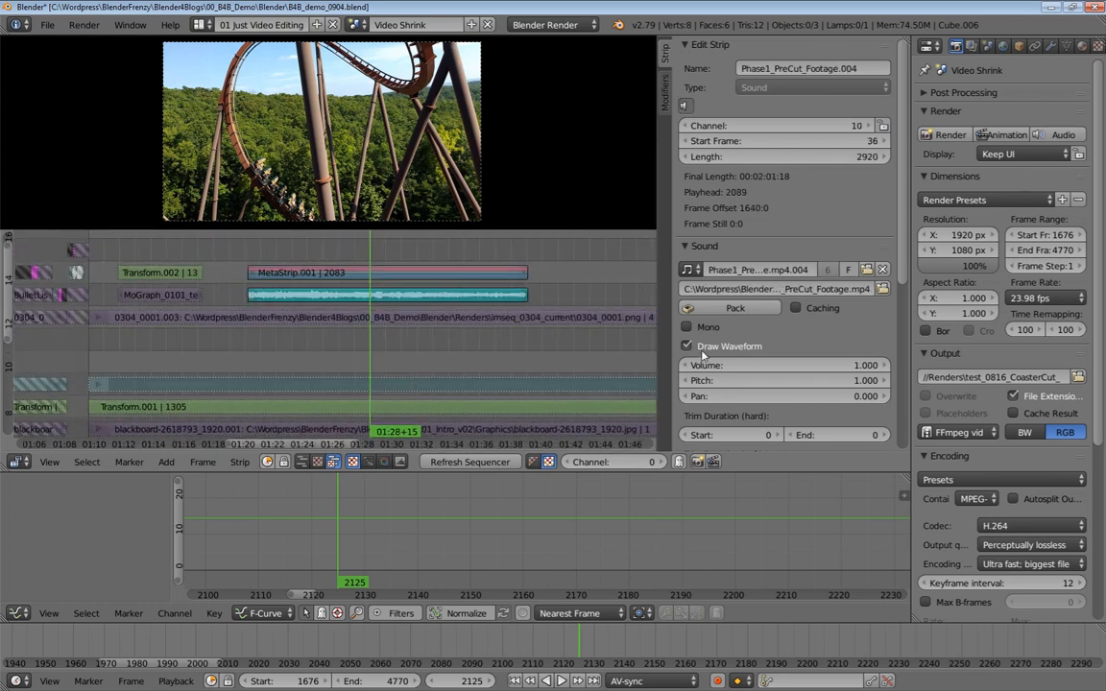
mouse_move(458, 368)
ctrl+middle_down()
mouse_move(375, 341)
mouse_move(467, 357)
mouse_move(448, 362)
ctrl+middle_up()
key(alt+a)
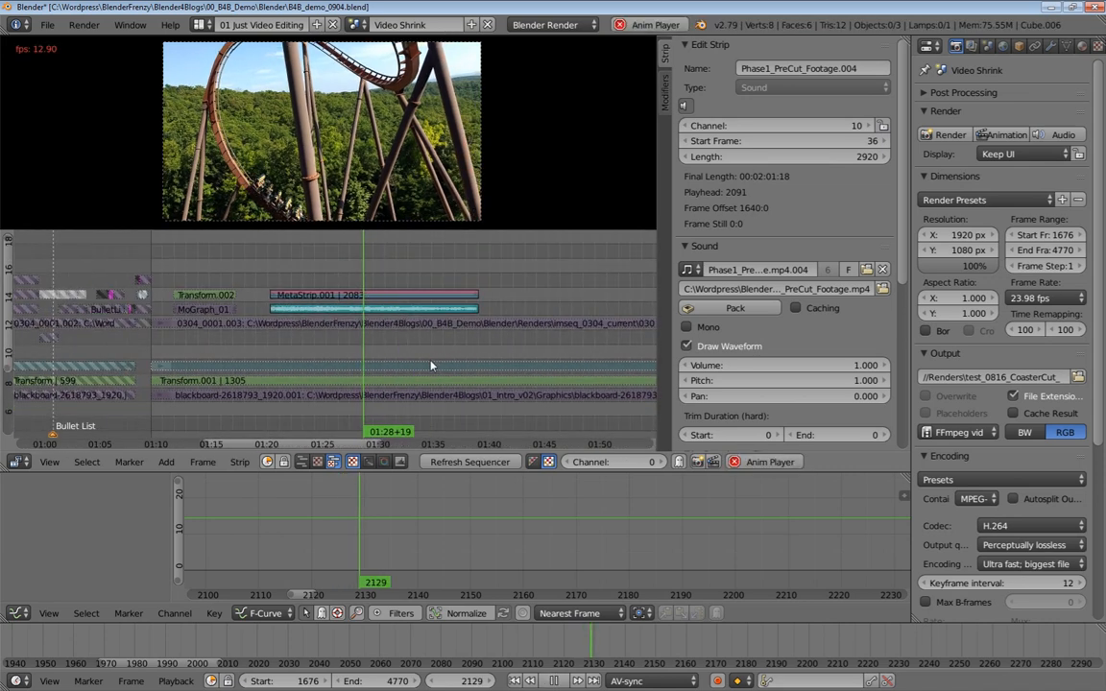
key(alt+a)
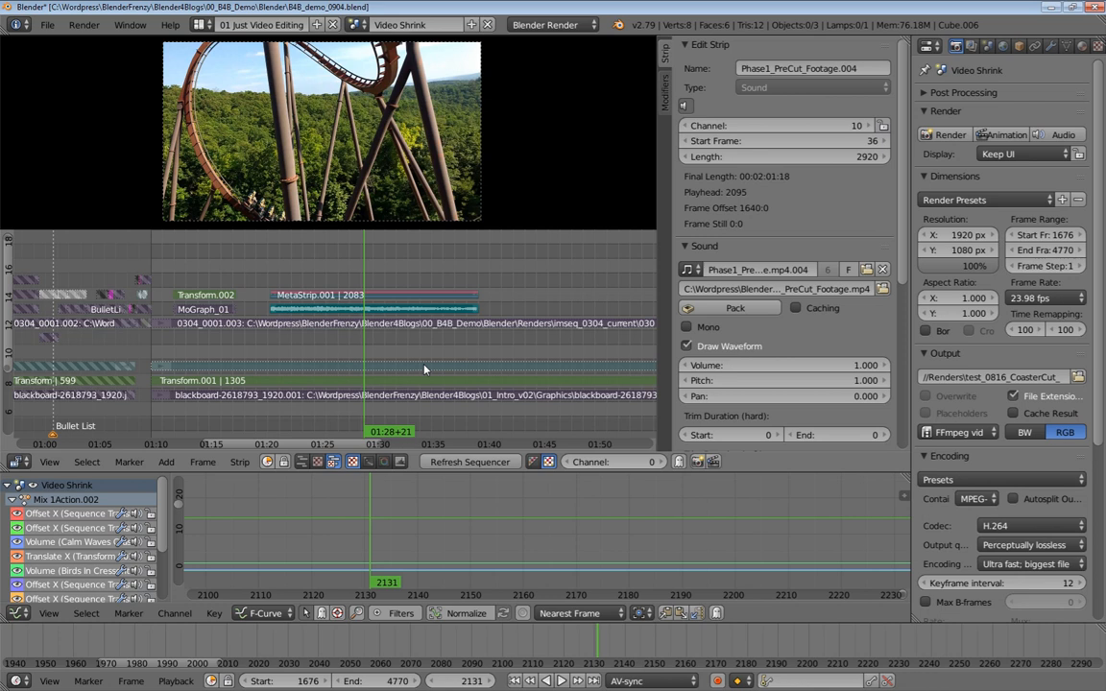
Undo the last two actions and play back the timeline again
key(ctrl+z)
key(ctrl+z)
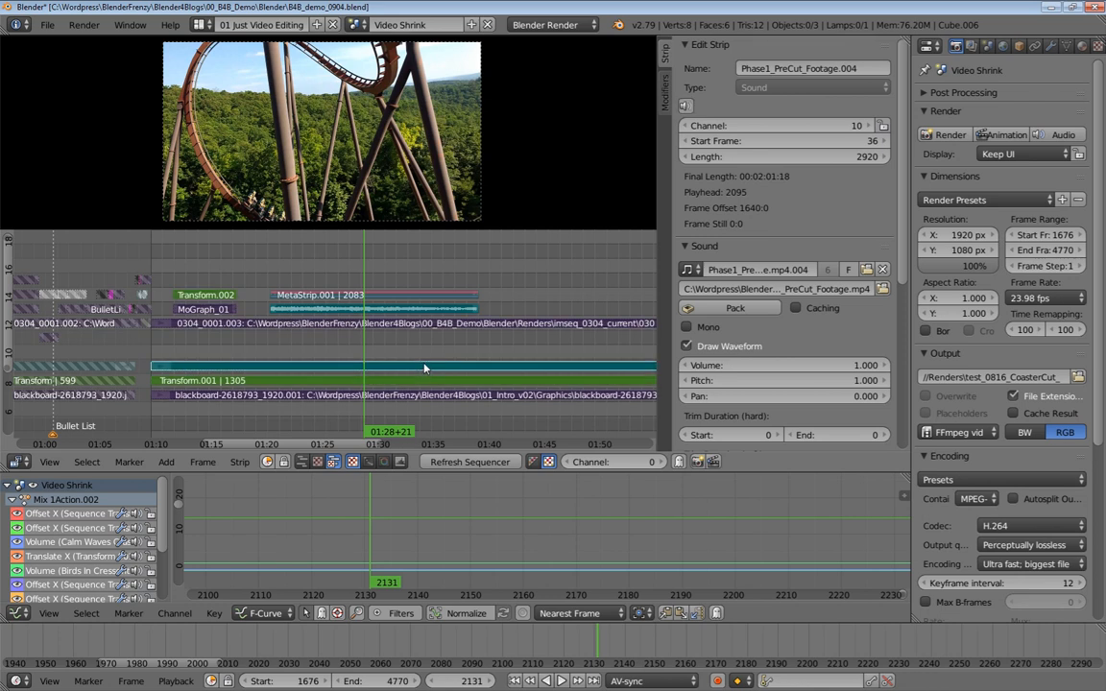
key(alt+a)
key(alt+a)
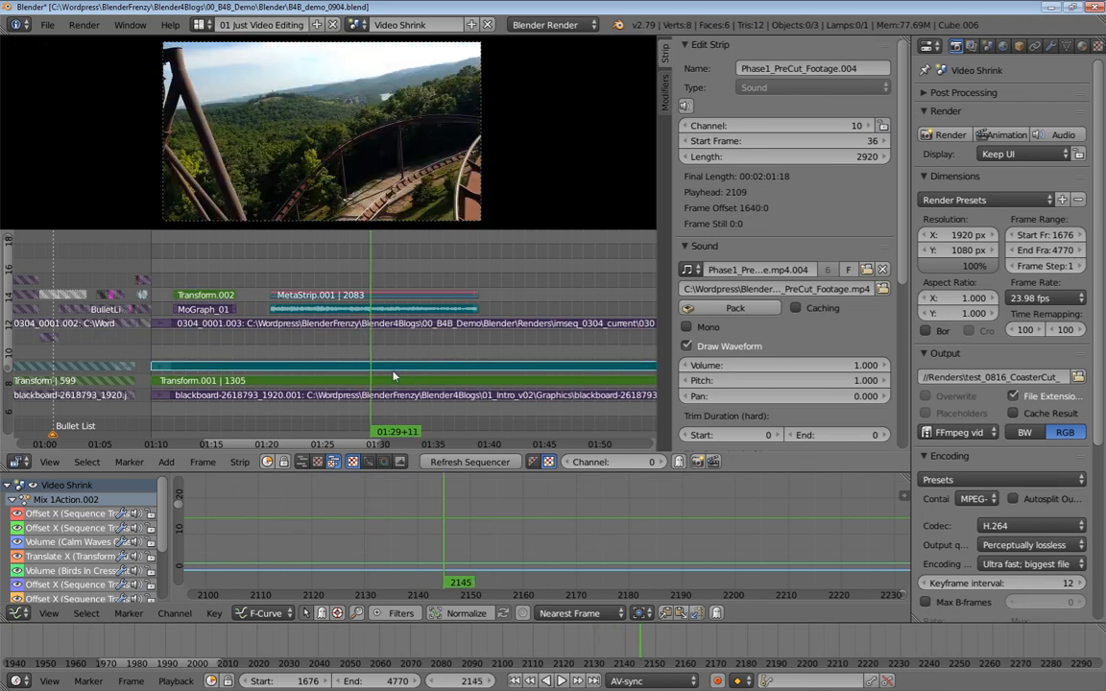
Reselect the pre-cut footage sound strip and play back the timeline around it
right_click(410, 364)
ctrl+middle_drag(355, 365, 380, 388)
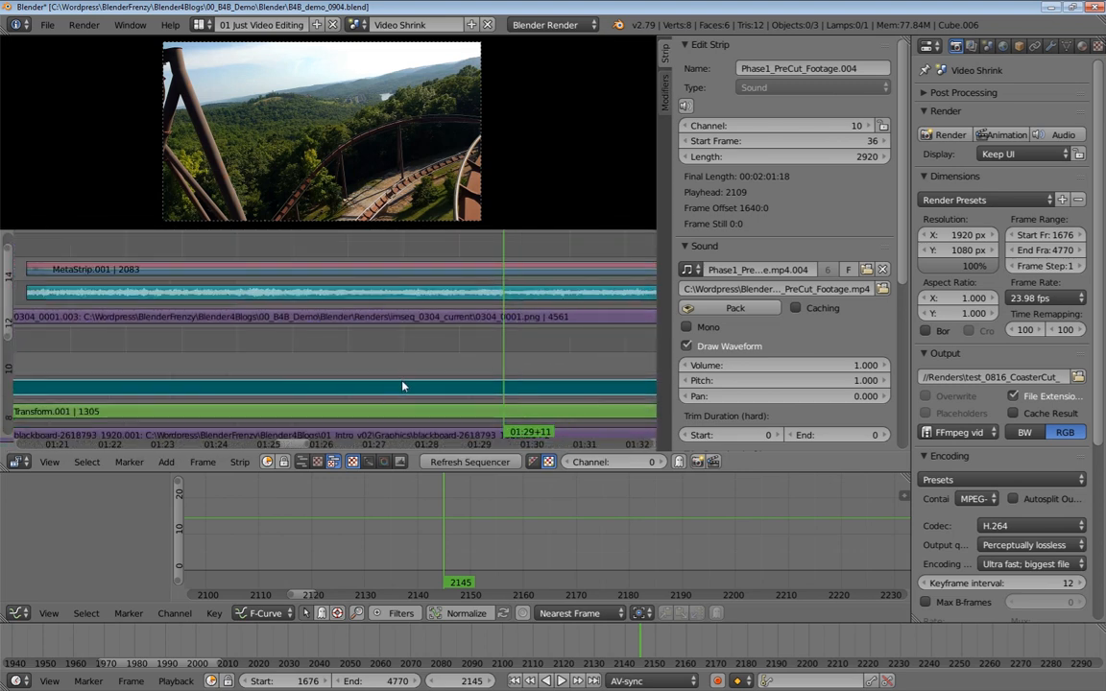
key(alt+a)
key(alt+a)
ctrl+middle_drag(403, 388, 412, 357)
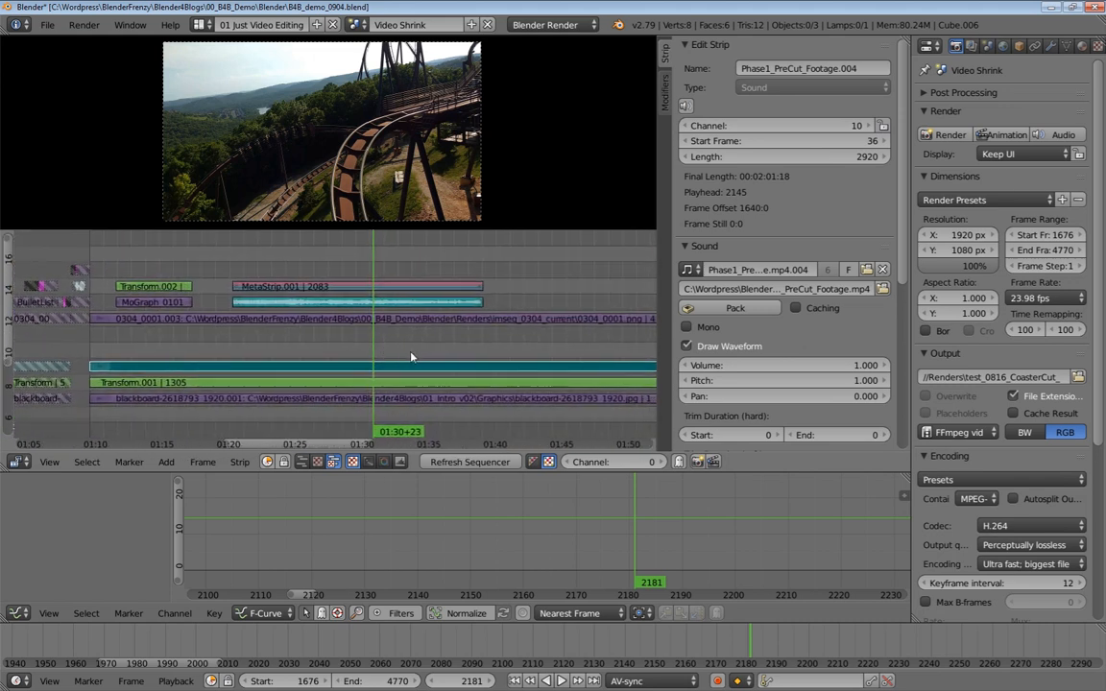
Toggle Draw Waveform off and back on for the pre-cut footage sound strip, then reload the strips
click(688, 346)
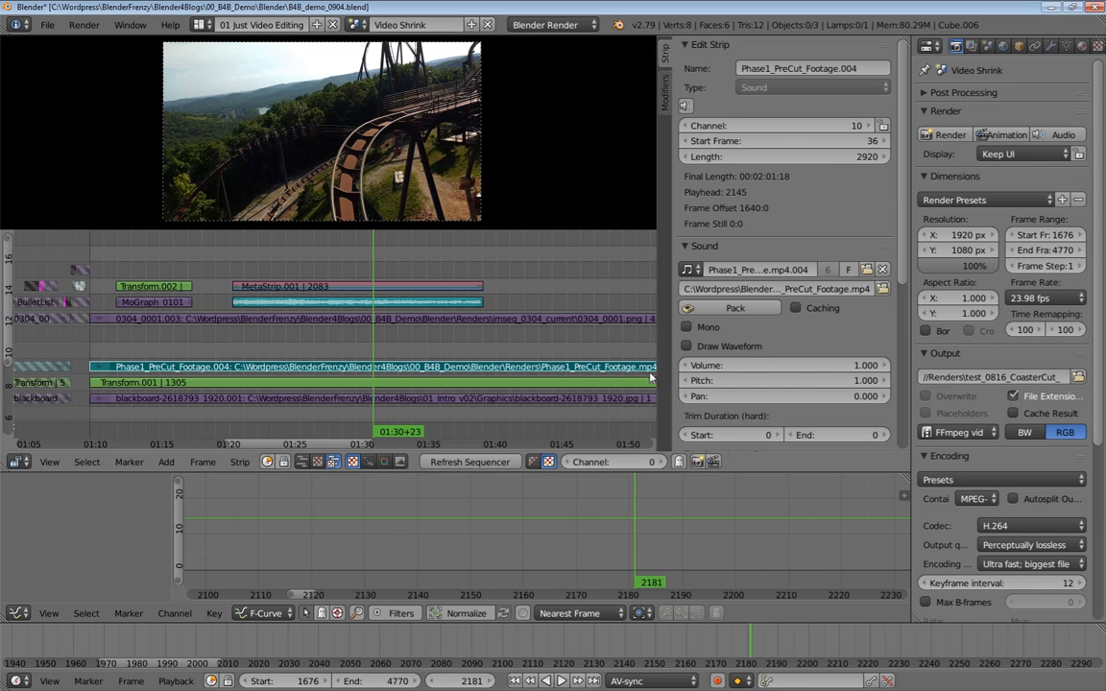
click(688, 346)
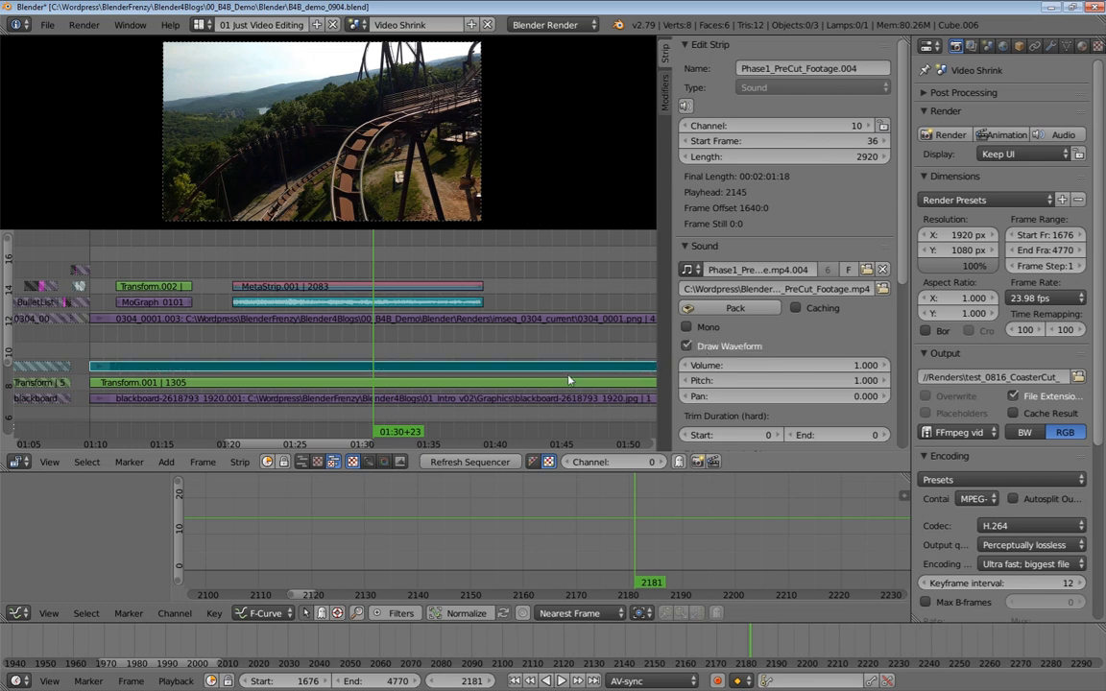
mouse_move(480, 359)
ctrl+middle_down()
mouse_move(455, 341)
mouse_move(474, 354)
ctrl+middle_up()
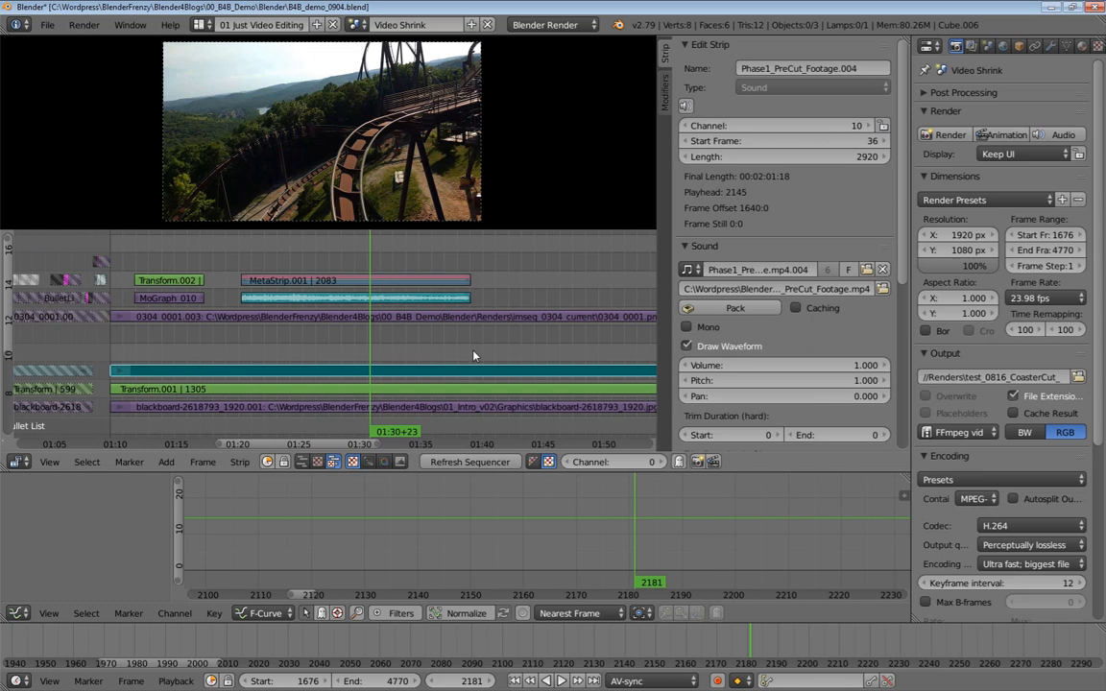
click(239, 462)
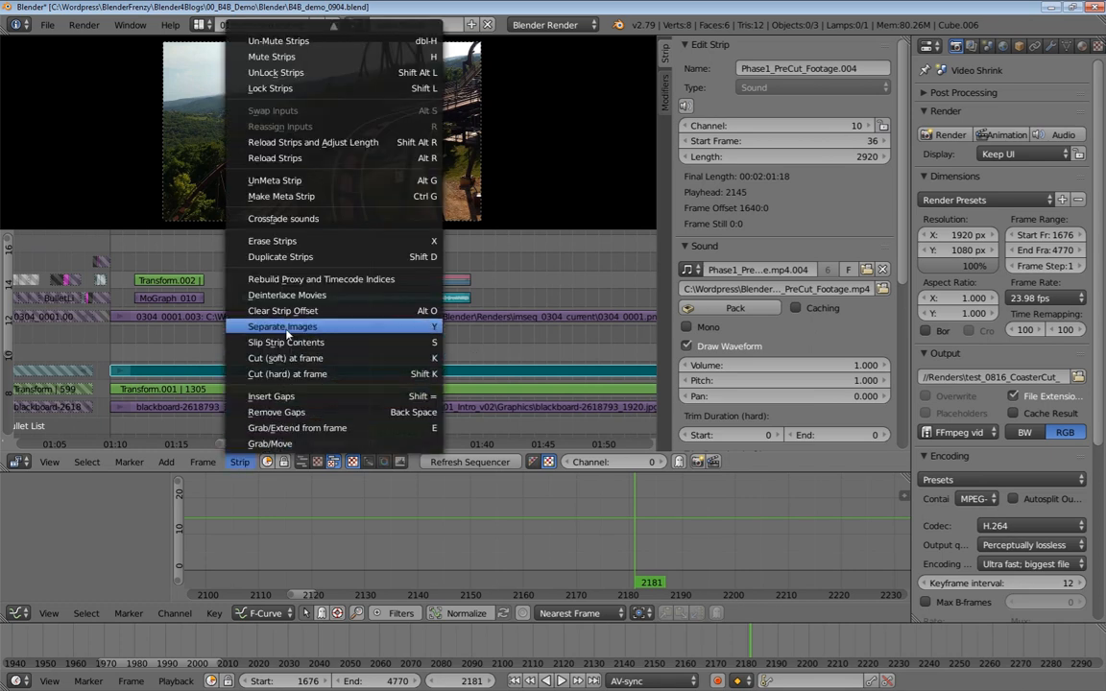
click(299, 162)
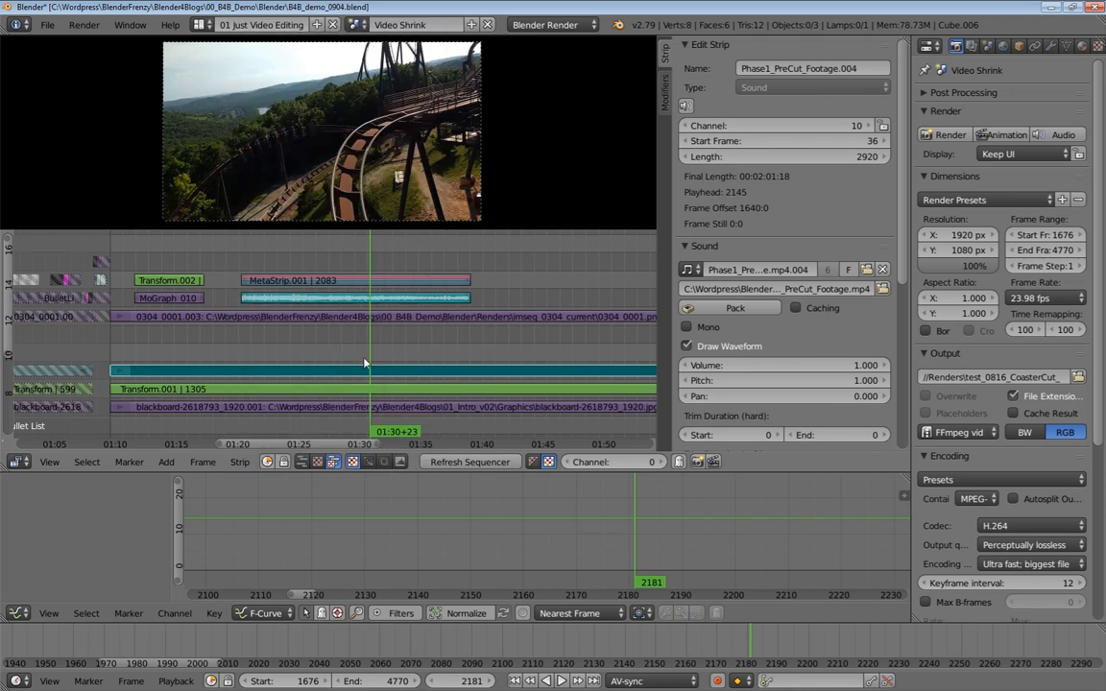
Save the project over the existing B4B_demo_0904.blend file
scroll(358, 317, down, 5)
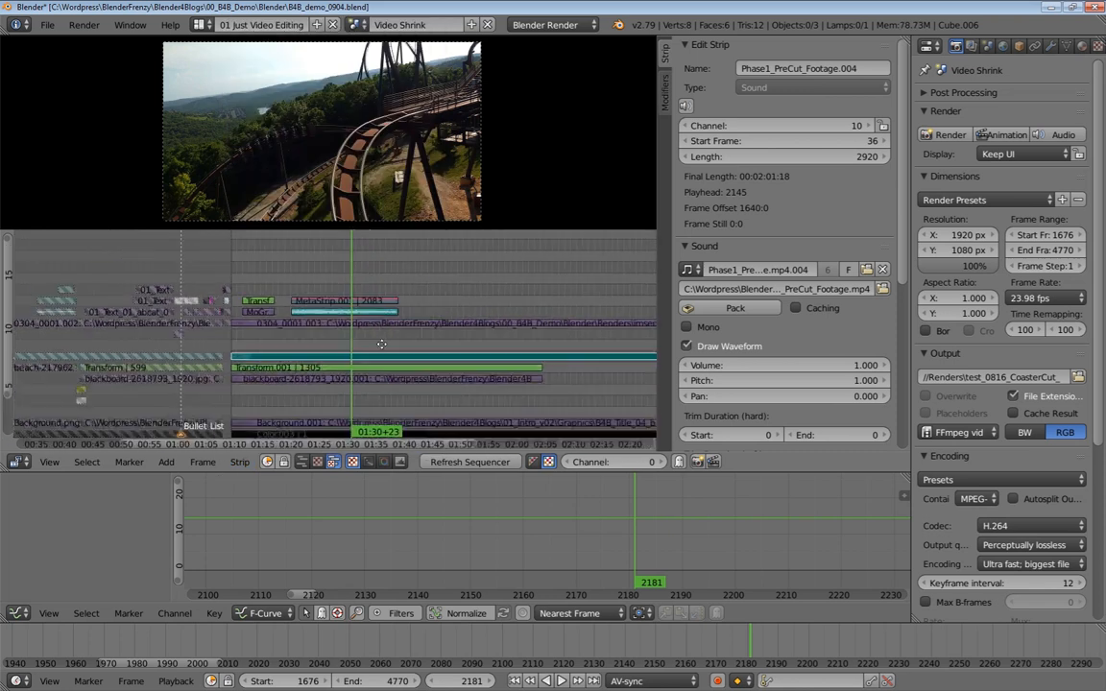
scroll(346, 340, up, 6)
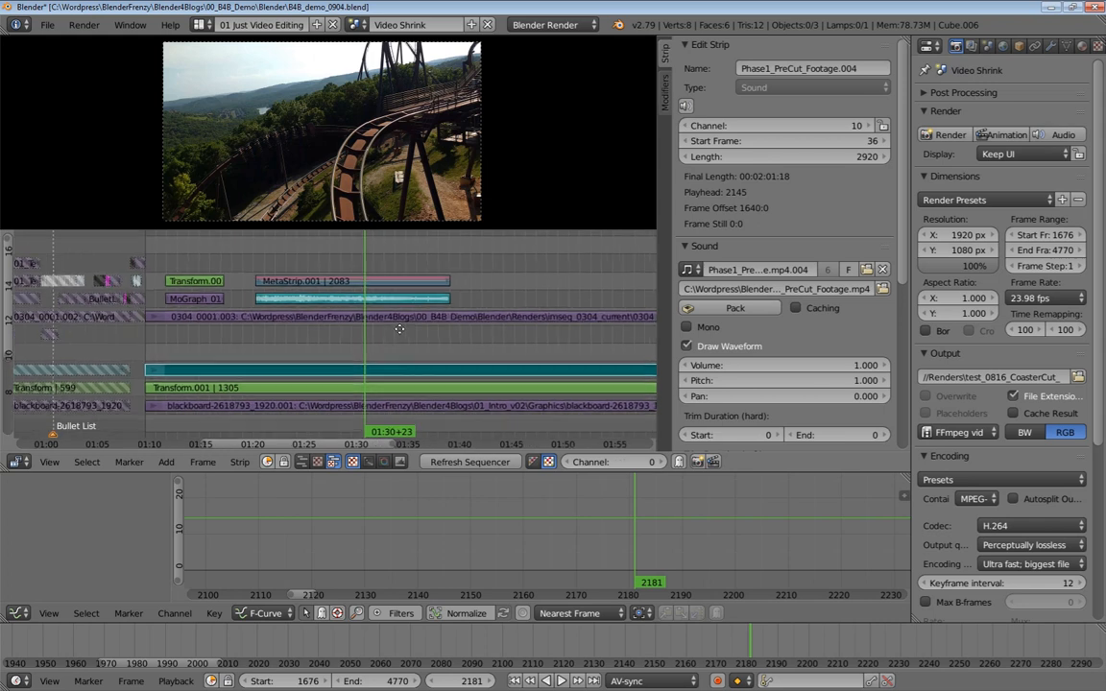
key(ctrl+s)
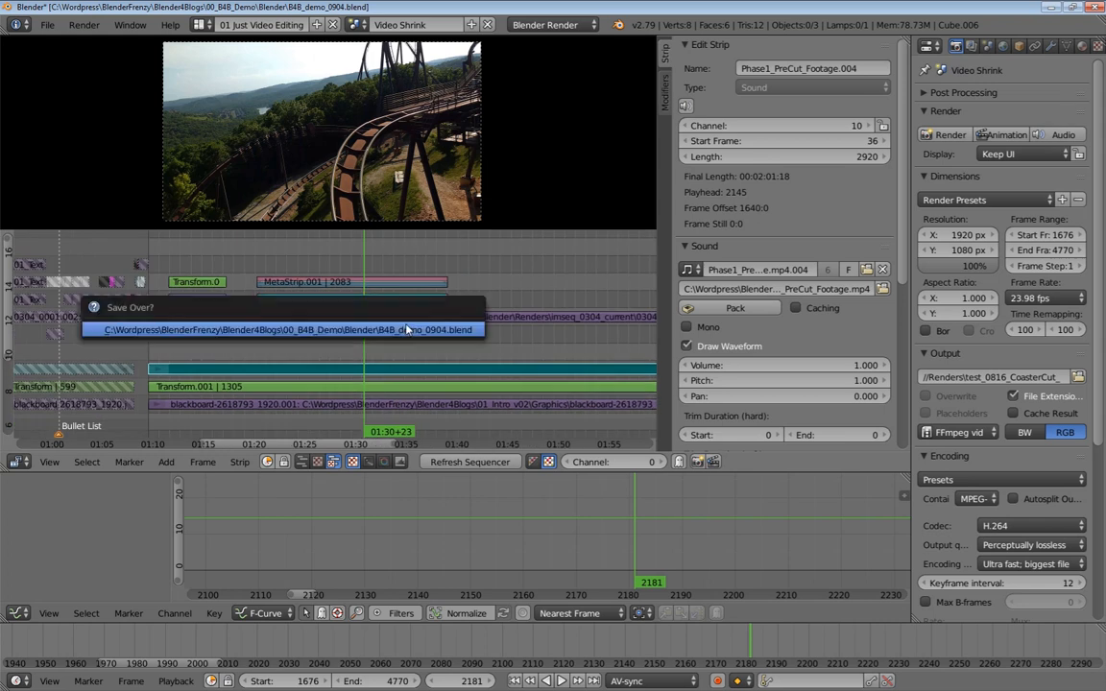
click(406, 333)
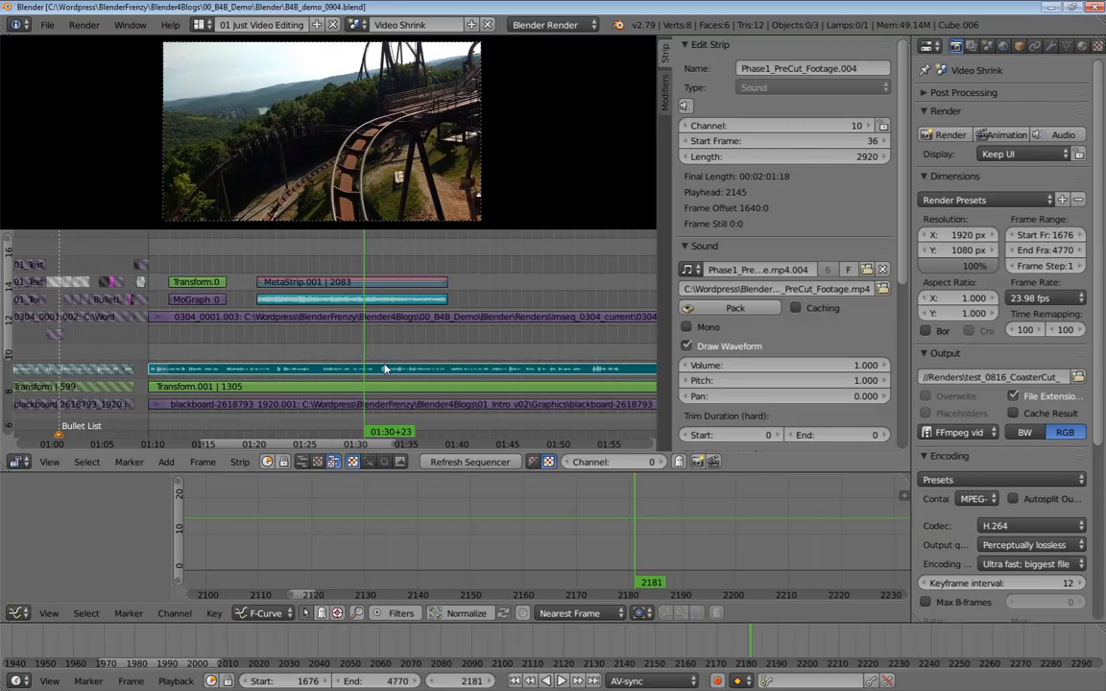
Select the rollercoaster sound strip and play back the meta strip section of the timeline
scroll(451, 378, up, 4)
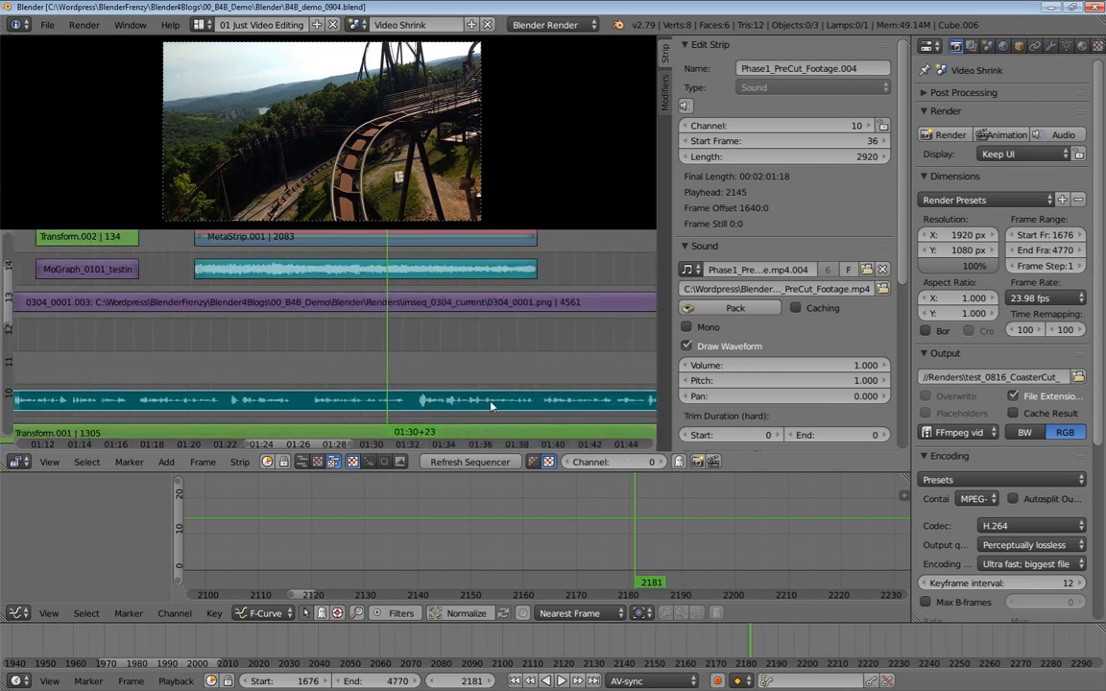
scroll(481, 373, down, 4)
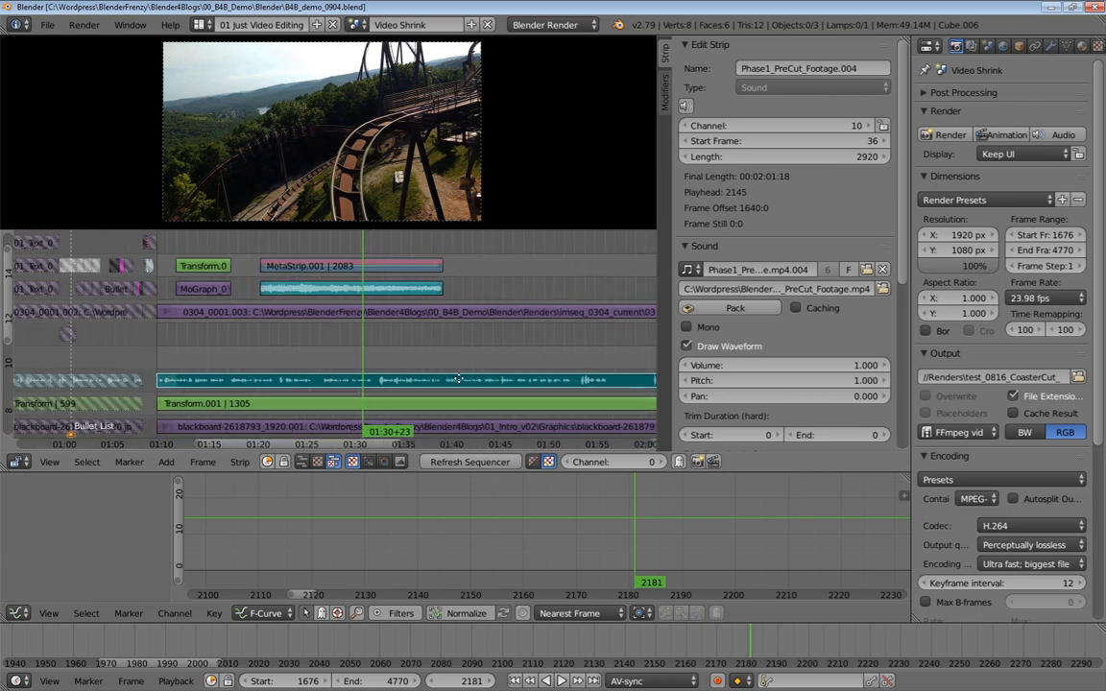
scroll(403, 381, up, 1)
scroll(402, 379, up, 3)
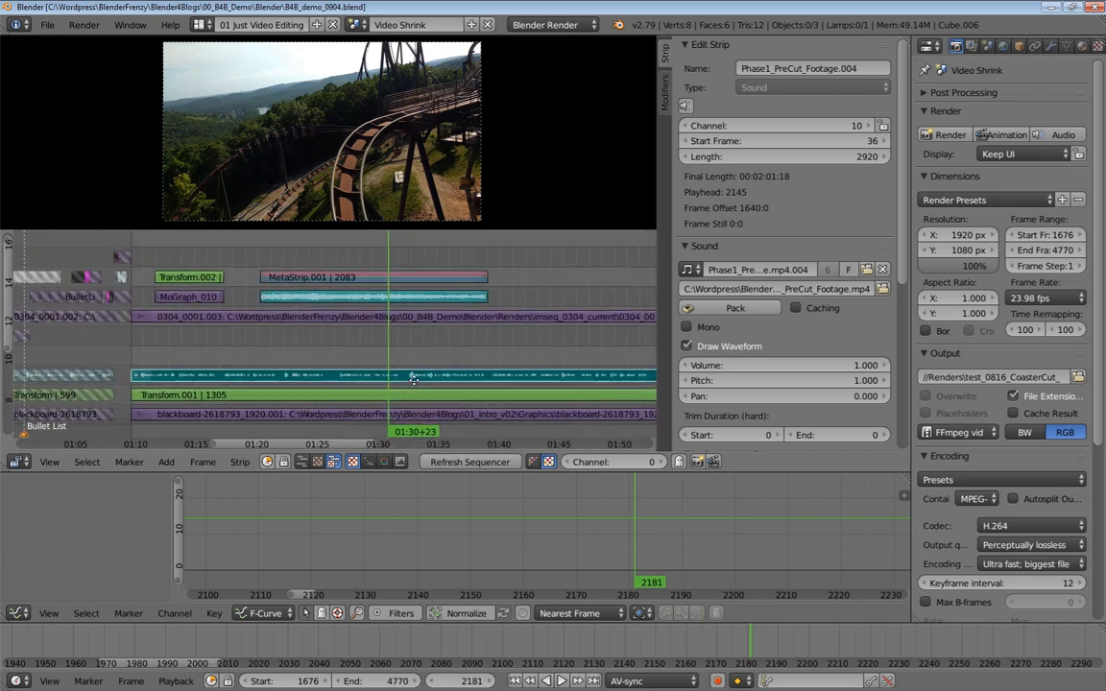
scroll(401, 343, up, 3)
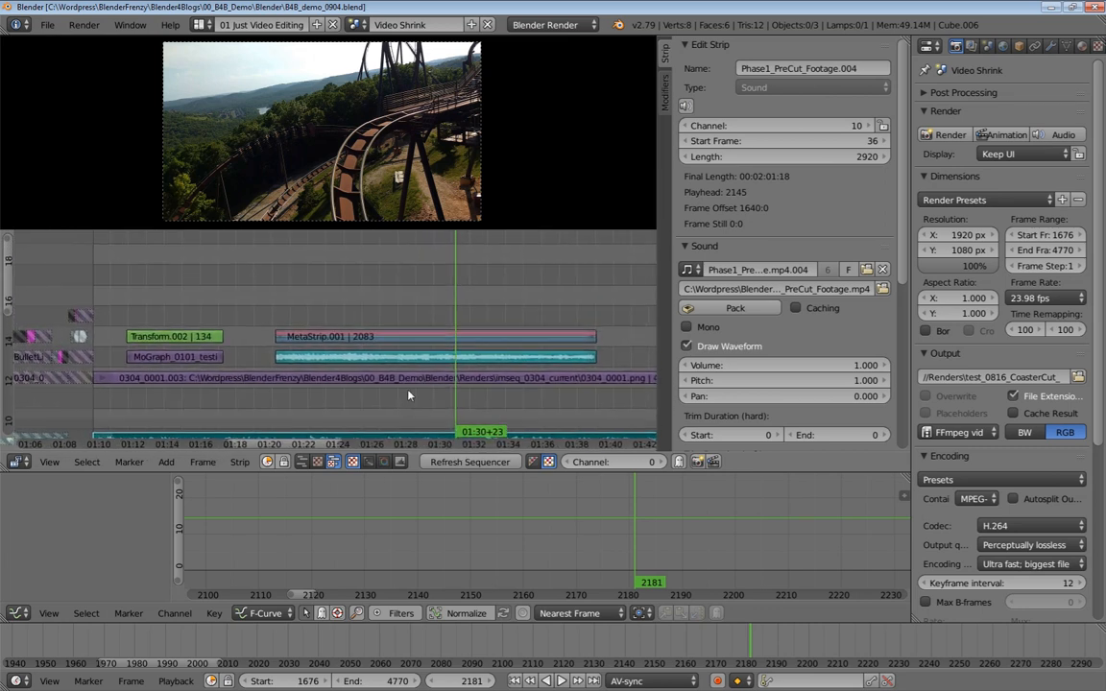
middle_drag(377, 316, 340, 301)
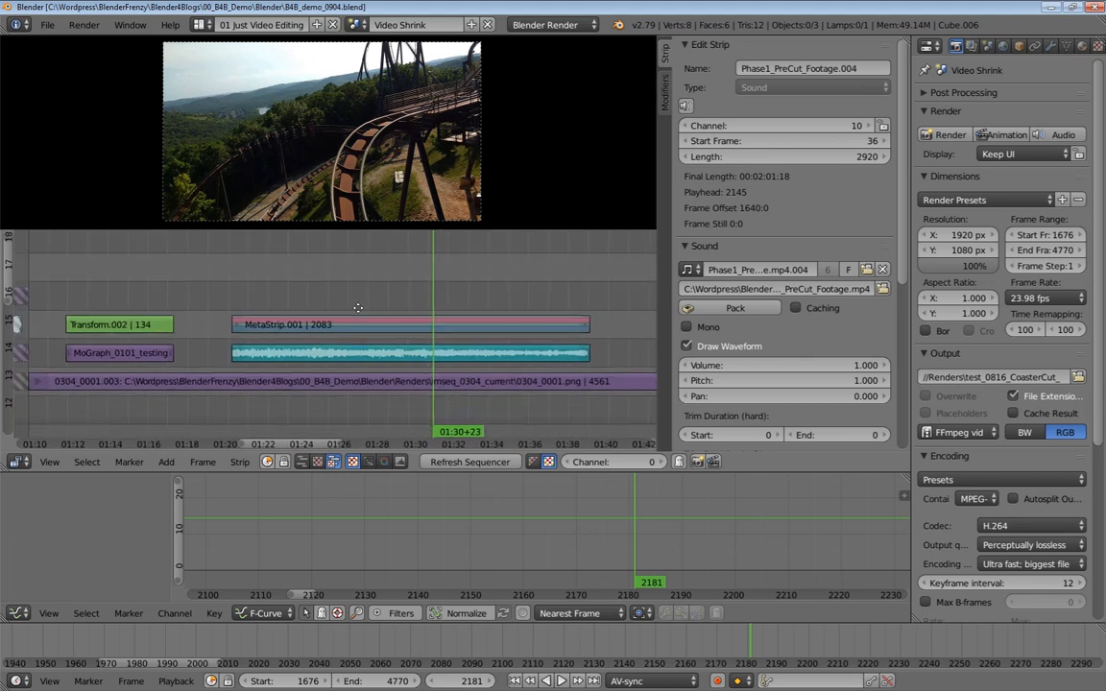
right_click(369, 349)
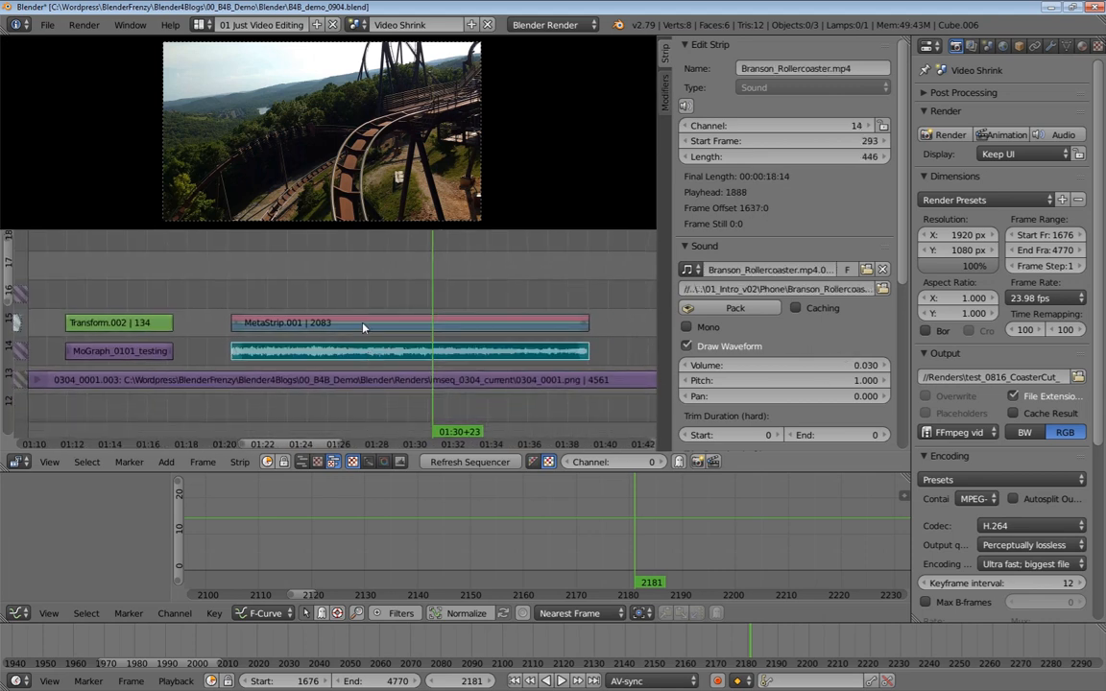
click(320, 294)
key(alt+a)
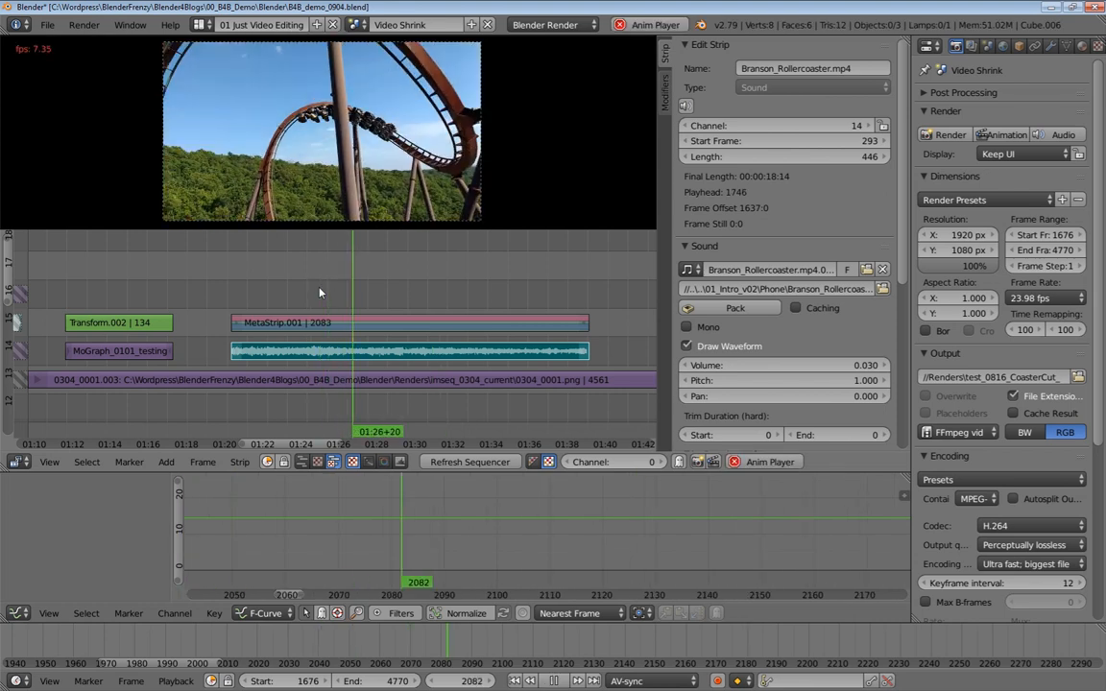
key(alt+a)
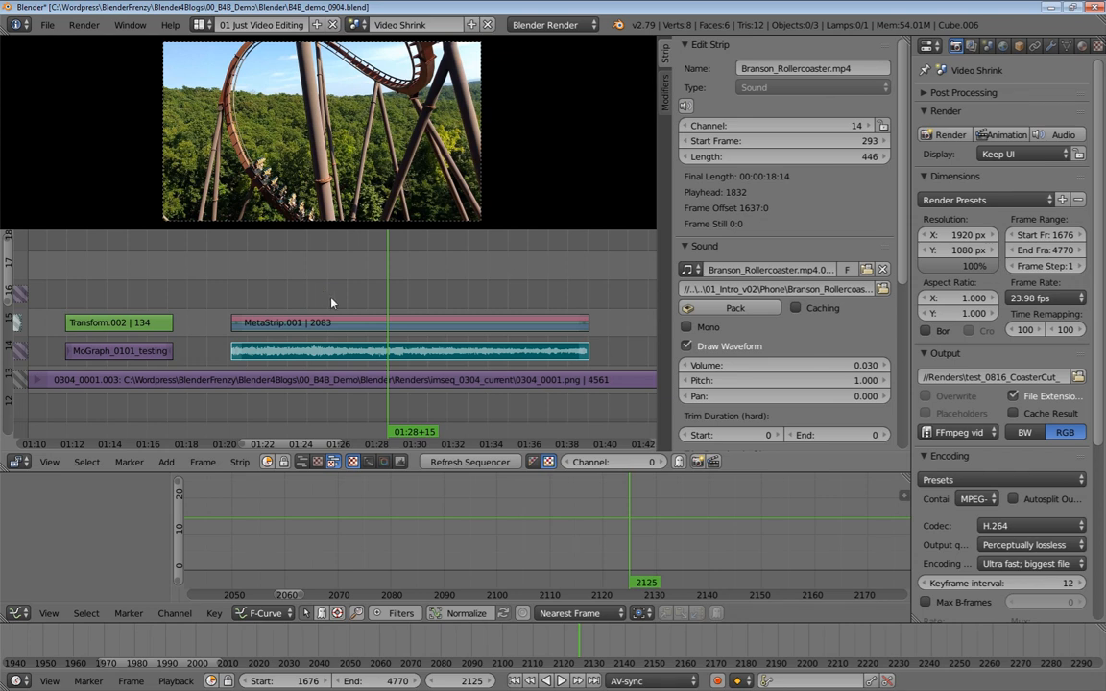
Add a Transform effect strip on top of the rollercoaster meta strip
right_click(371, 327)
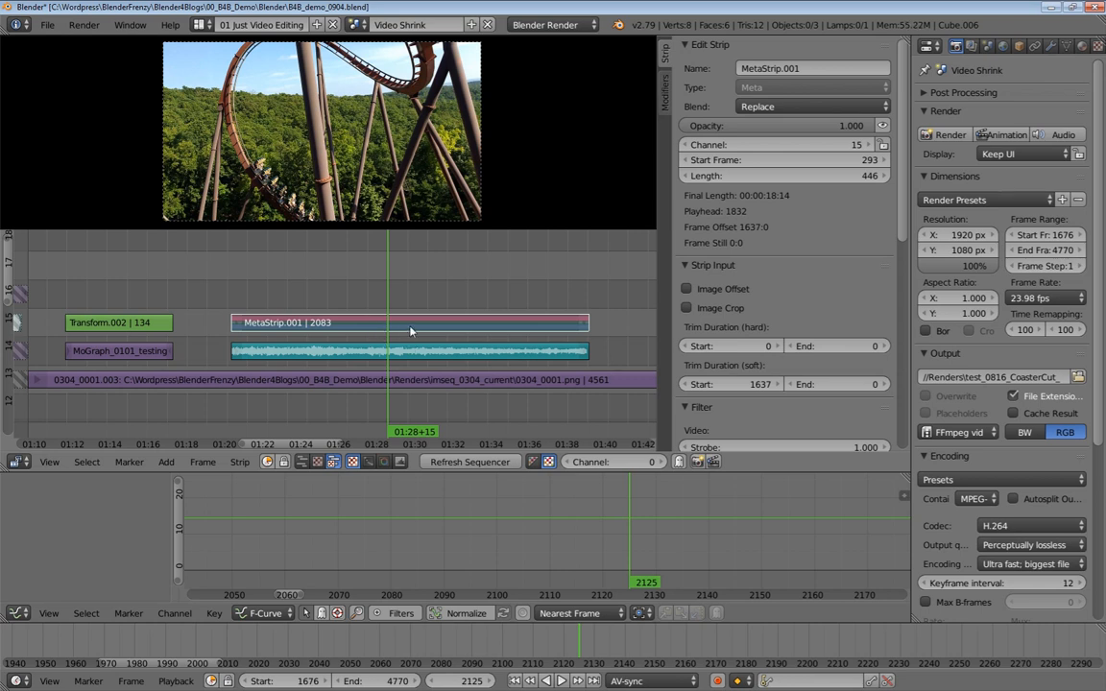
key(shift+a)
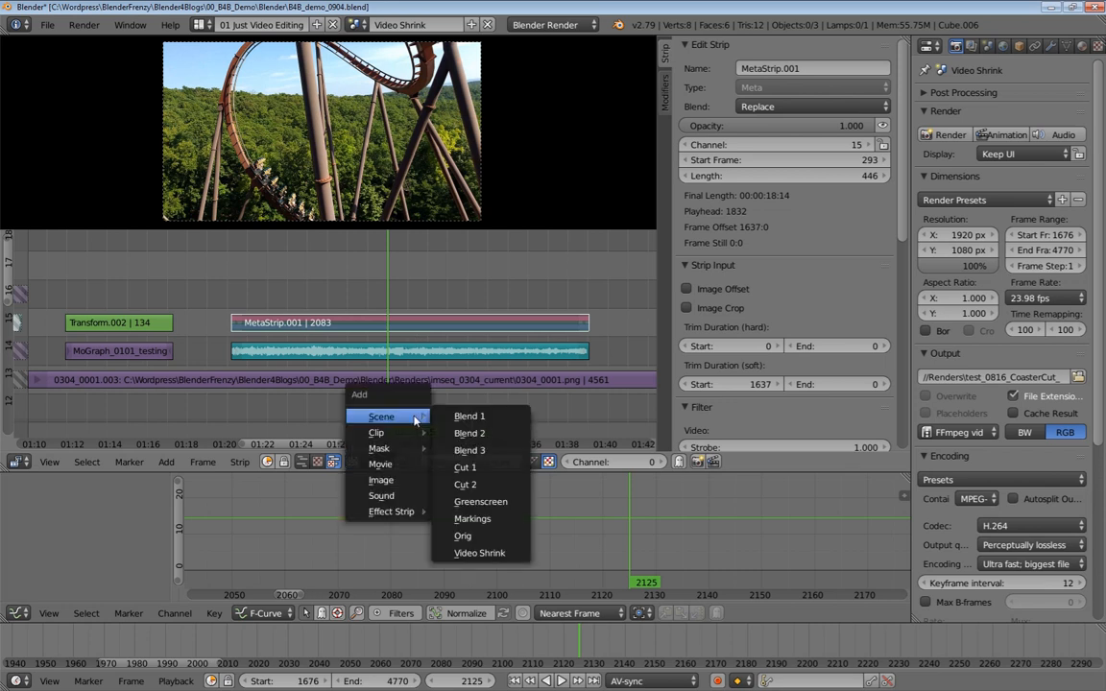
mouse_move(403, 511)
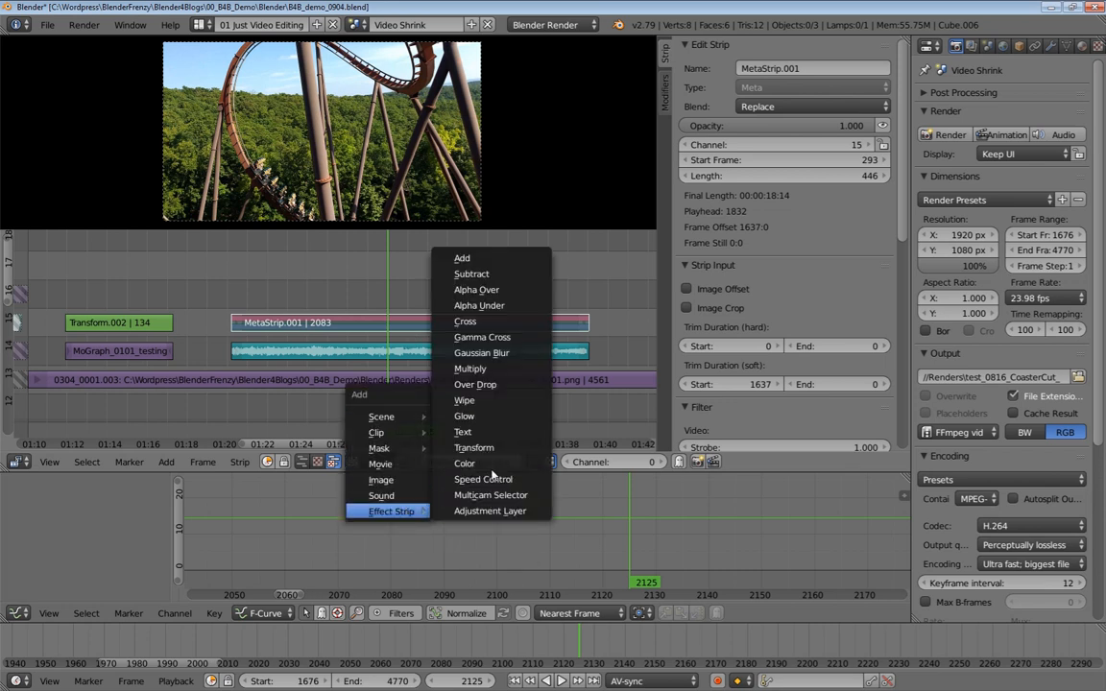
click(473, 447)
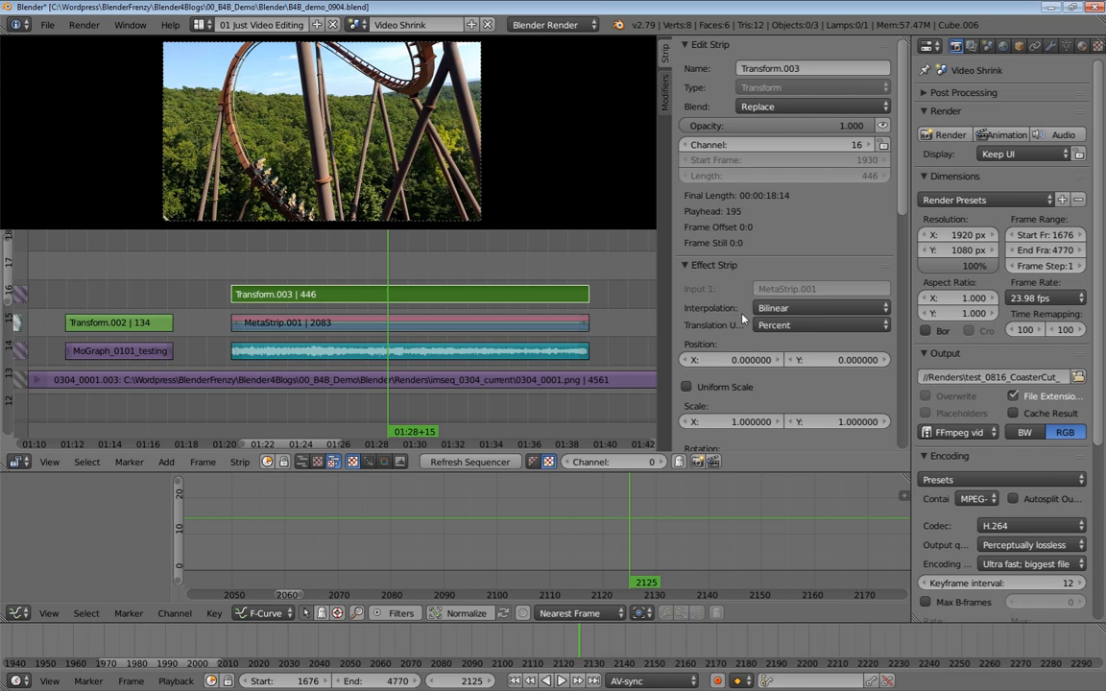
Enable Uniform Scale on the Transform strip and set its scale to 0.49
scroll(742, 283, down, 4)
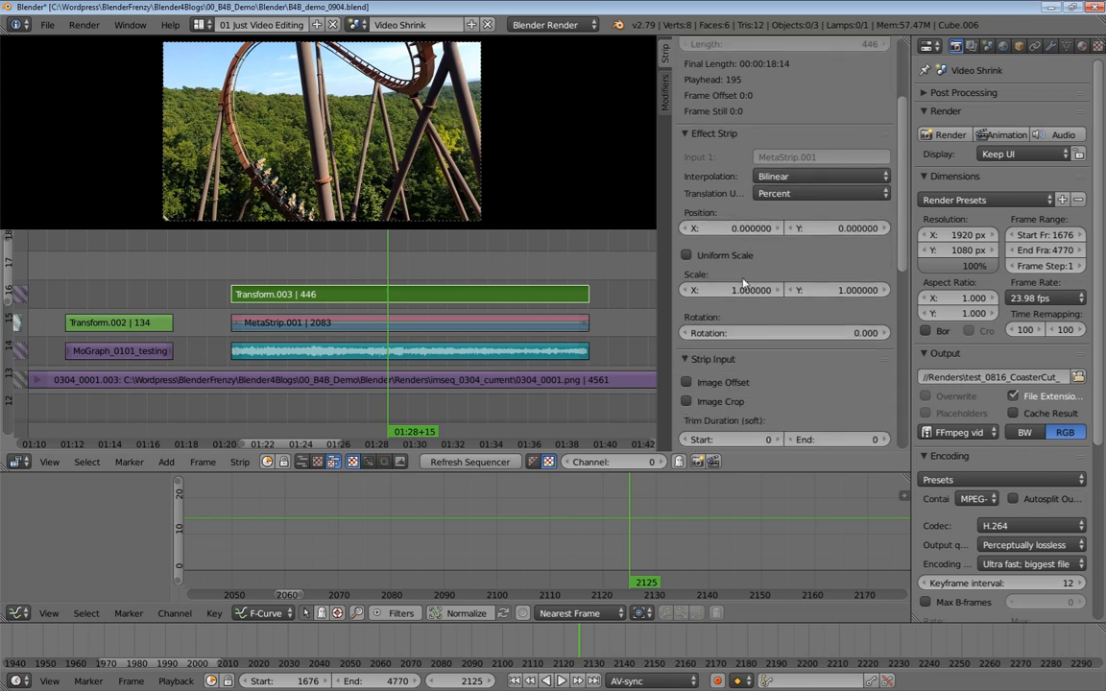
click(686, 255)
mouse_move(786, 275)
mouse_down()
mouse_move(767, 275)
mouse_move(801, 275)
mouse_move(757, 275)
mouse_move(796, 280)
mouse_up()
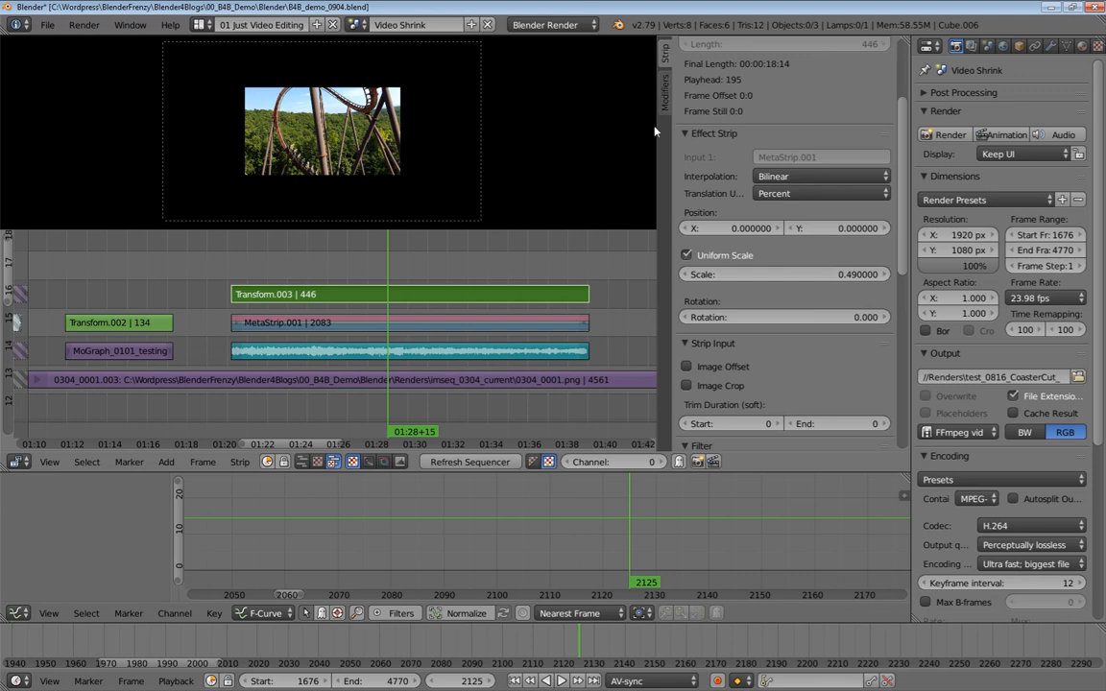
Set the Transform strip's blend mode to Over Drop
scroll(768, 122, up, 4)
click(778, 107)
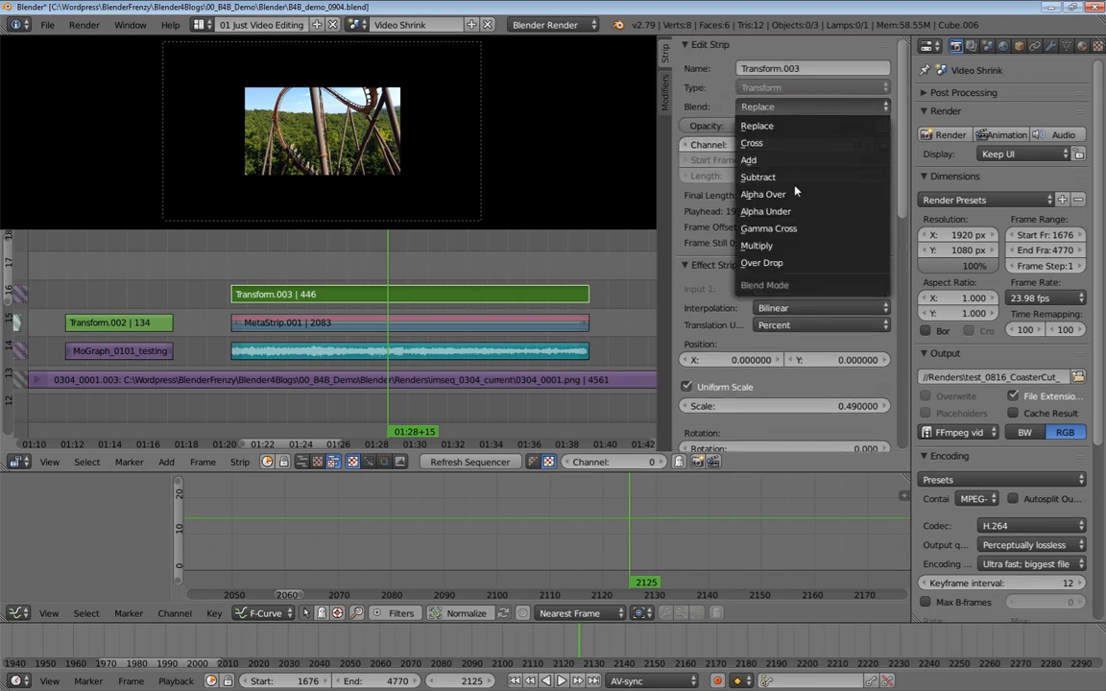
click(794, 263)
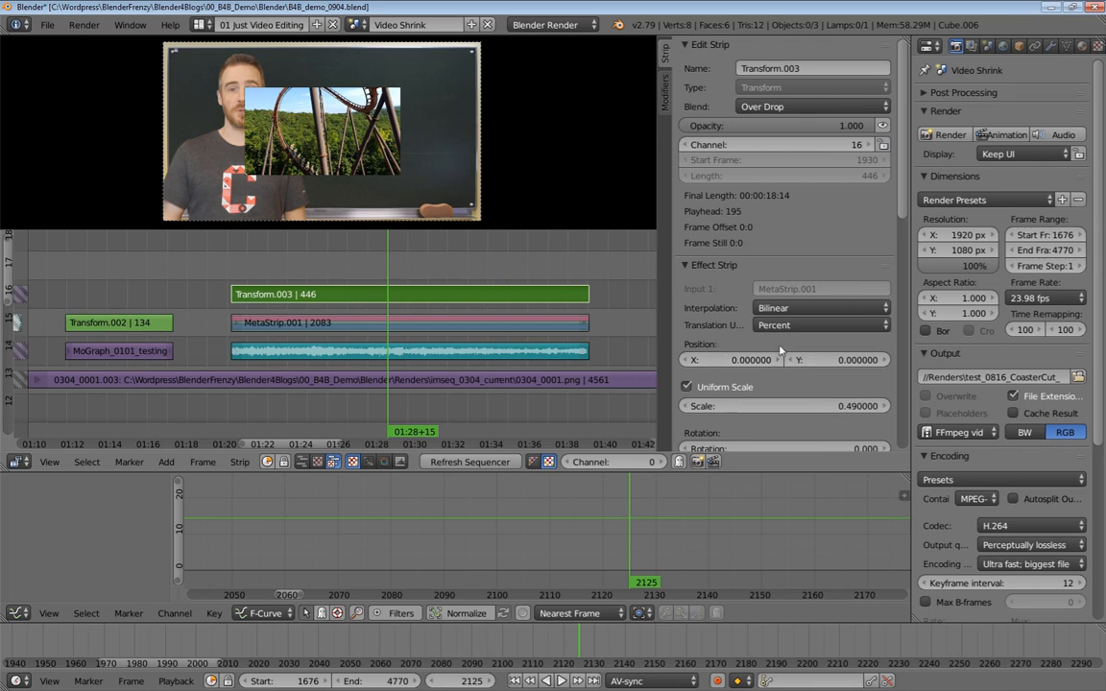
Shift the Transform strip's X position to about 20.7 and set its scale to 0.45
drag(701, 406, 749, 406)
drag(749, 360, 834, 360)
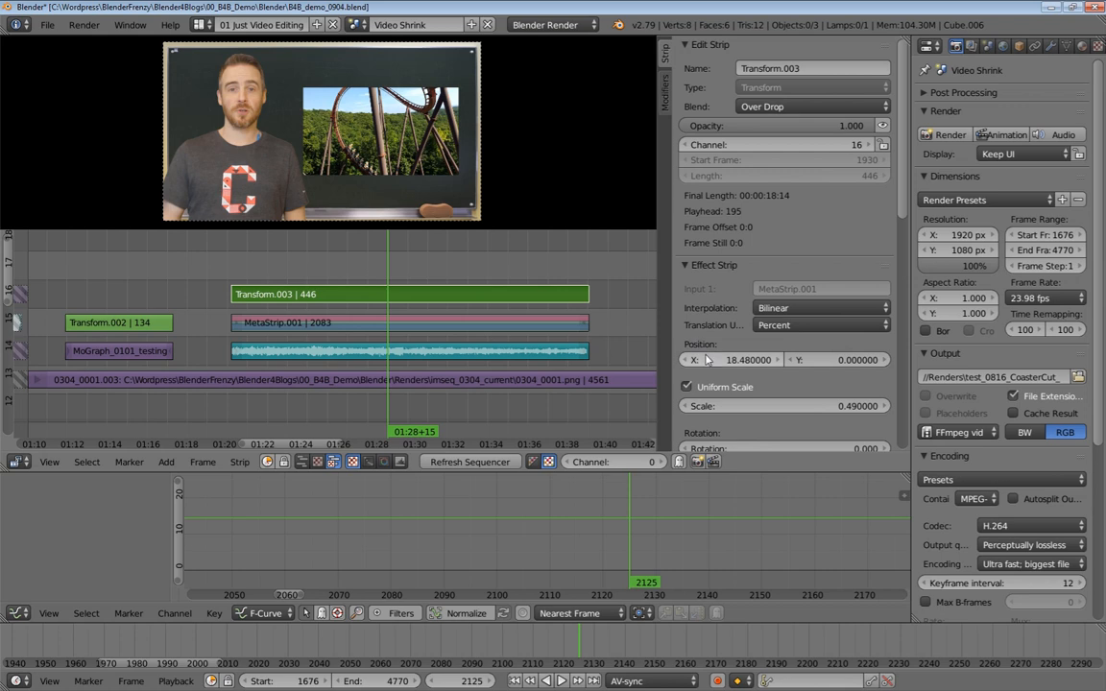
drag(731, 364, 744, 365)
drag(784, 407, 779, 406)
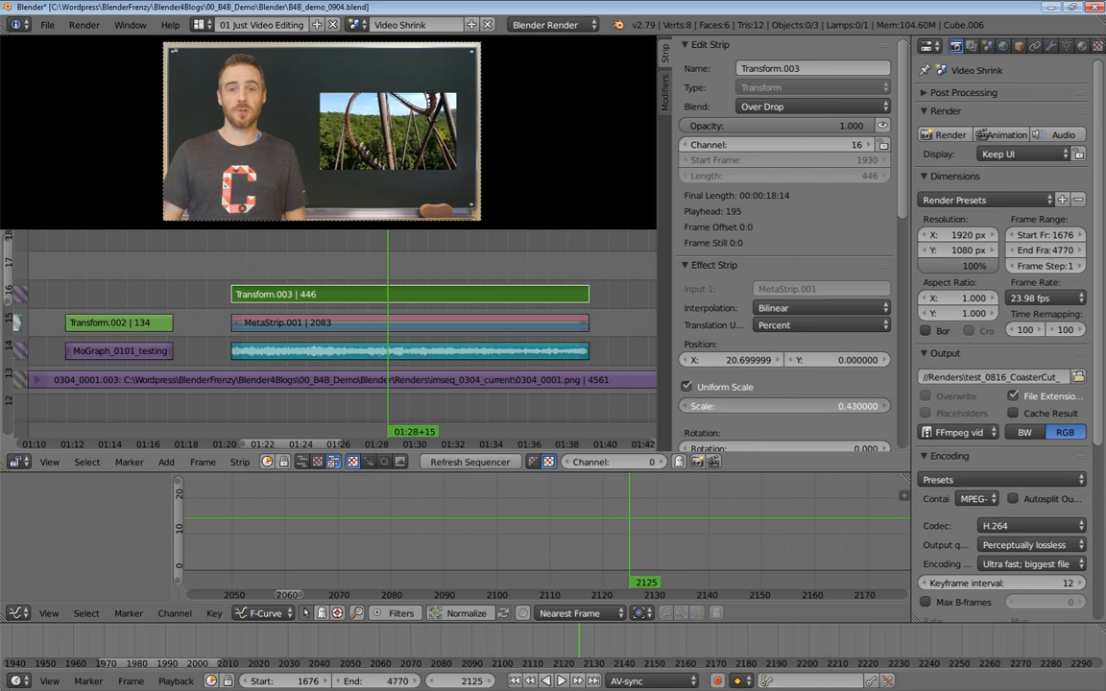
click(782, 403)
text(45)
key(Return)
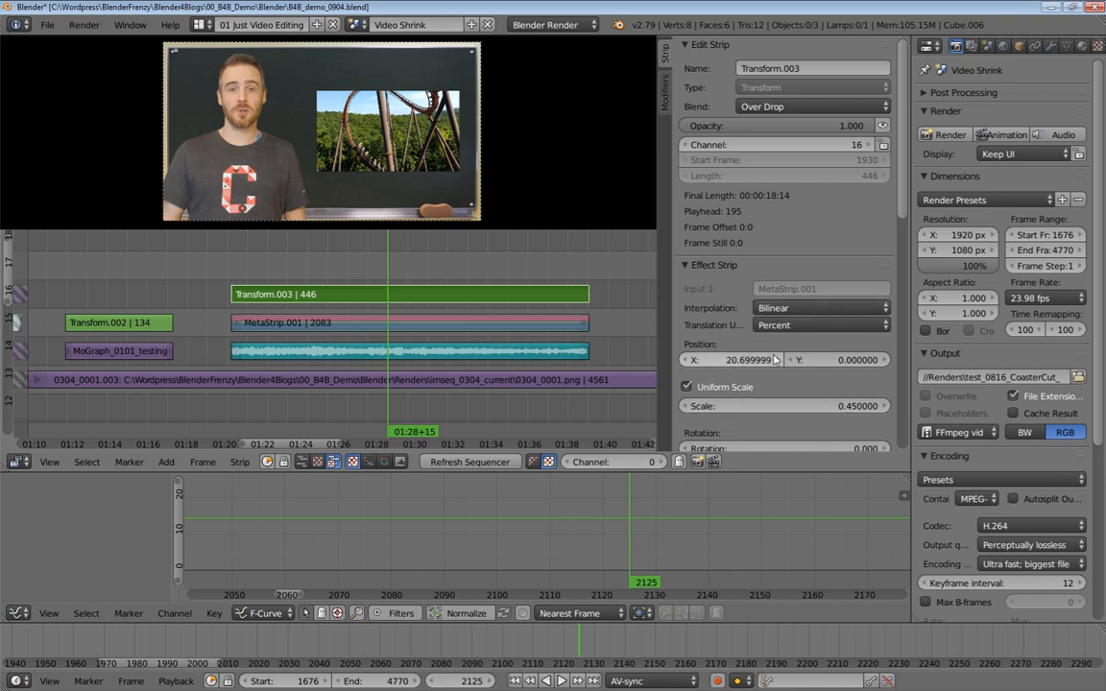
Set the Transform strip's X position to 22
scroll(778, 428, down, 2)
scroll(778, 429, down, 1)
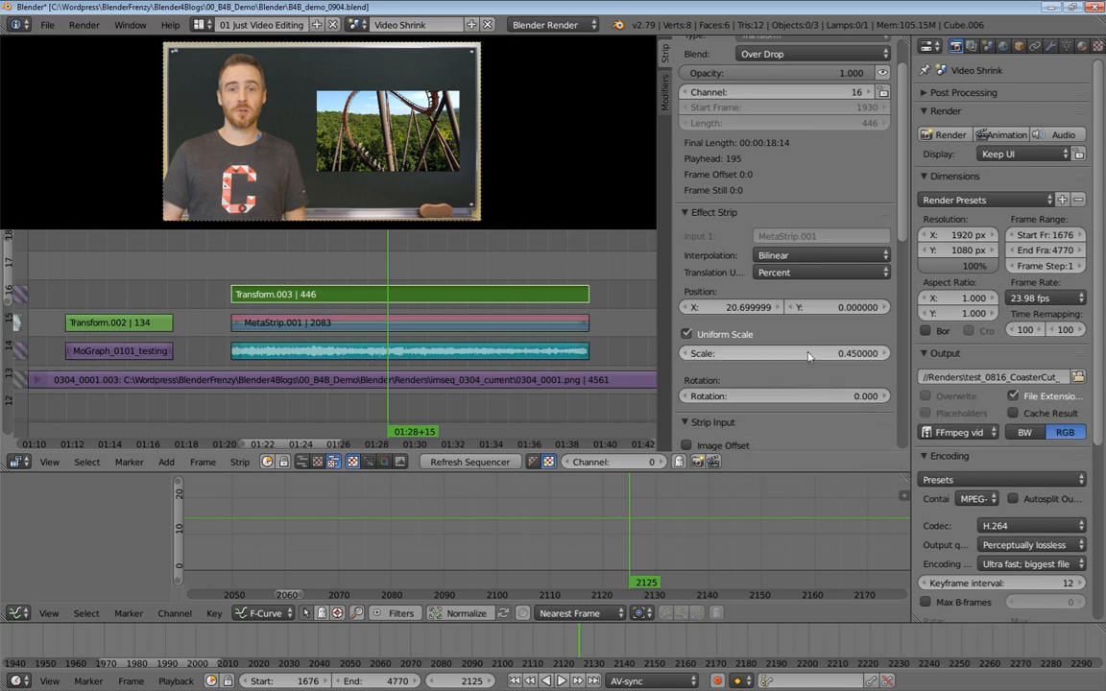
drag(734, 307, 763, 308)
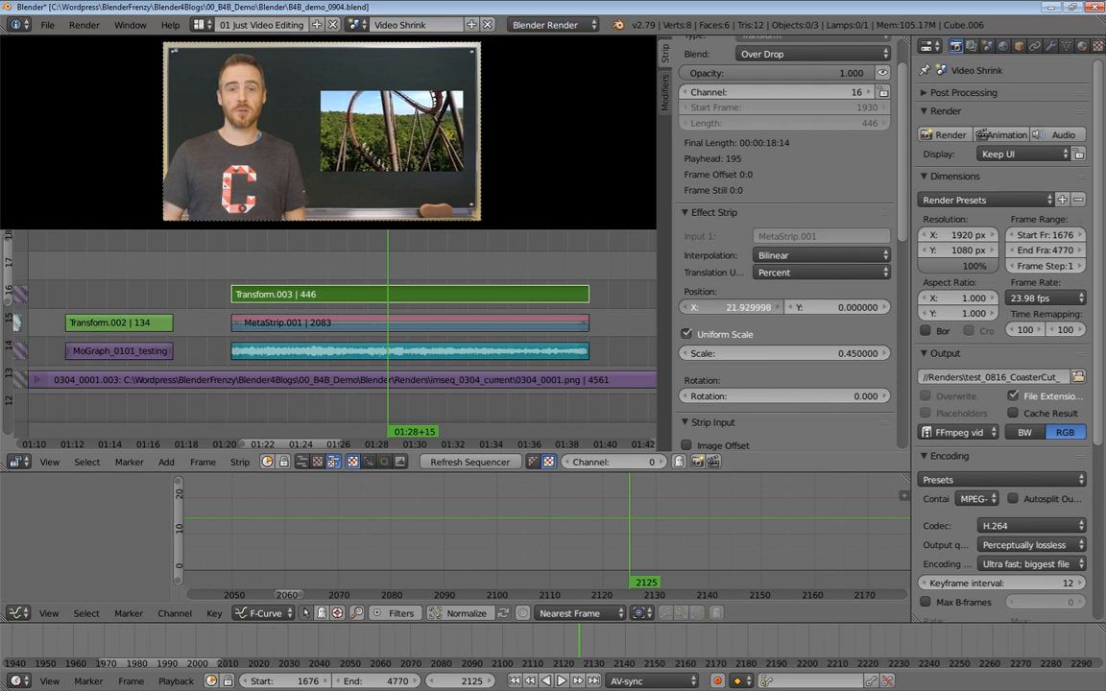
click(739, 307)
text(22)
key(Return)
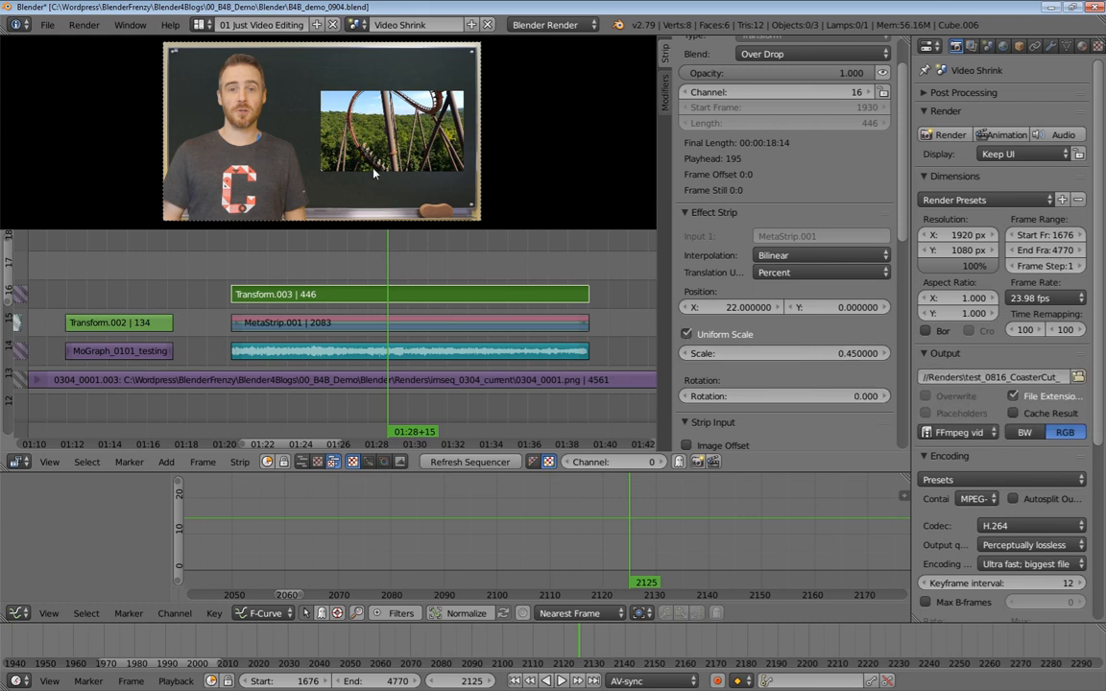
Select the rollercoaster sound strip and play back the picture-in-picture section of the timeline
click(432, 354)
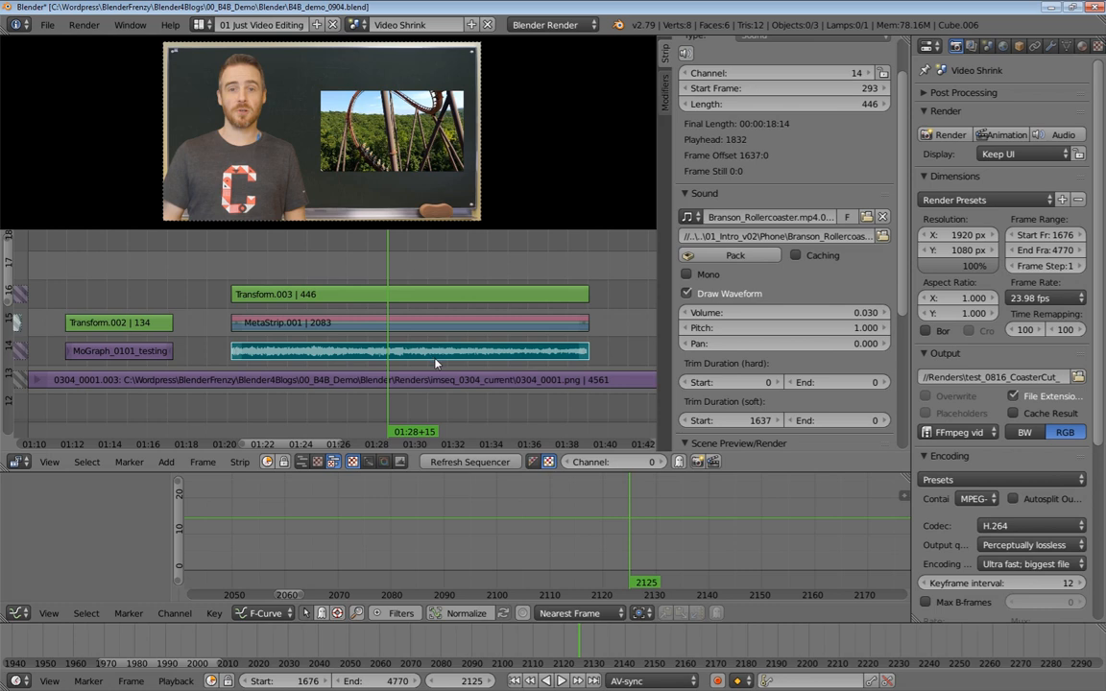
middle_drag(433, 357, 440, 309)
middle_drag(466, 333, 385, 334)
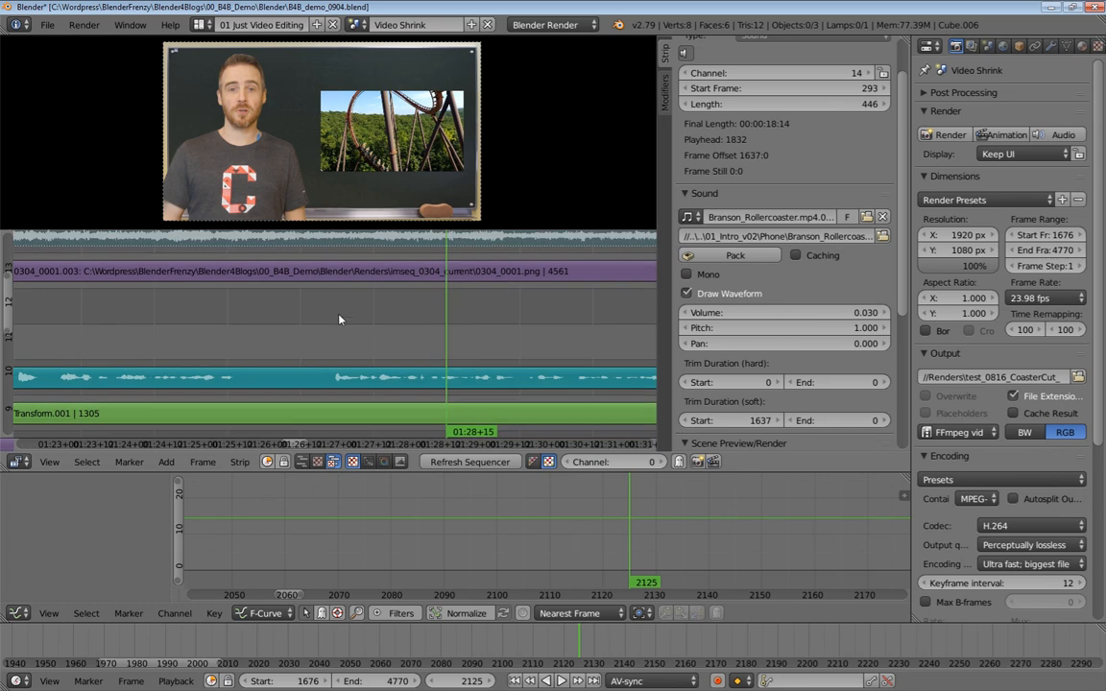
click(343, 331)
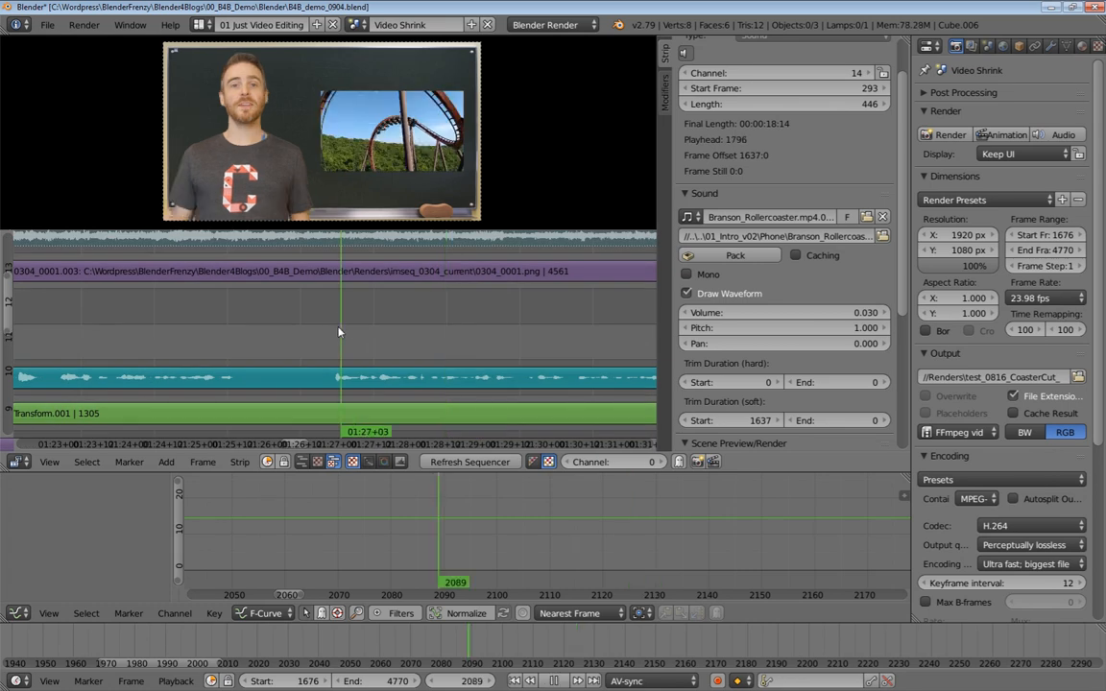
key(alt+a)
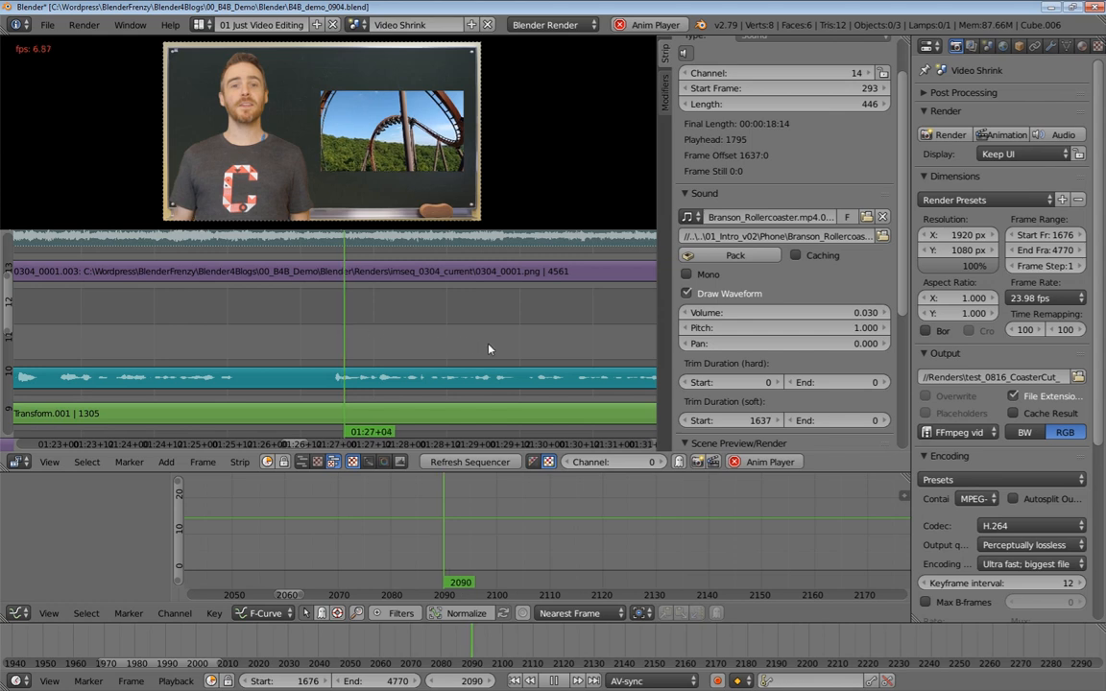
key(alt+a)
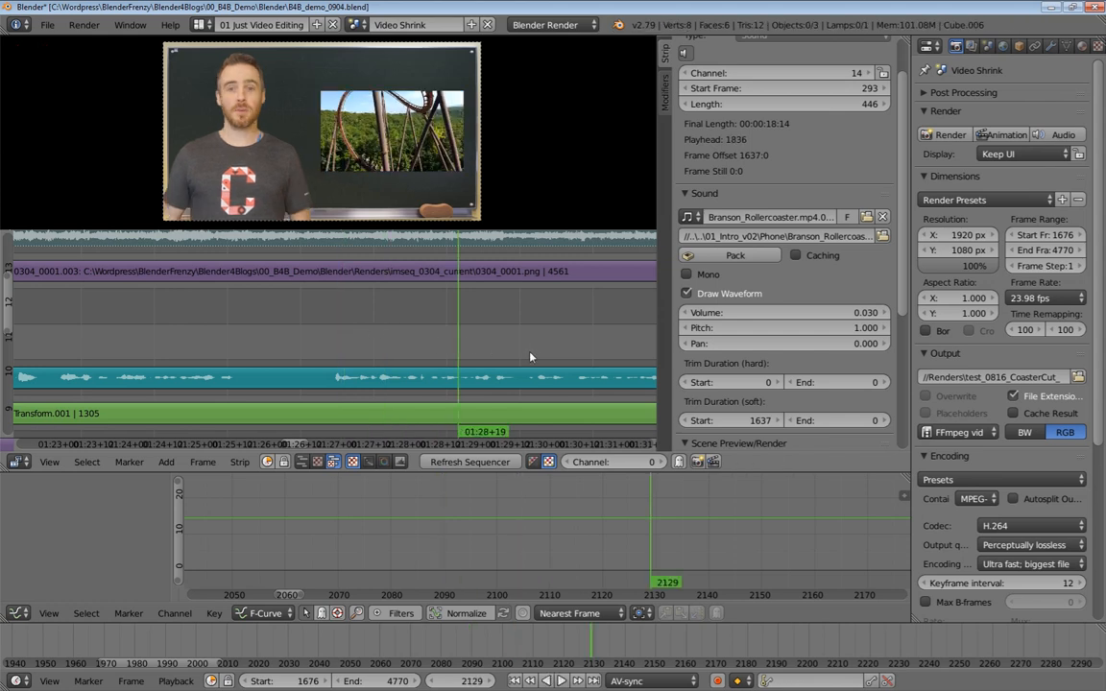
click(435, 351)
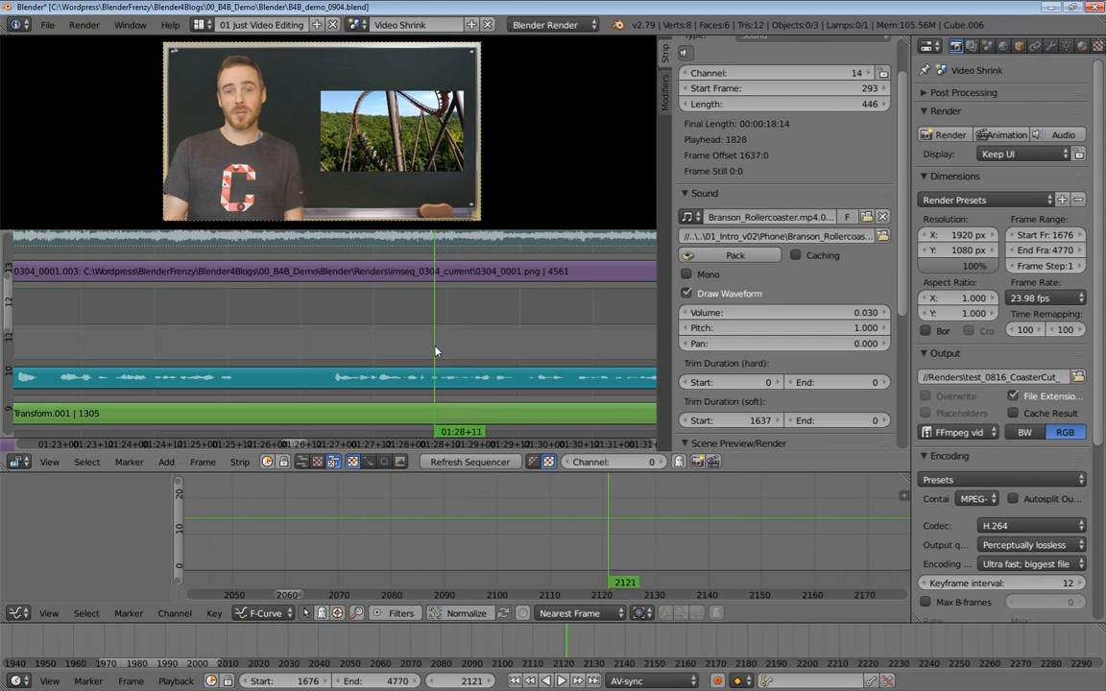
key(alt+a)
key(alt+a)
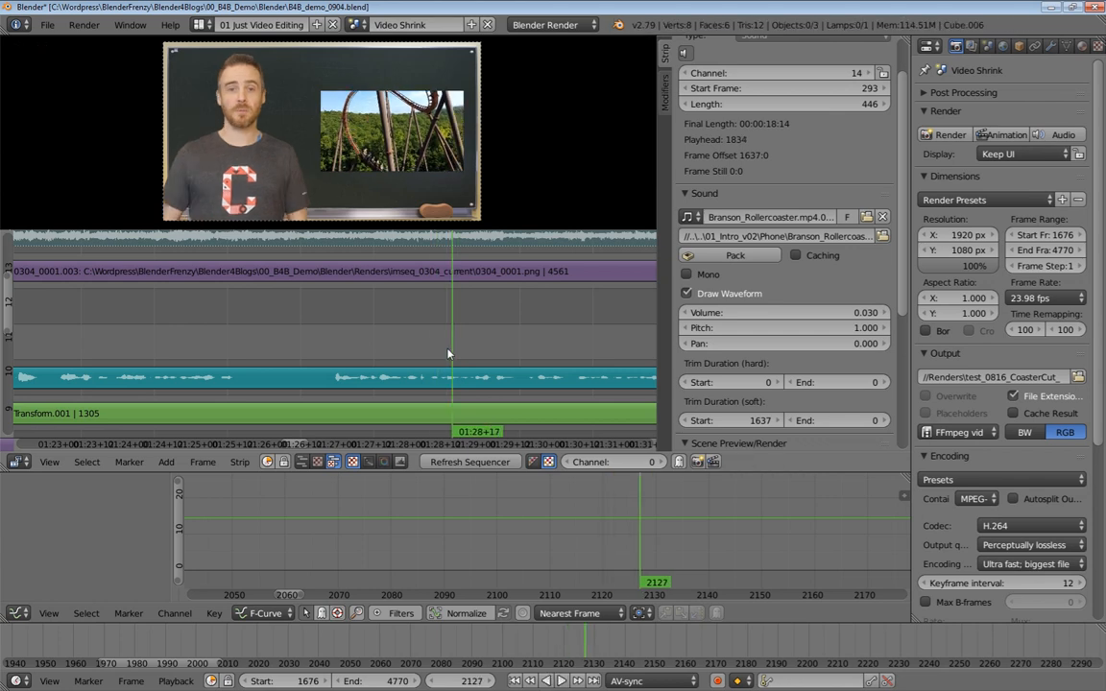
ctrl+middle_drag(462, 365, 361, 359)
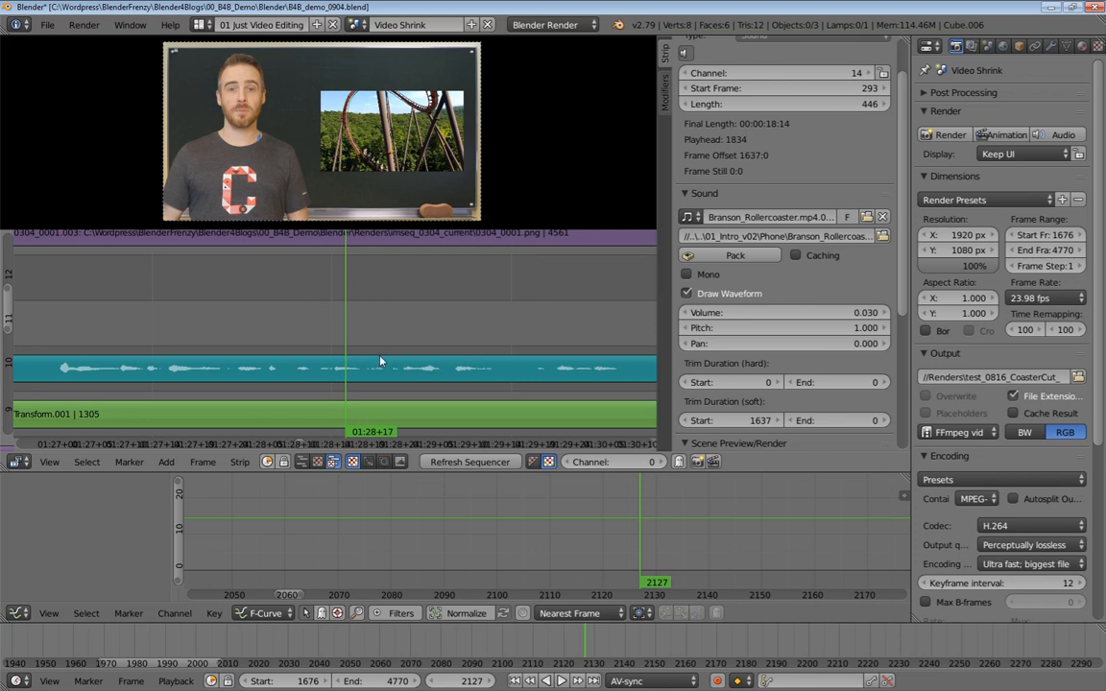
ctrl+middle_drag(376, 308, 348, 328)
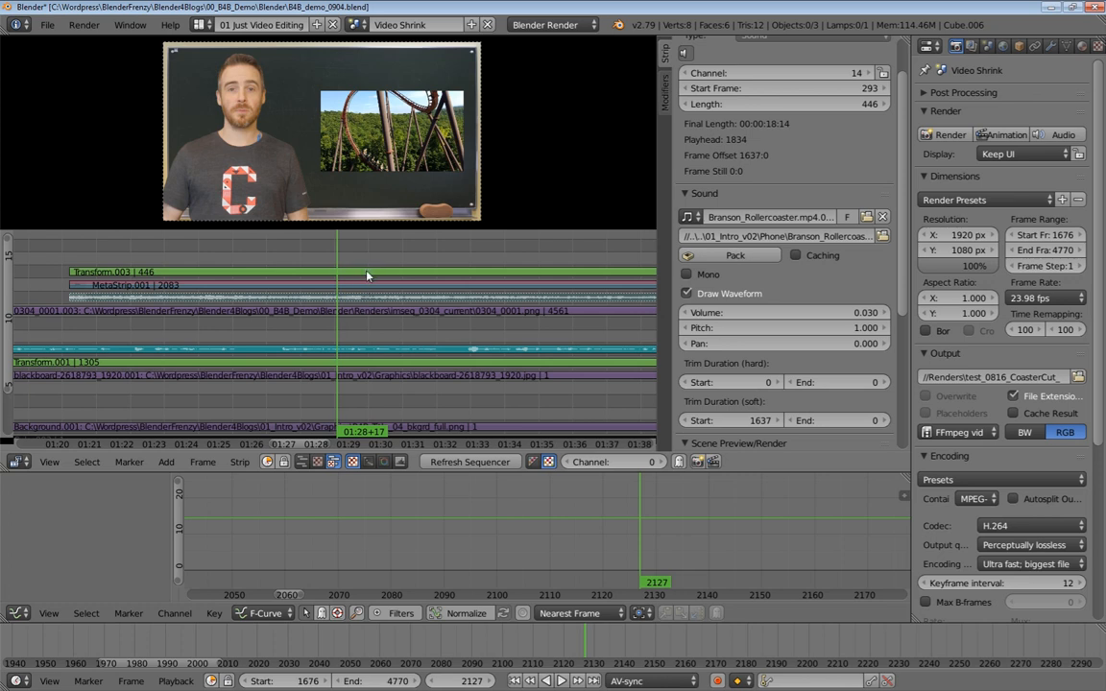
Select the rollercoaster meta strip and hide it
right_click(367, 276)
right_click(371, 293)
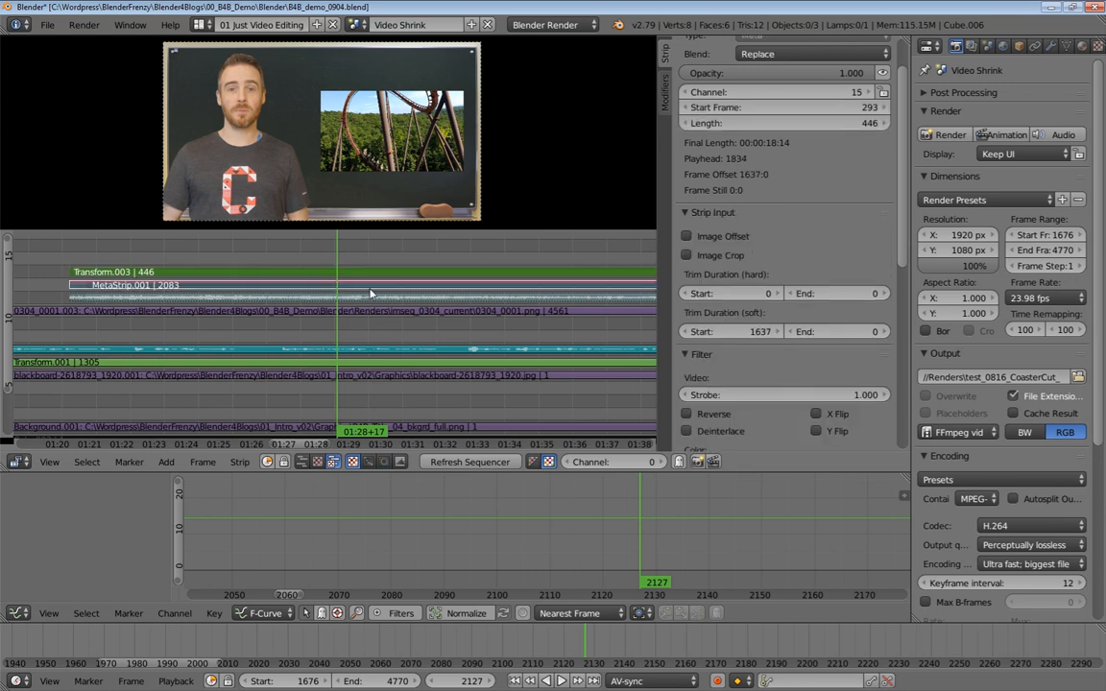
key(h)
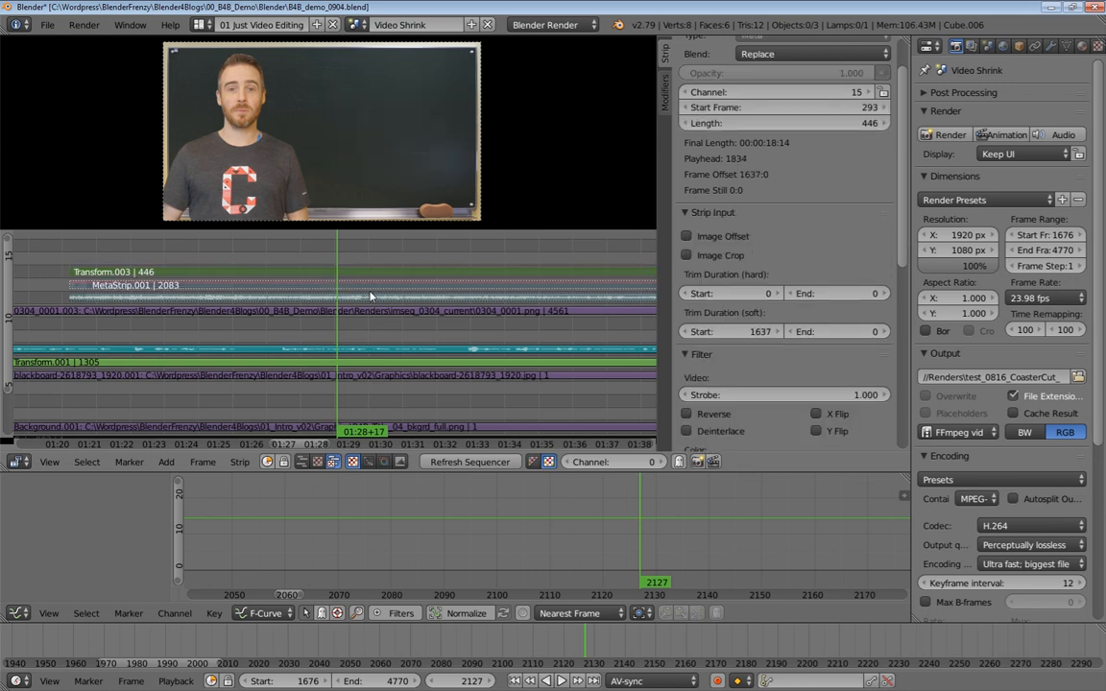
Play back the section of the timeline without the overlay, forwards and backwards
ctrl+middle_drag(364, 328, 383, 321)
click(458, 465)
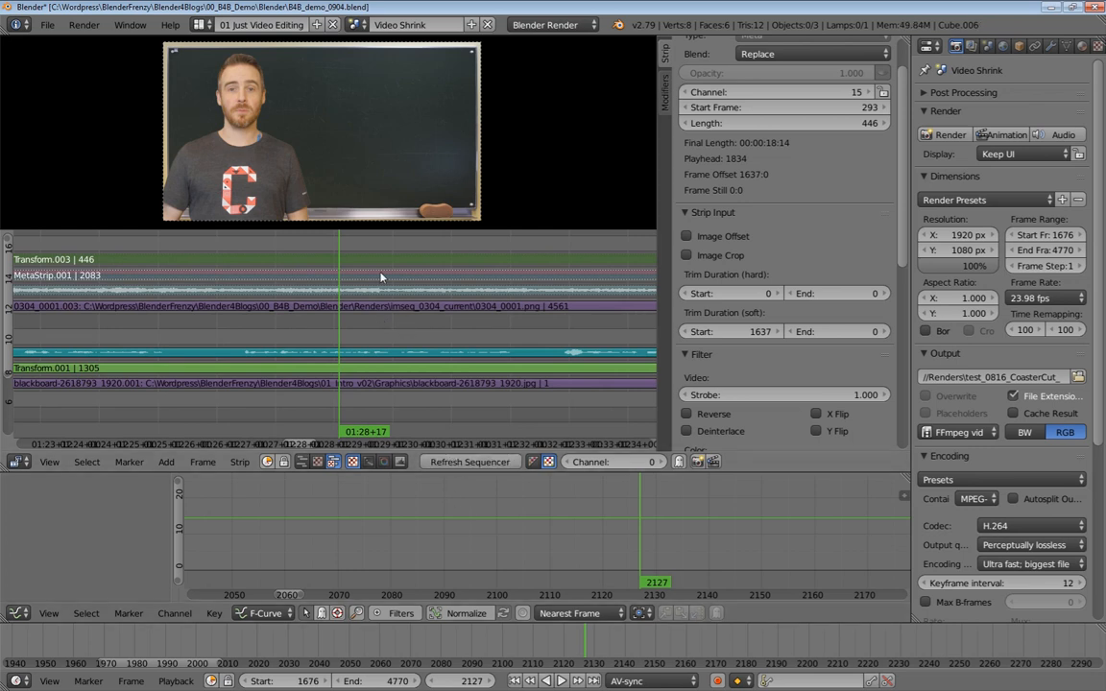
key(alt+a)
key(alt+a)
ctrl+middle_drag(392, 335, 413, 324)
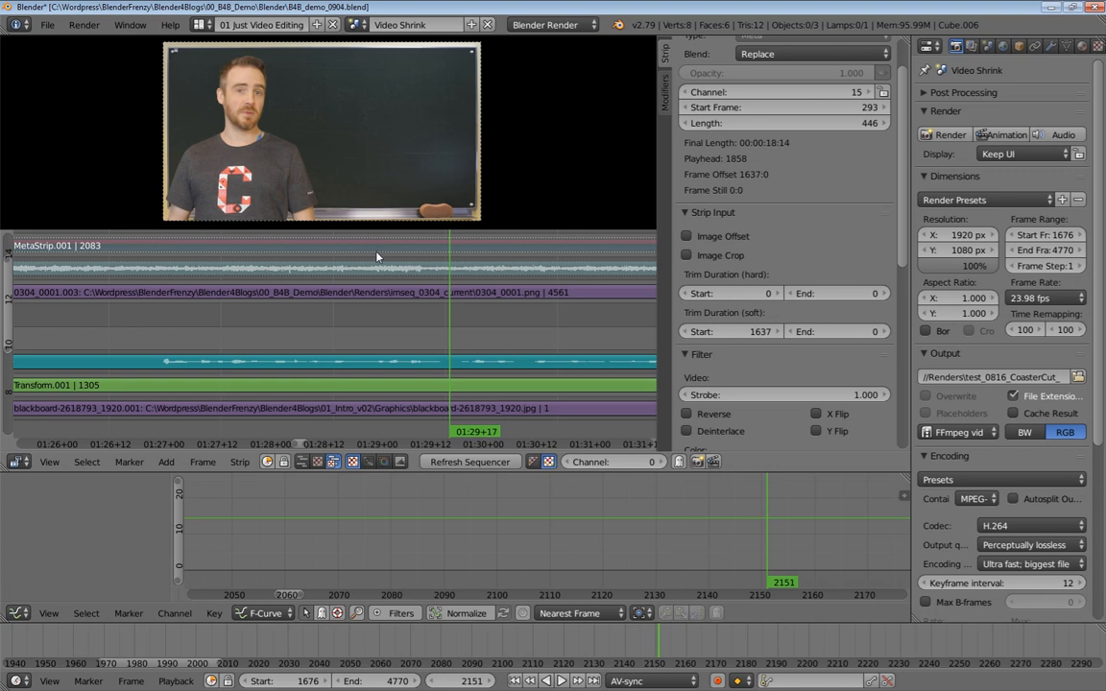
key(shift+alt+a)
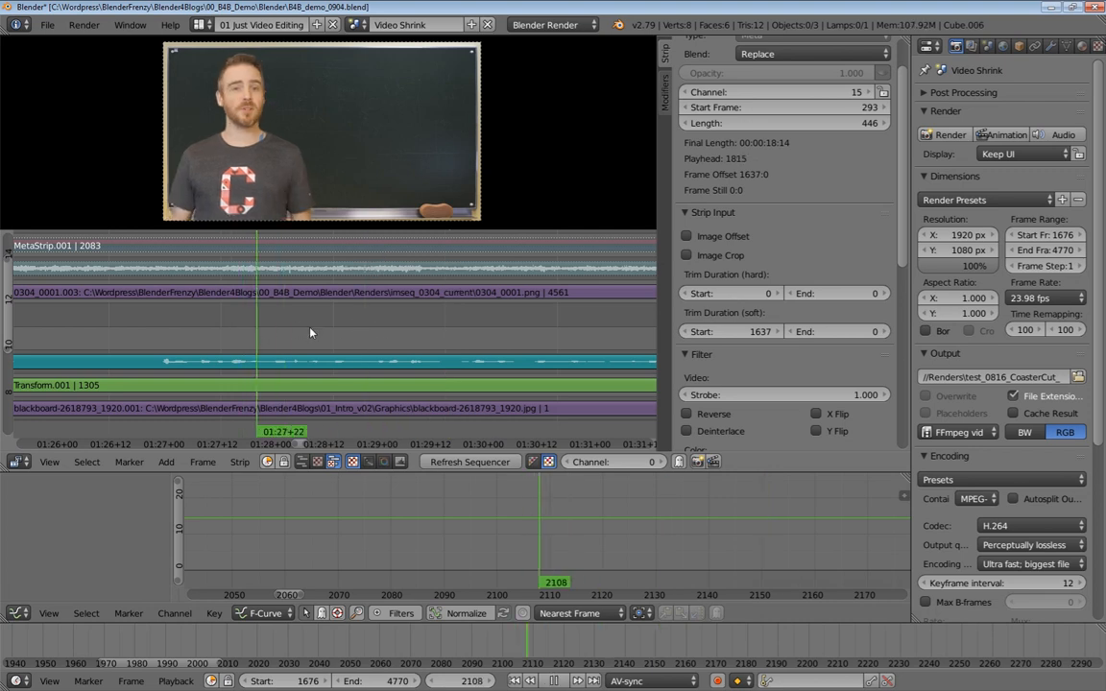
key(alt+a)
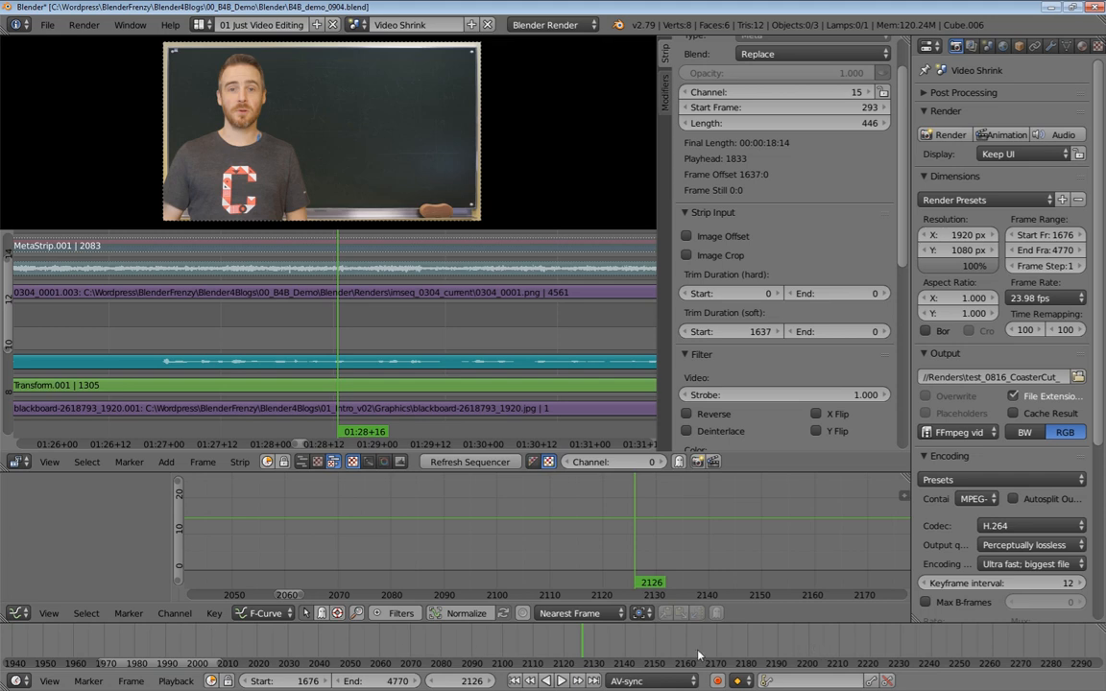
click(18, 613)
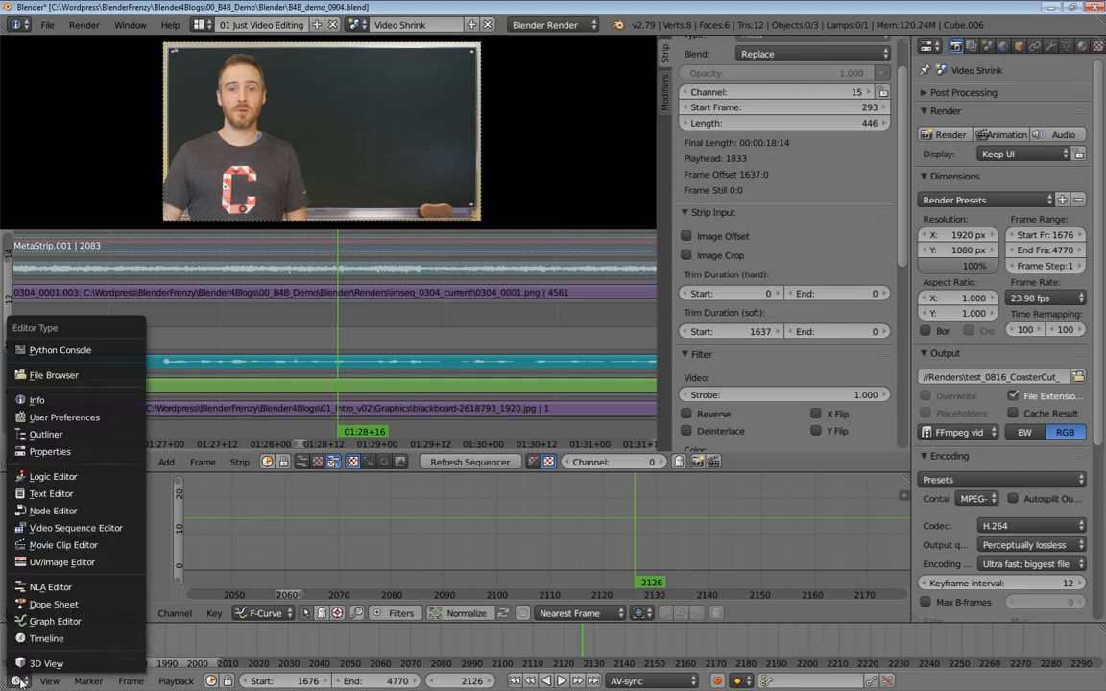
click(52, 642)
click(176, 681)
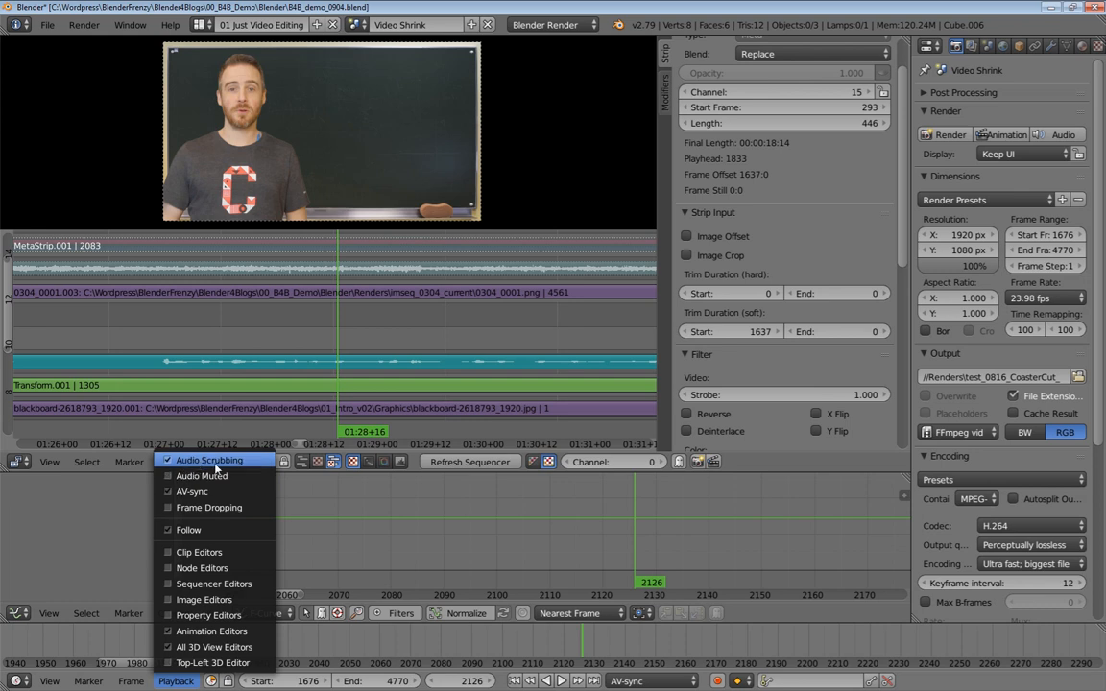
Play back and scrub through the timeline around the end of the rollercoaster clip
key(alt+a)
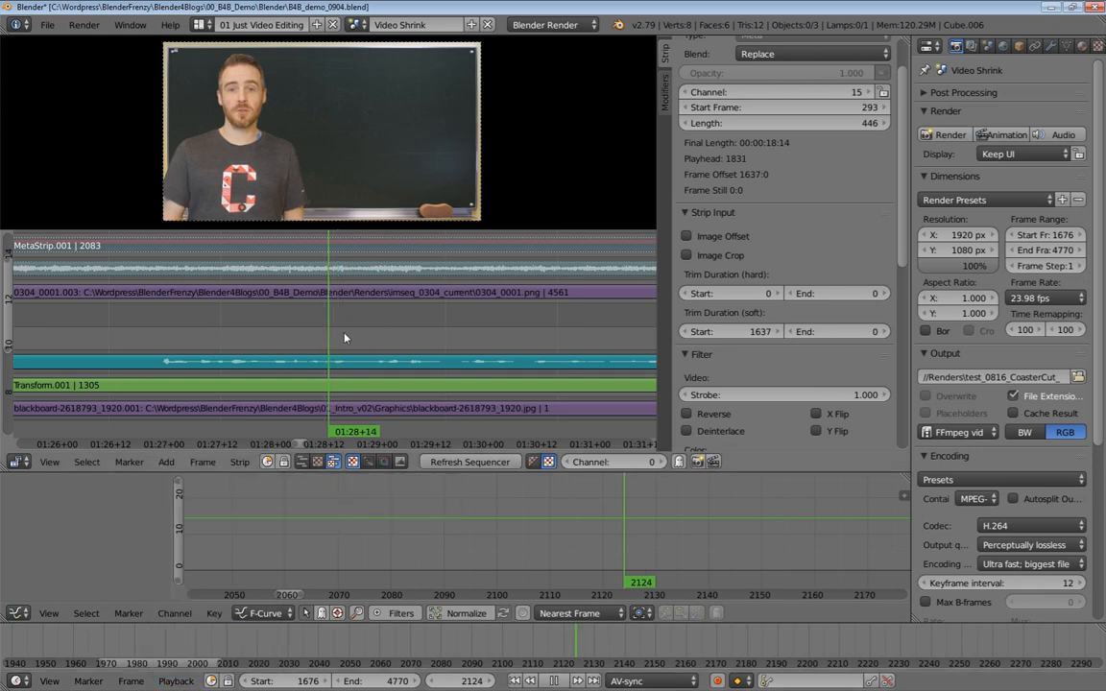
drag(401, 339, 160, 319)
key(alt+a)
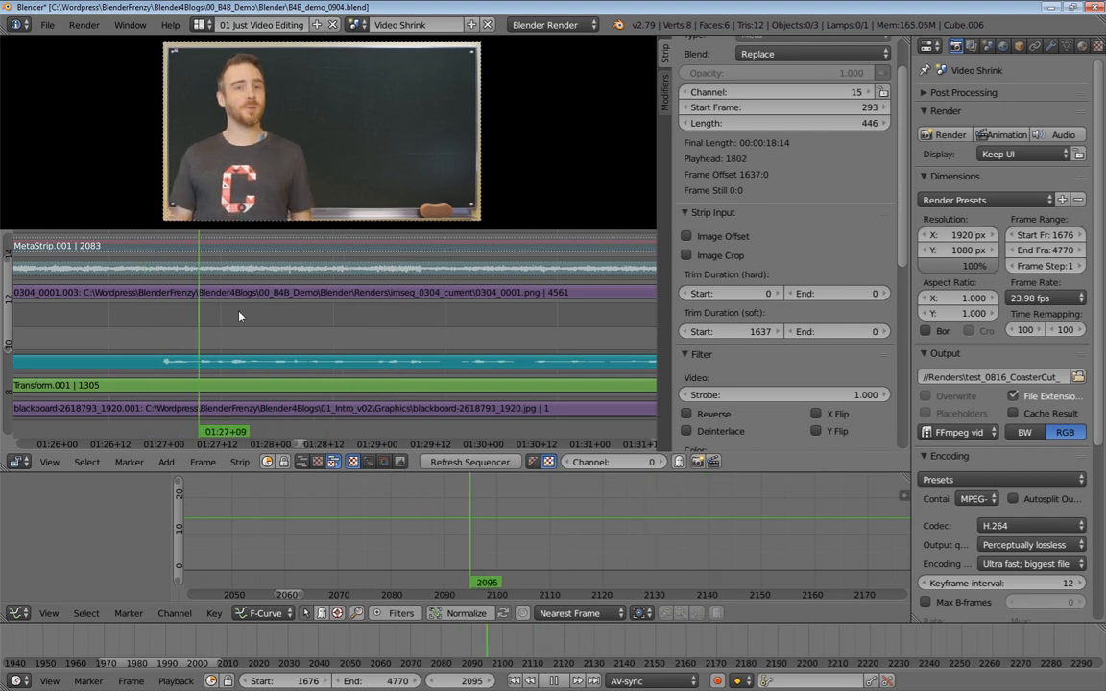
key(alt+a)
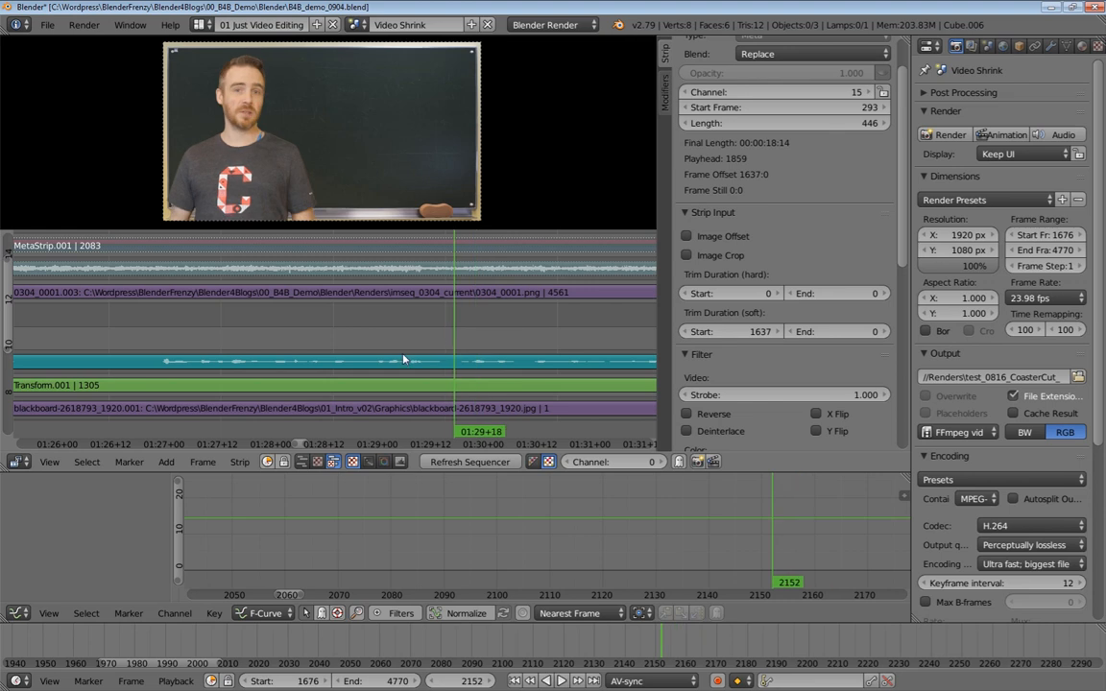
ctrl+middle_drag(443, 364, 413, 291)
click(291, 282)
key(alt+a)
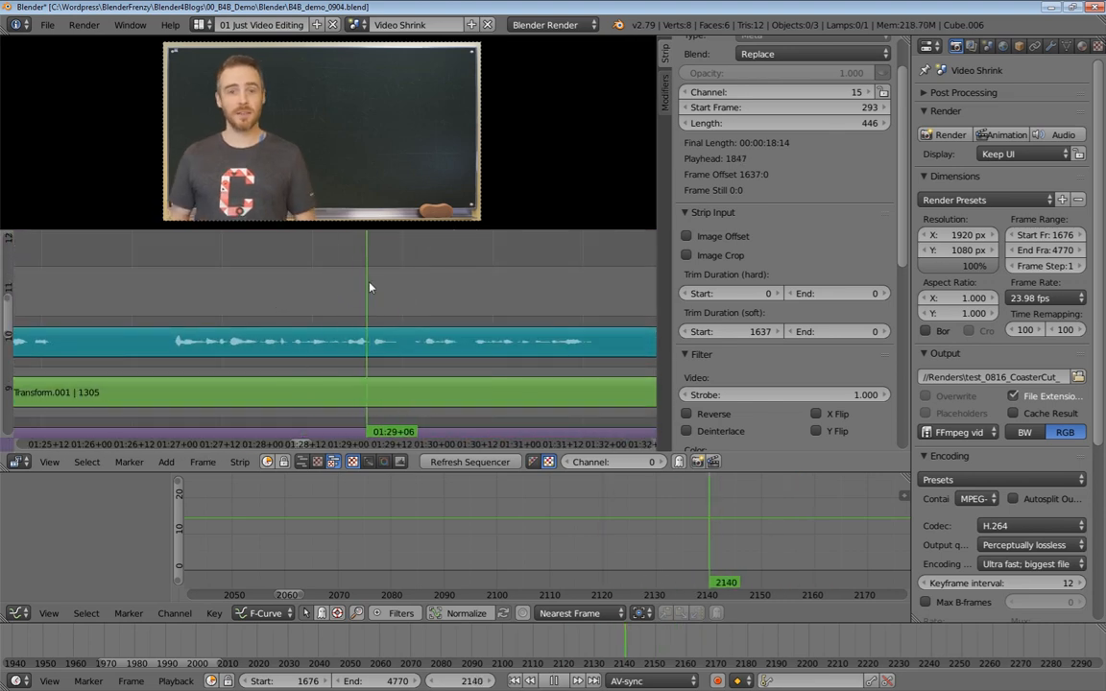
mouse_move(389, 290)
mouse_down()
mouse_move(347, 297)
mouse_move(403, 303)
mouse_up()
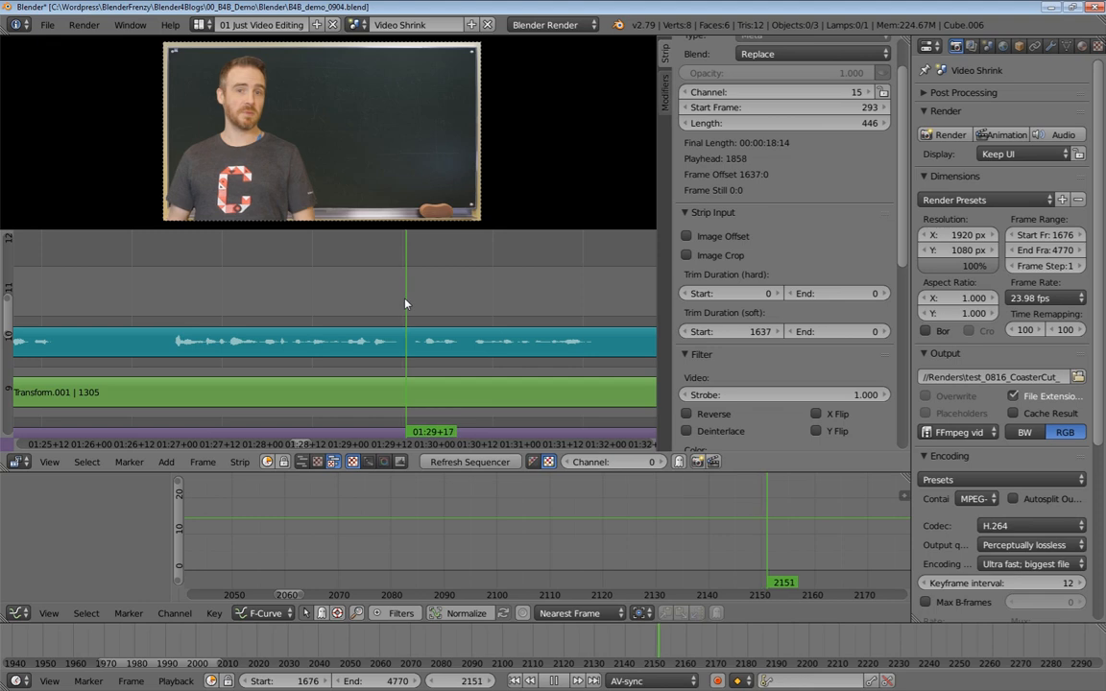
drag(404, 303, 342, 308)
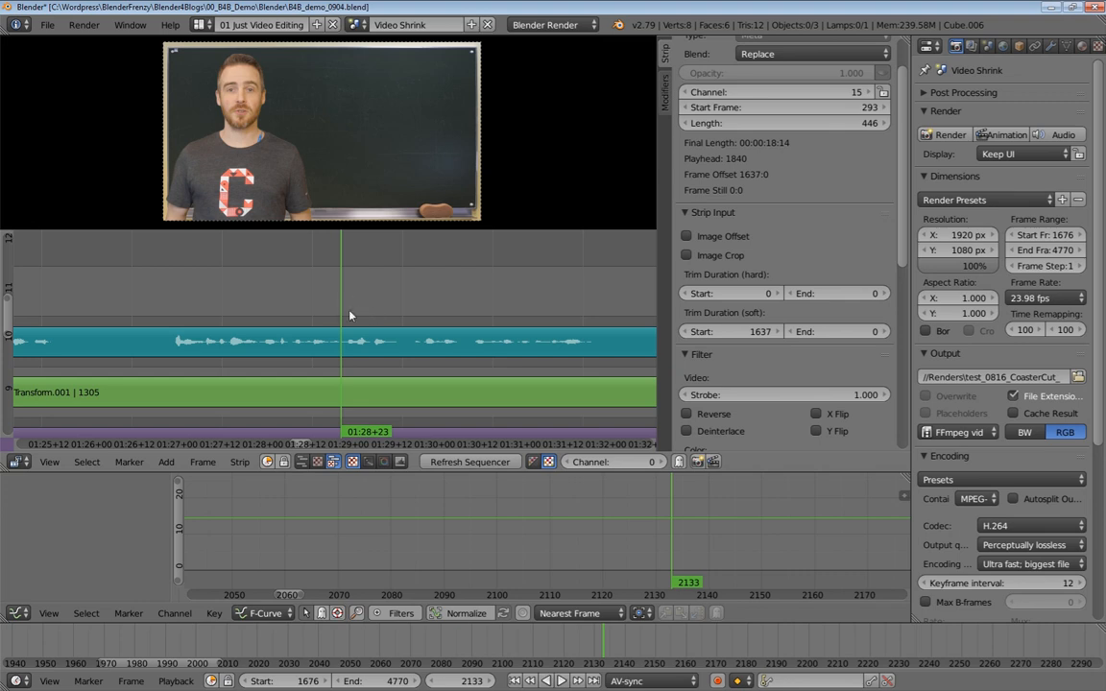
Set the current frame to 2135
click(467, 684)
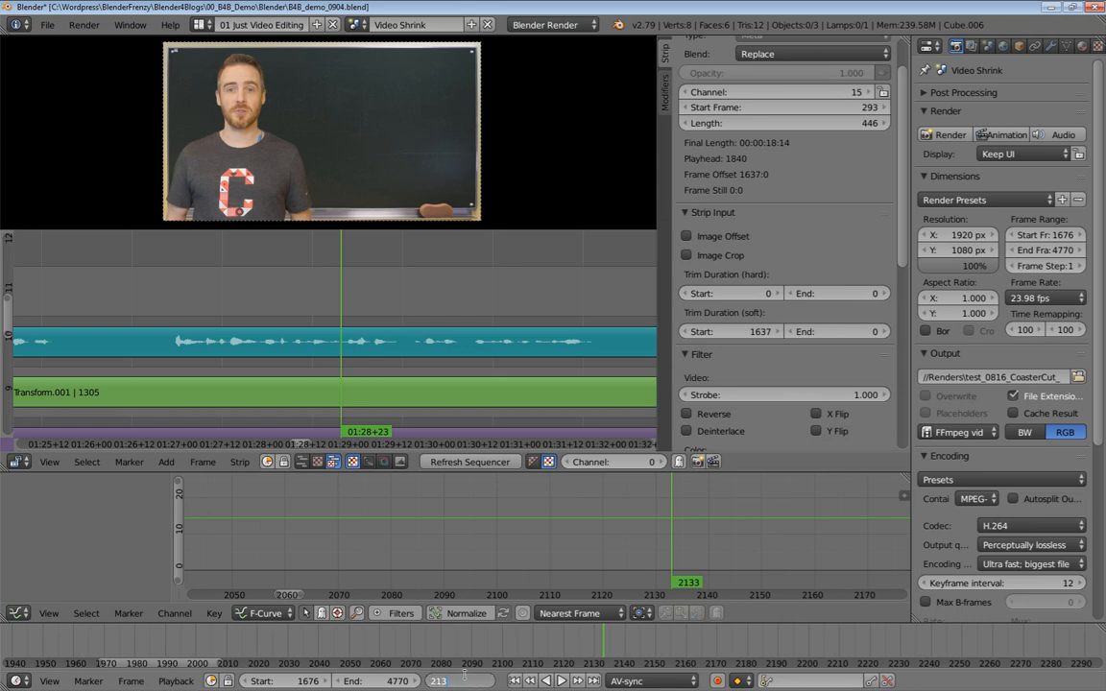
text(5)
key(Return)
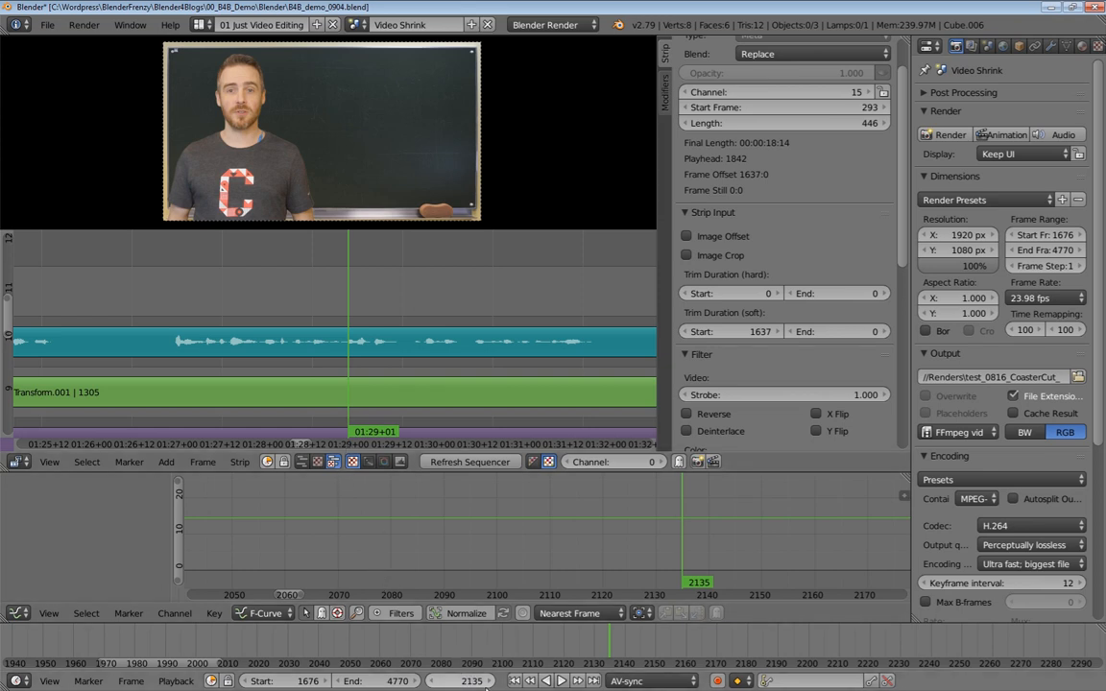
Unhide the meta strip, then insert keyframes on the Transform strip's scale and X position
shift+scroll(389, 312, up, 2)
ctrl+middle_drag(398, 312, 394, 375)
middle_drag(387, 332, 406, 359)
right_click(384, 287)
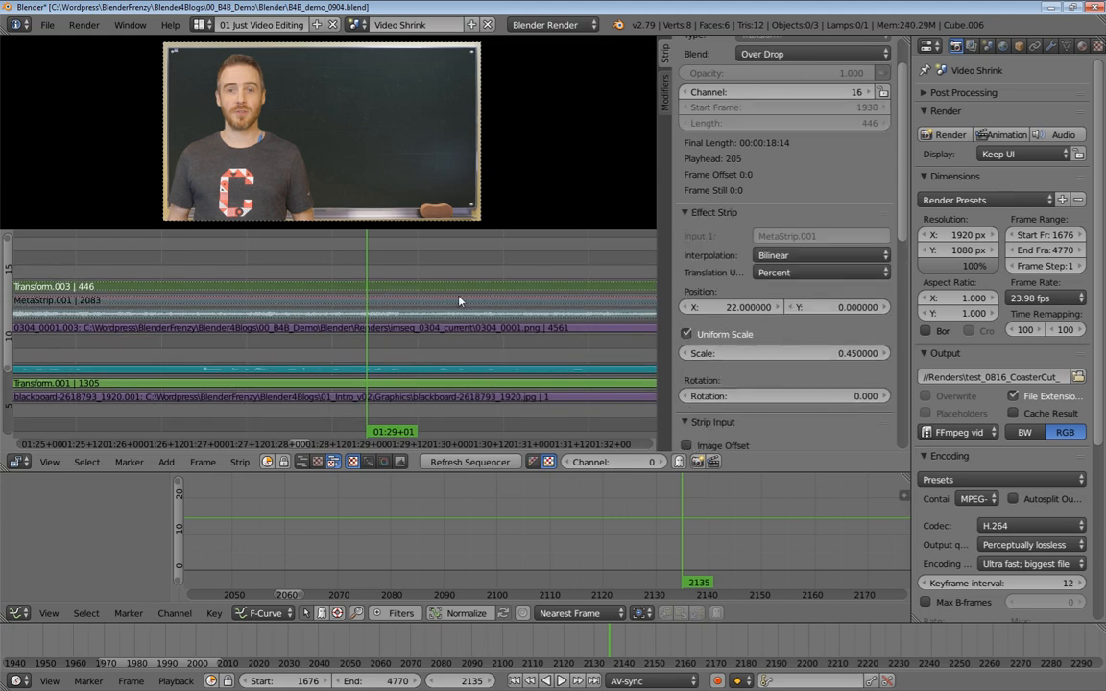
key(alt+h)
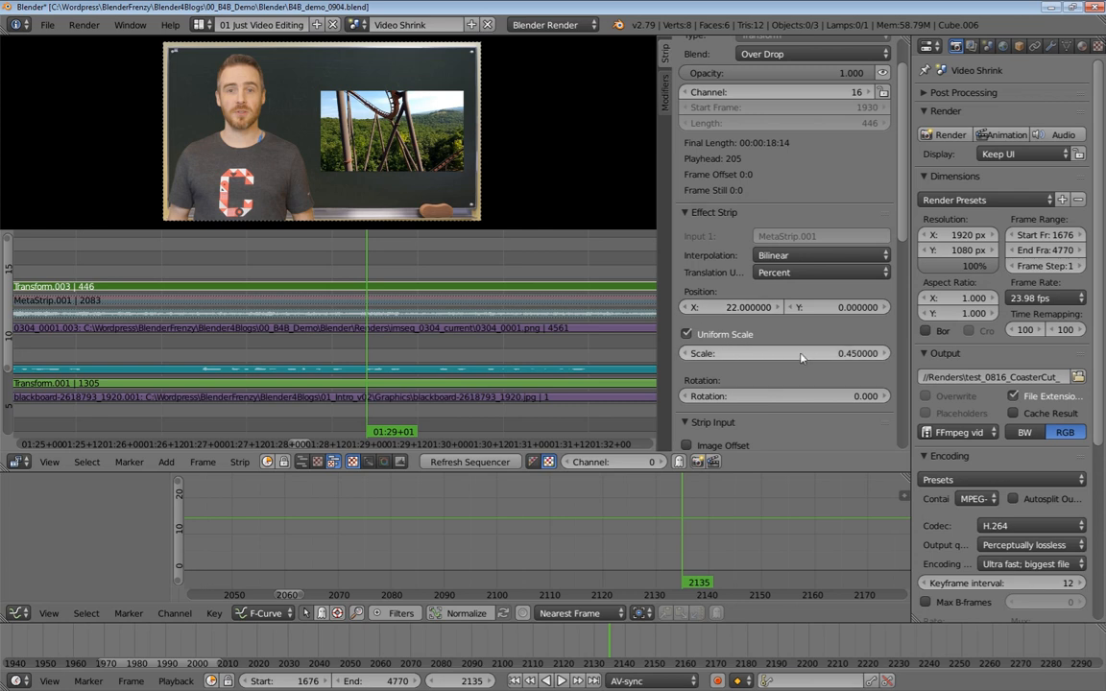
key(i)
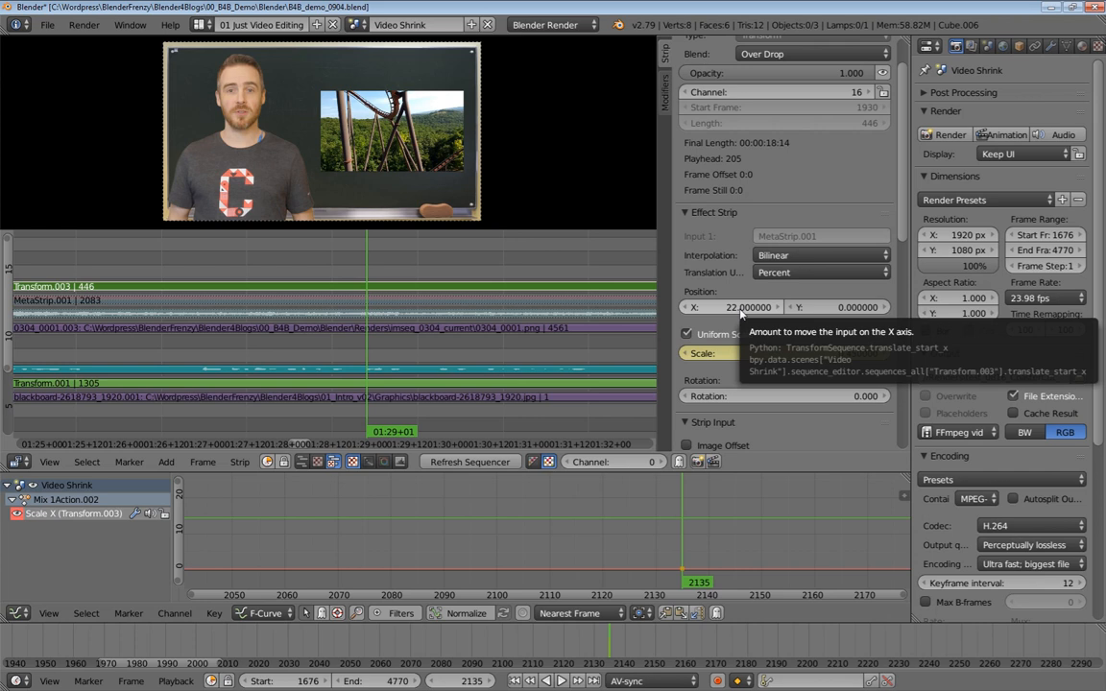
key(i)
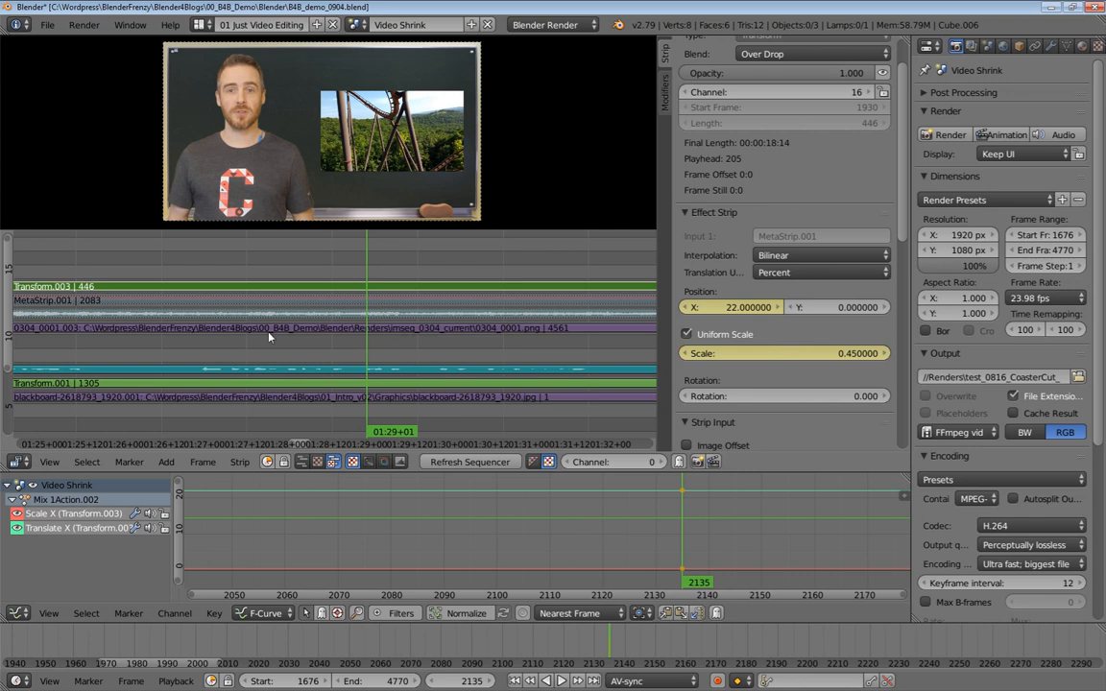
Play back the timeline from around frame 2119 to review the overlay
middle_drag(329, 356, 457, 350)
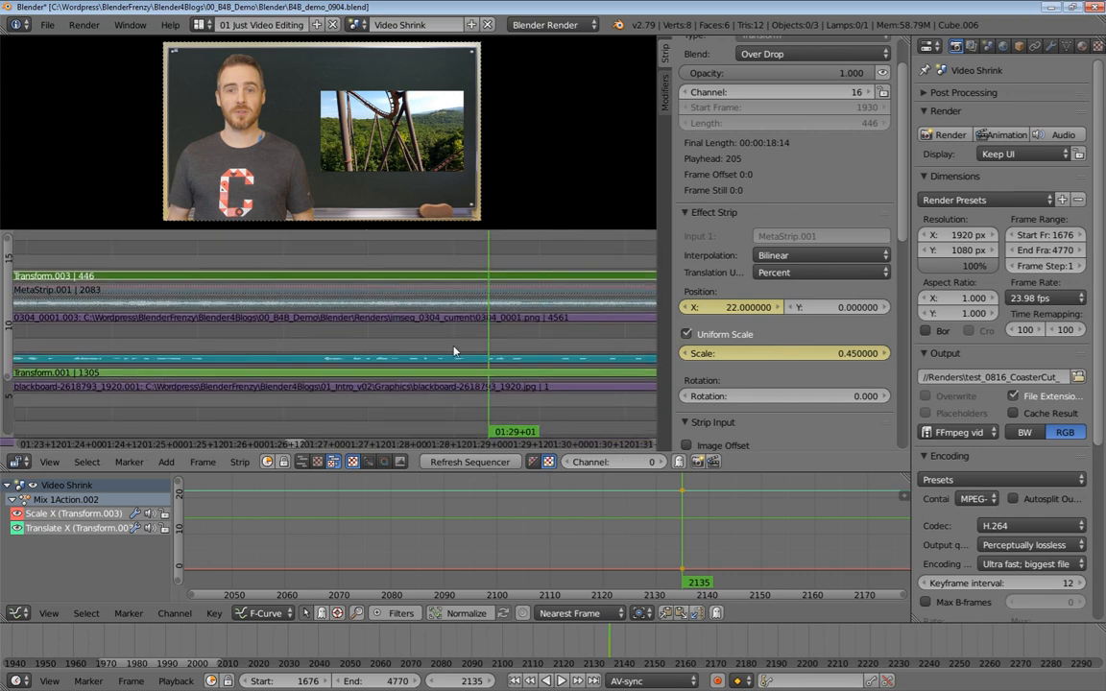
click(314, 279)
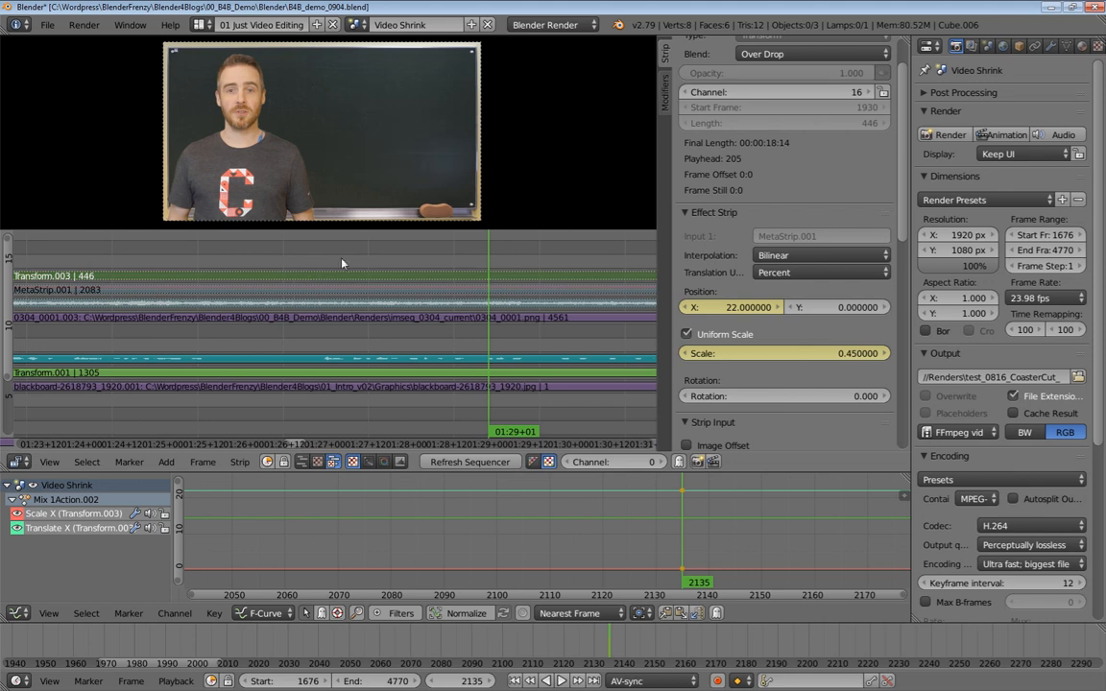
key(alt+a)
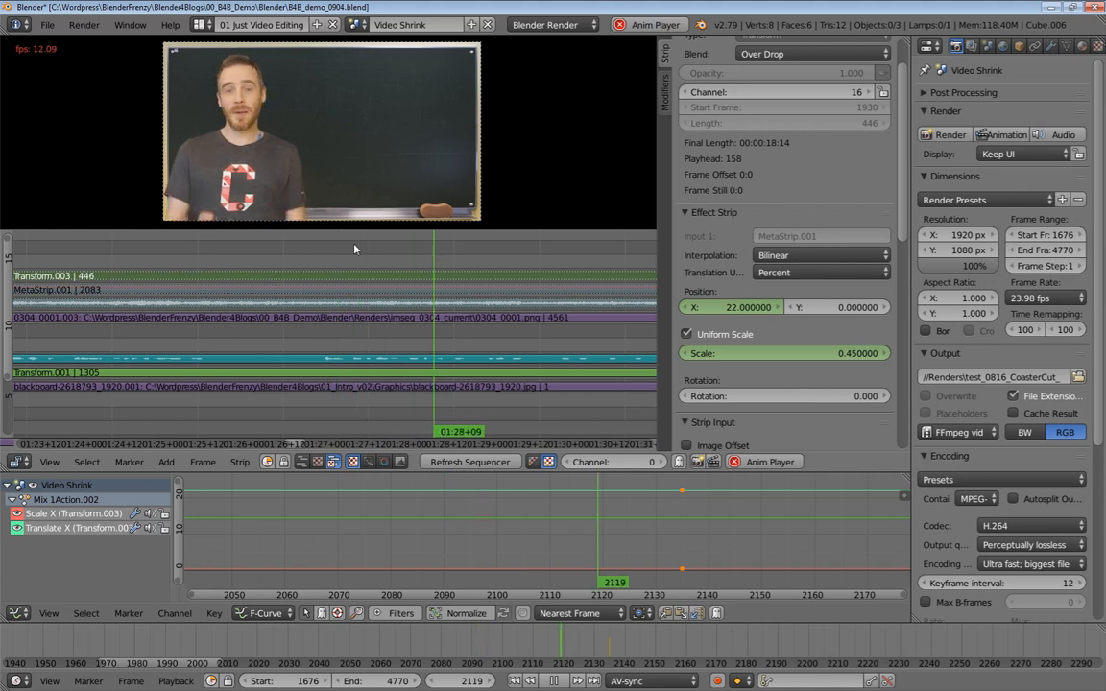
At frame 2087, set the Transform strip's X position to 0 and scale to 1, and keyframe both
click(320, 252)
mouse_move(320, 253)
mouse_down()
mouse_move(350, 250)
mouse_move(324, 248)
mouse_move(325, 270)
mouse_up()
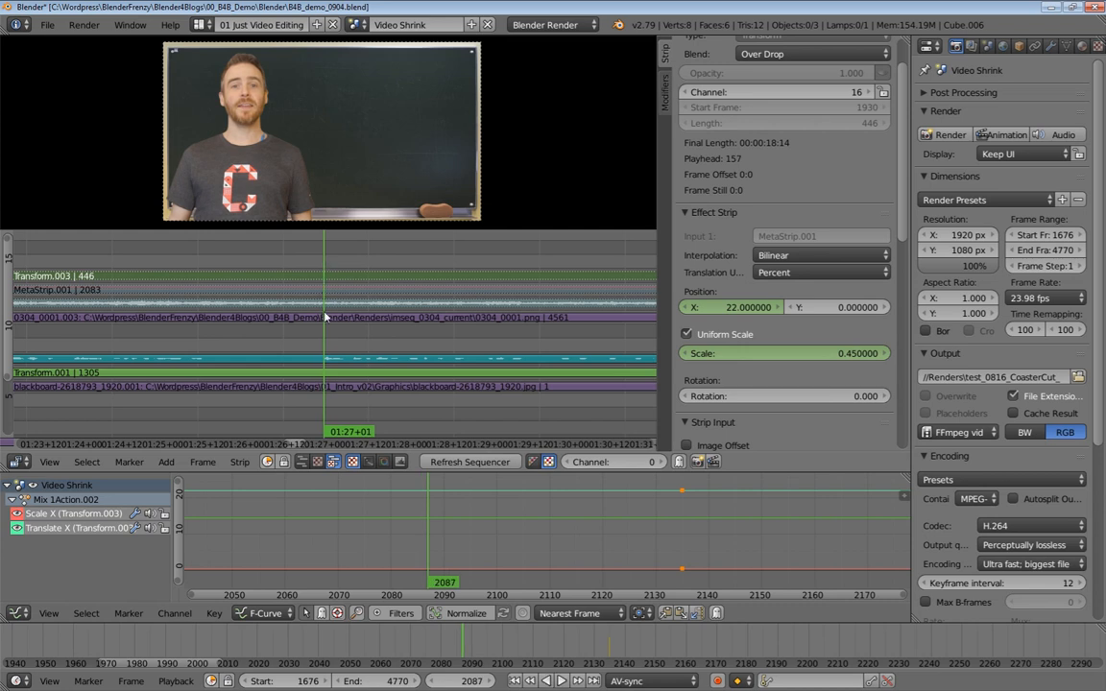
click(738, 305)
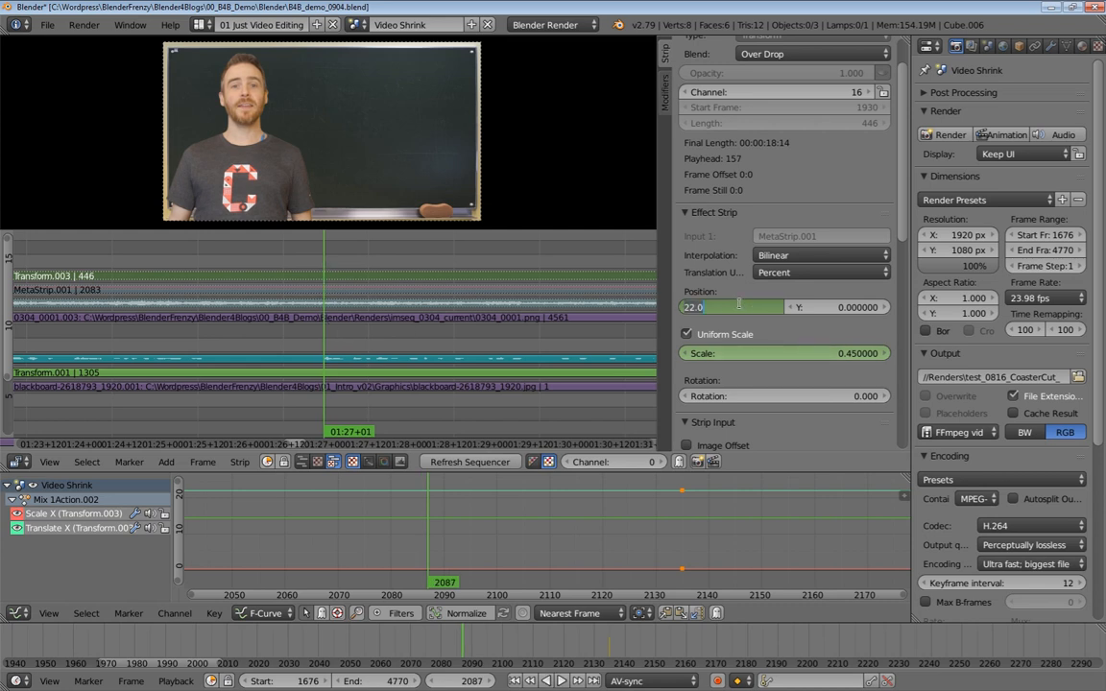
text(0)
key(Return)
click(797, 354)
text(1)
key(Return)
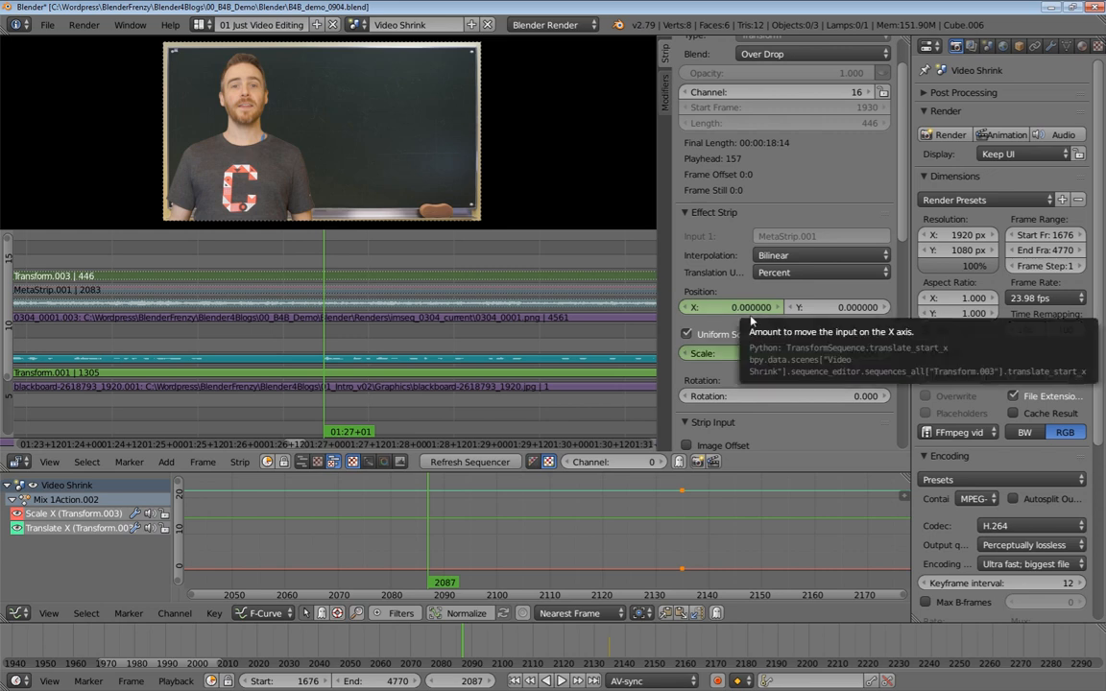
key(i)
key(i)
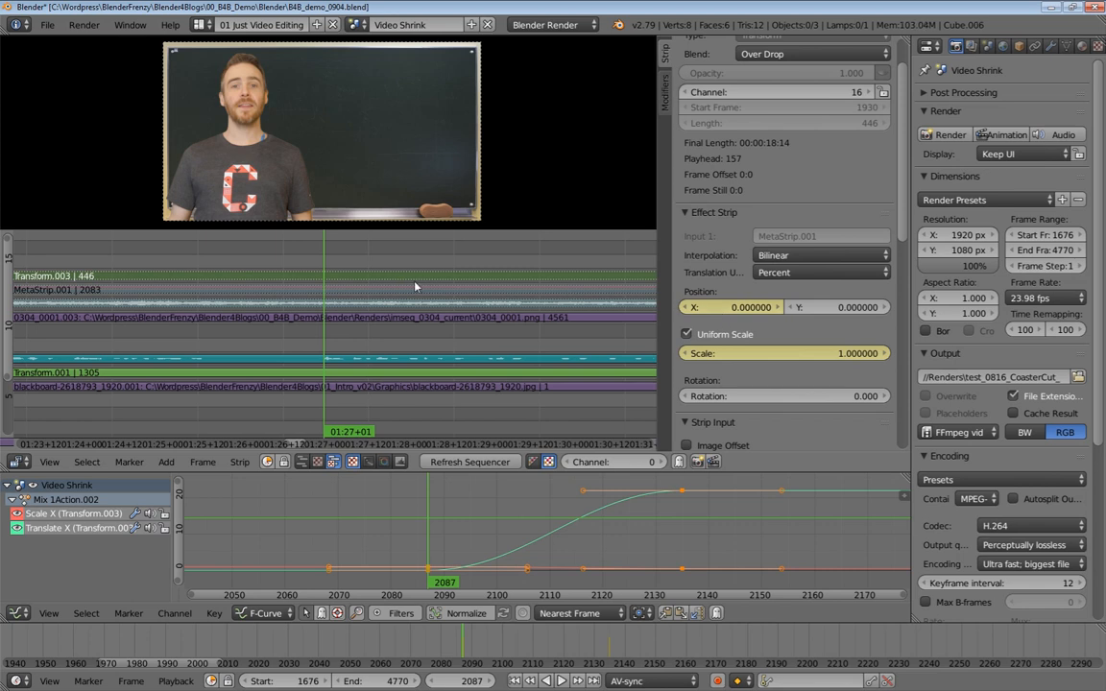
Unmute the meta strip and play back the animated shrink of the overlay
key(alt+h)
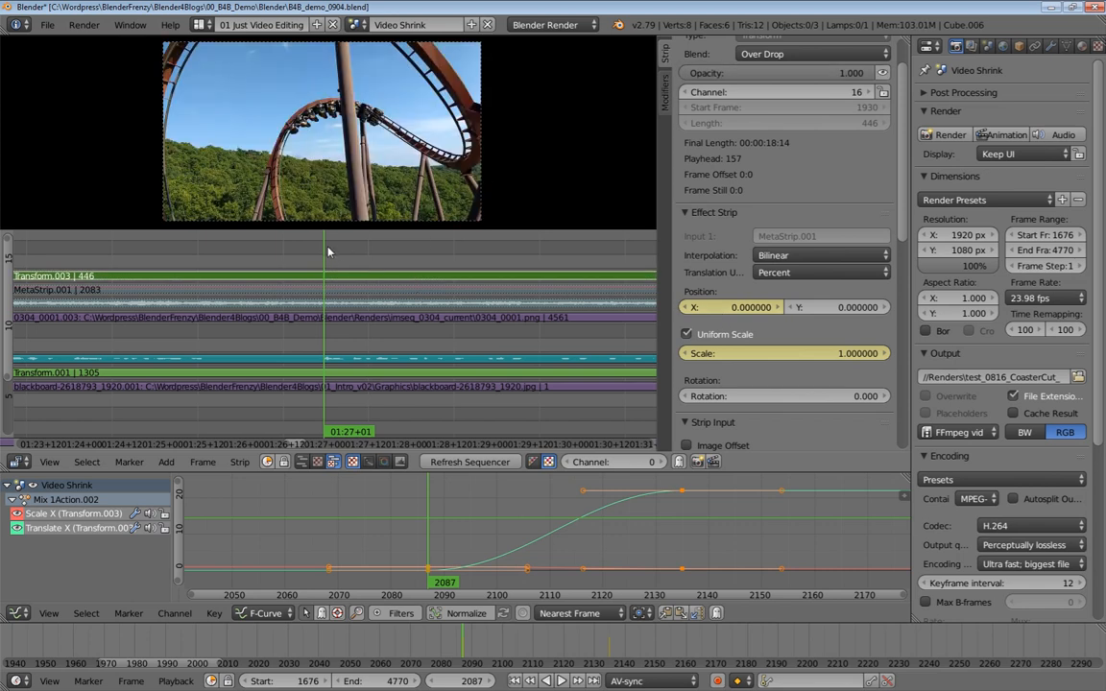
key(alt+a)
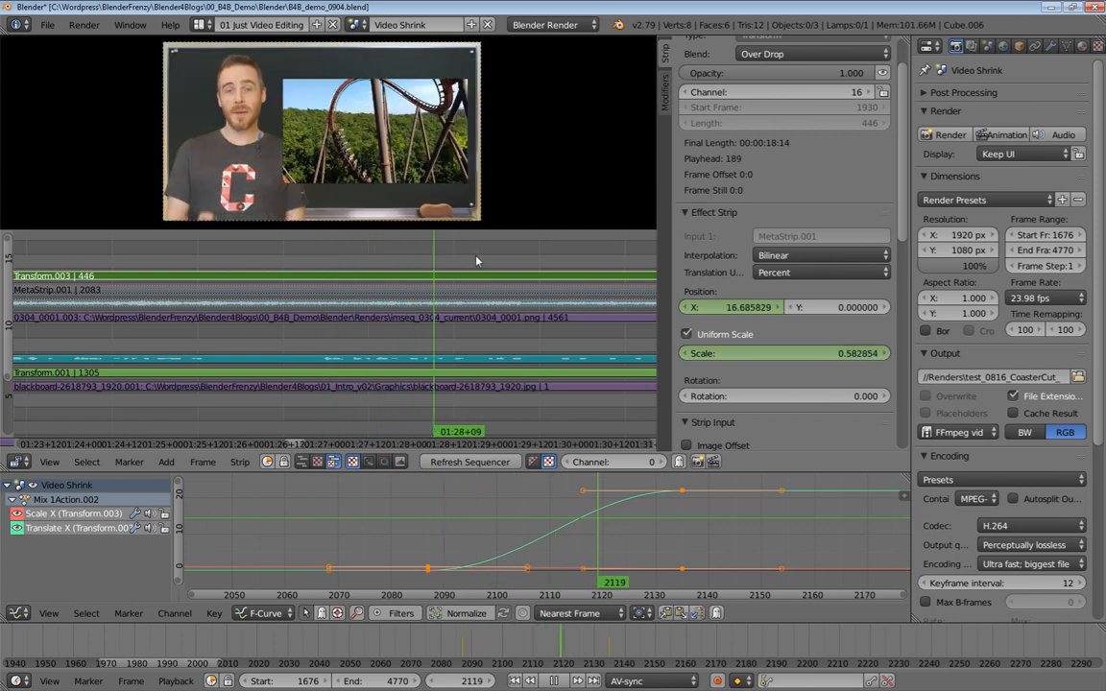
key(alt+a)
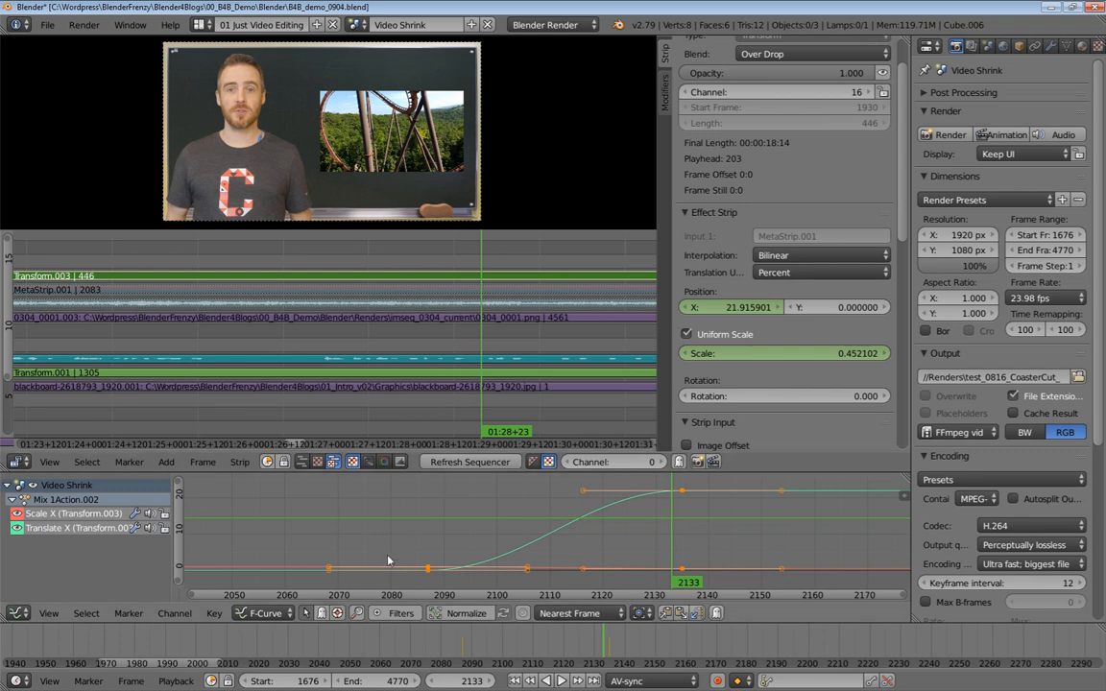
Turn off audio scrubbing in the playback options
click(176, 681)
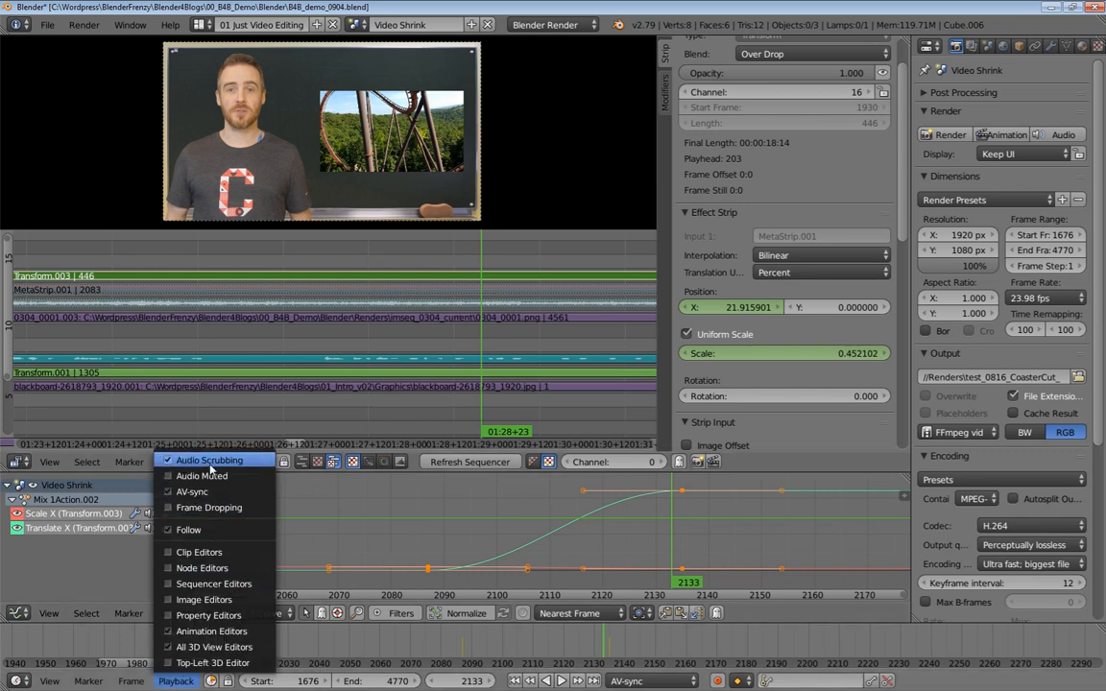
click(211, 465)
click(176, 681)
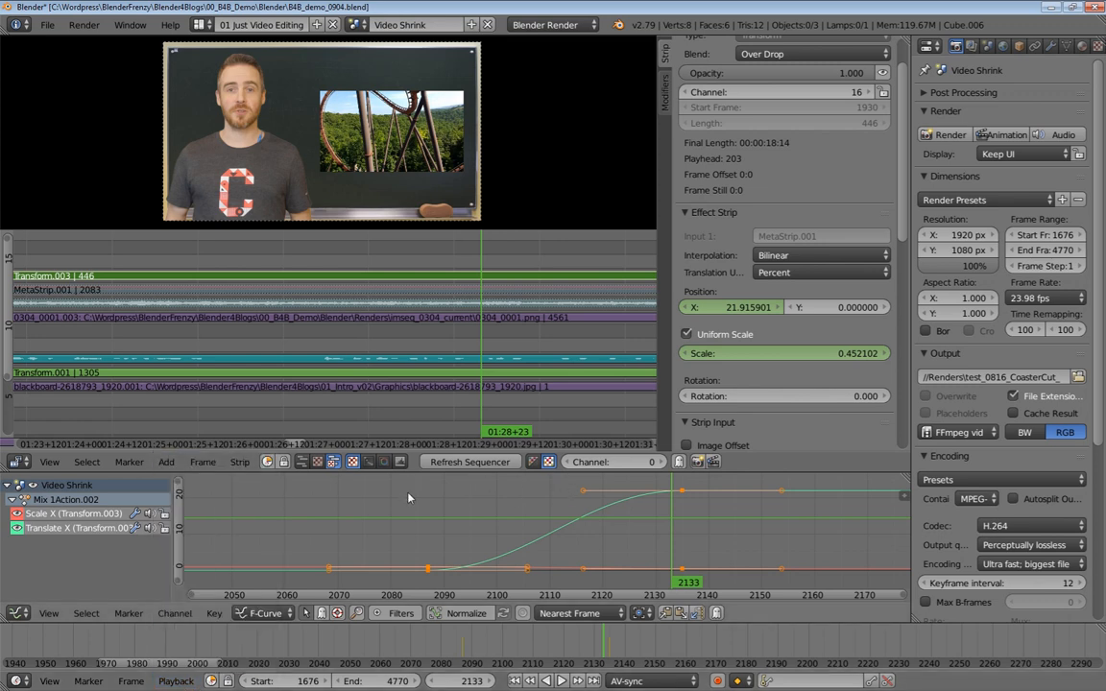
Select the audio strip, refresh the sequencer, and play back from about frame 2101
right_click(442, 361)
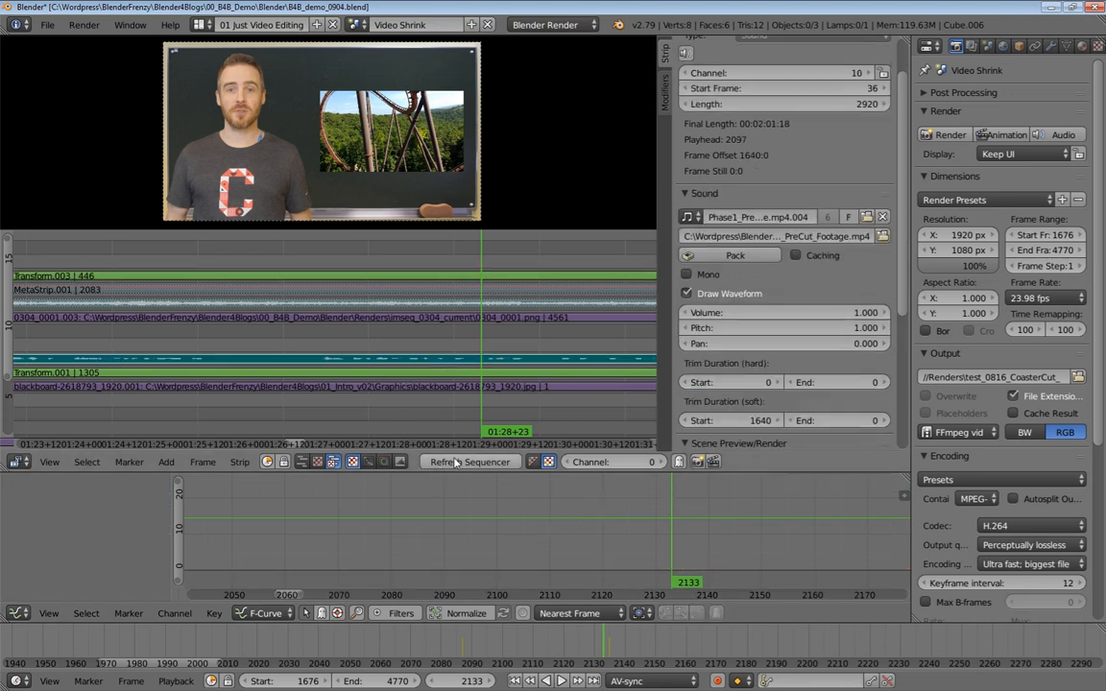
click(470, 463)
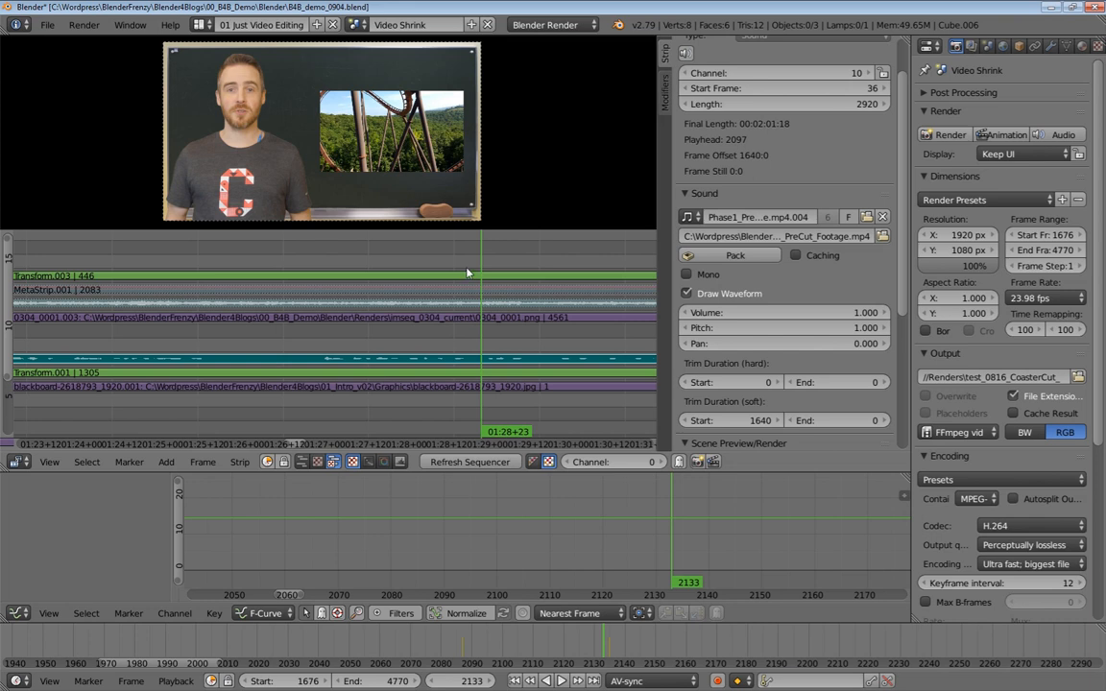
mouse_move(382, 253)
mouse_down()
mouse_move(358, 256)
mouse_move(393, 255)
mouse_up()
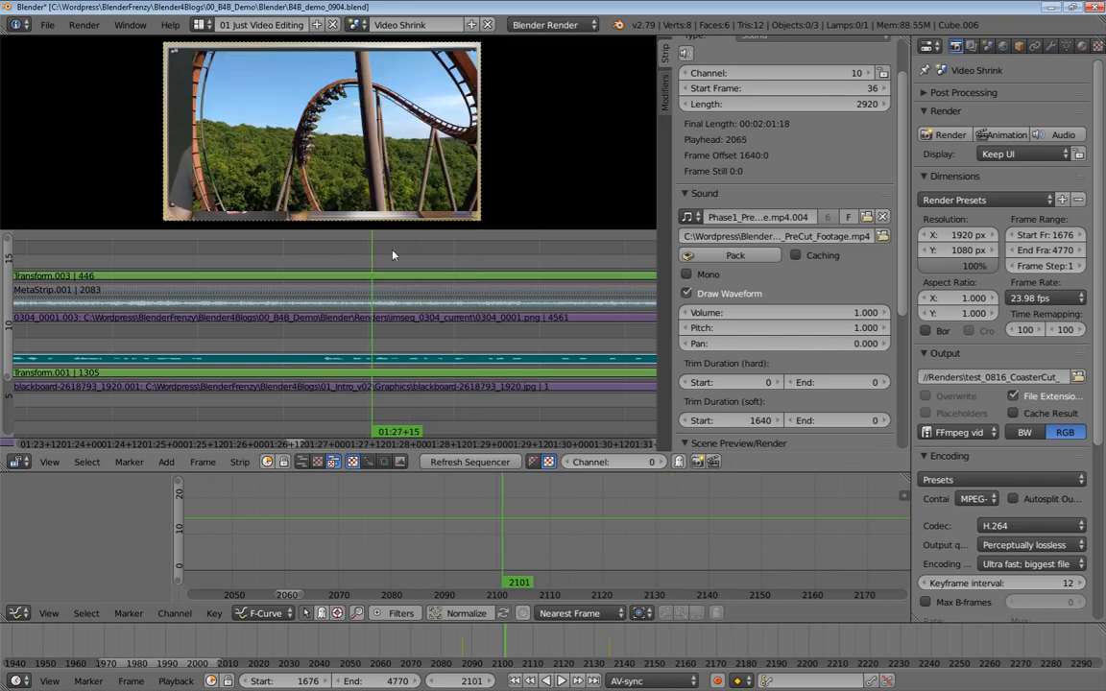
click(296, 255)
key(alt+a)
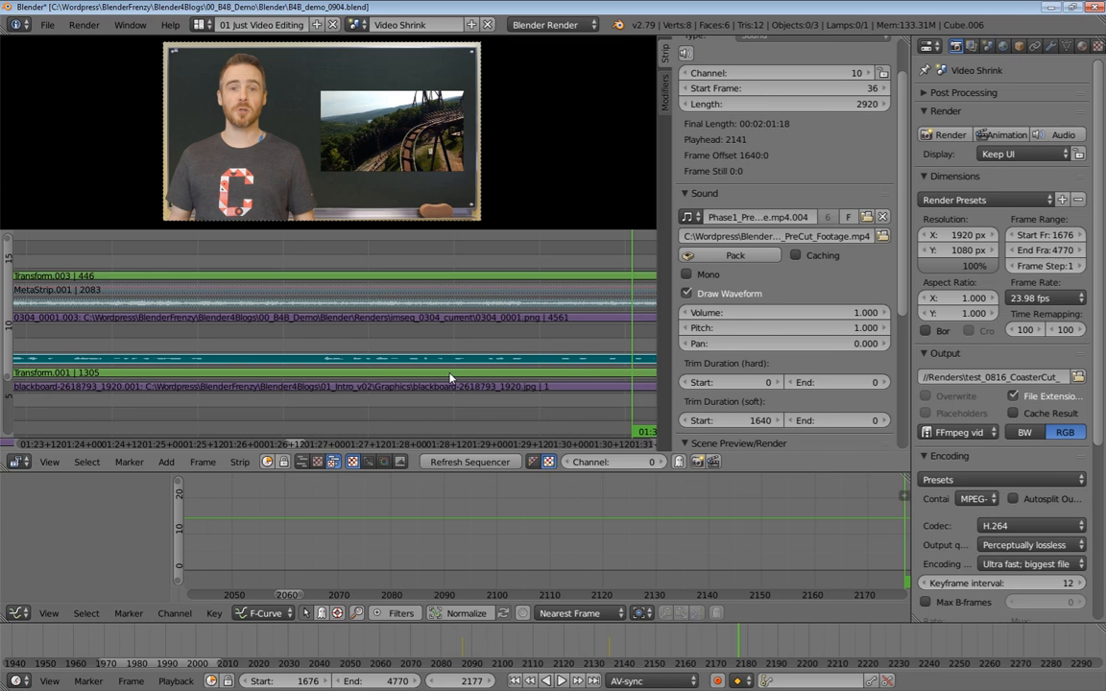
Zoom the sequencer in on the overlay strips and play back the scale transition several times
scroll(569, 307, down, 6)
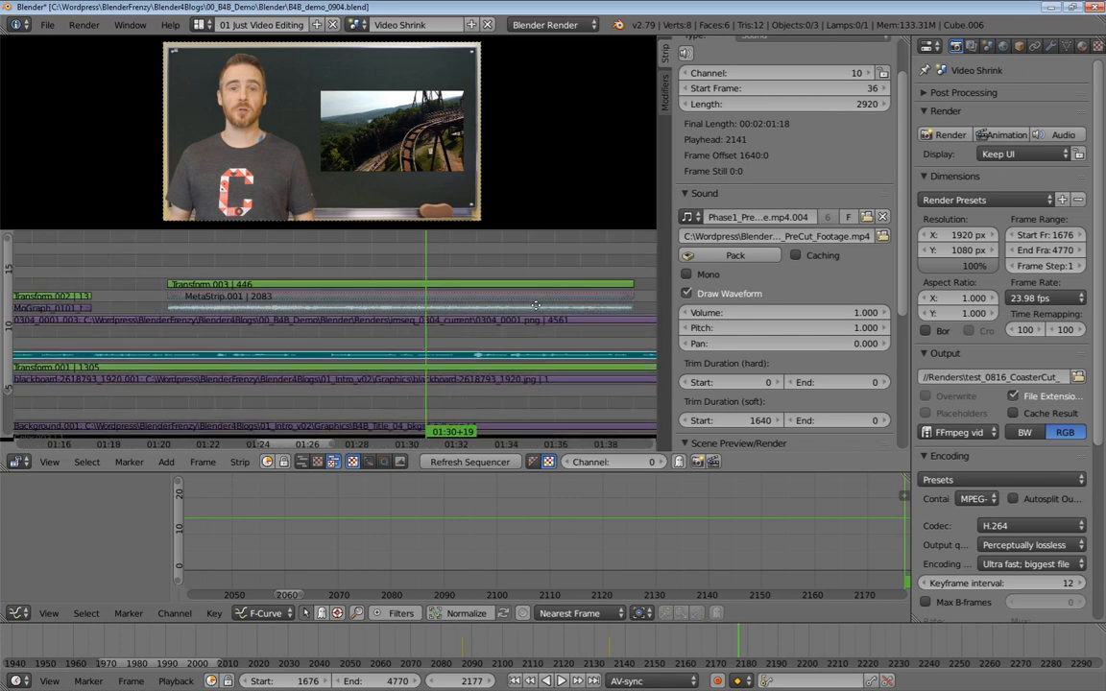
scroll(525, 314, up, 5)
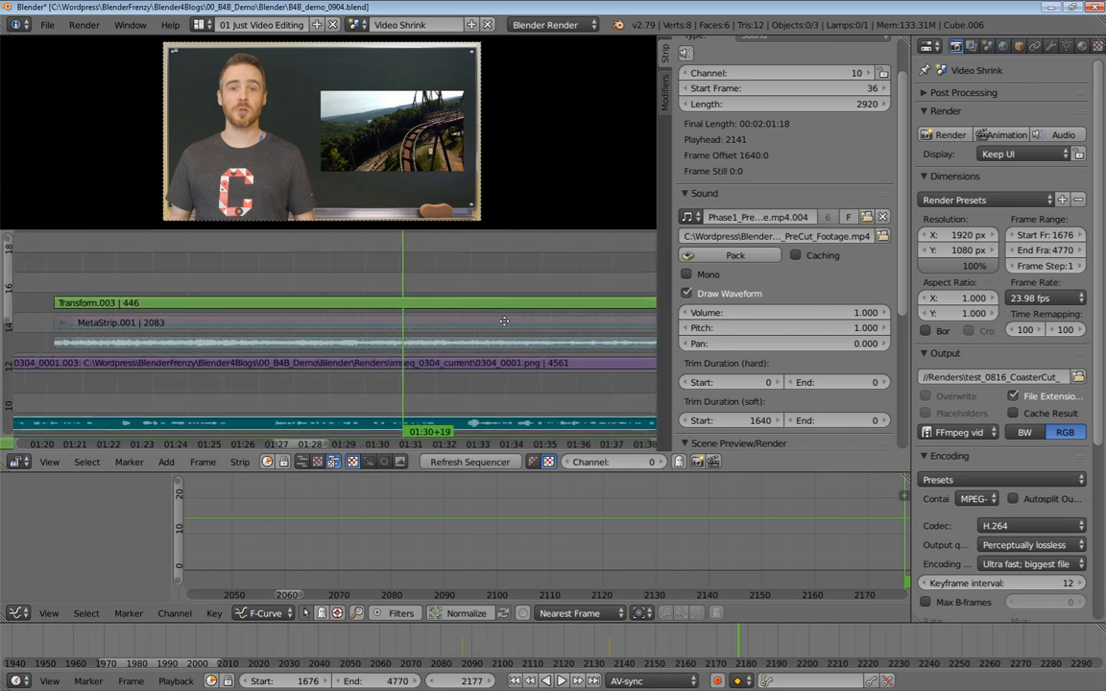
scroll(465, 326, up, 2)
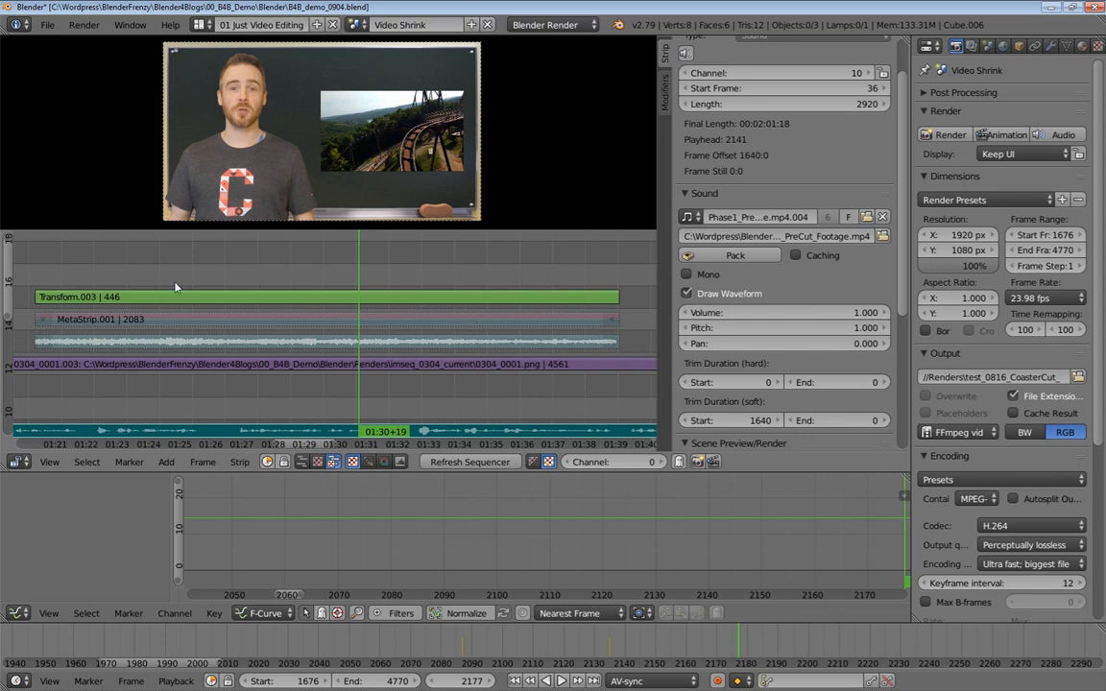
right_click(244, 320)
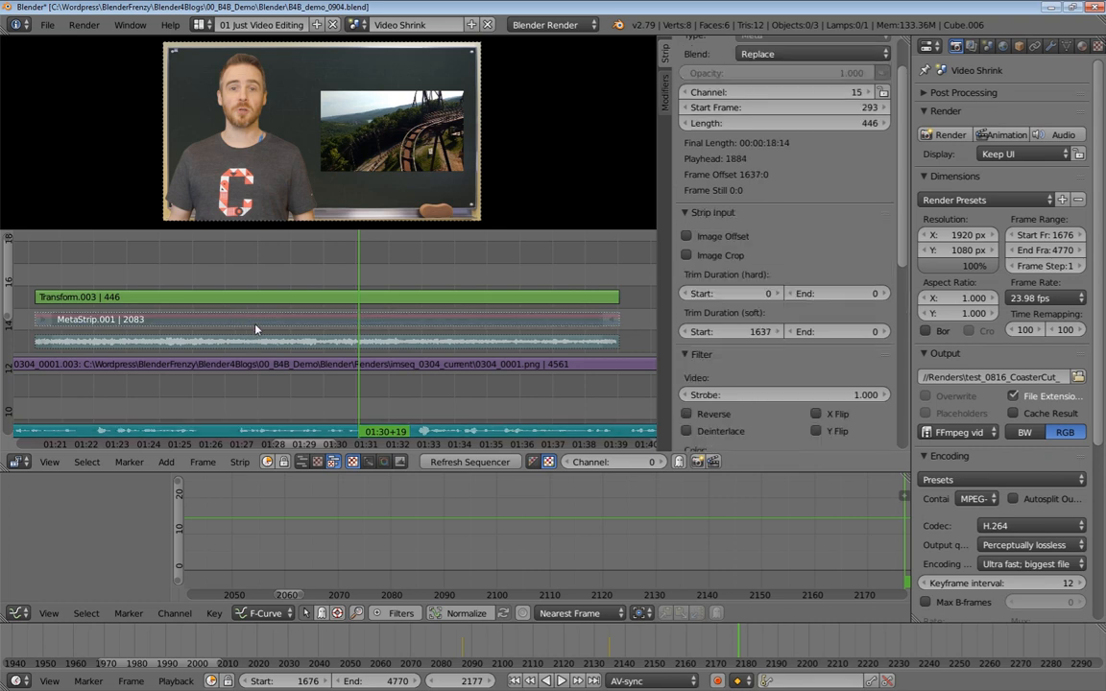
right_click(303, 298)
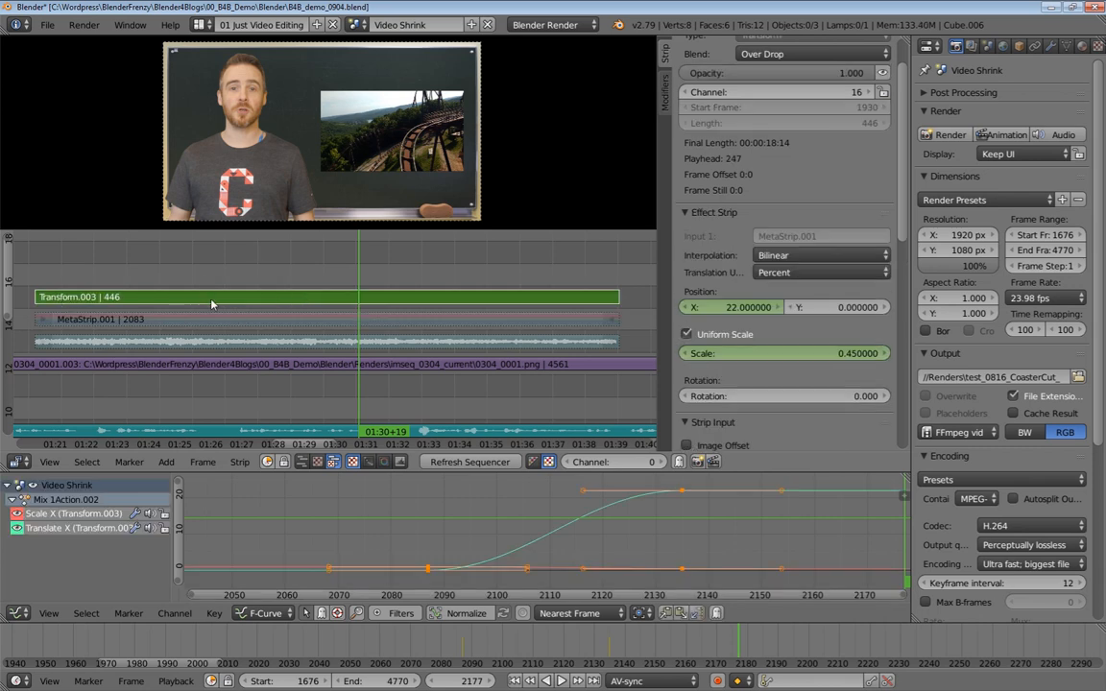
click(242, 311)
key(alt+a)
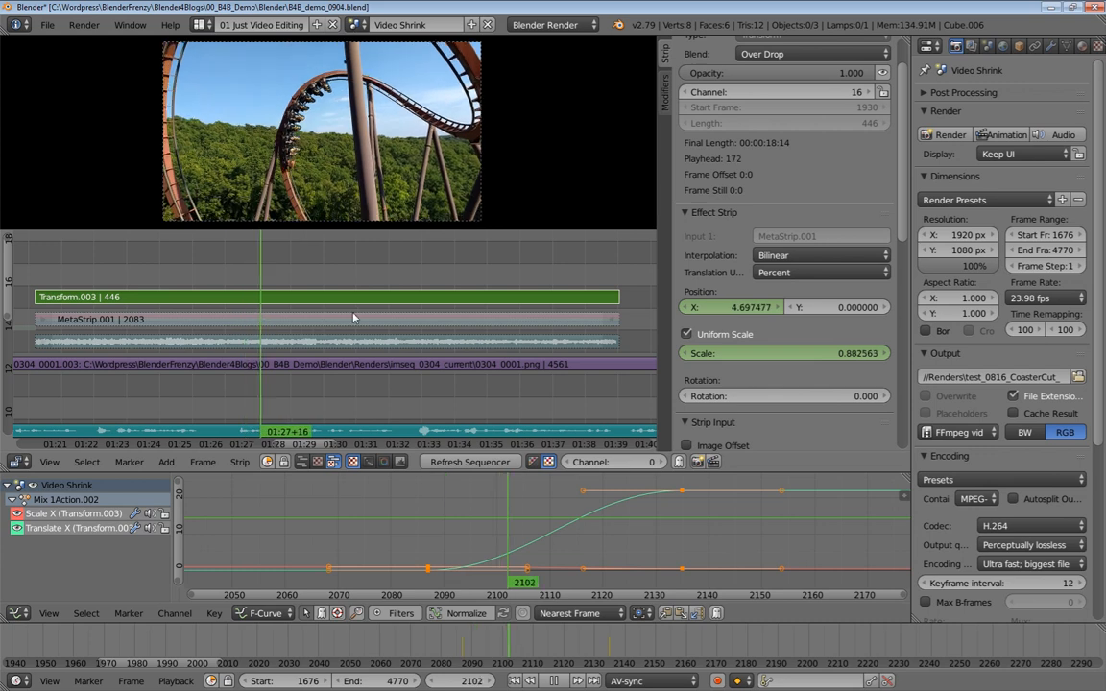
drag(287, 318, 211, 315)
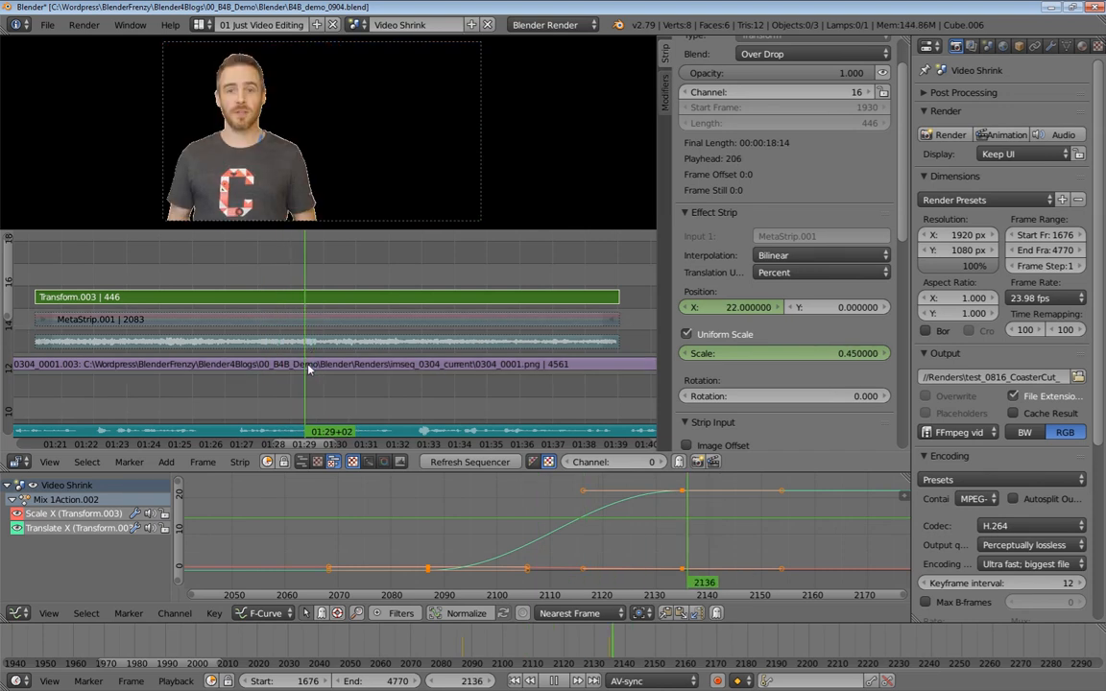
drag(370, 367, 370, 366)
drag(249, 301, 344, 299)
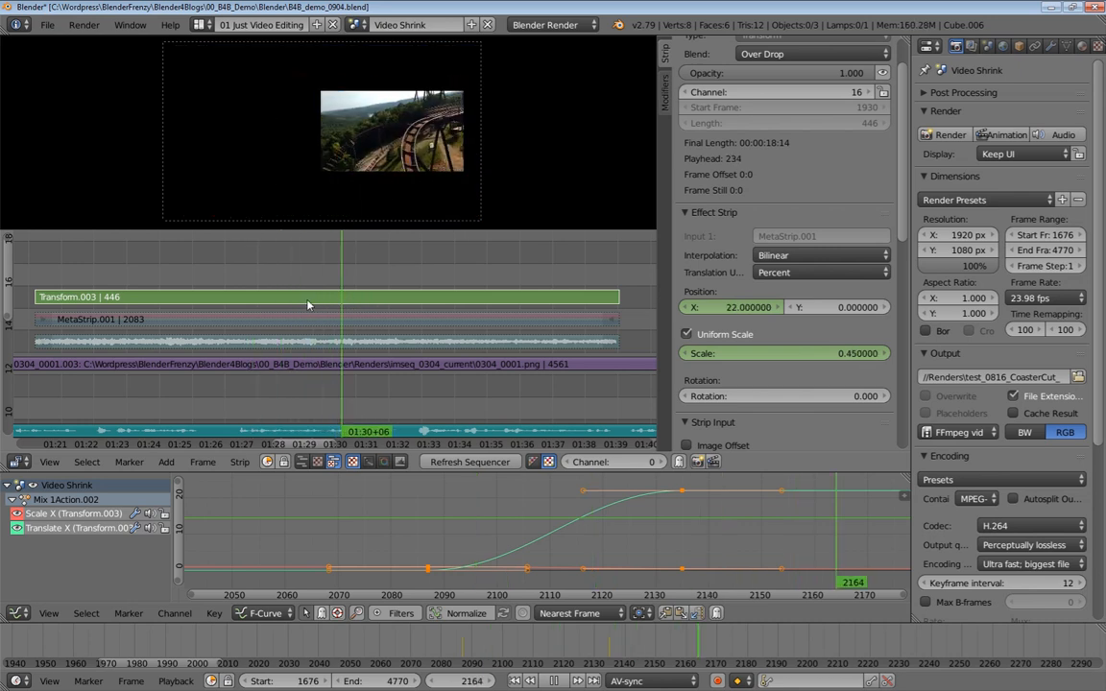
drag(242, 301, 254, 317)
key(alt+a)
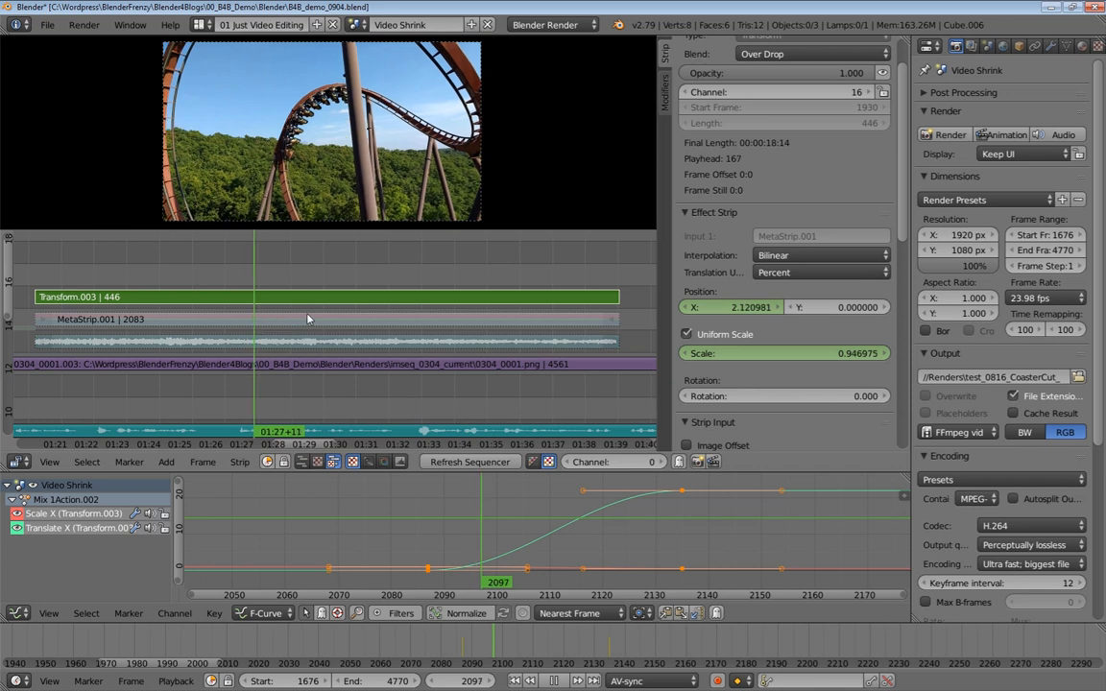
Mute the meta strip again
click(306, 318)
right_click(306, 323)
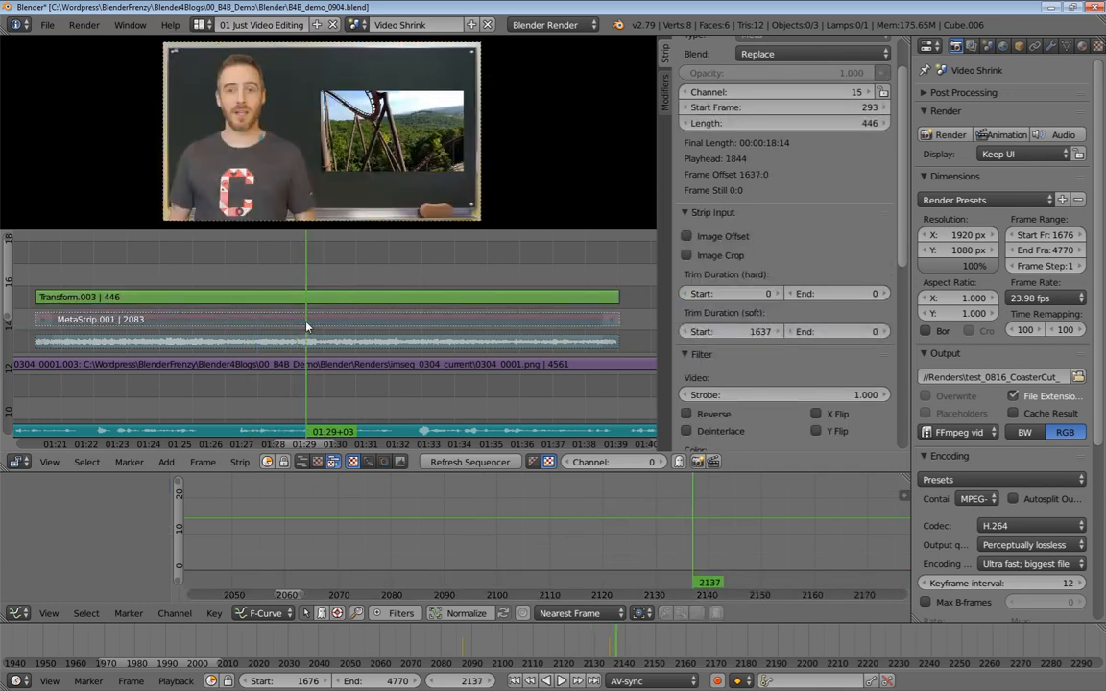
key(alt+h)
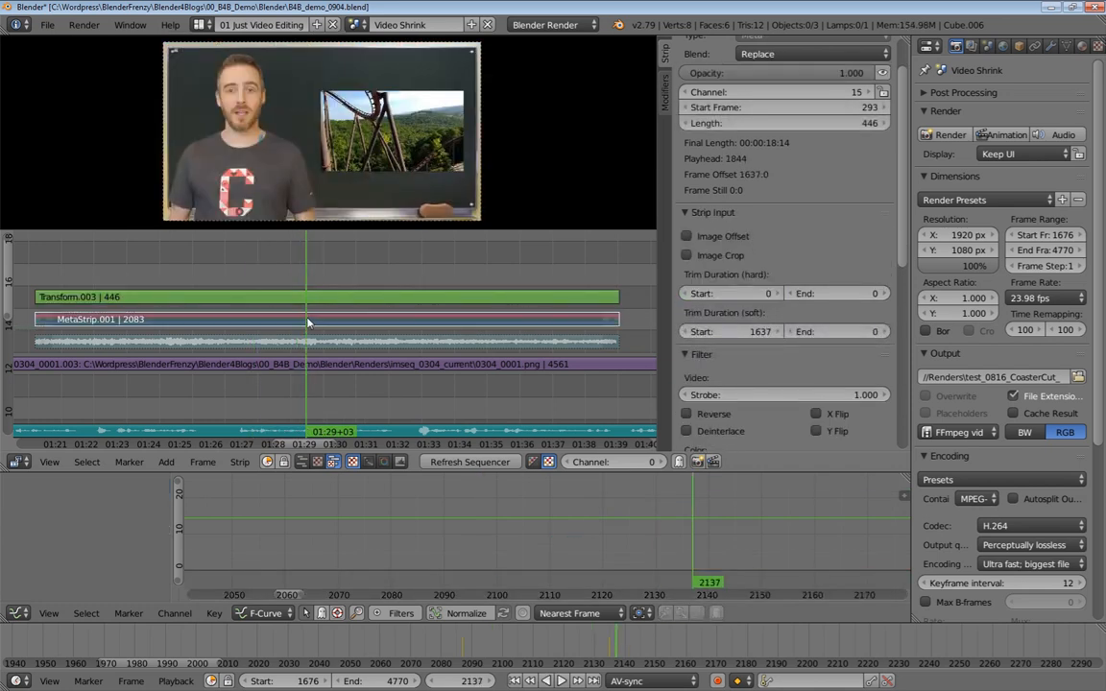
key(h)
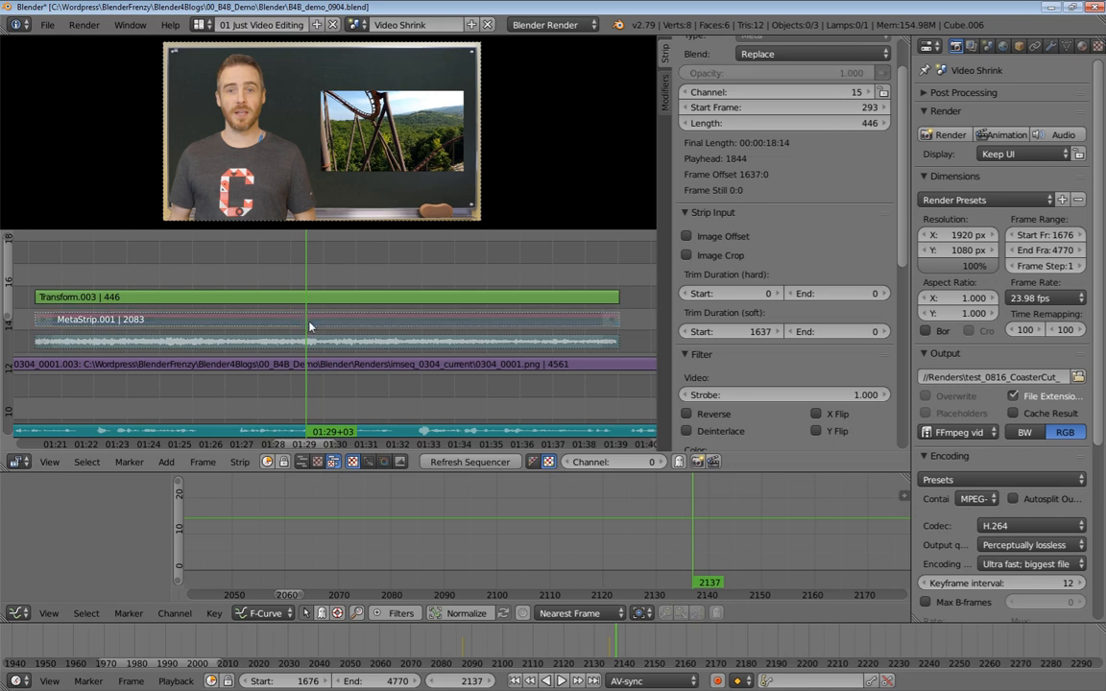
Select the Transform strip and play back the picture-in-picture section
right_click(315, 302)
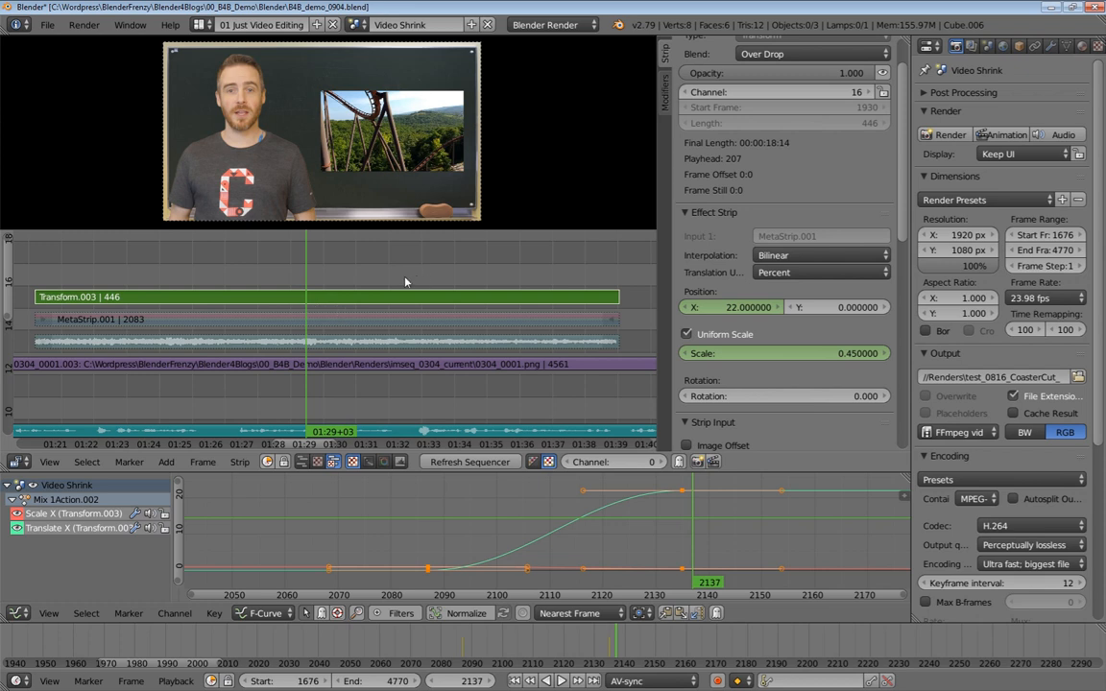
key(alt+a)
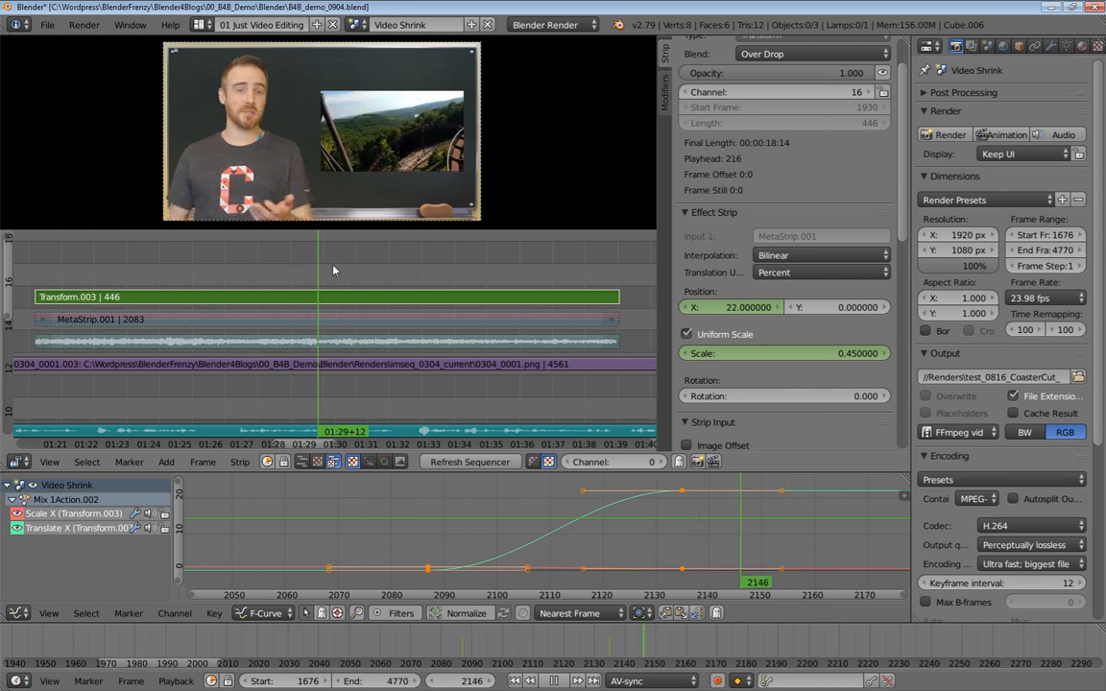
drag(298, 276, 342, 279)
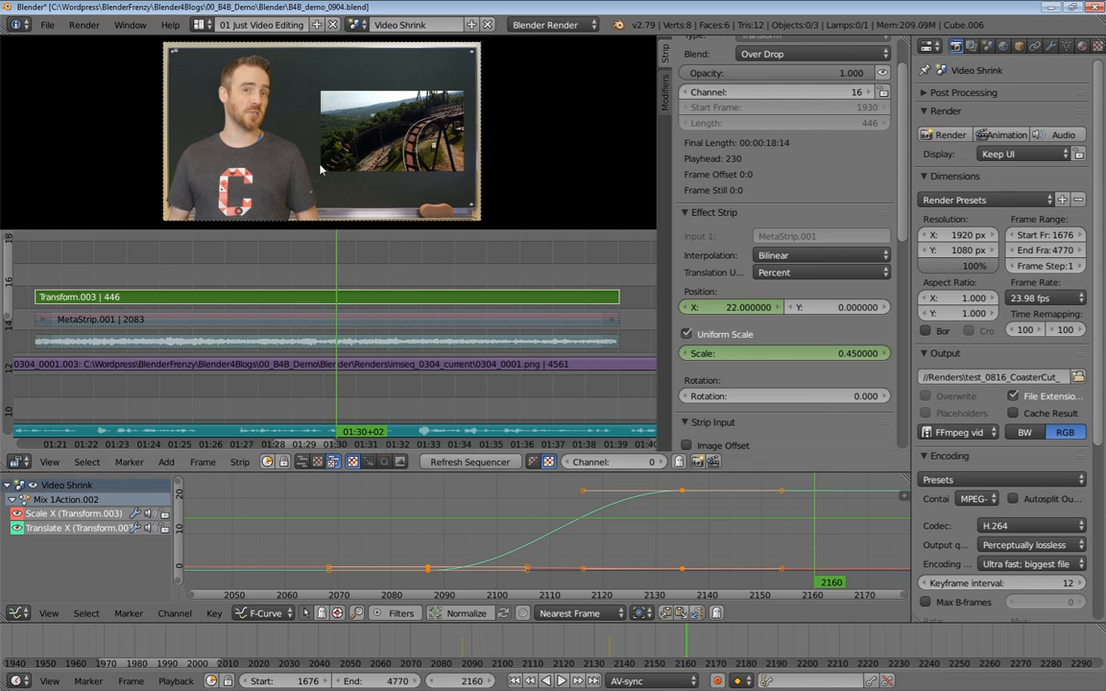
key(alt+a)
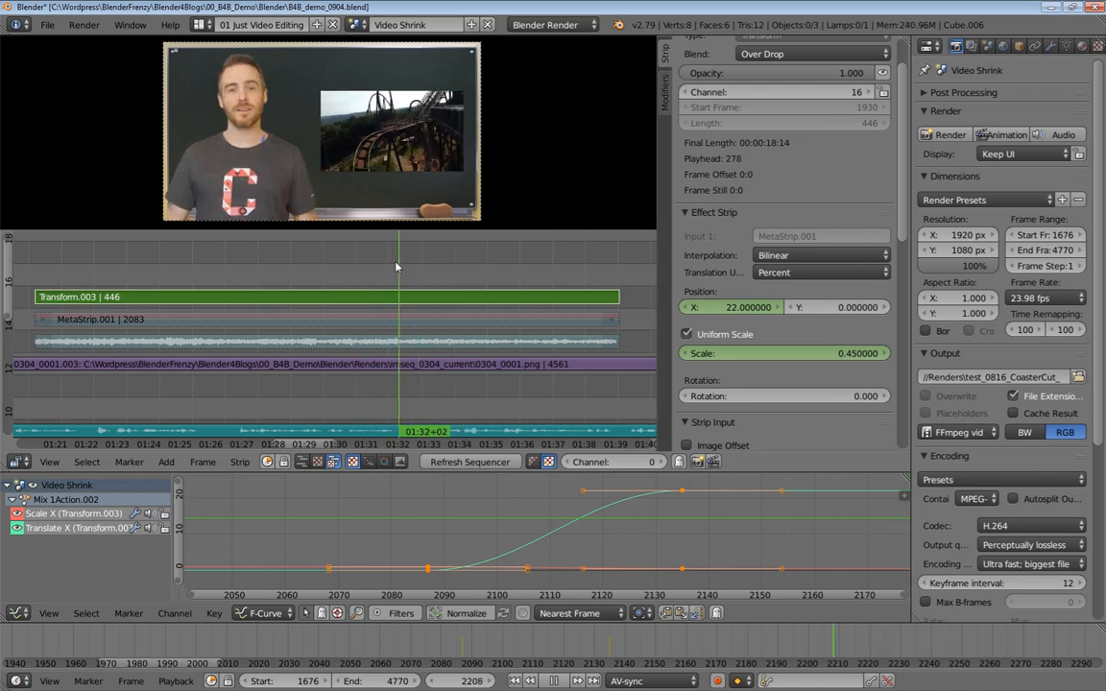
key(alt+a)
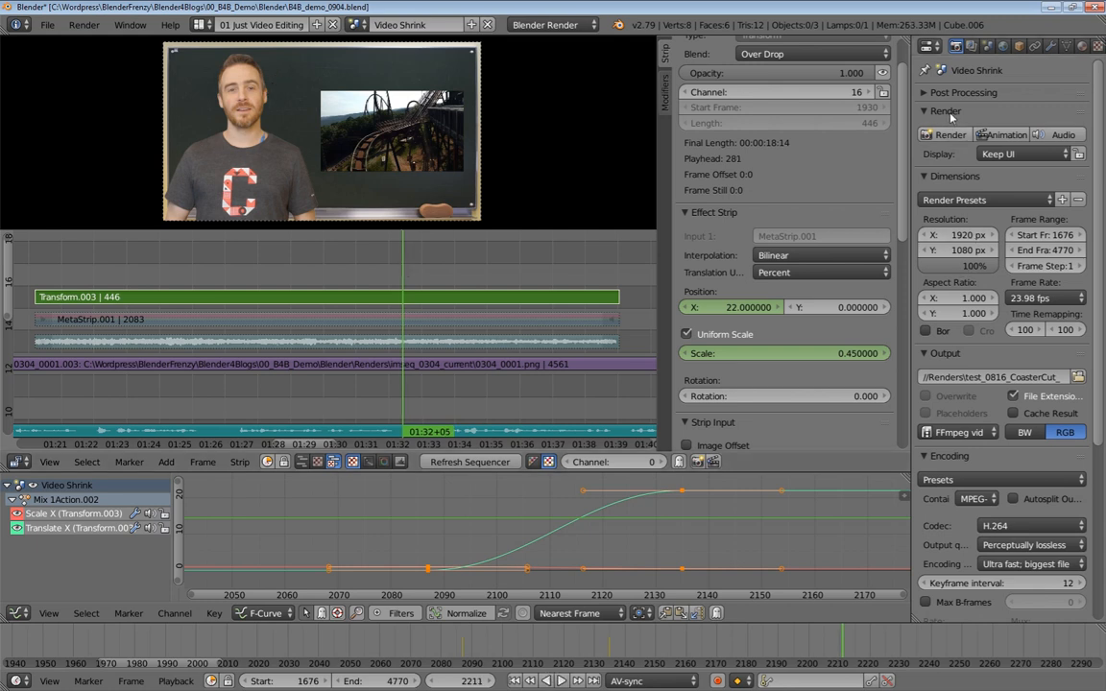
Switch to the 03 Just Rendering layout and show the Render Result in the image editor
click(200, 24)
click(225, 80)
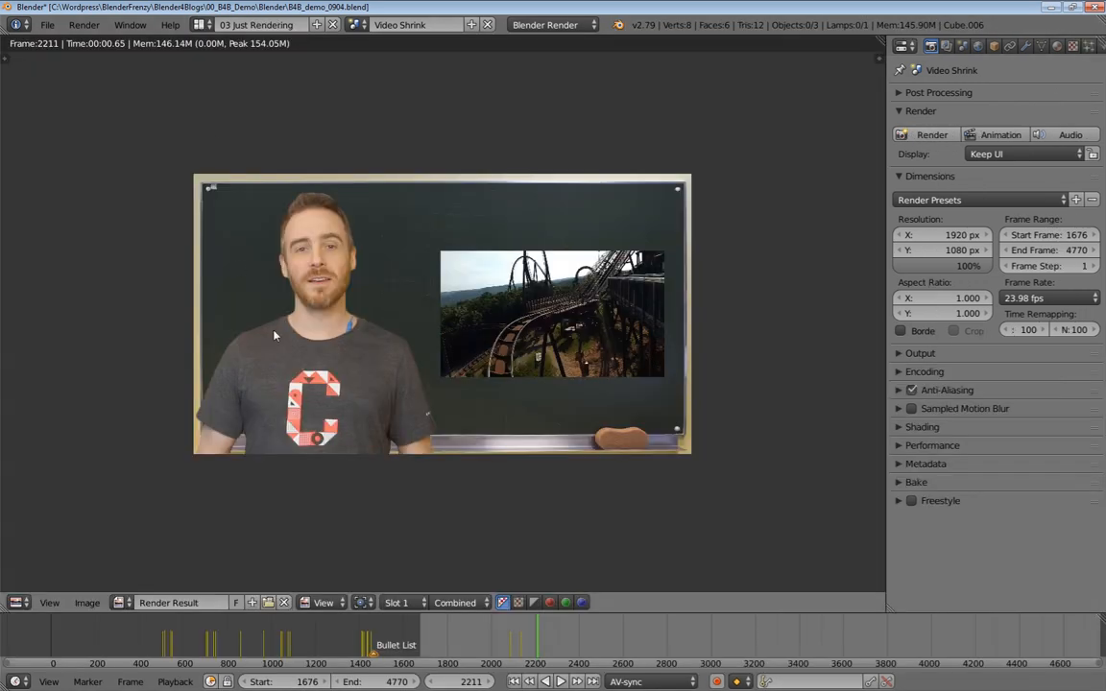
click(88, 603)
click(122, 602)
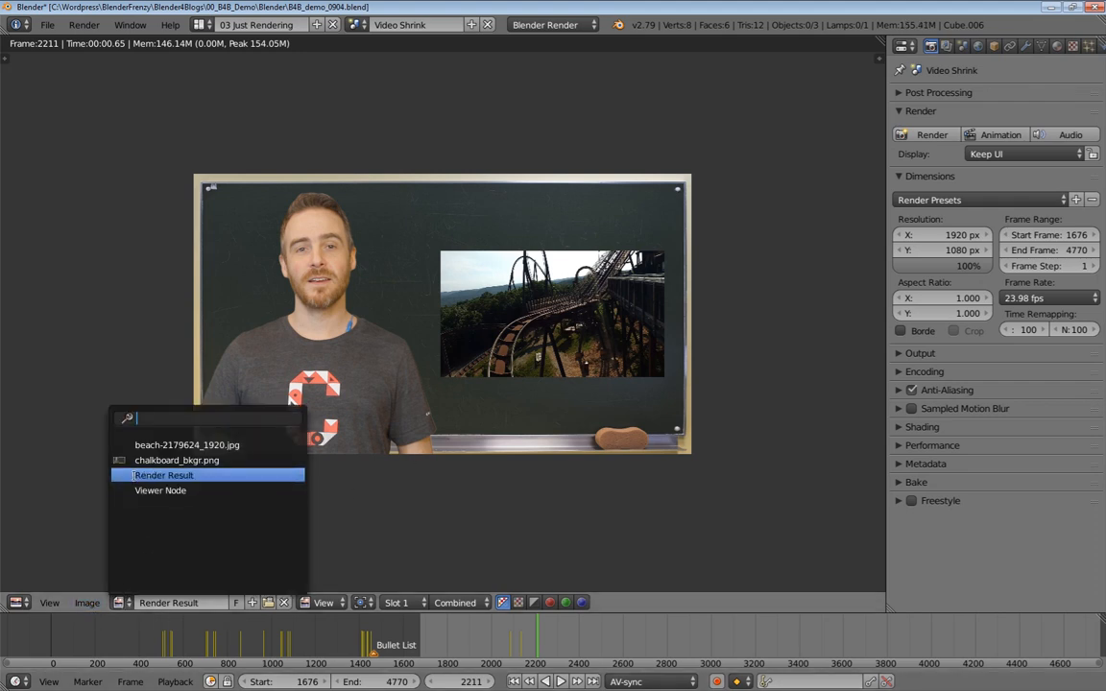
click(170, 476)
click(87, 603)
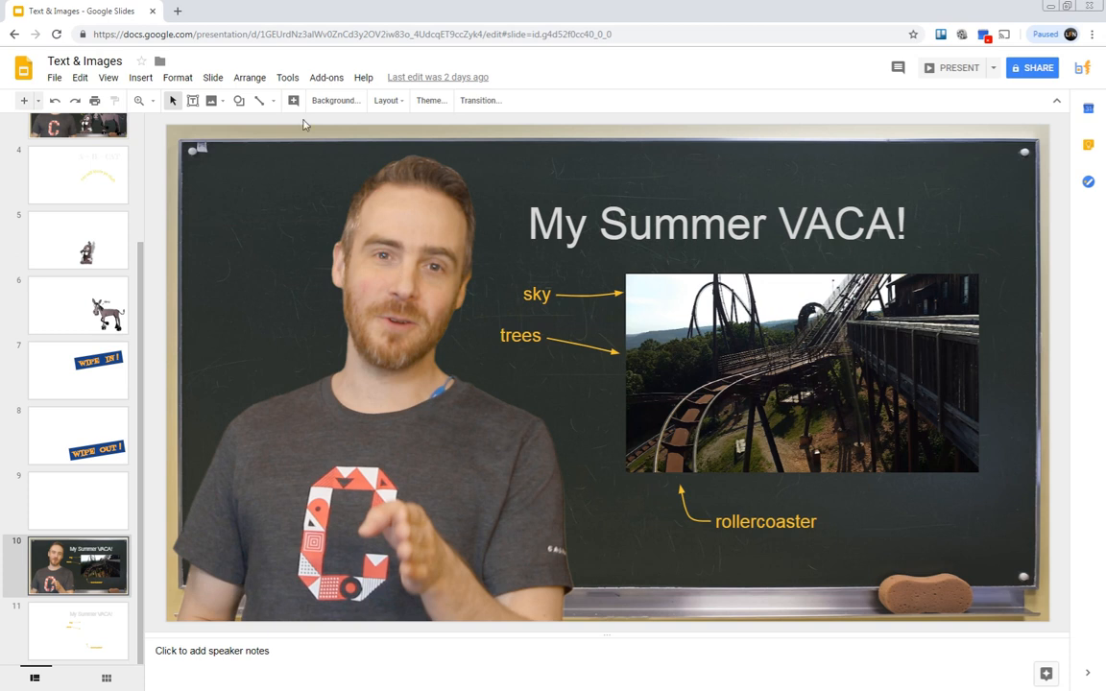
Switch to Google Slides and open the slide's Background settings
click(335, 101)
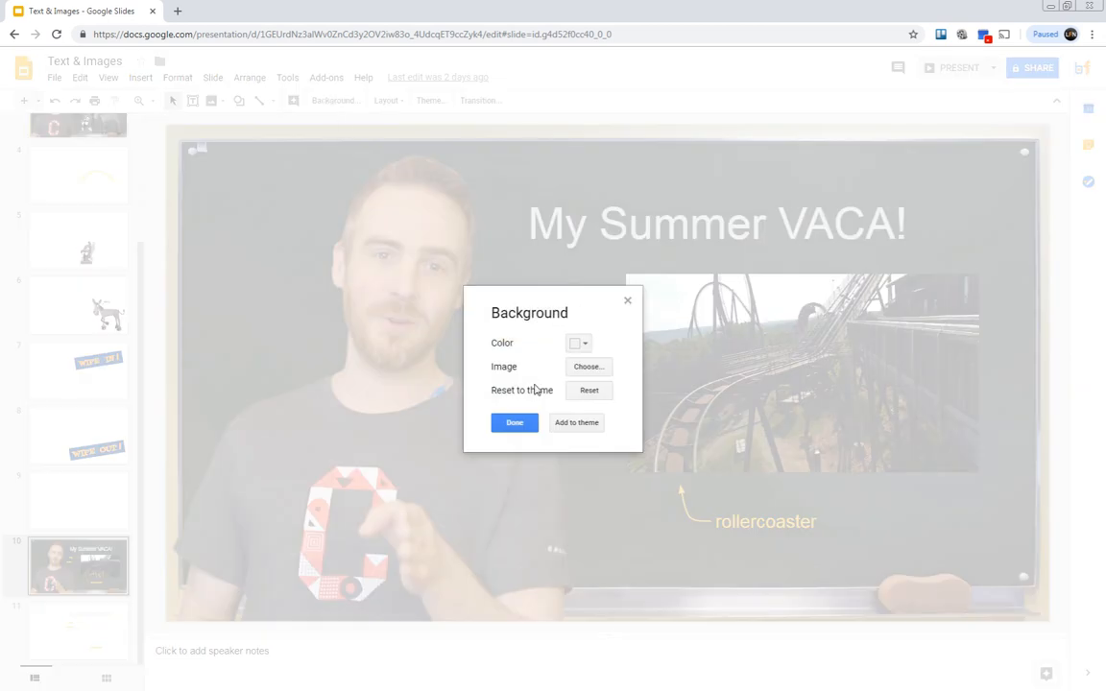
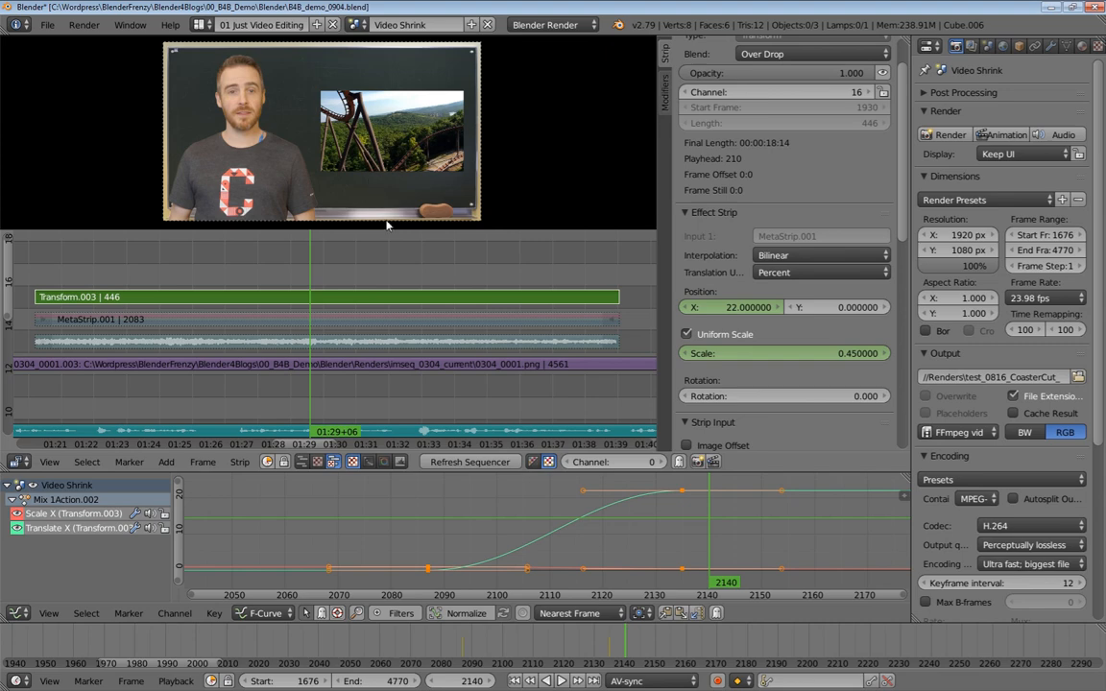
Add VideoShrink_Words.png from the Graphics folder as an image strip and set its blend mode to Over Drop
click(372, 236)
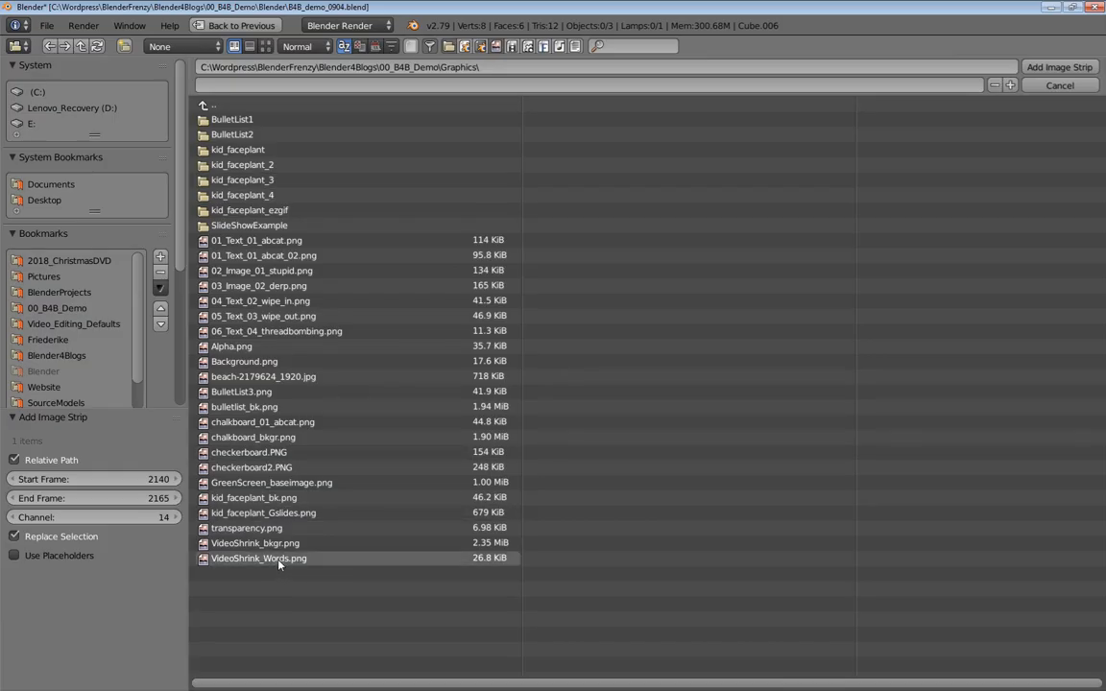
double_click(279, 559)
click(838, 109)
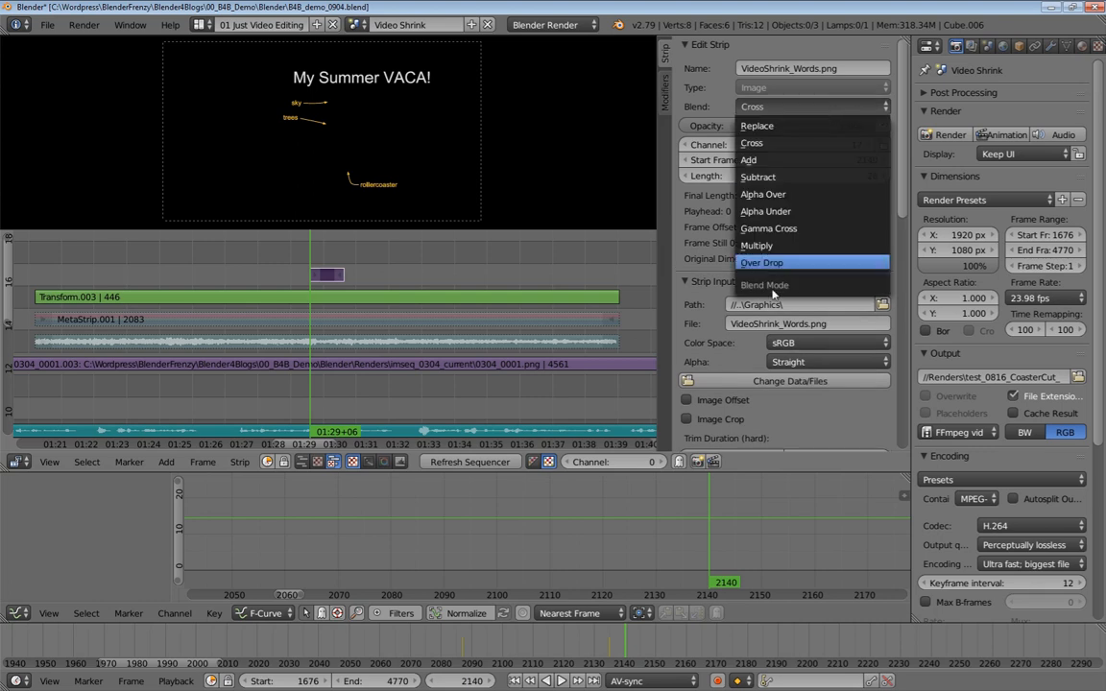
click(699, 255)
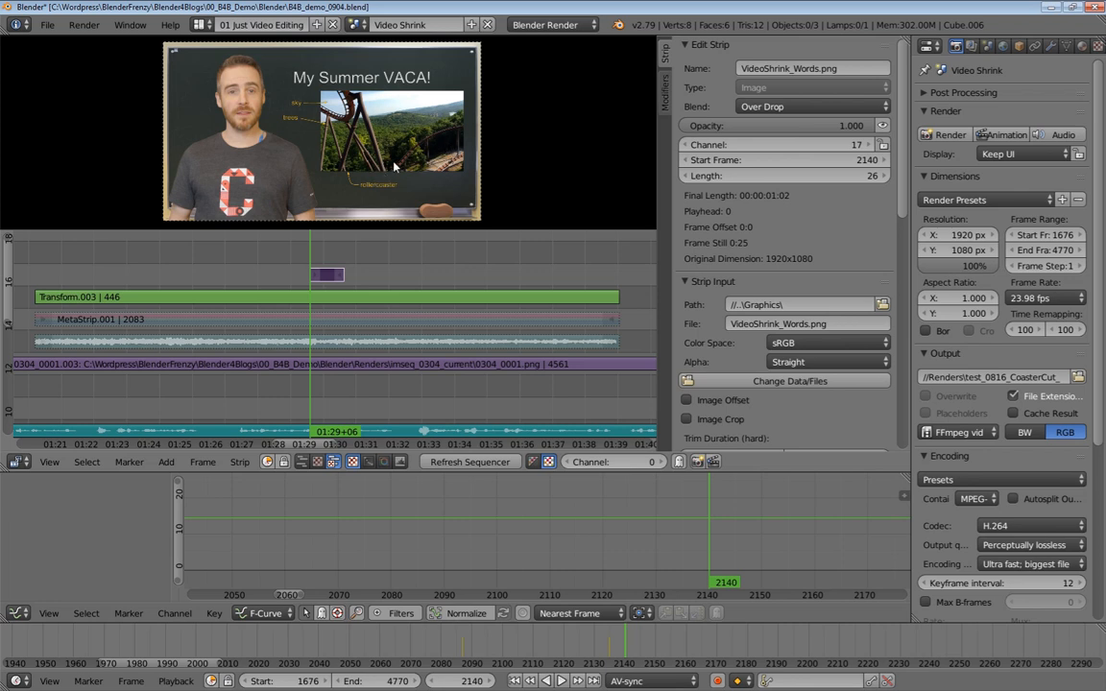
Play back briefly, then lengthen the words image strip so it ends at about frame 2260
key(alt+a)
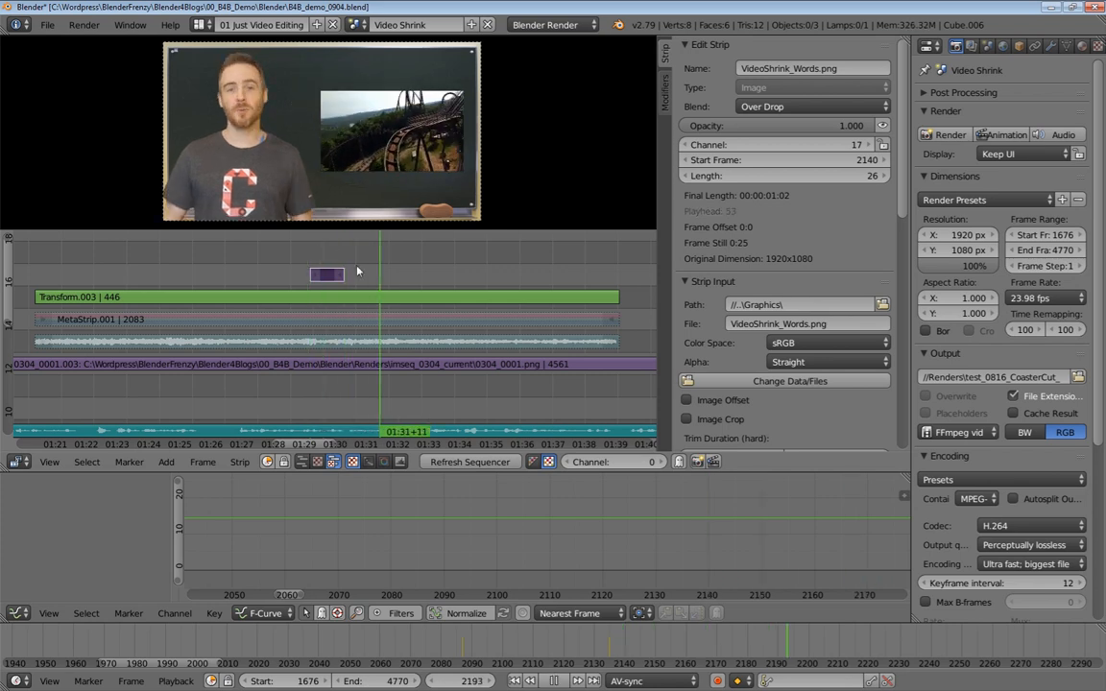
key(alt+a)
drag(341, 276, 468, 275)
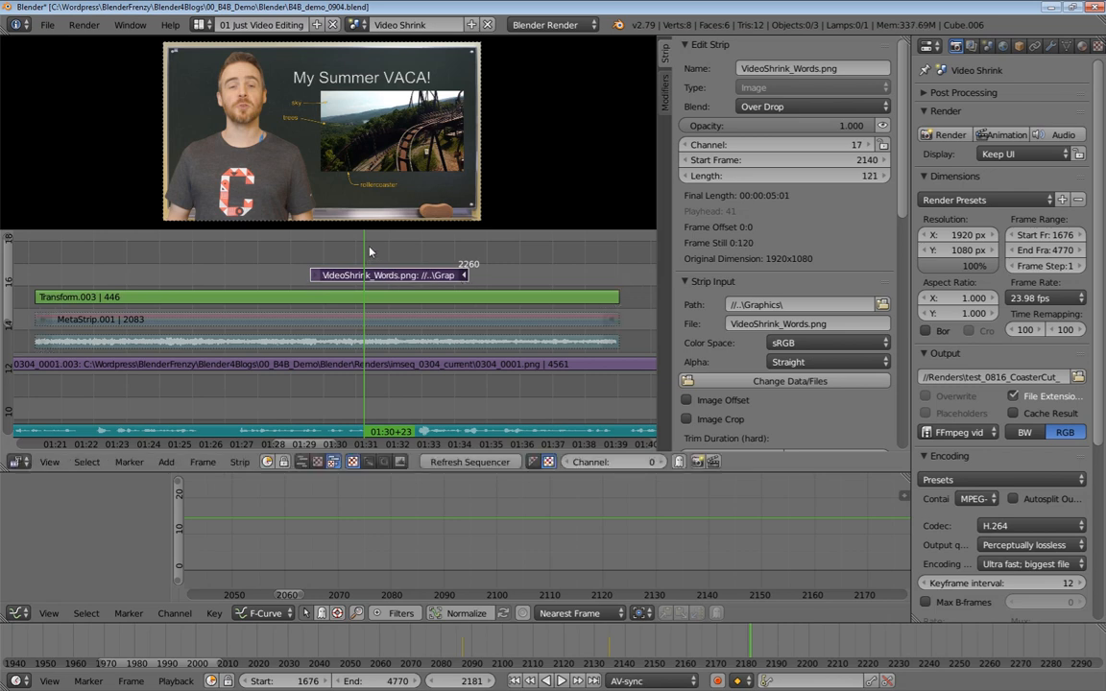
Select the Transform strip and try reducing its scale to about 0.36 by dragging
click(392, 304)
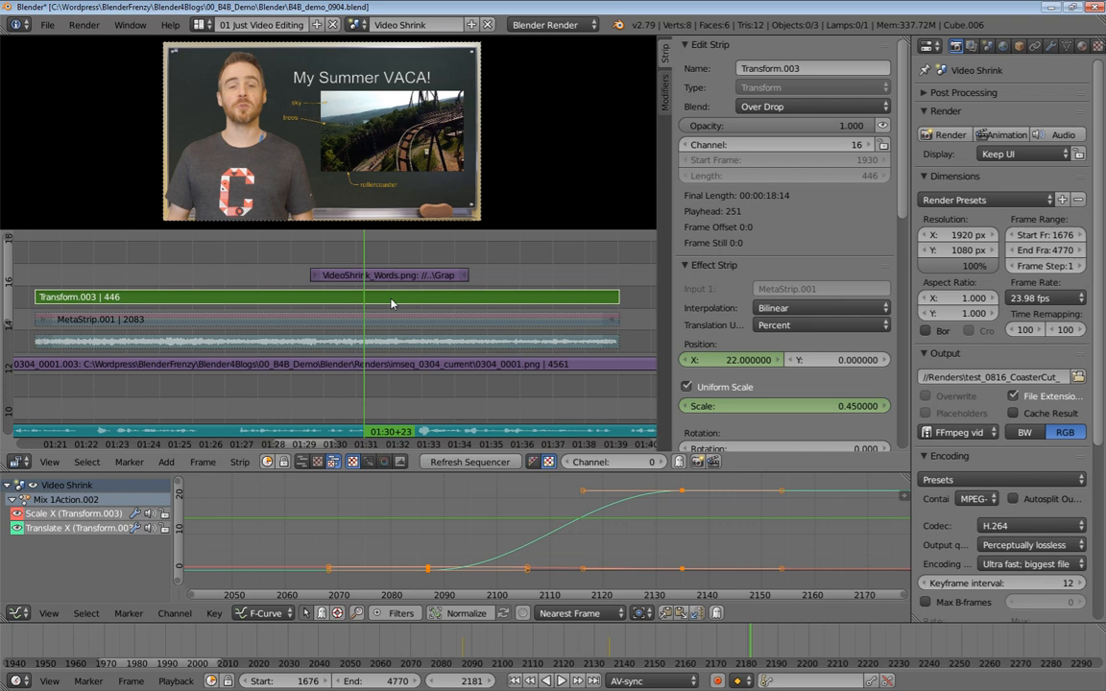
click(810, 410)
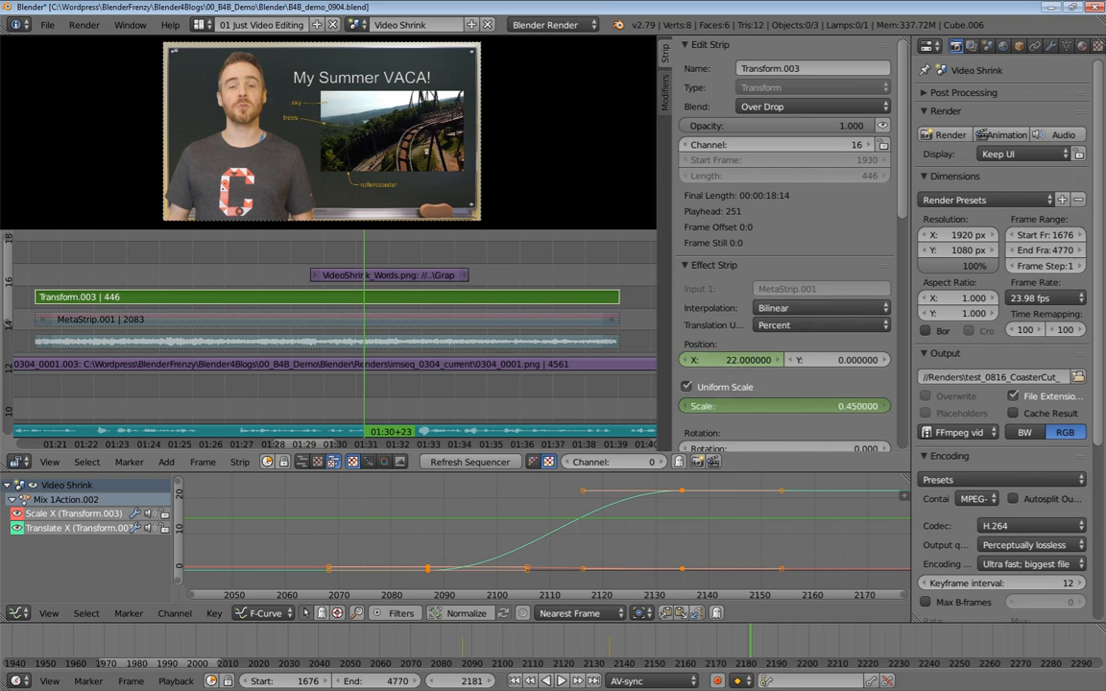
drag(809, 410, 783, 410)
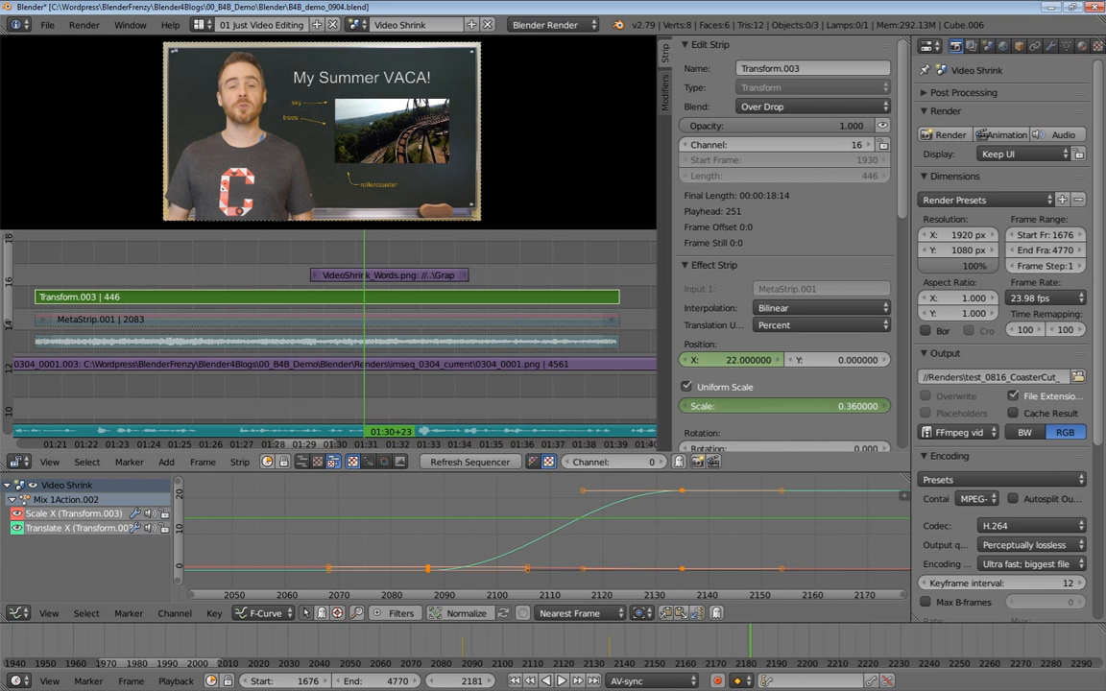
Go to frame 2135 and extend the words image strip's start back to frame 2099
click(684, 515)
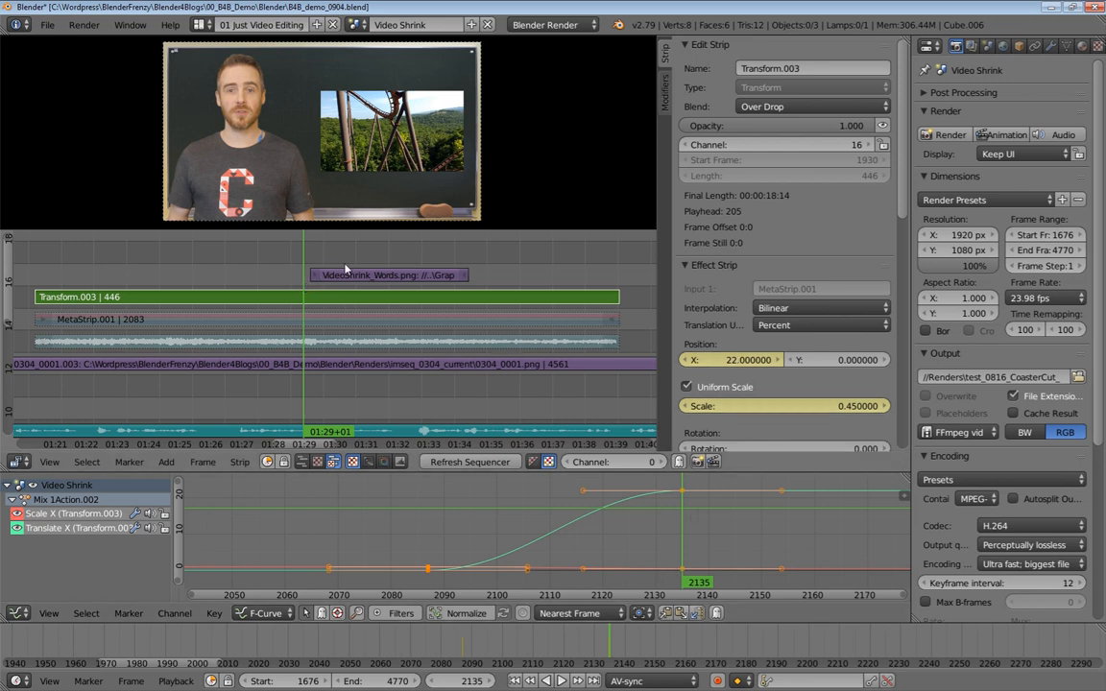
right_drag(294, 277, 242, 279)
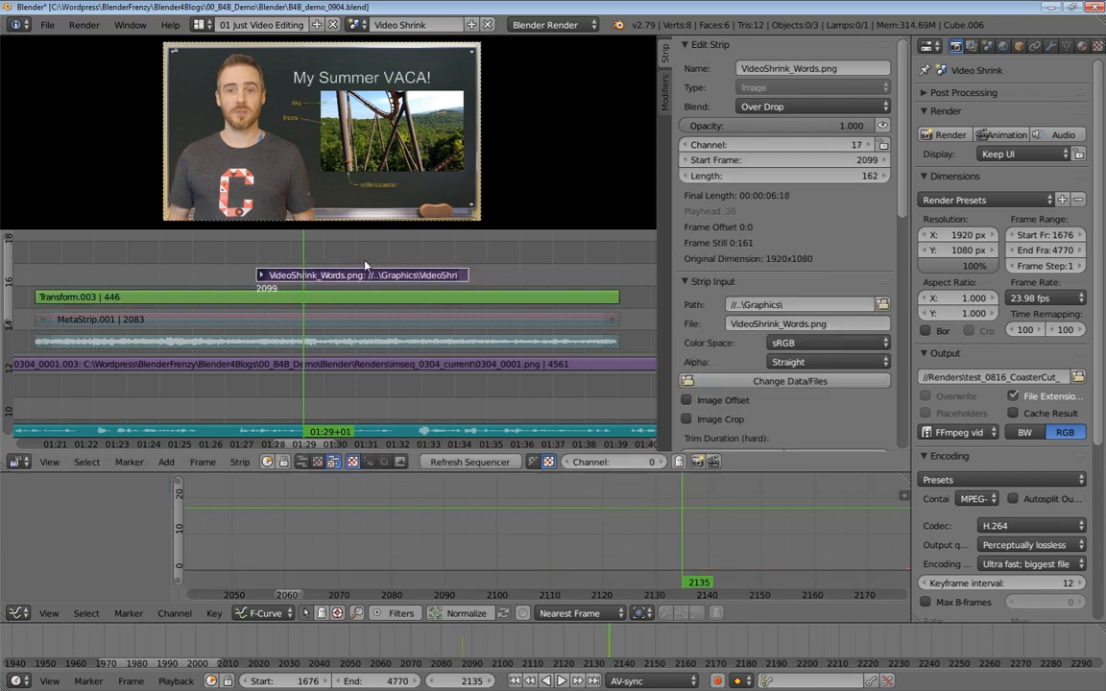
Select the Transform strip and adjust its uniform scale, finally entering 0.4
right_click(334, 297)
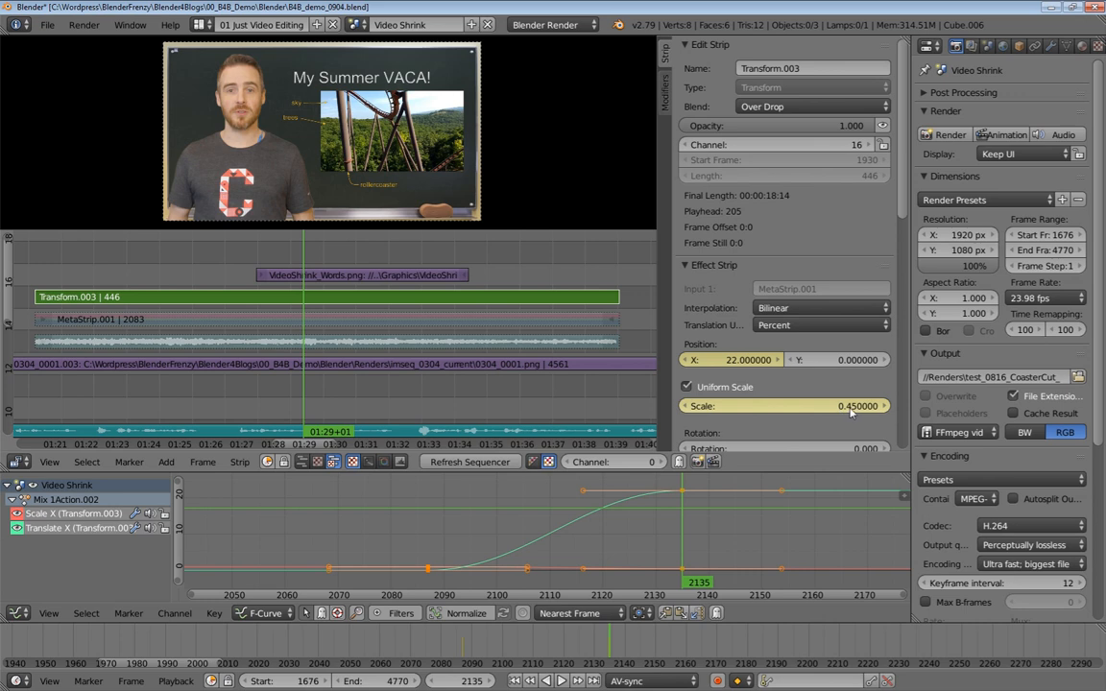
mouse_move(768, 406)
mouse_down()
mouse_move(751, 407)
mouse_move(768, 406)
mouse_up()
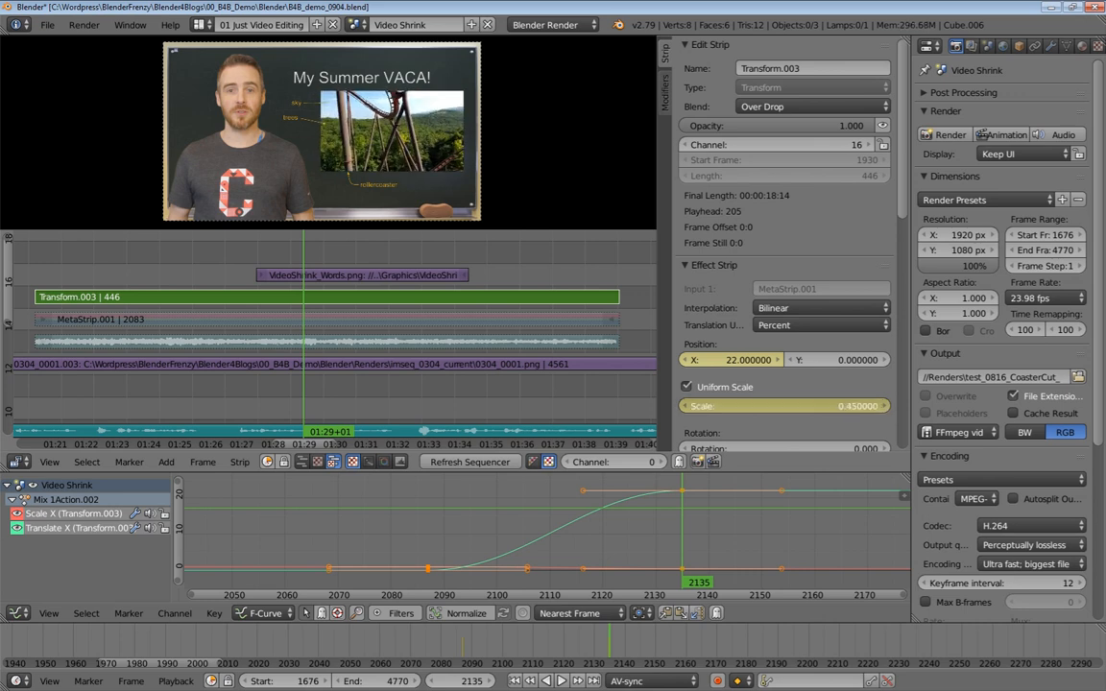
drag(851, 403, 825, 403)
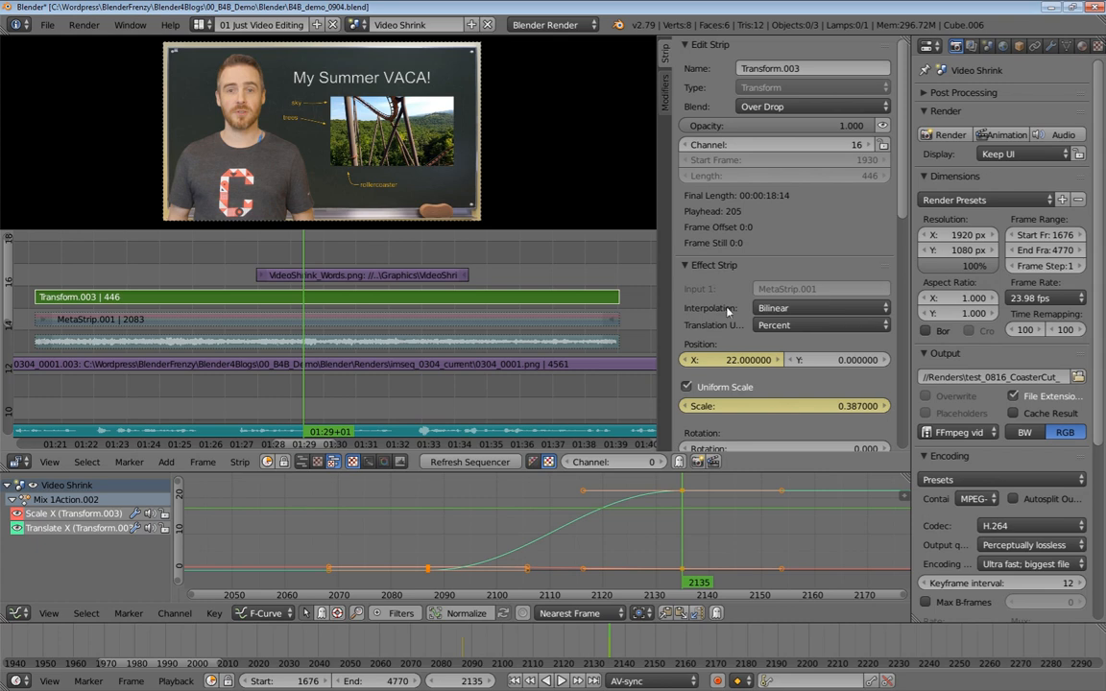
drag(720, 360, 729, 361)
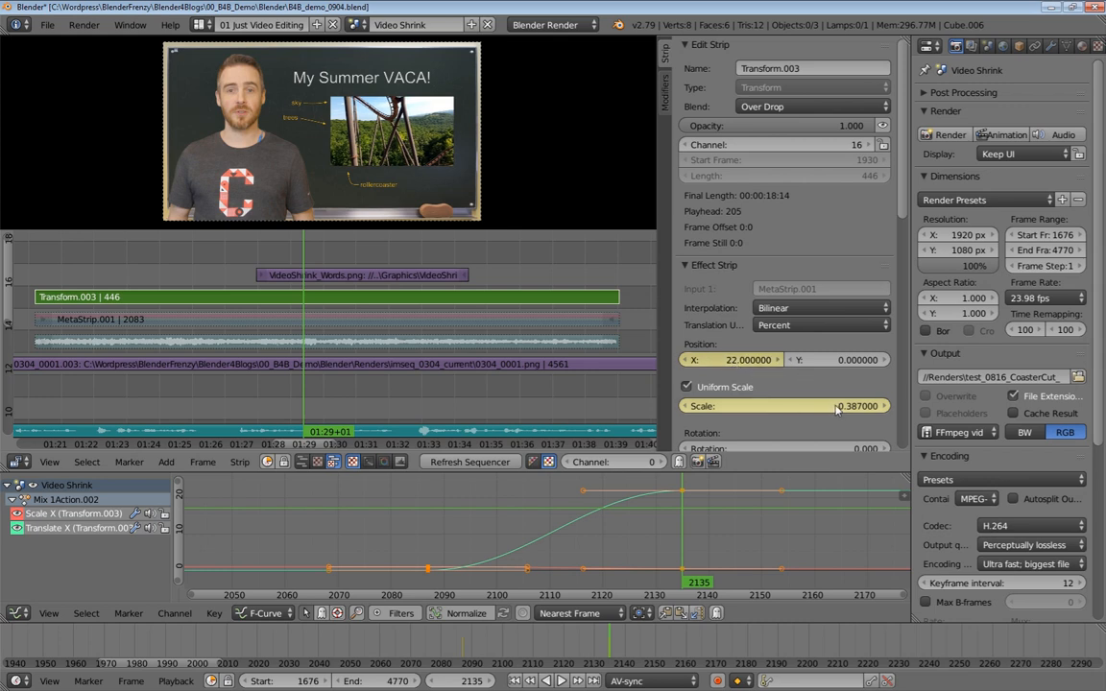
mouse_move(838, 409)
mouse_down()
mouse_move(824, 409)
mouse_move(850, 409)
mouse_up()
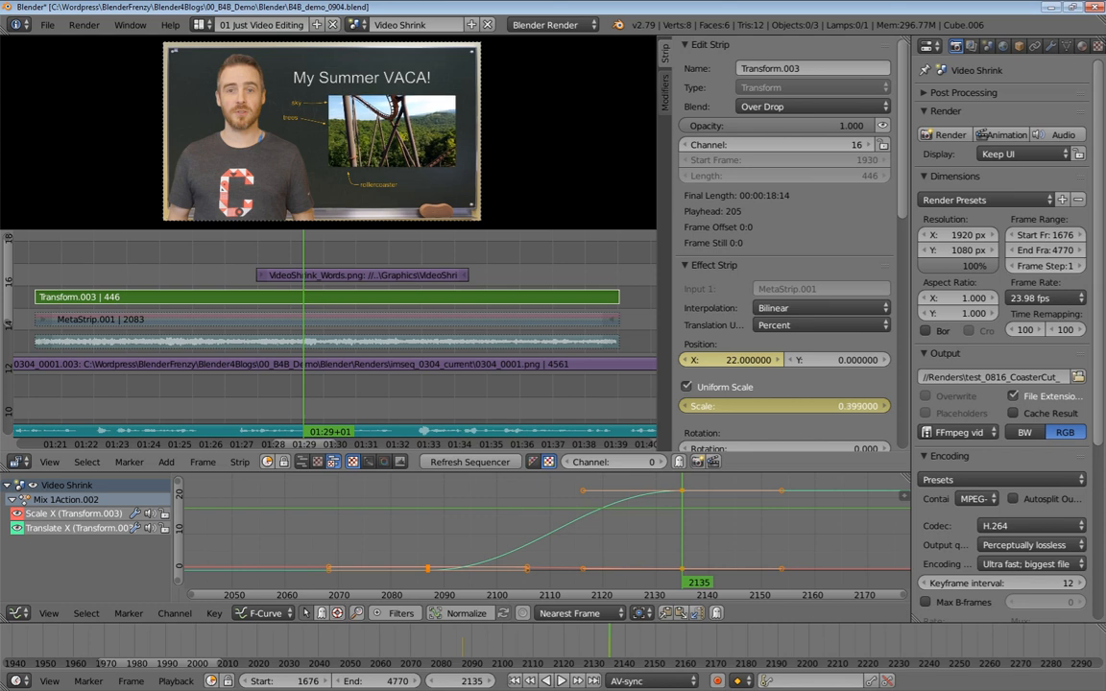
click(836, 409)
text(0.4)
key(Return)
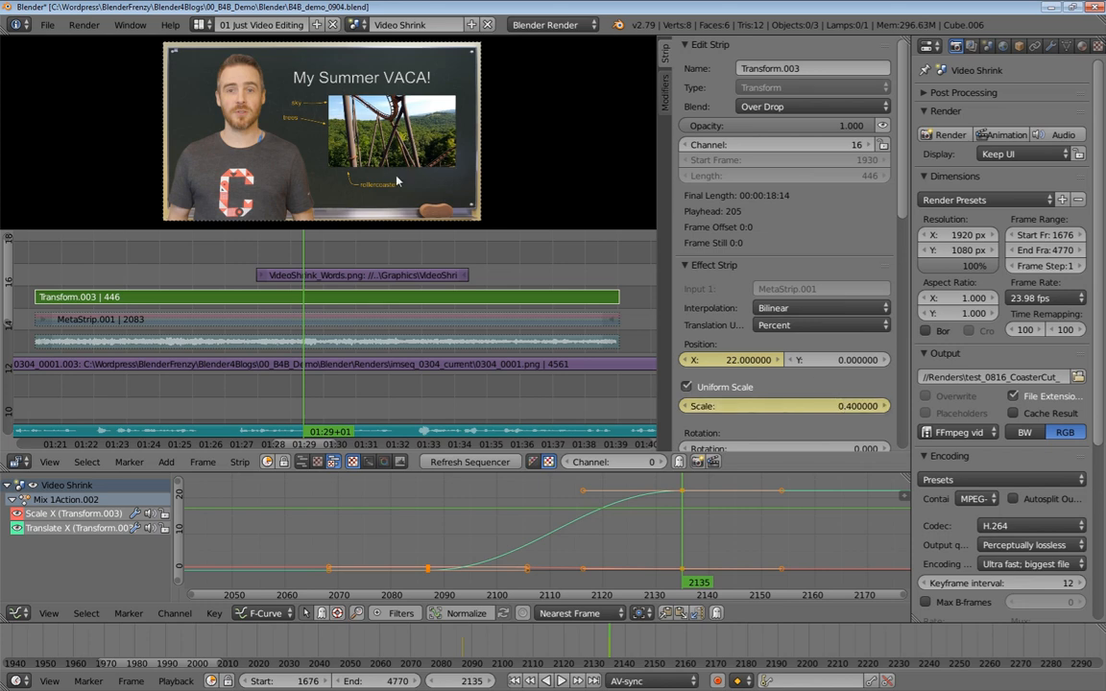
Move the words image strip so it starts at frame 2147
right_click(259, 277)
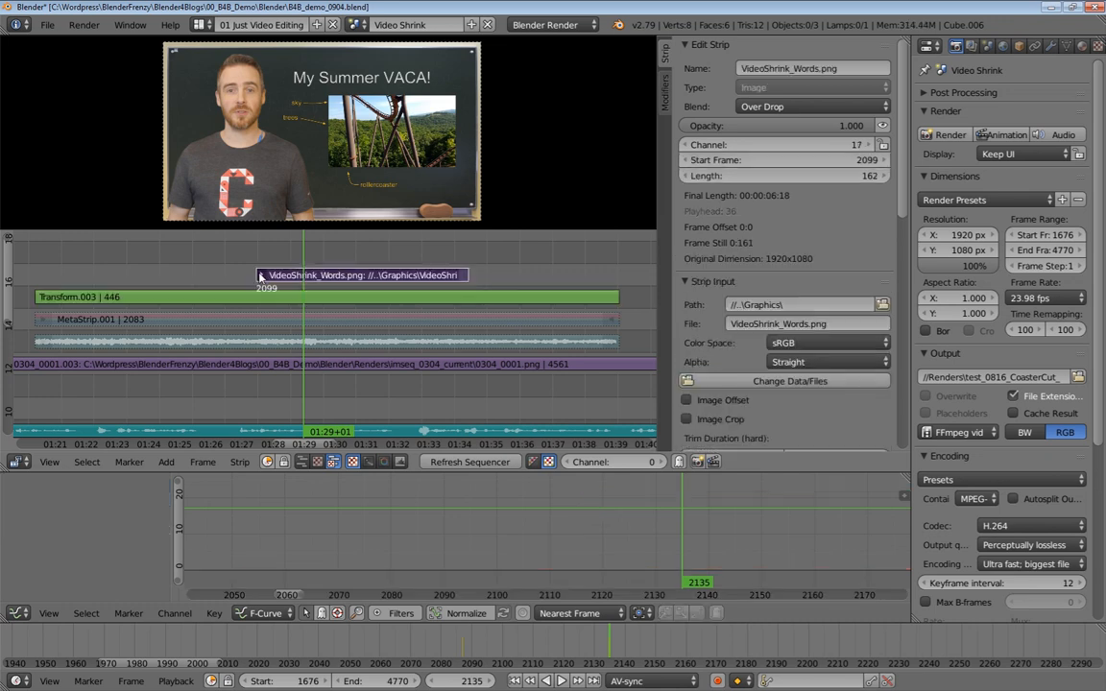
key(g)
click(397, 275)
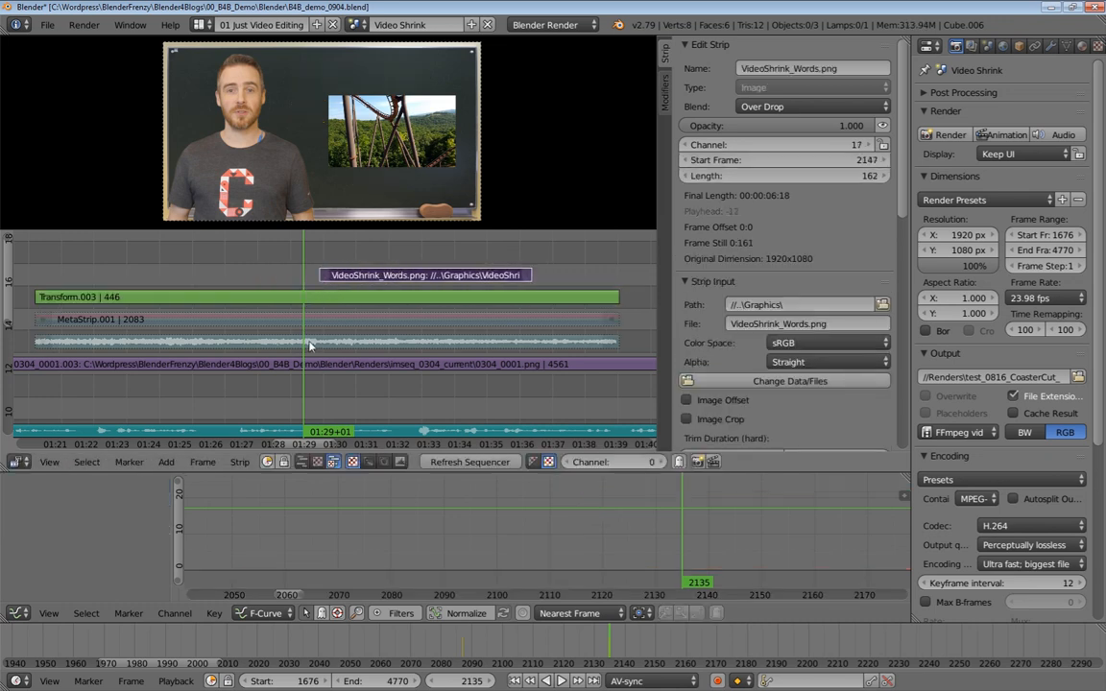
Play back and scrub around frame 2138 to review the words graphic over the shrinking clip
ctrl+middle_drag(325, 346, 352, 305)
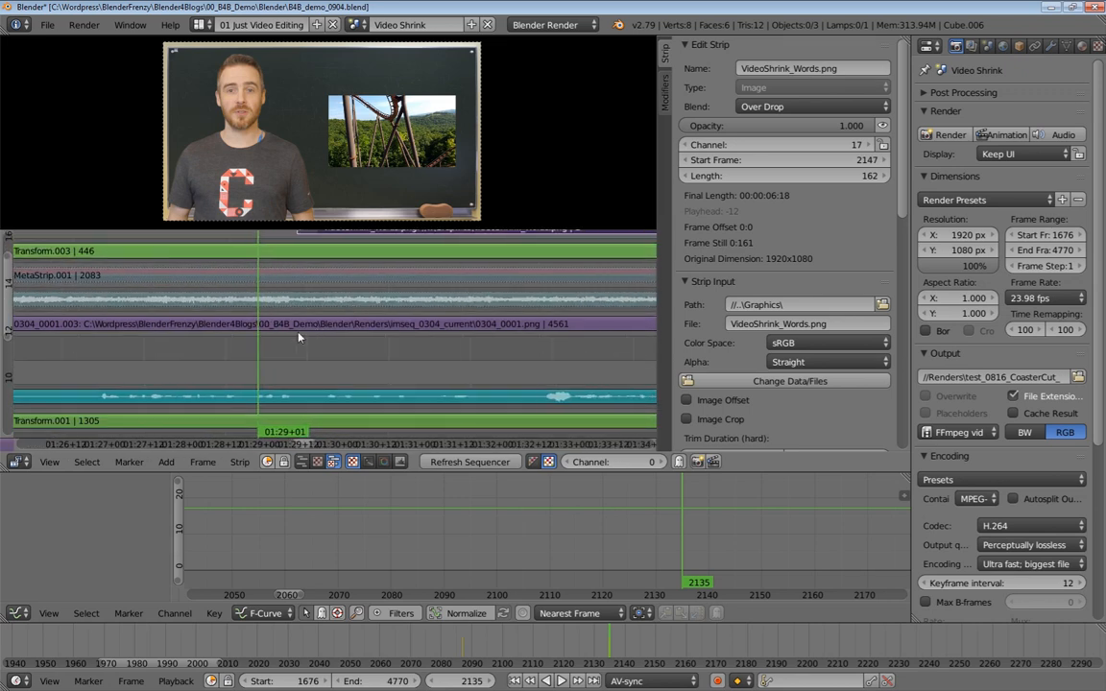
key(alt+a)
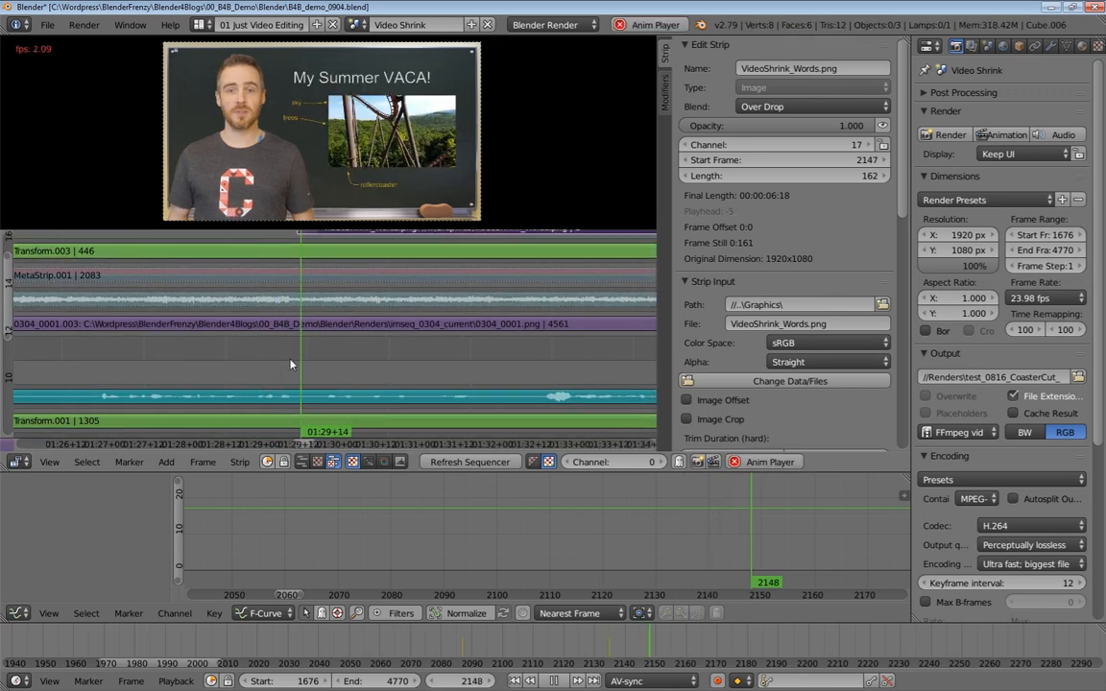
key(Escape)
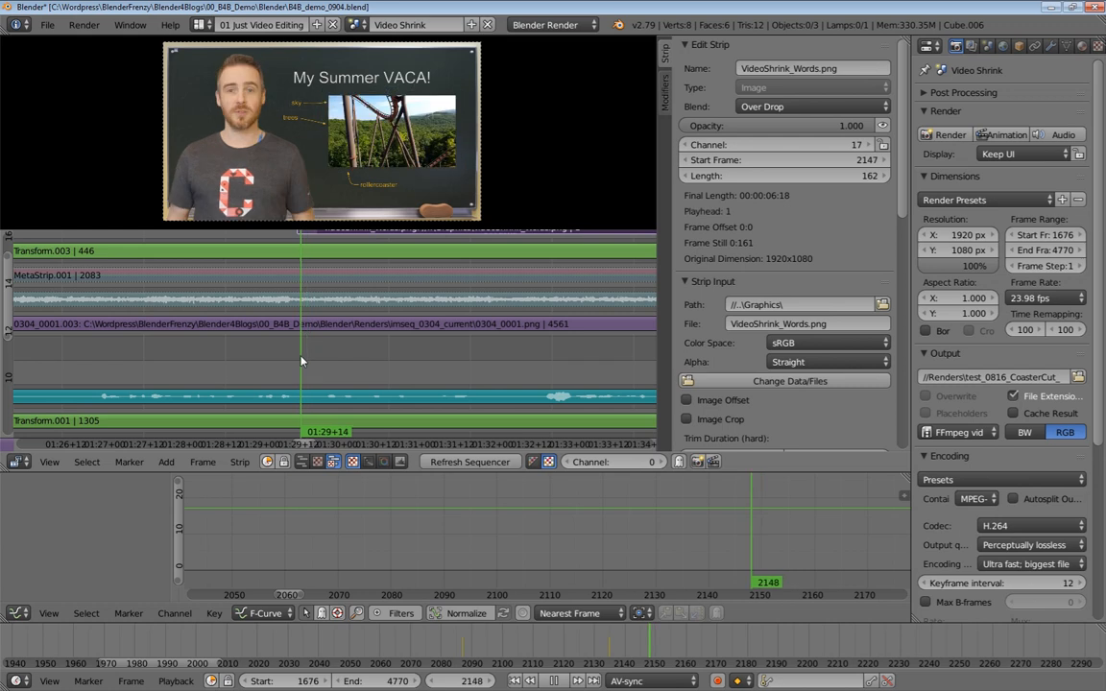
drag(301, 361, 267, 362)
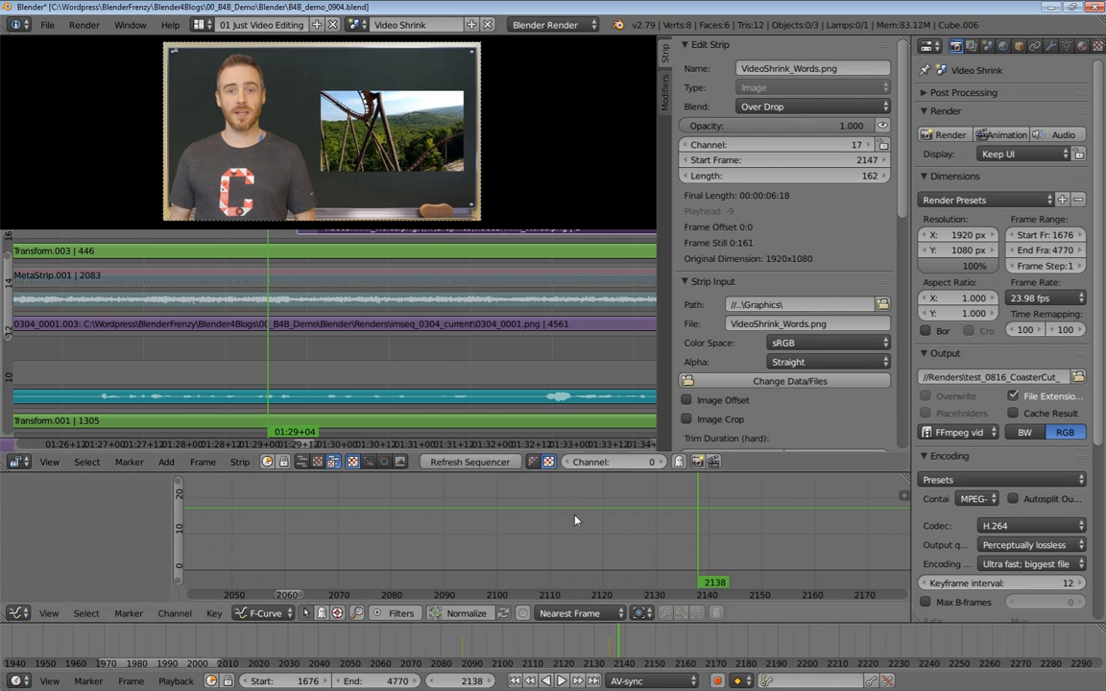
Select the Transform strip, jump to its keyframe at frame 2135, and set the scale to 0.4
scroll(445, 323, down, 4)
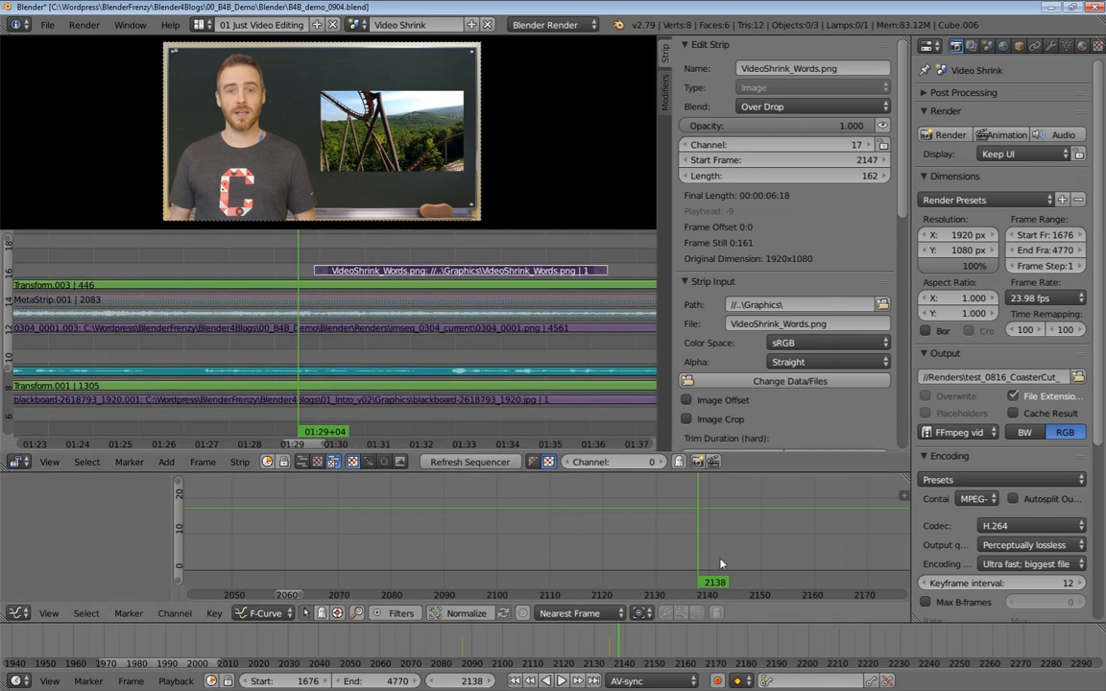
right_click(359, 286)
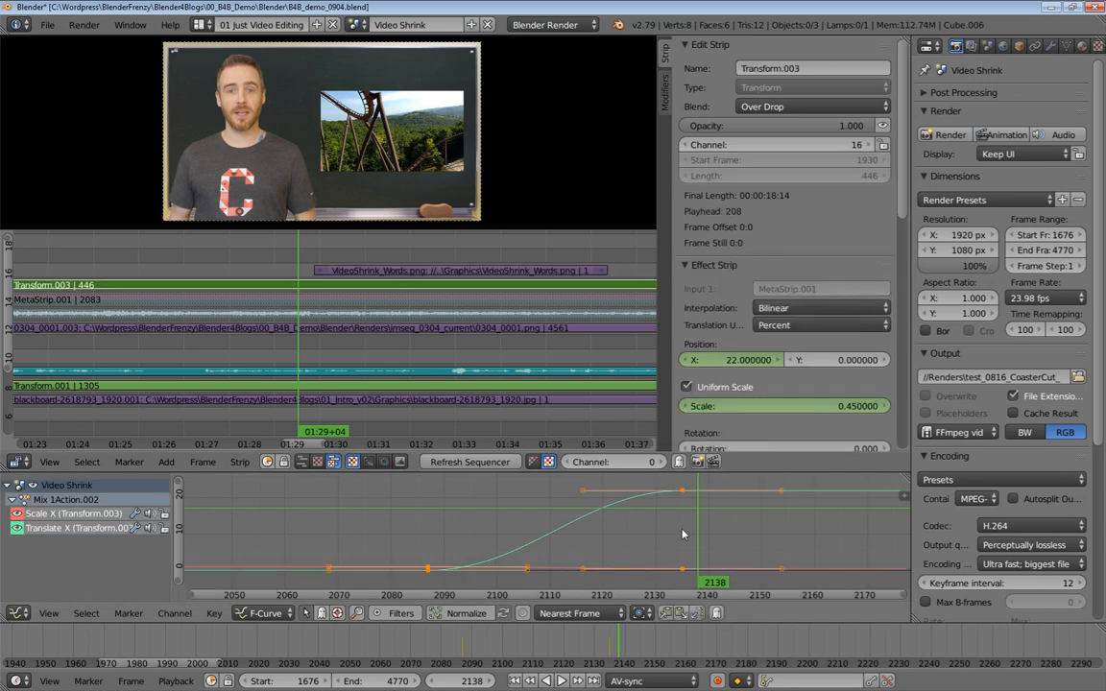
key(Down)
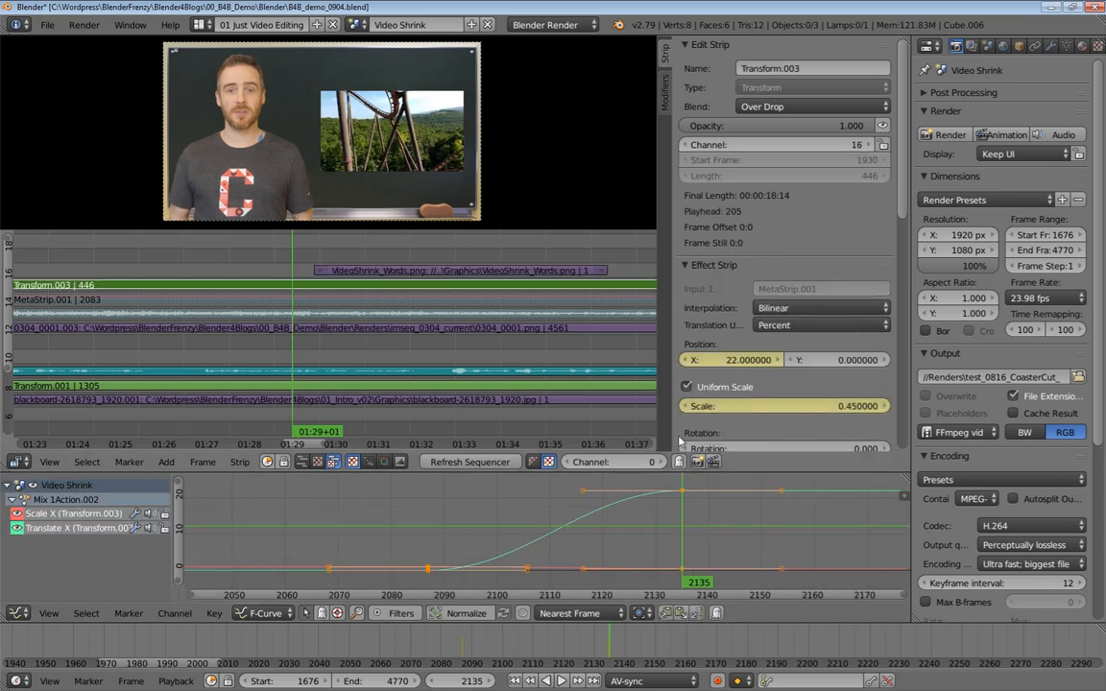
click(843, 406)
text(0.4)
key(Return)
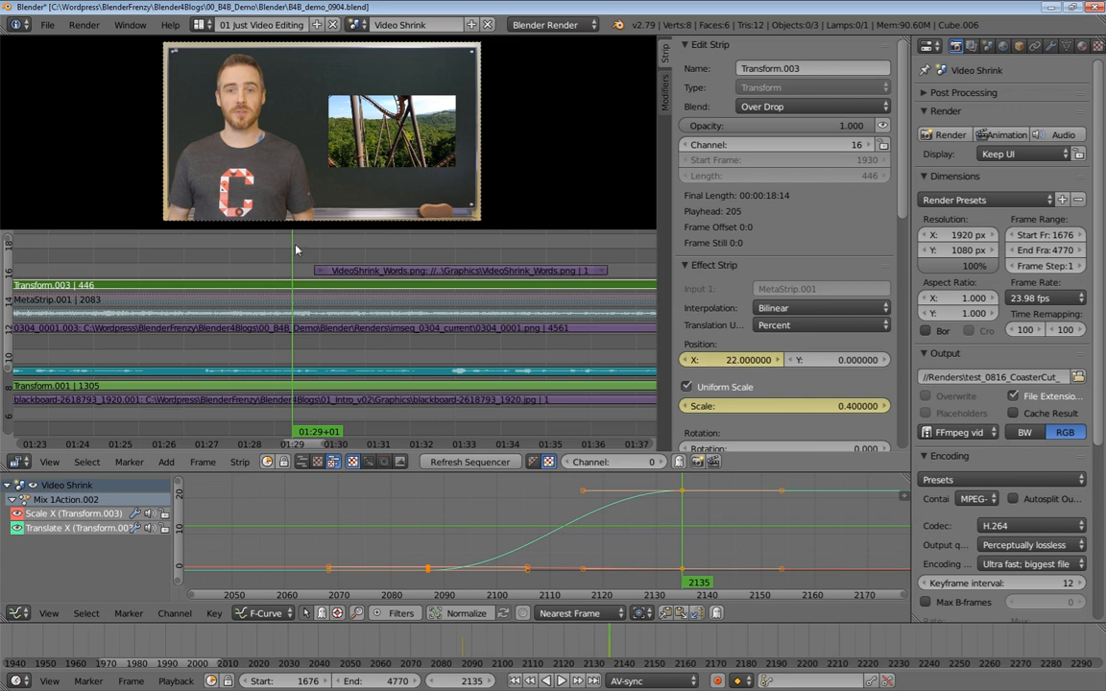
Play back the picture-in-picture transition several times from around frame 2145 to review the result
key(alt+a)
key(Escape)
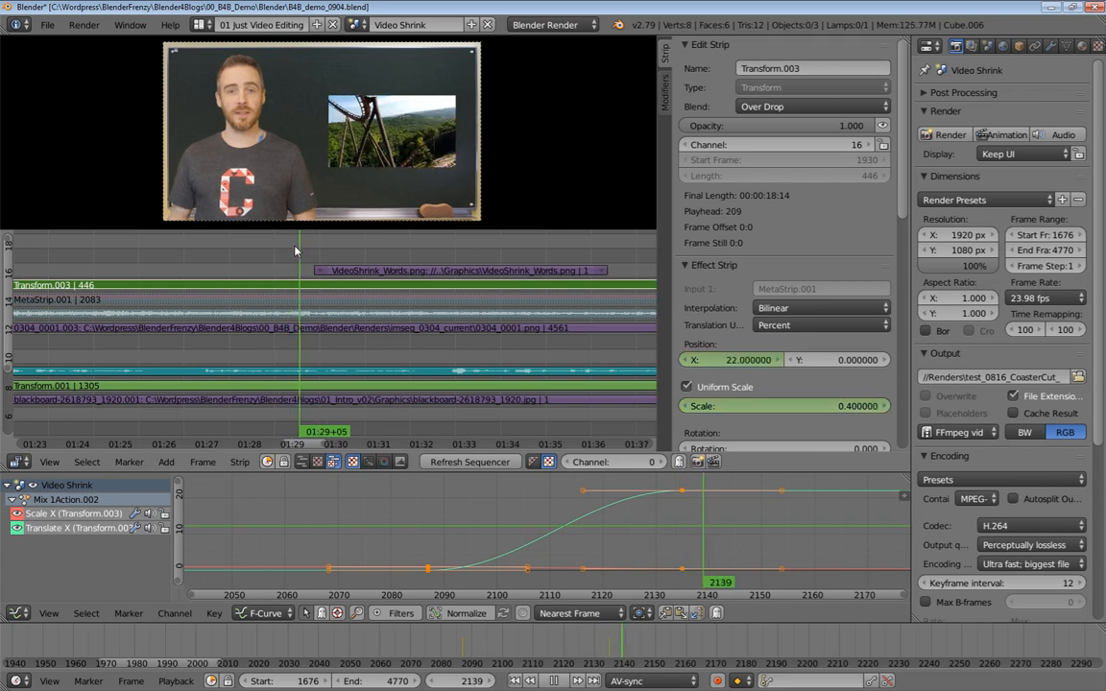
key(alt+a)
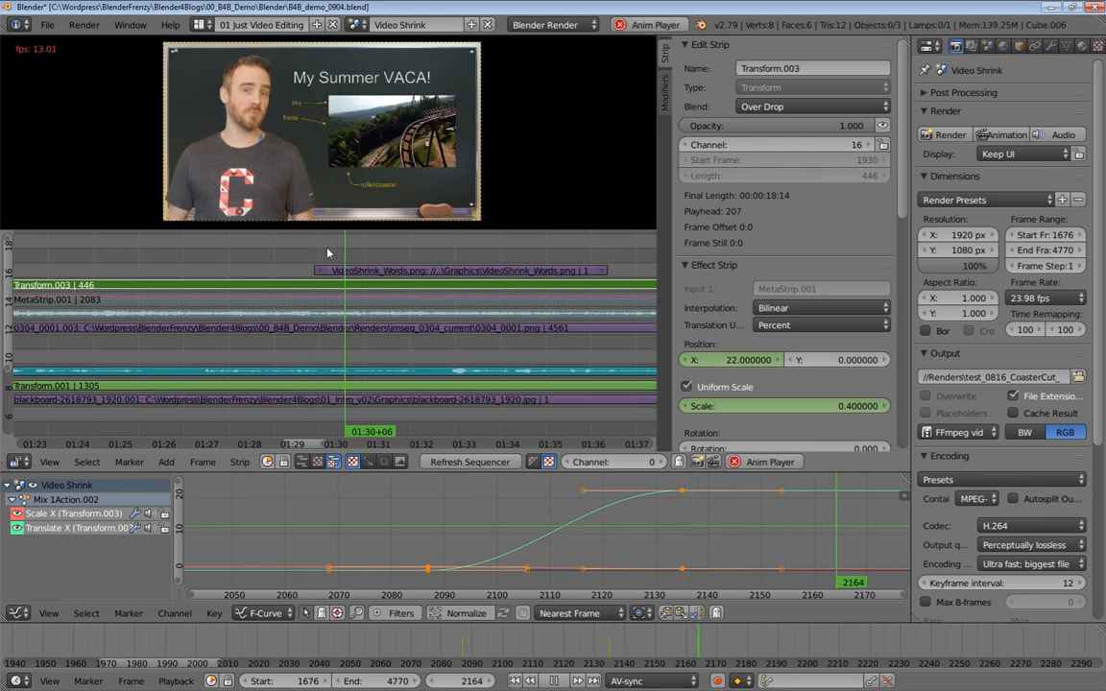
key(alt+a)
click(309, 249)
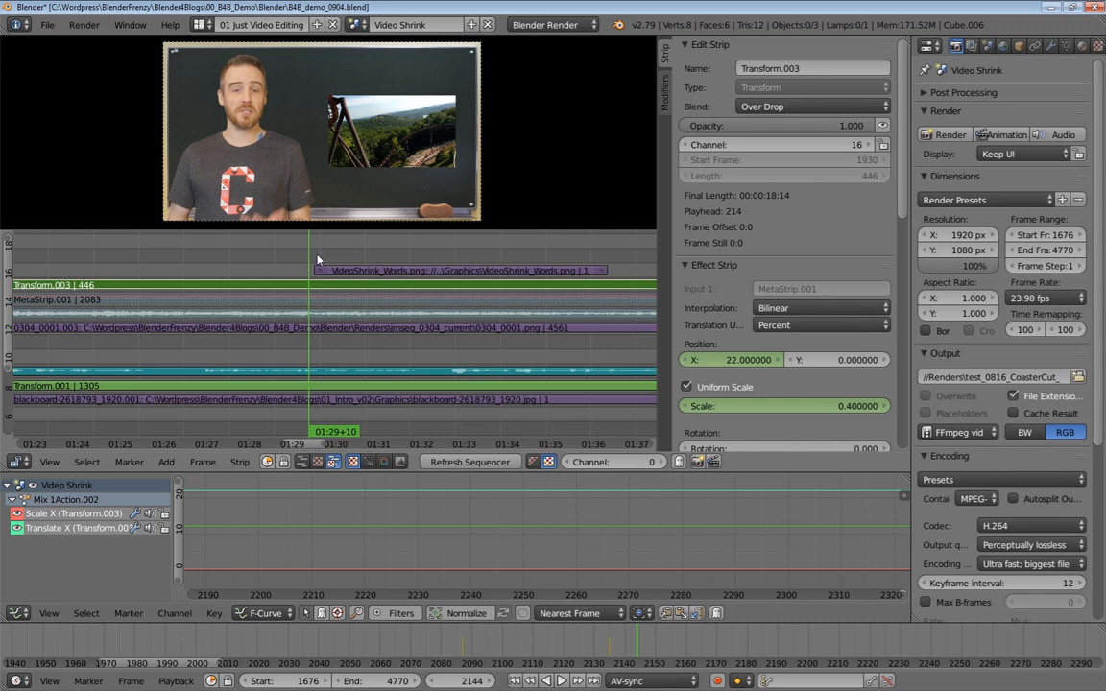
key(alt+a)
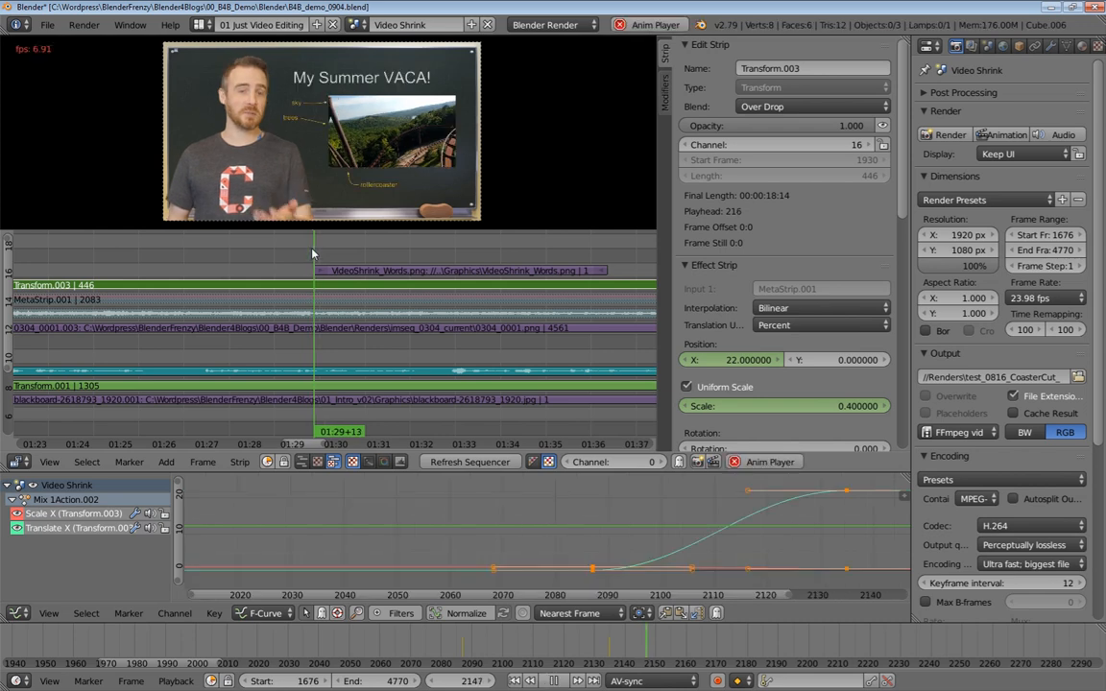
key(alt+a)
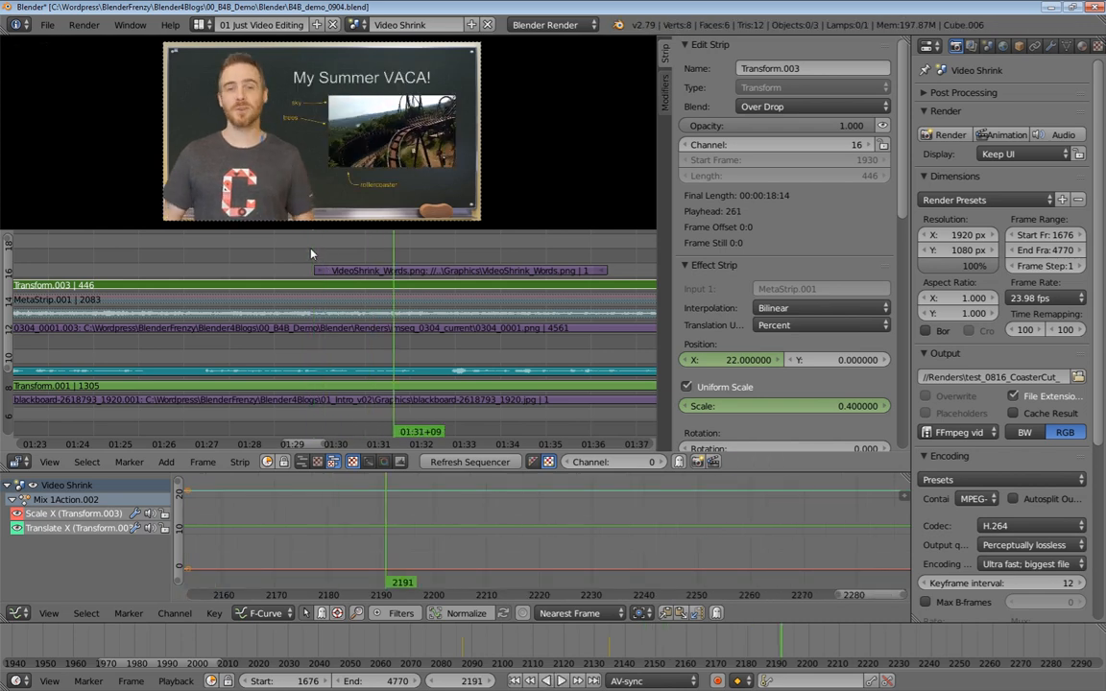
click(312, 250)
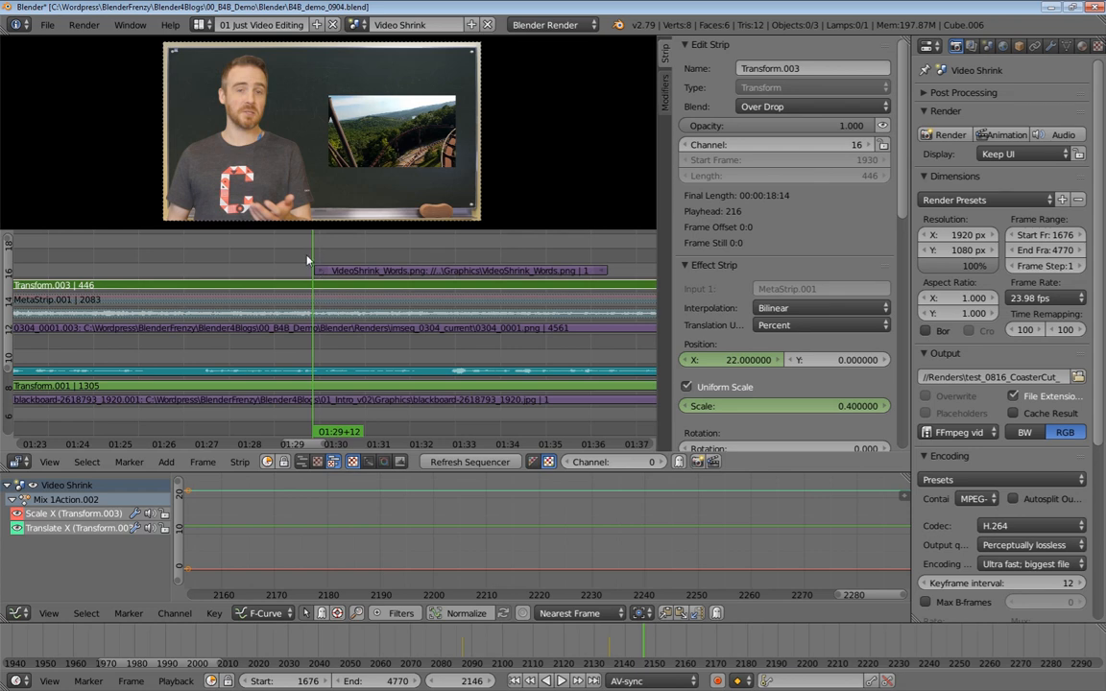
key(alt+a)
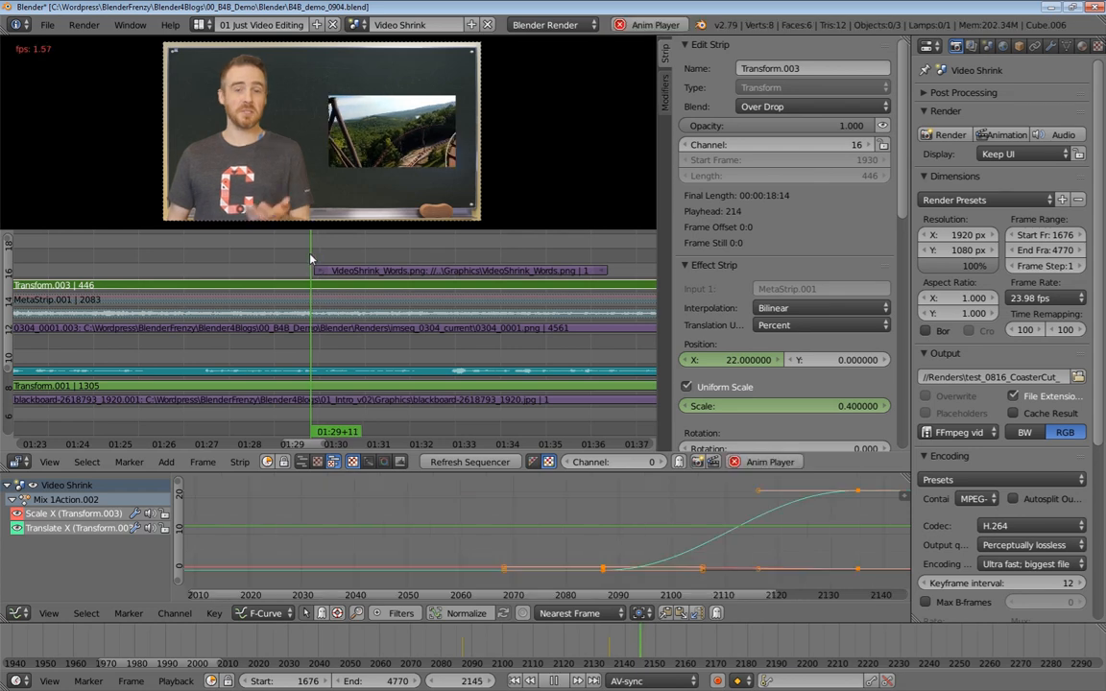
key(alt+a)
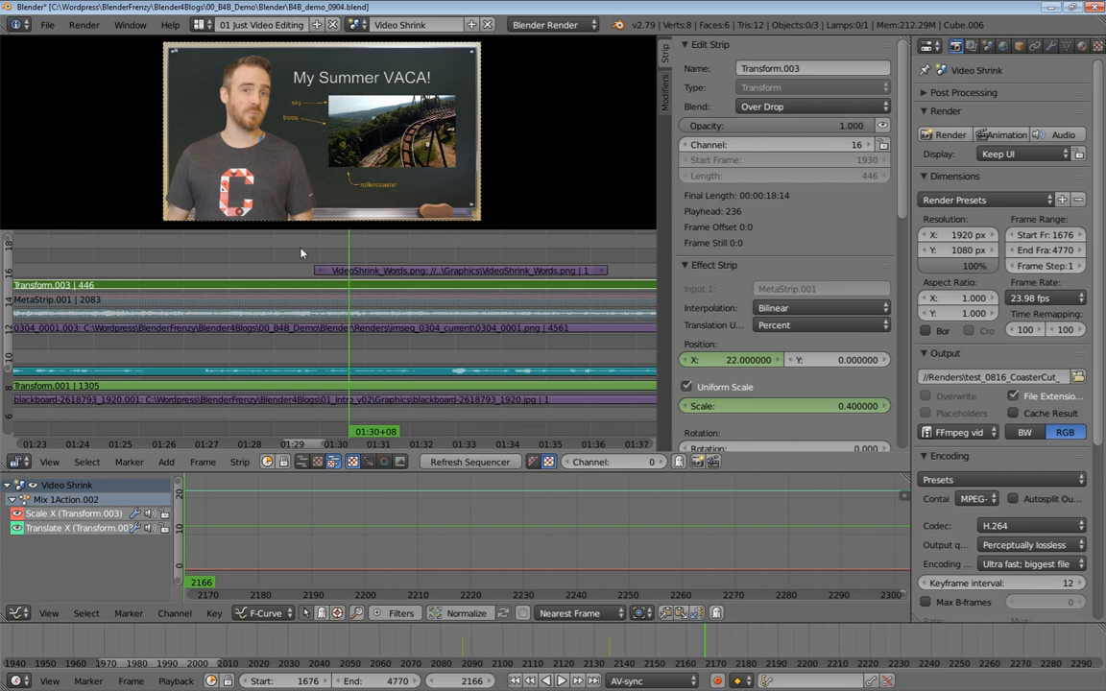
Play back the picture-in-picture section repeatedly around frames 2147 to 2260 to review the words graphic and shrinking clip
click(303, 252)
key(alt+a)
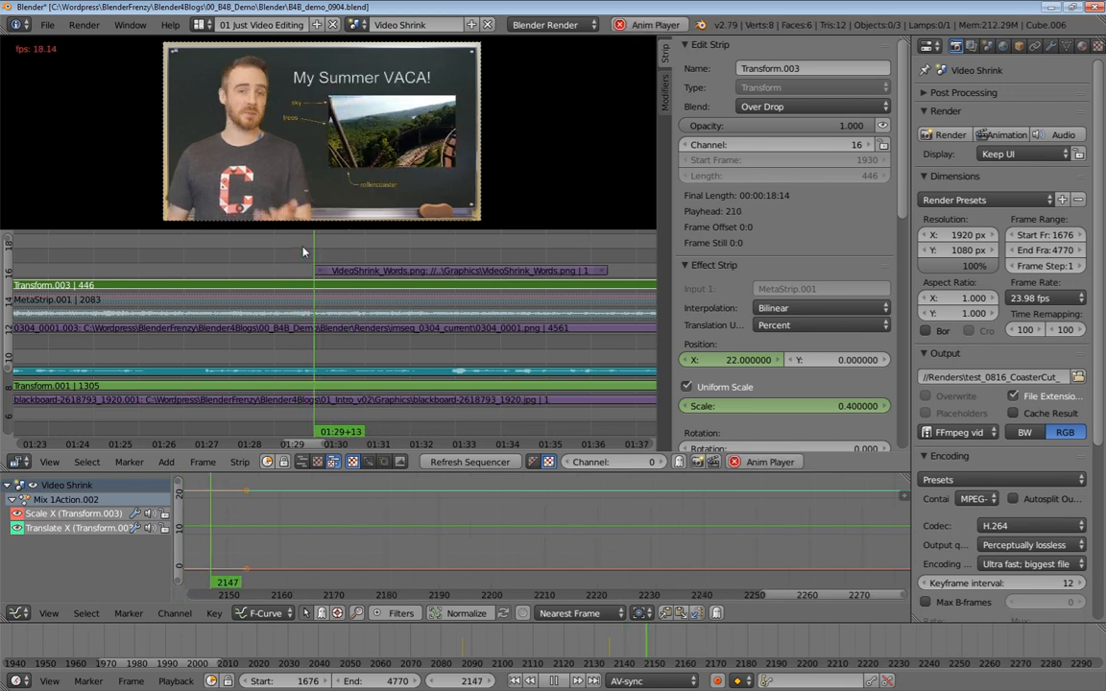
key(alt+a)
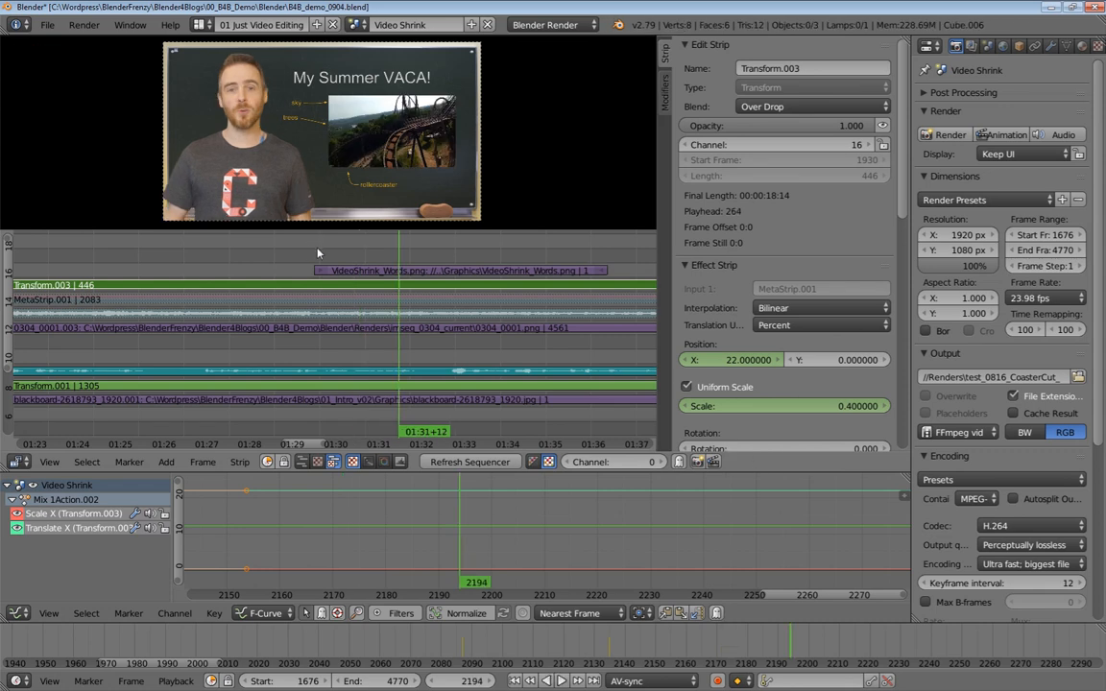
middle_drag(527, 292, 434, 281)
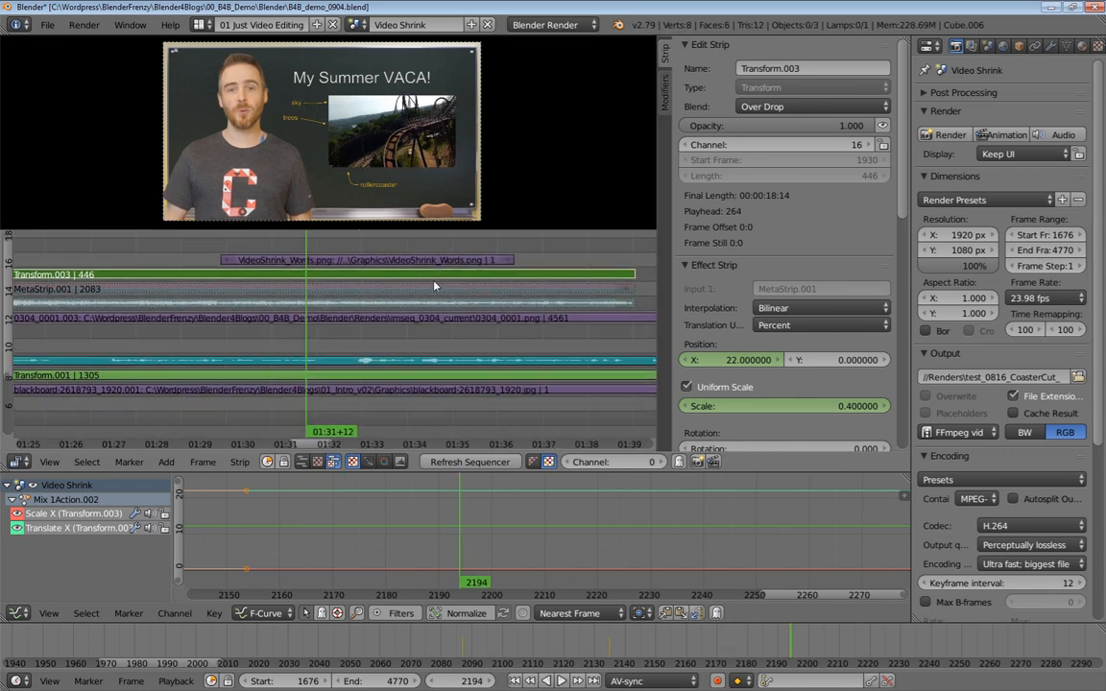
key(alt+a)
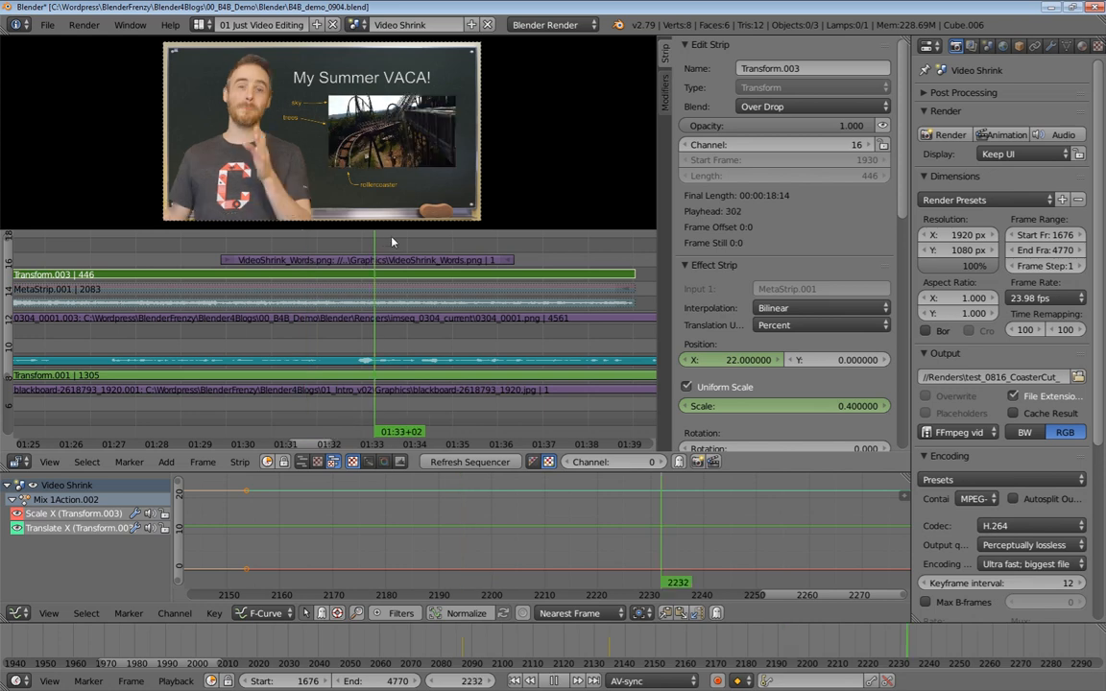
key(alt+a)
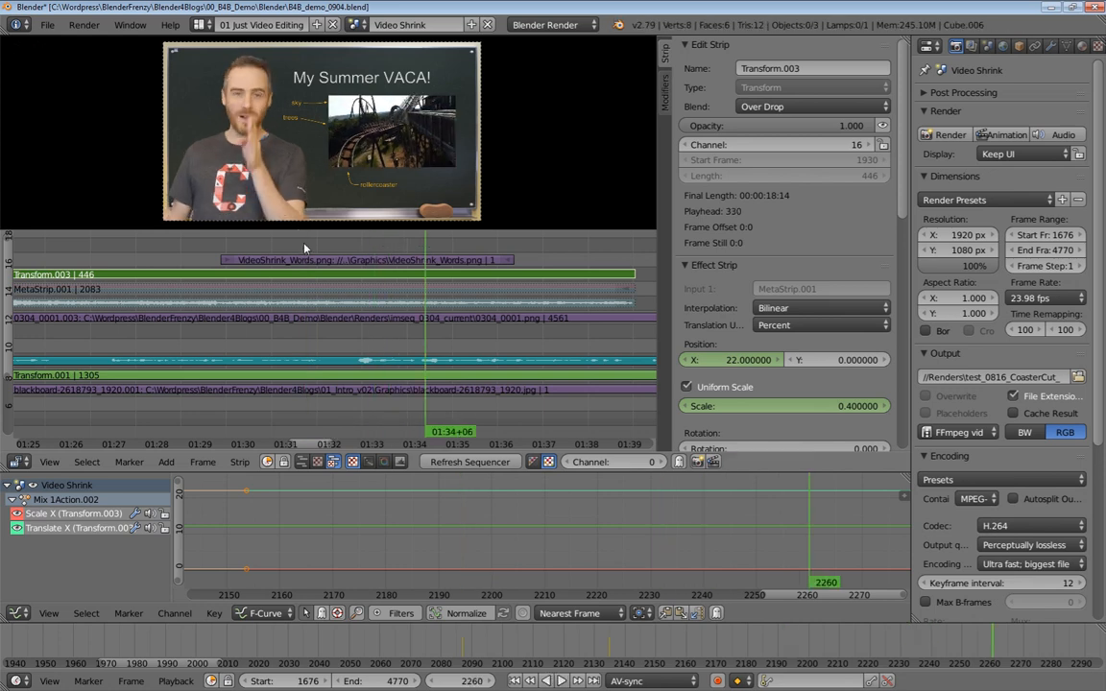
click(305, 248)
key(alt+a)
key(alt+a)
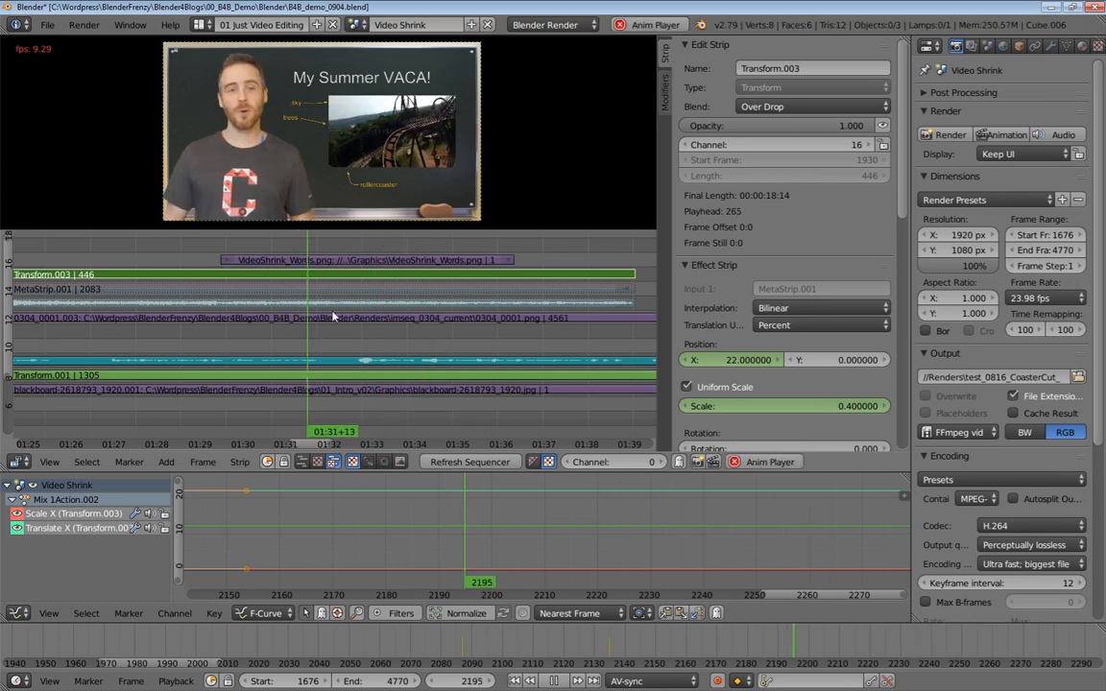
key(alt+a)
click(324, 346)
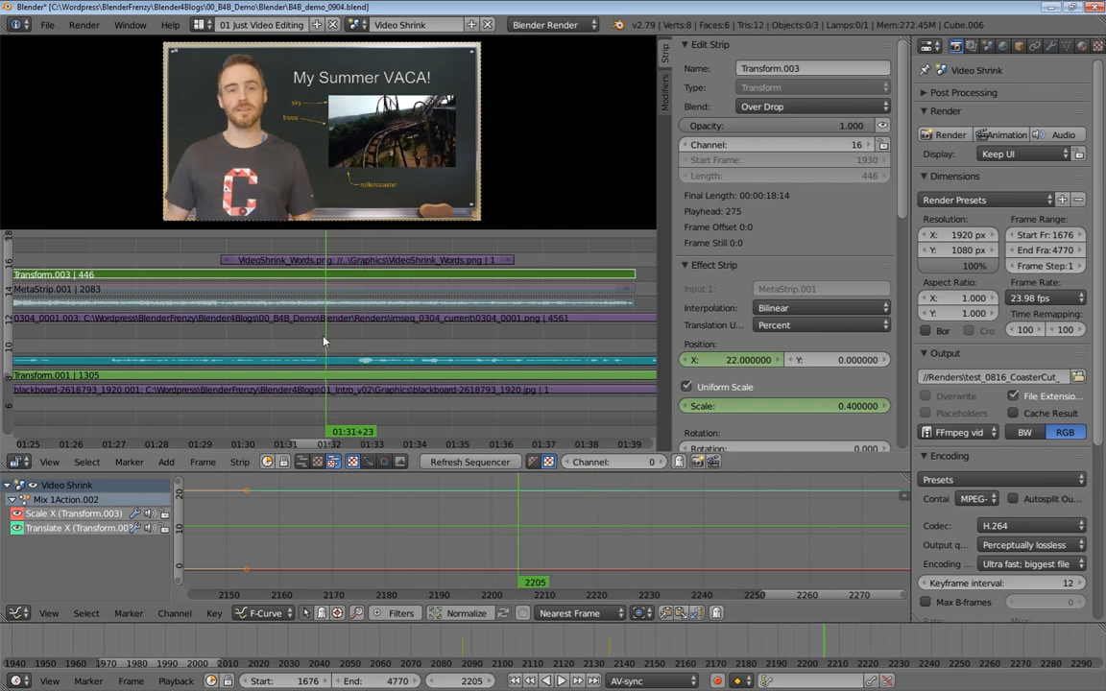
key(alt+a)
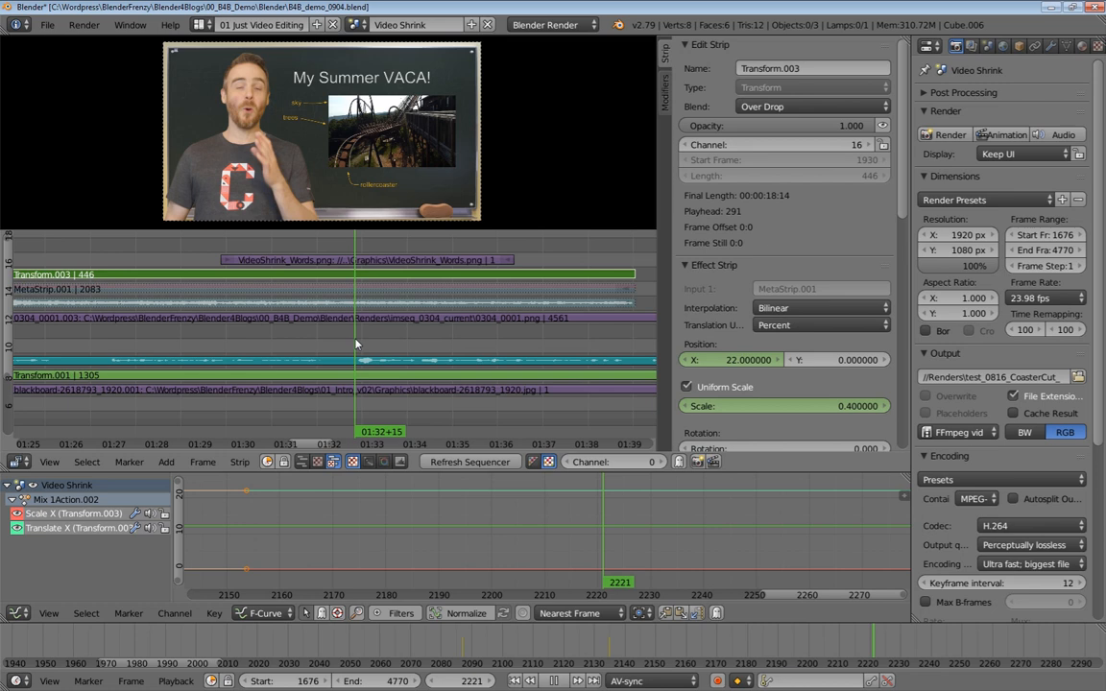
key(alt+a)
scroll(470, 320, down, 4)
scroll(465, 320, up, 2)
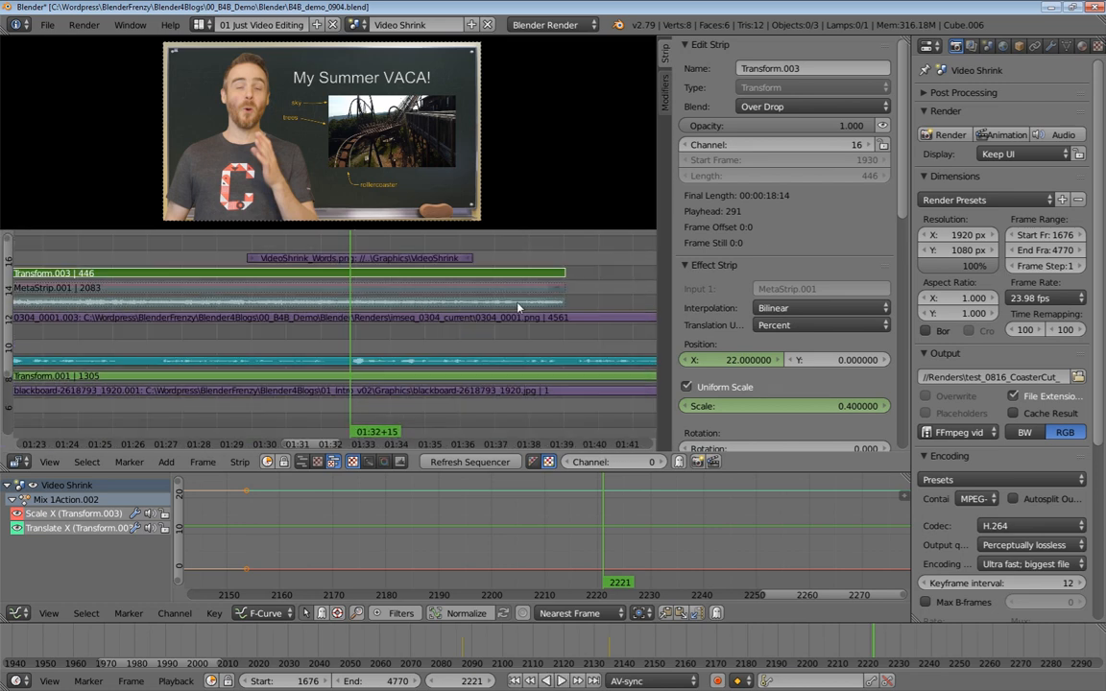
Select the end handles of the rollercoaster sound, clip meta strip and words image, and snap them to the playhead at frame 2220
right_click(556, 295)
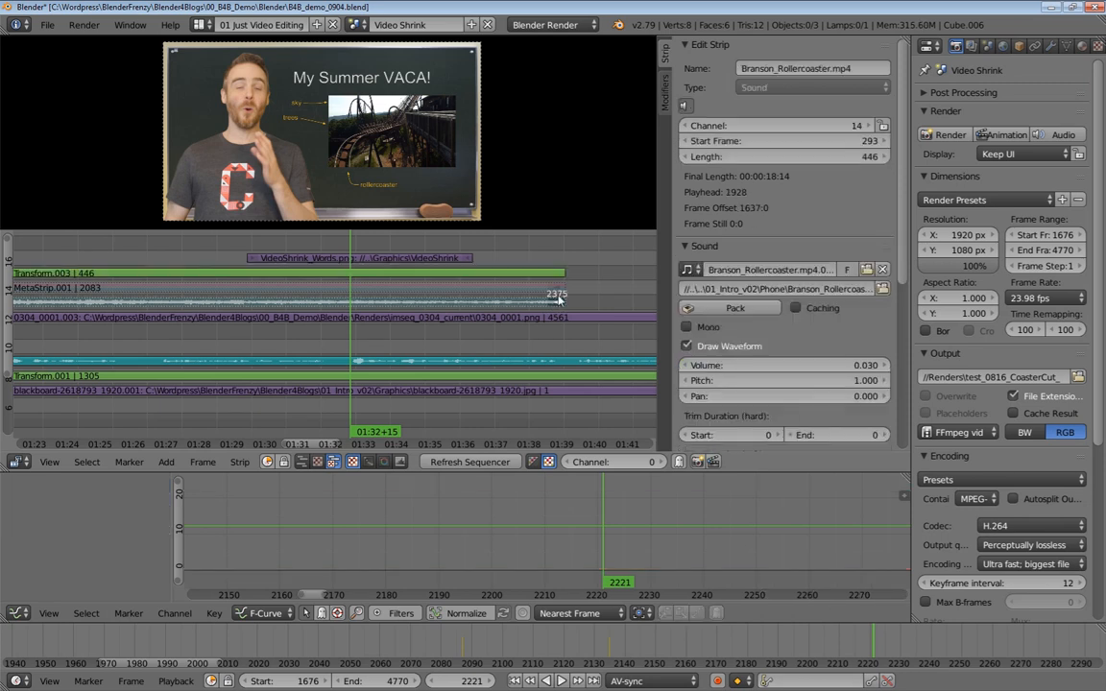
right_click(557, 295)
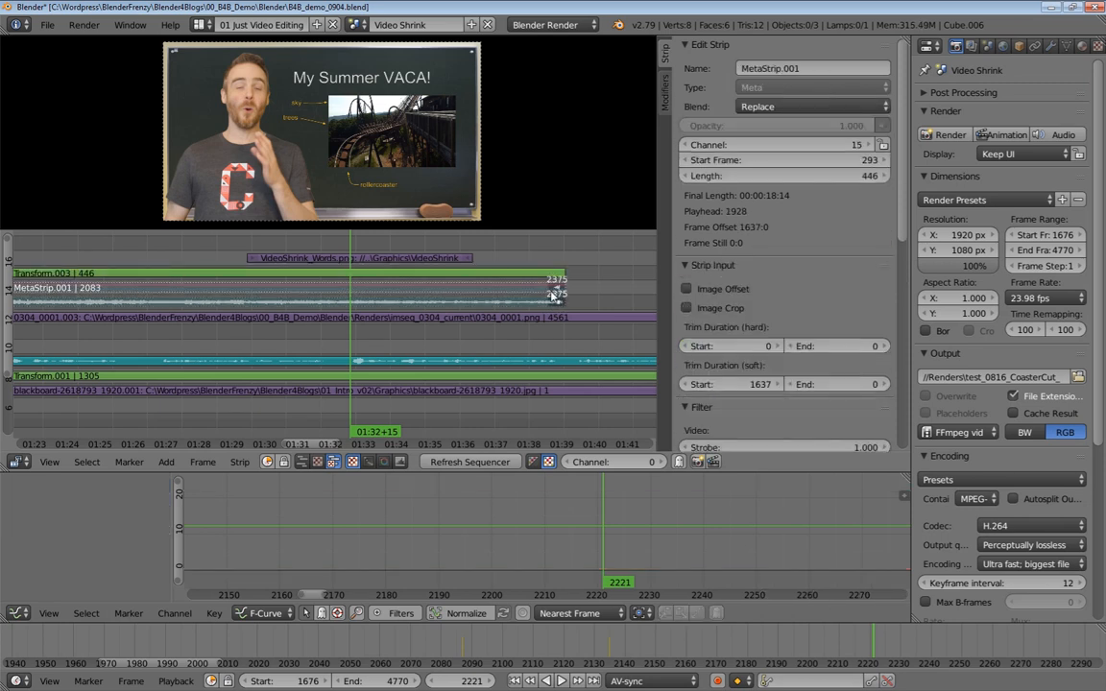
right_click(469, 259)
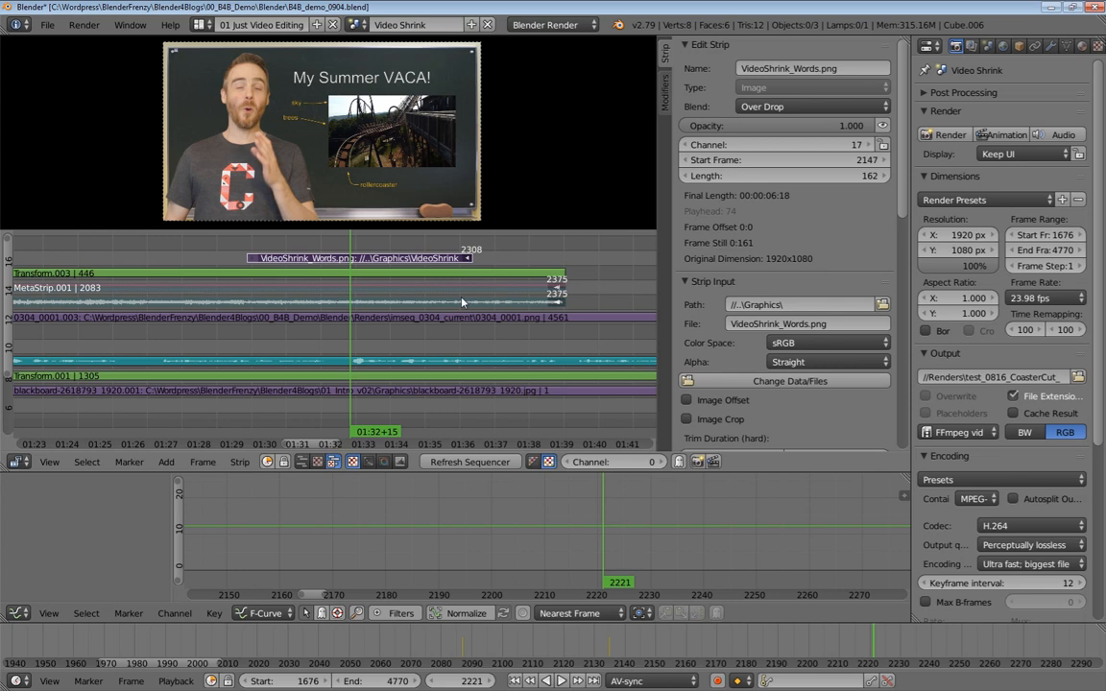
key(shift+a)
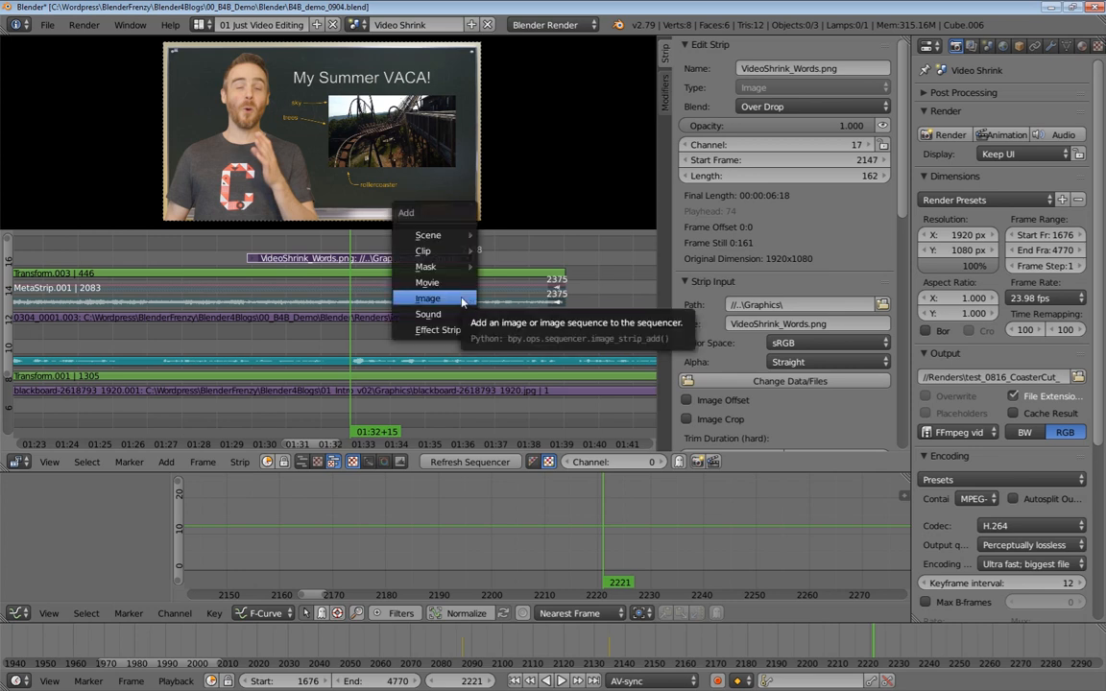
key(Escape)
key(shift+s)
middle_drag(395, 276, 550, 288)
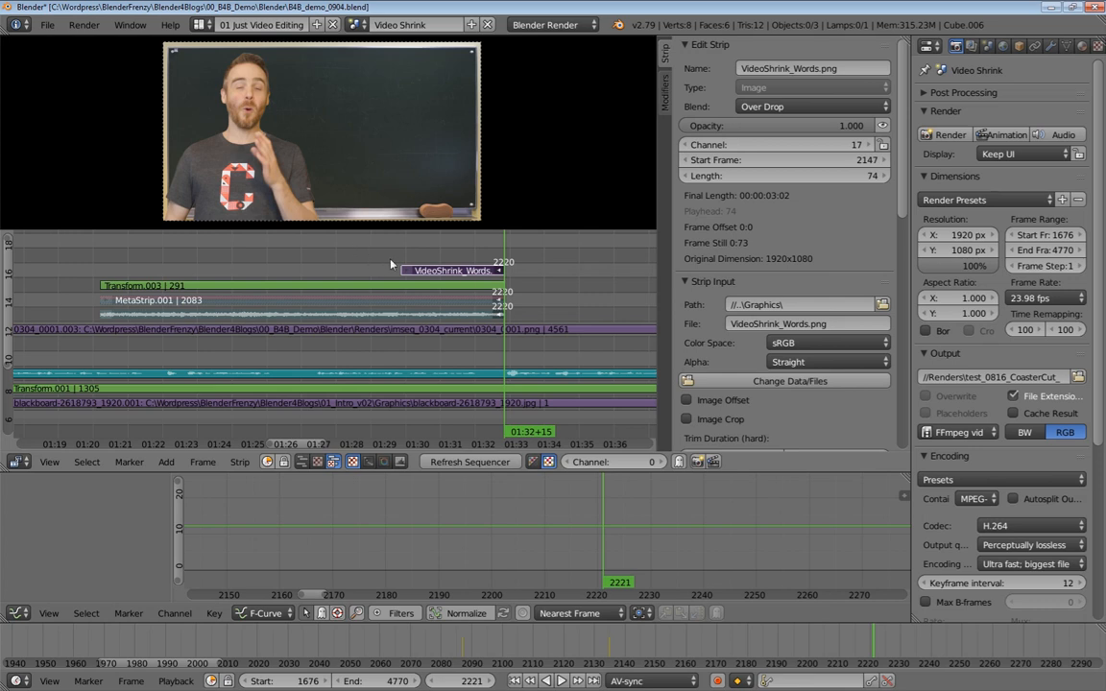
middle_drag(350, 257, 394, 260)
scroll(394, 262, down, 2)
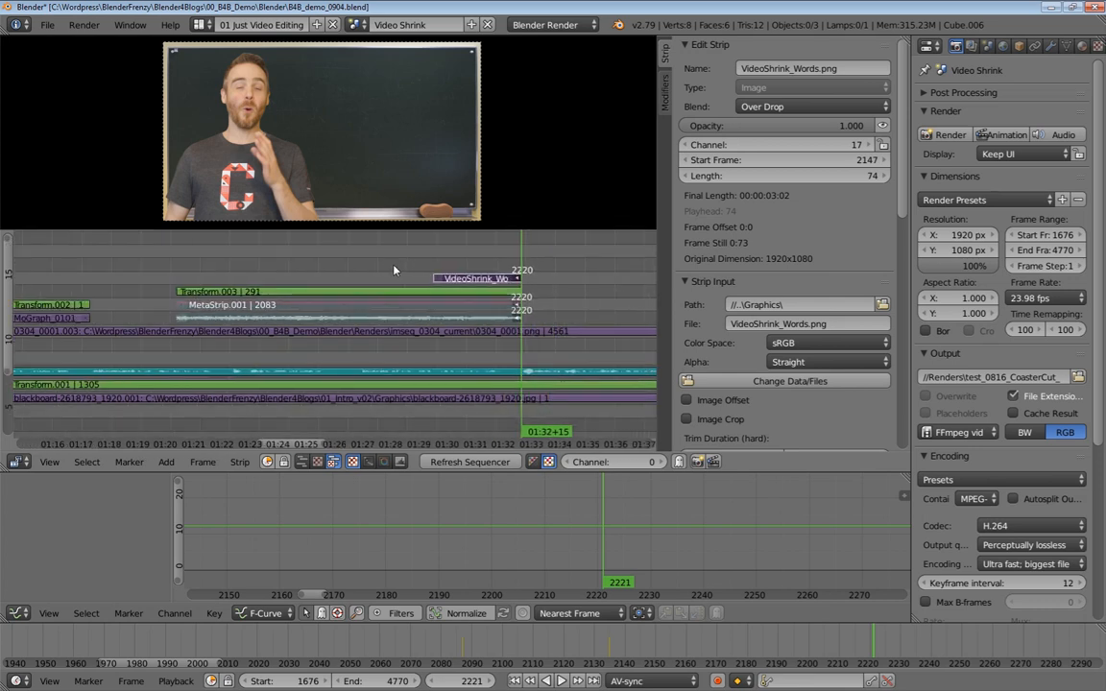
Select the rollercoaster sound strip and hide all other unselected strips in the sequencer
click(348, 299)
shift+click(470, 281)
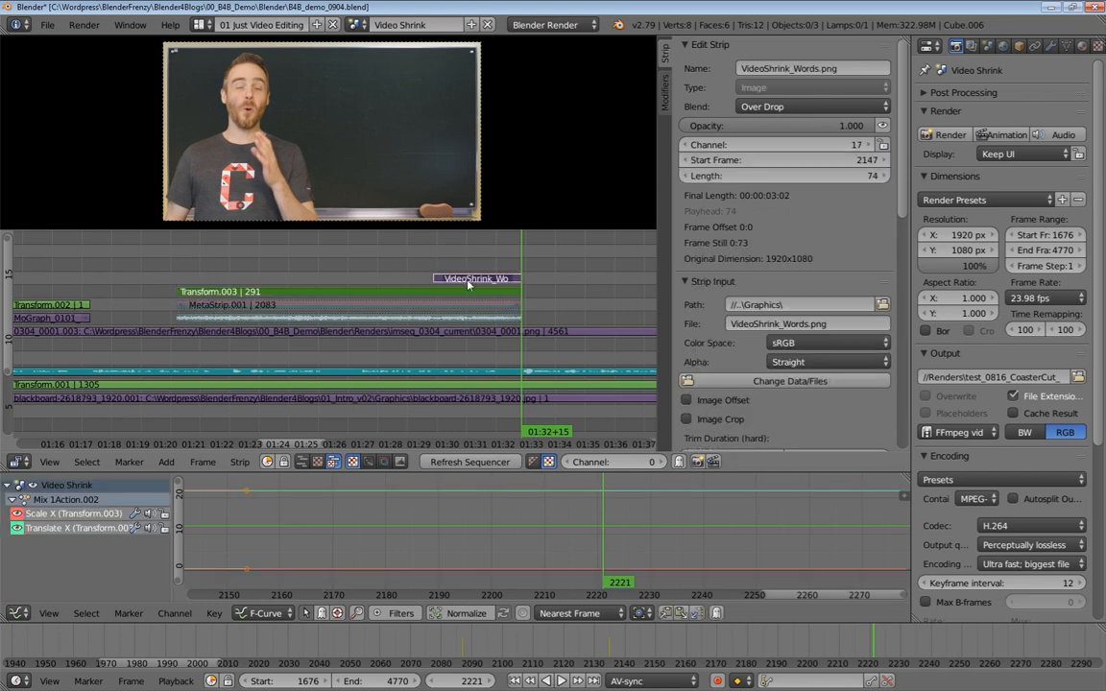
click(344, 315)
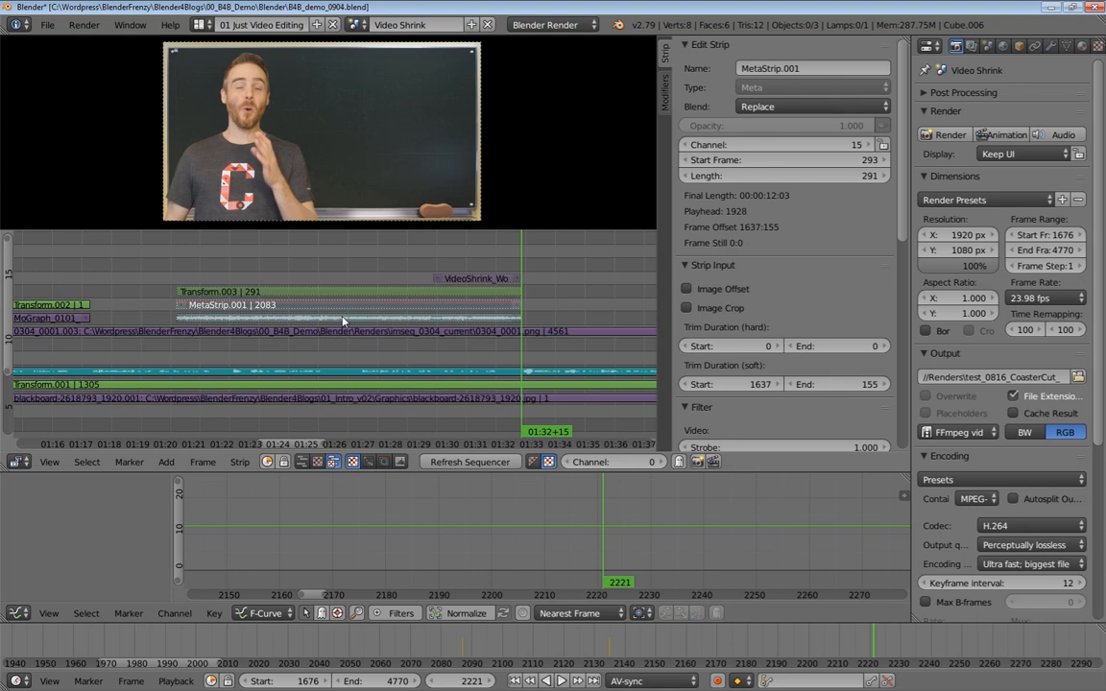
click(343, 321)
key(alt+h)
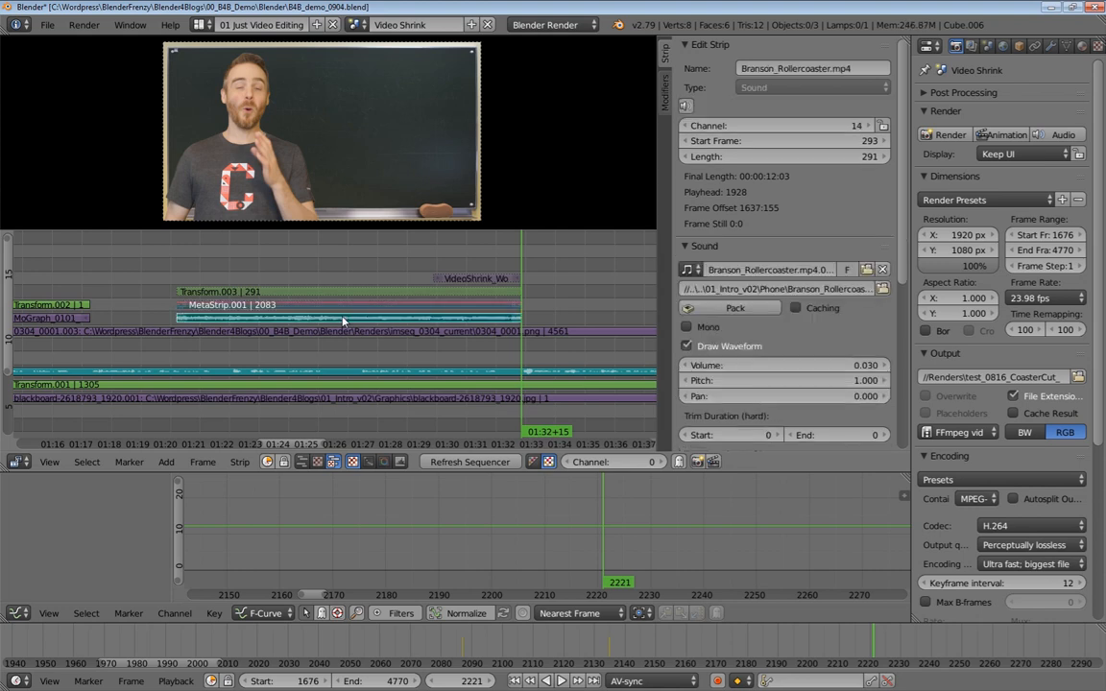
key(shift+h)
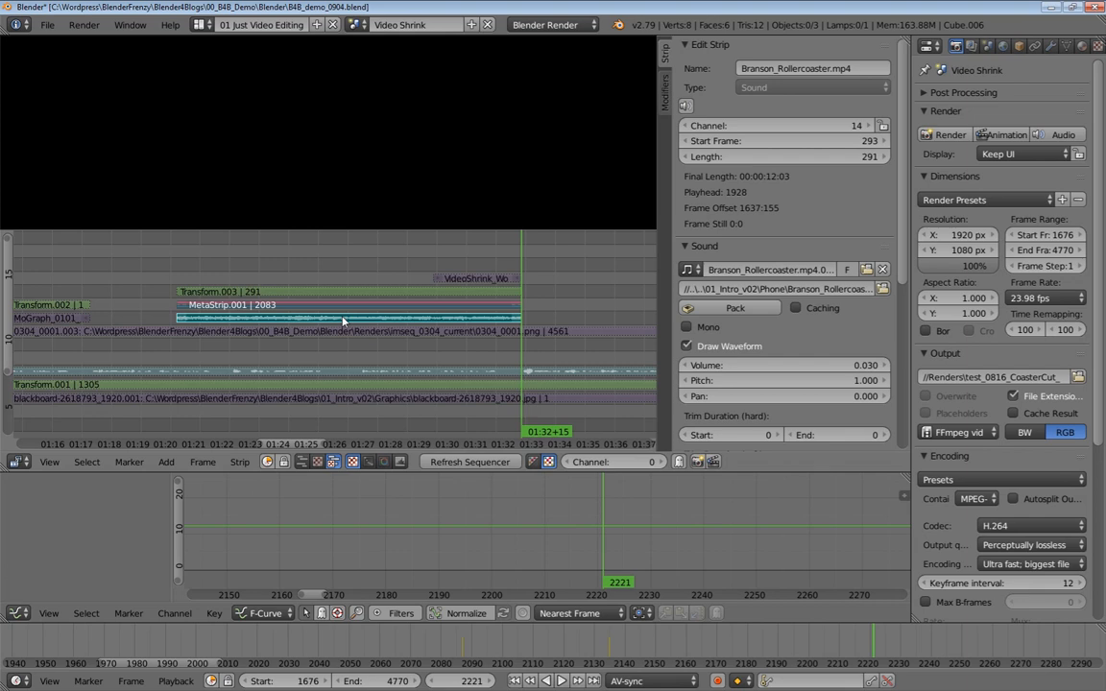
Select the rollercoaster clip strips and set the Branson_Rollercoaster.mp4 sound strip's volume to 1
right_click(207, 304)
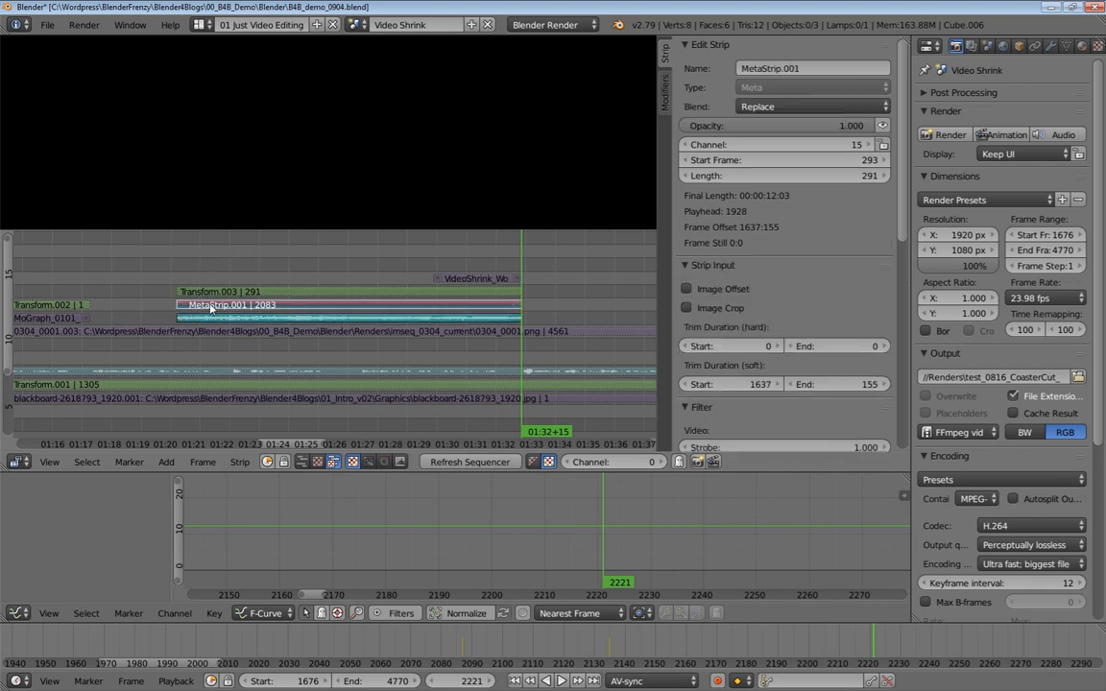
click(216, 266)
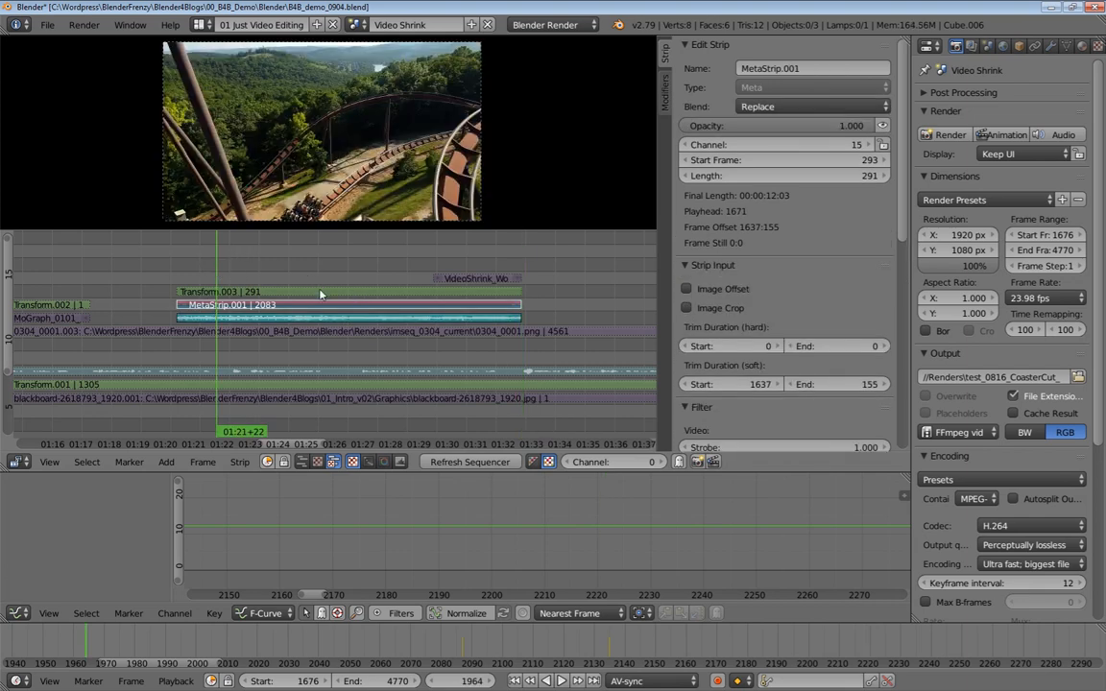
right_click(419, 321)
click(796, 363)
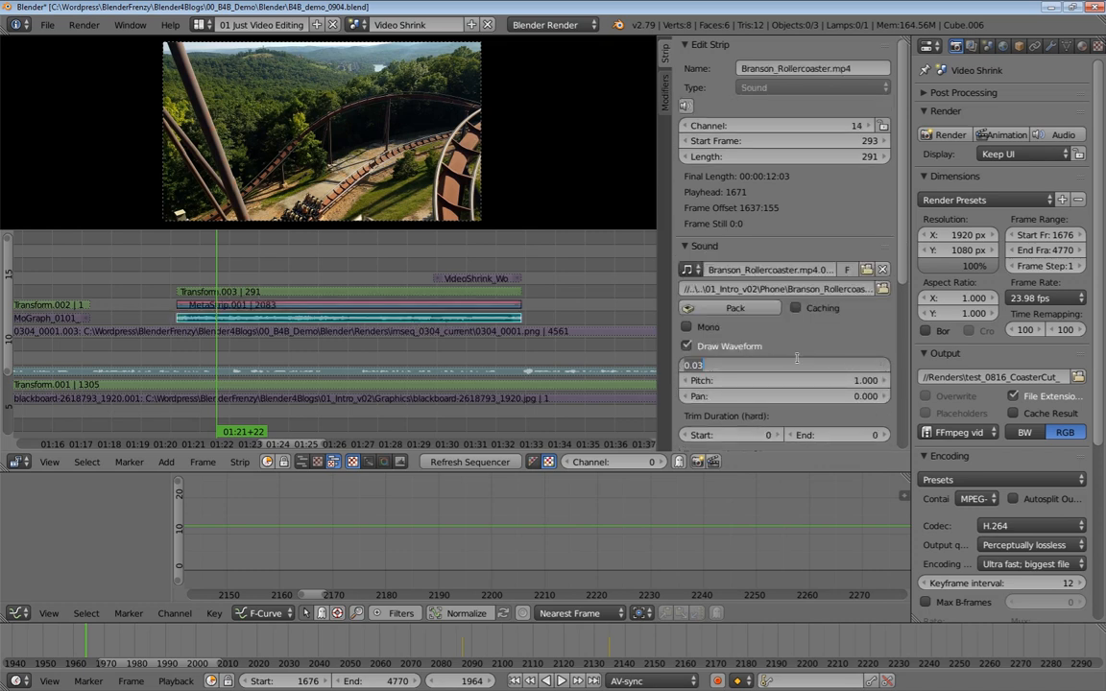
text(1)
key(Return)
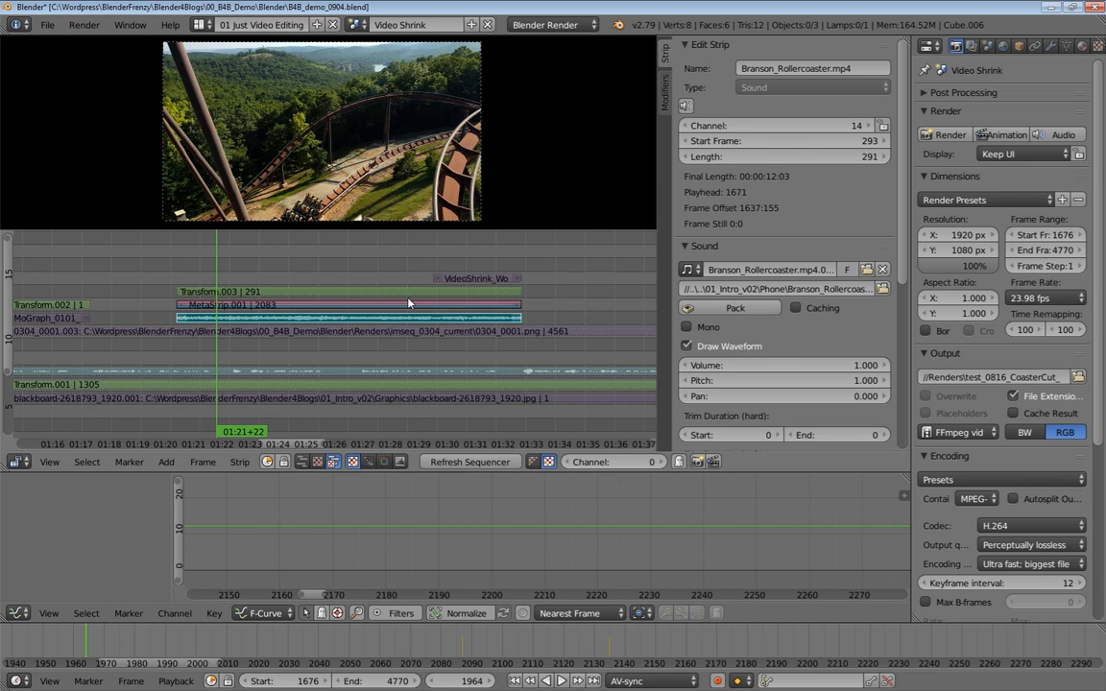
Set the scene's frame range to start at frame 1930 and end at frame 2221
click(176, 288)
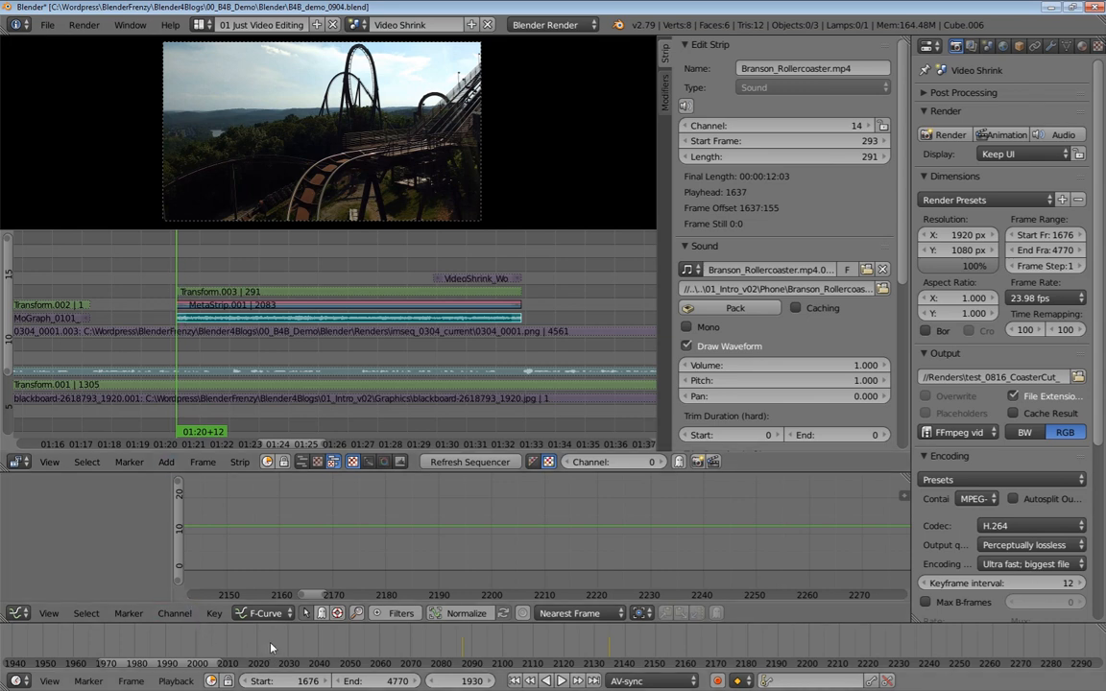
key(e)
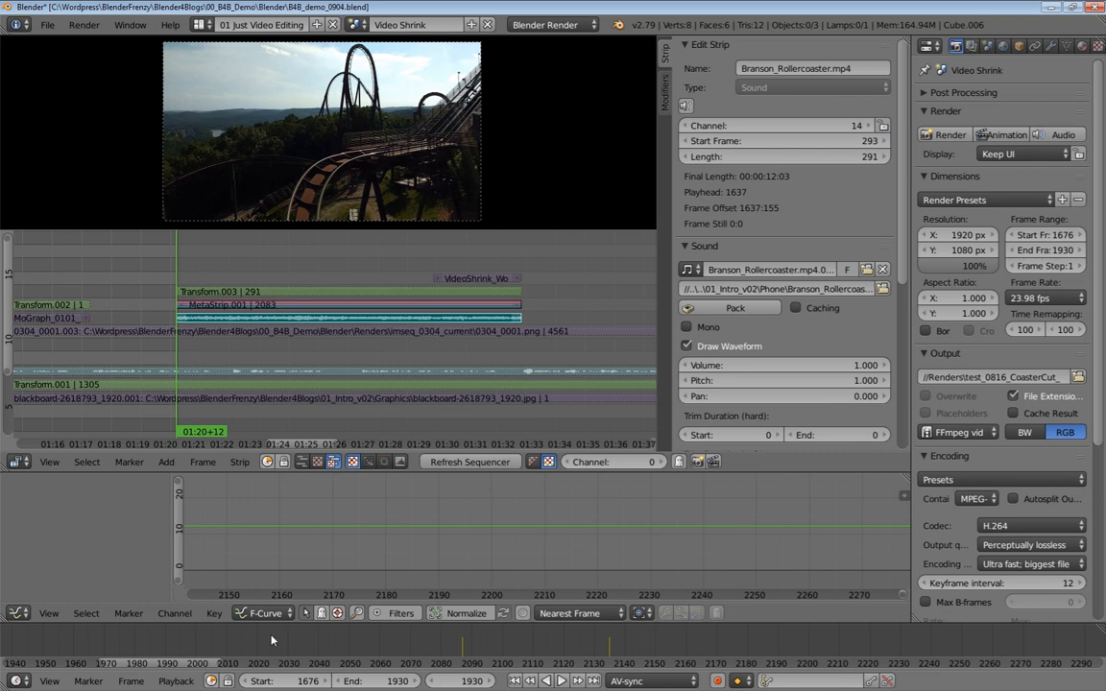
key(s)
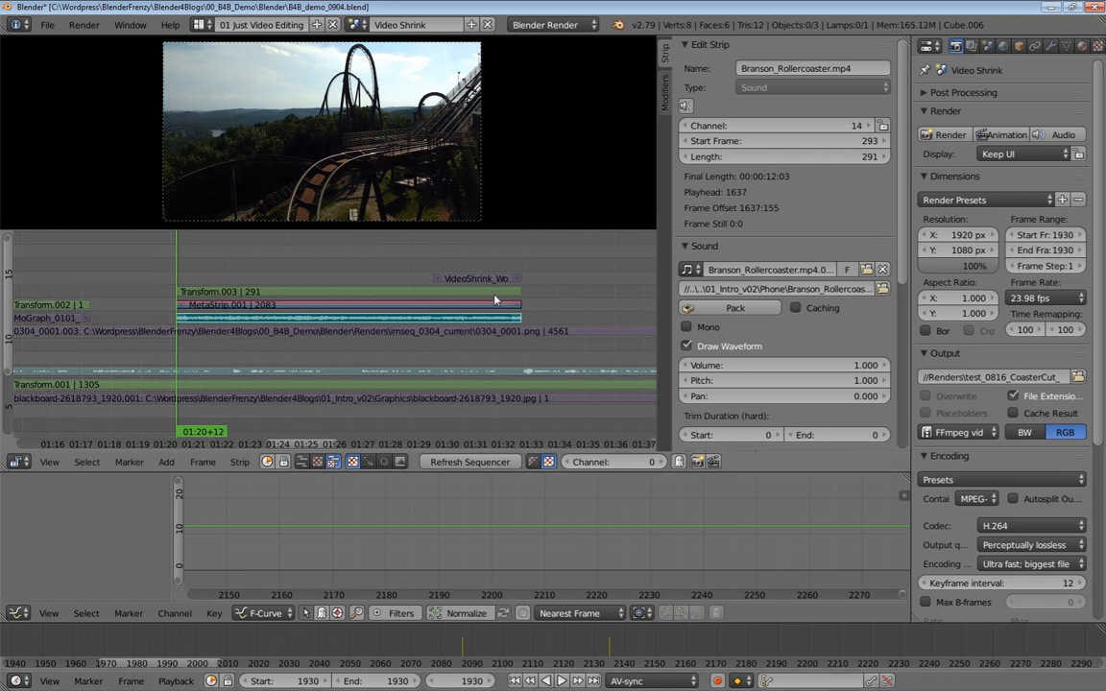
click(533, 267)
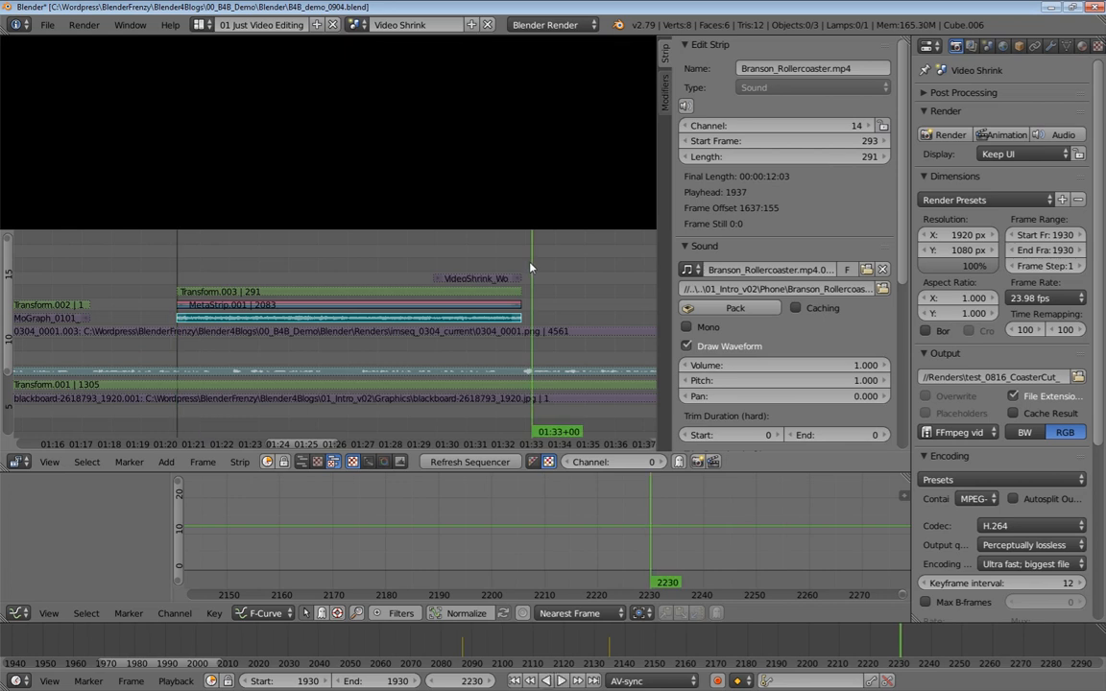
click(523, 401)
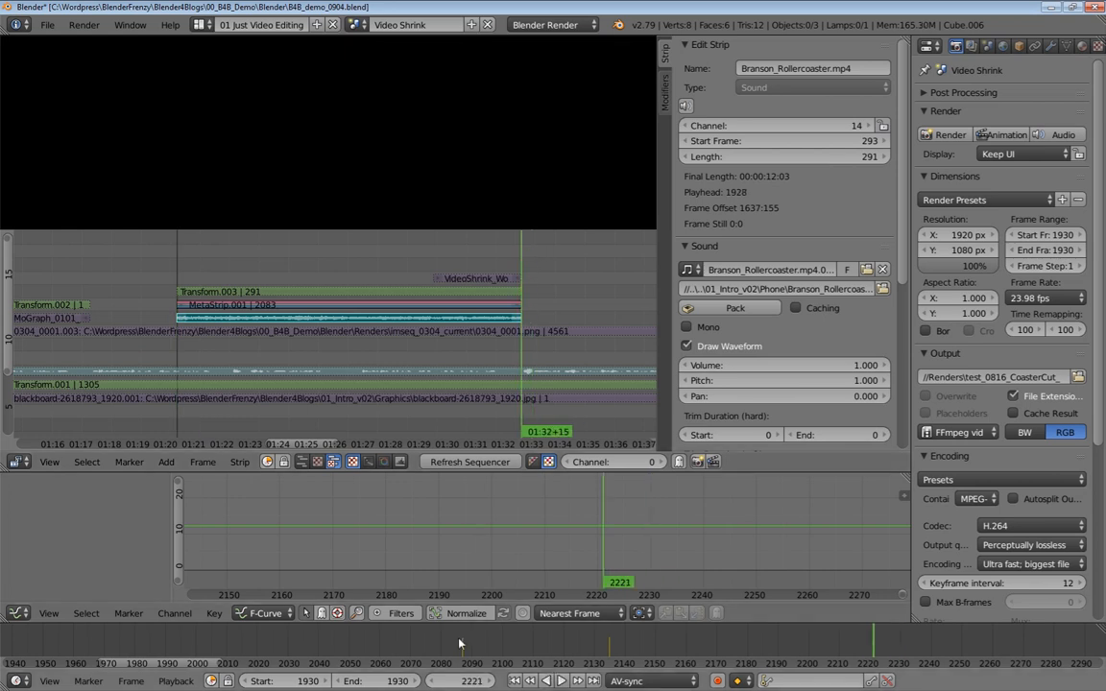
key(e)
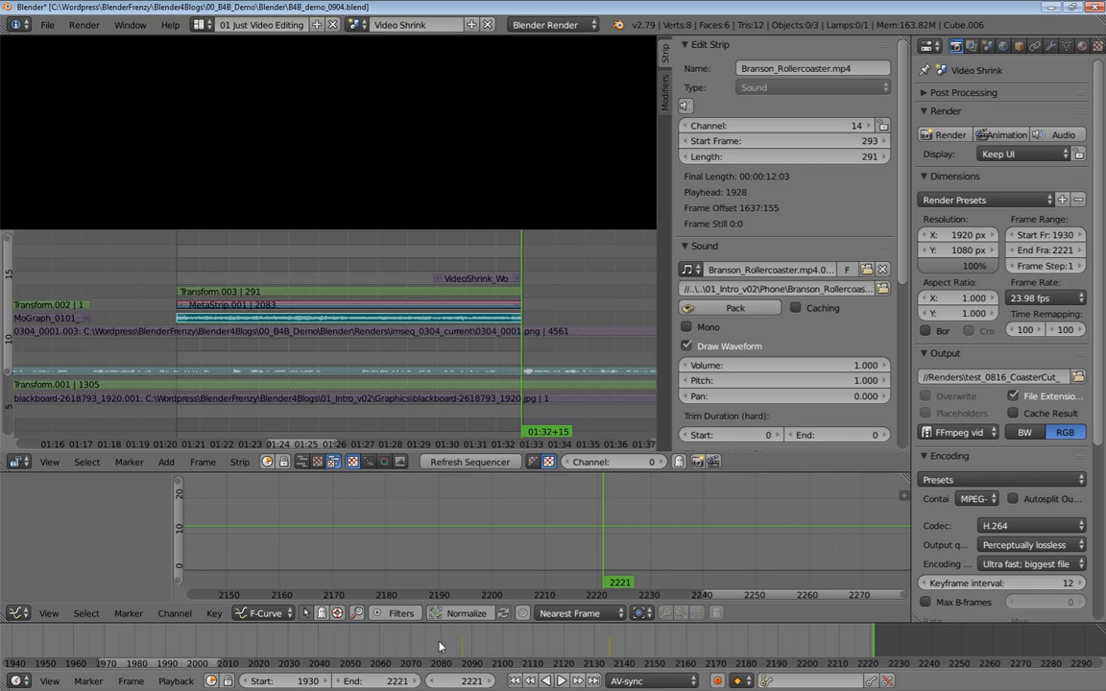
key(Home)
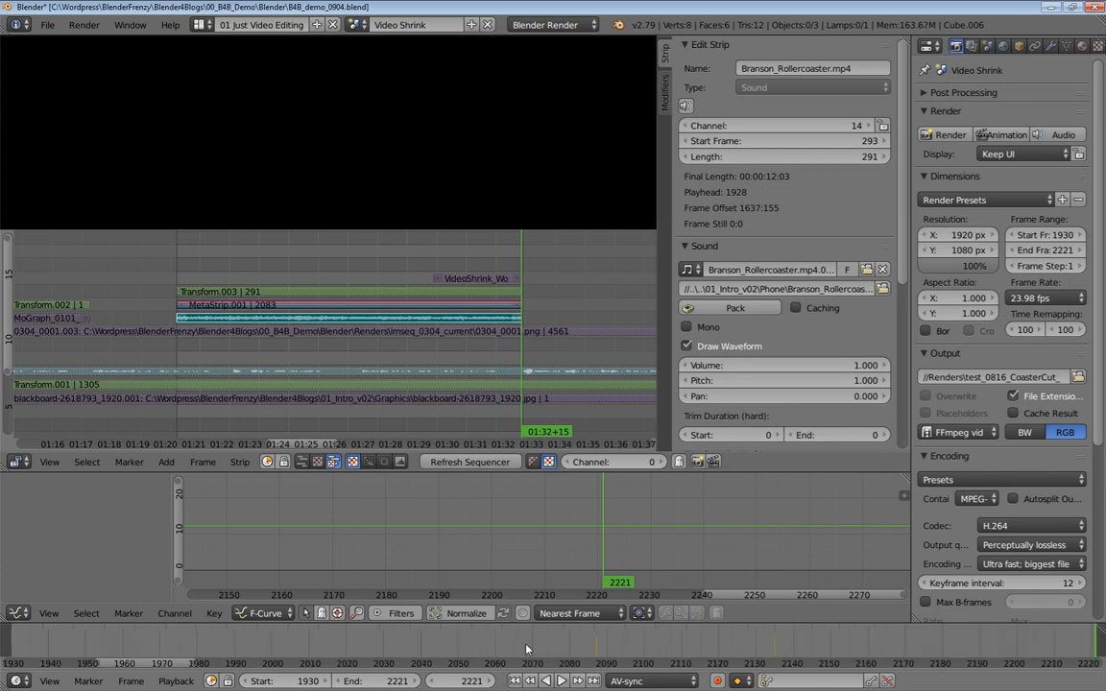
scroll(535, 649, down, 1)
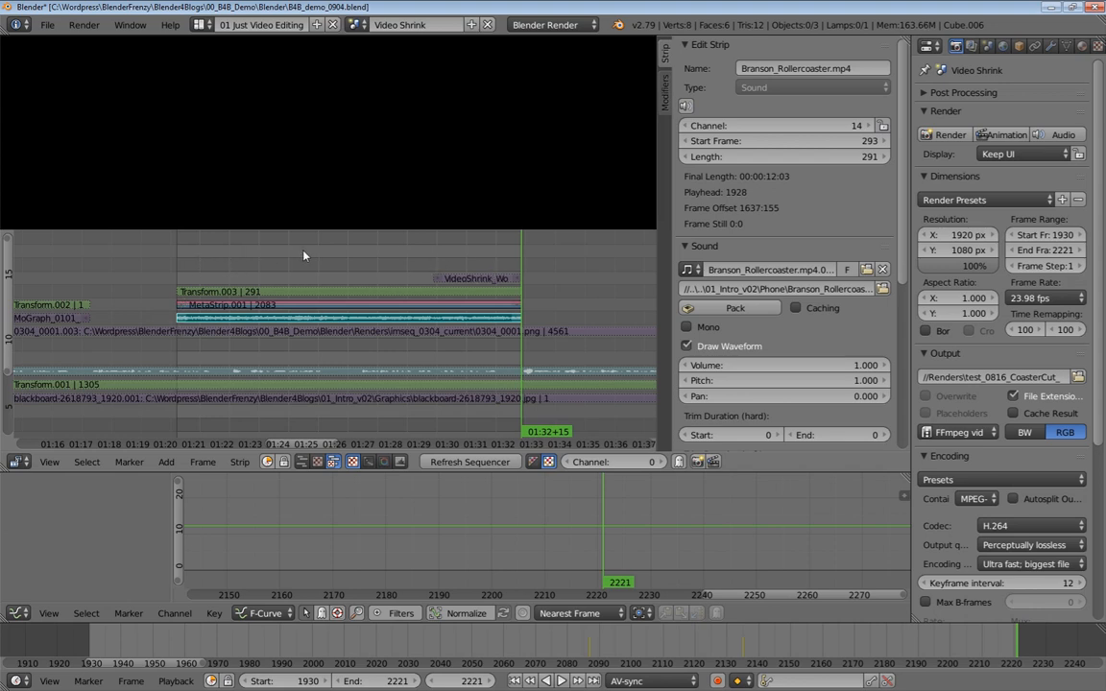
Rename the render output path to //Renders\test_0905_CoasterCut_
click(1057, 377)
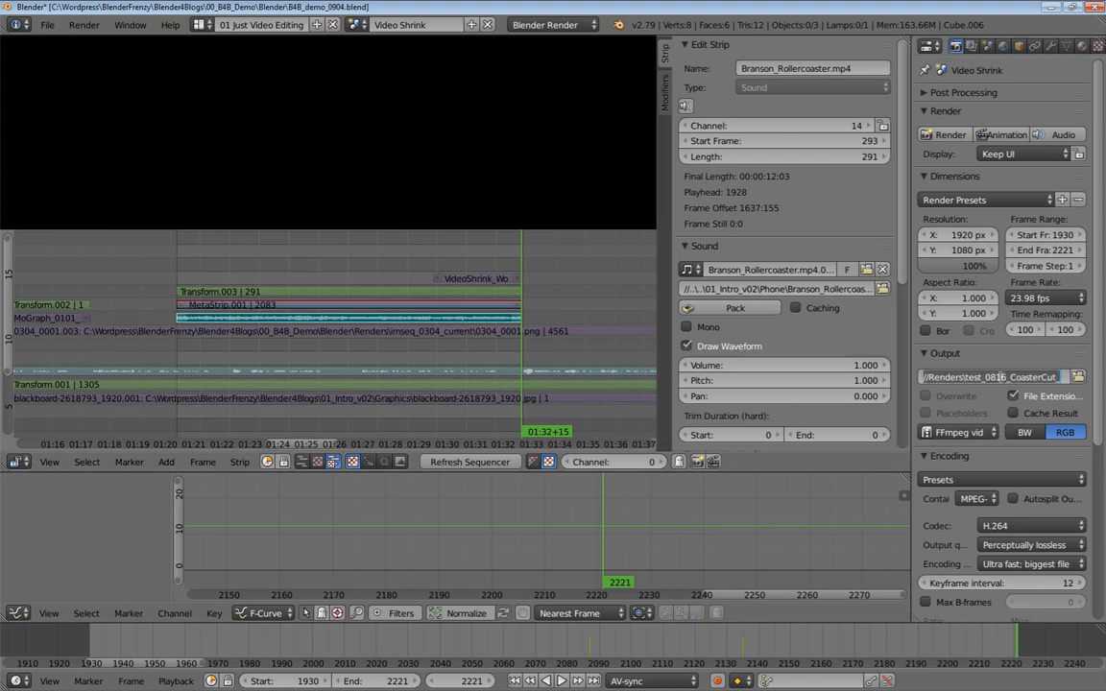
drag(1059, 378, 977, 383)
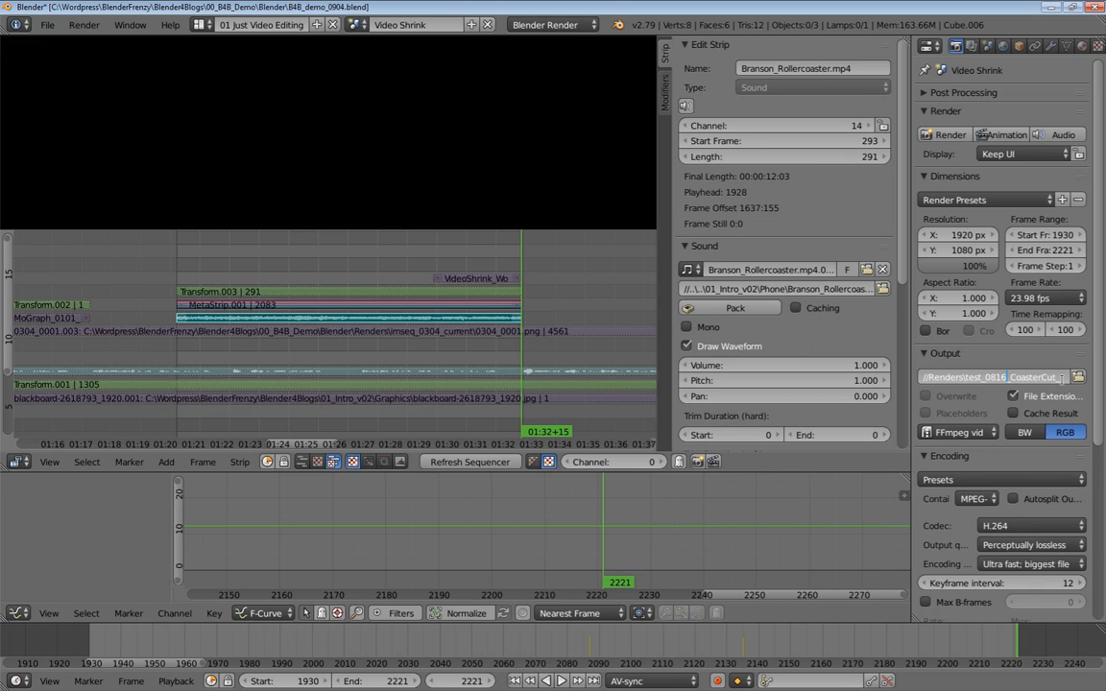
key(BackSpace)
key(BackSpace)
key(BackSpace)
text(905)
key(Return)
Save the project as a new incremented version, B4B_demo_0905.blend
key(ctrl+s)
key(Escape)
key(ctrl+shift+s)
key(KP_Add)
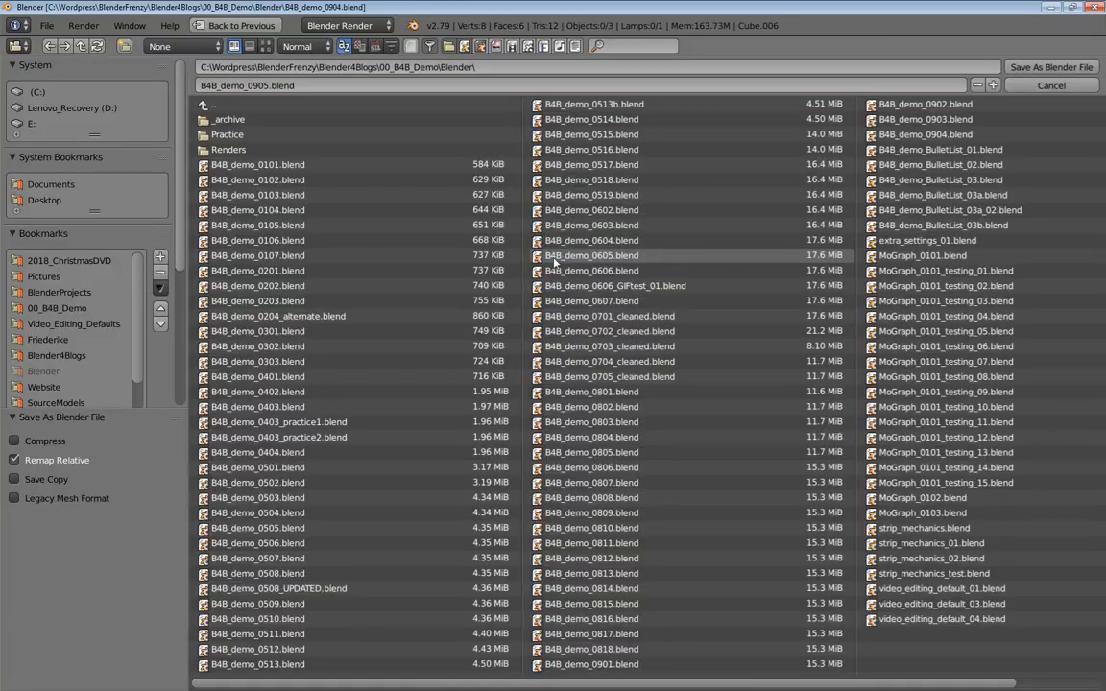
key(Return)
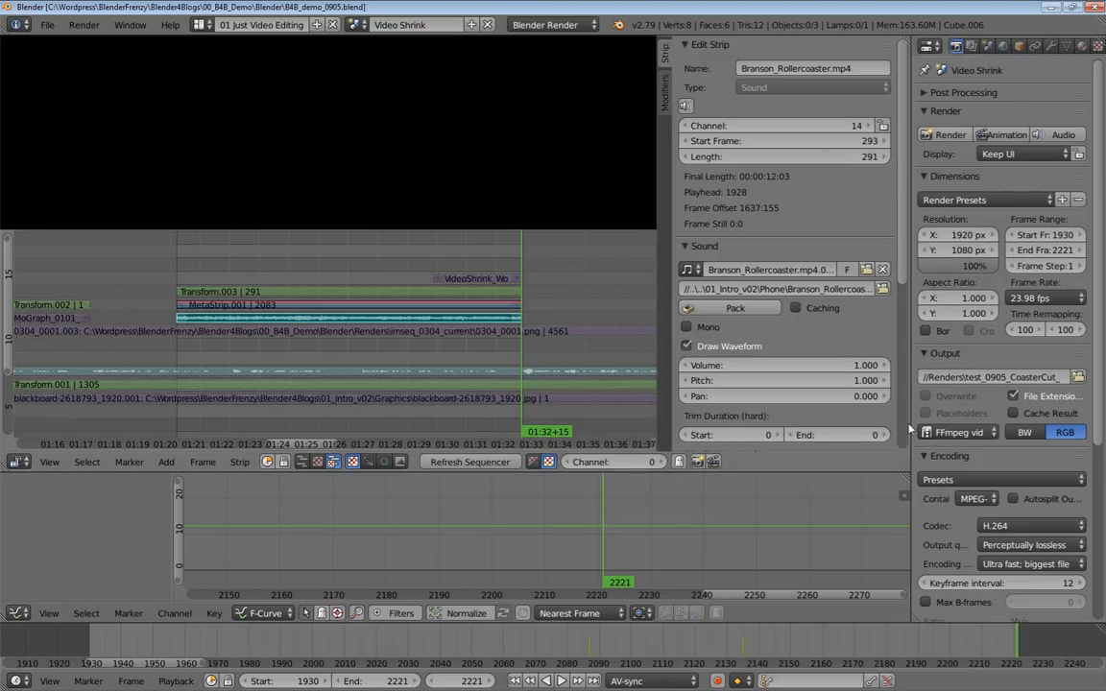
Render the scene's frame range as an animation
scroll(1007, 451, down, 5)
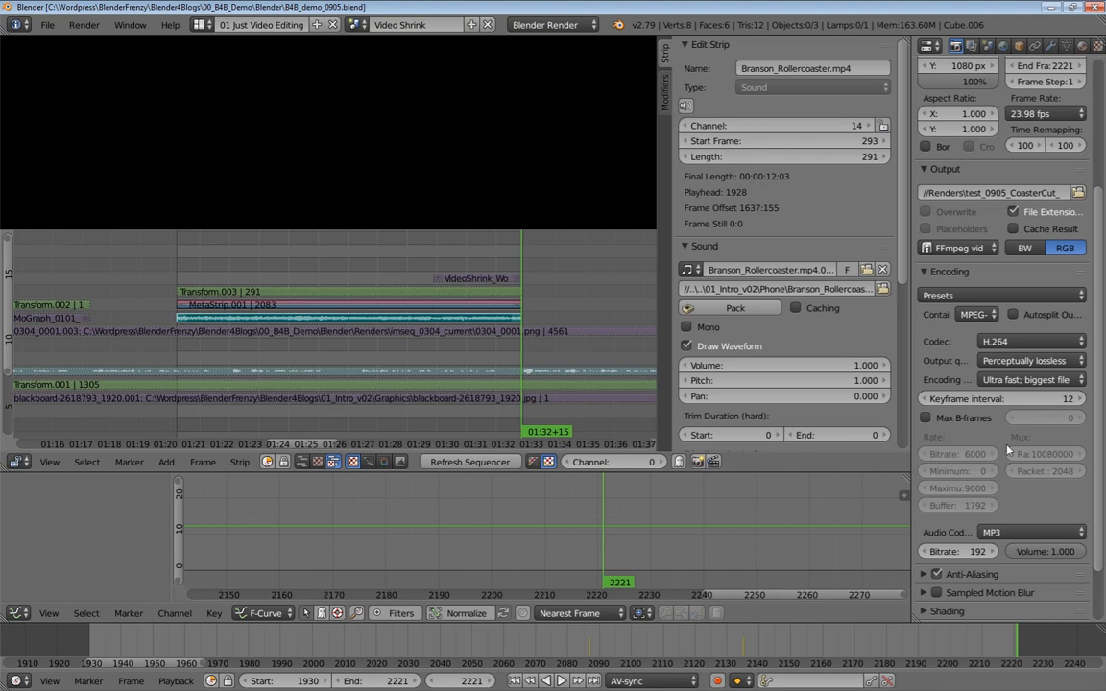
scroll(1016, 324, up, 5)
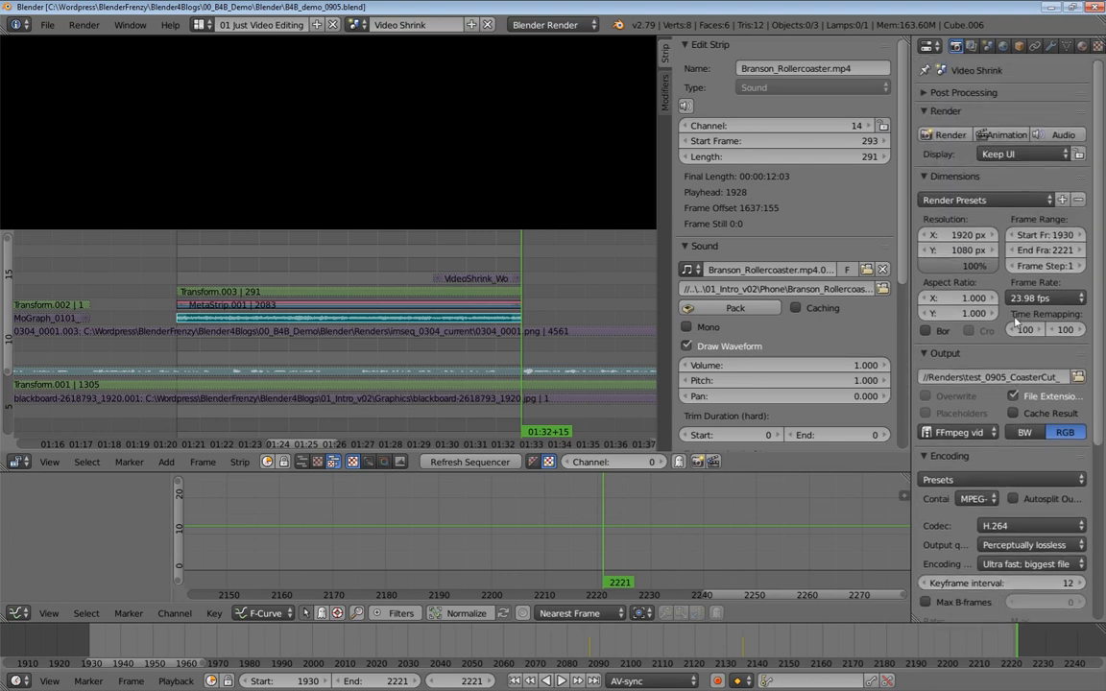
click(1002, 135)
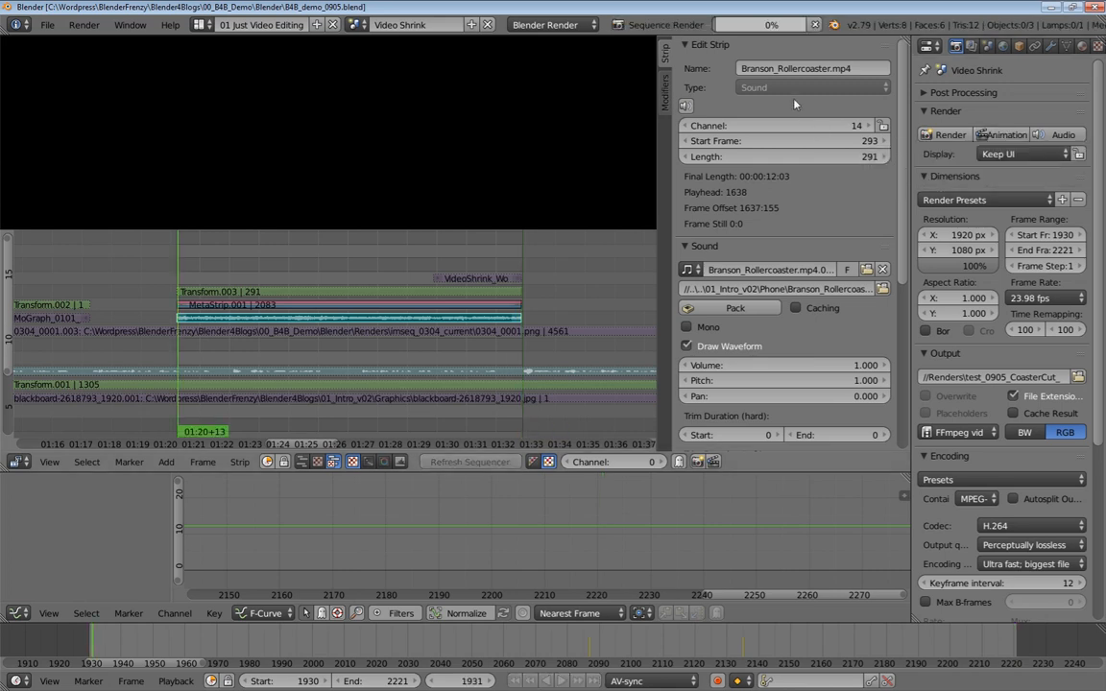
mouse_move(763, 33)
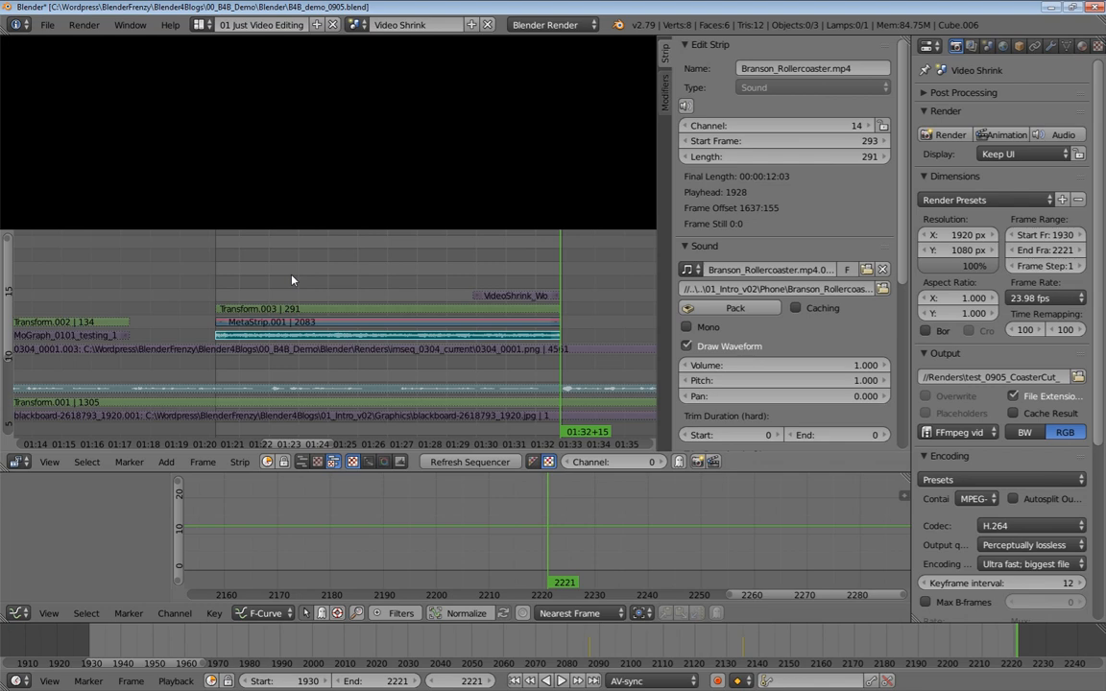
Add the rendered test_0905_CoasterCut_1930-2221.mp4 as a movie strip starting at frame 1930
key(shift+Left)
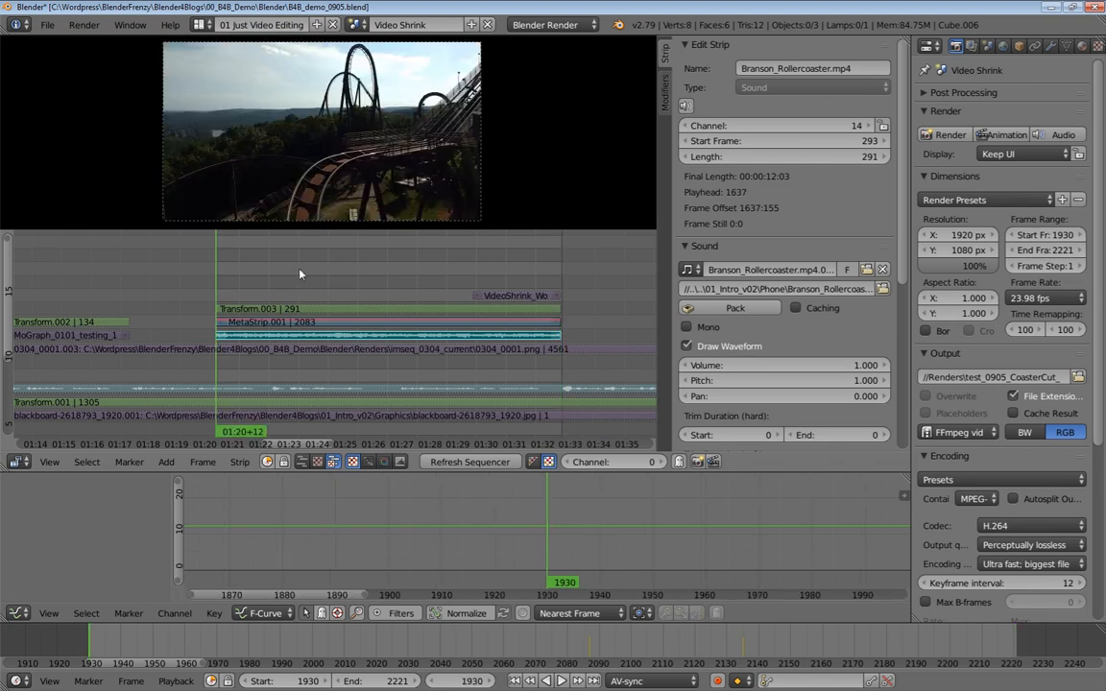
key(shift+a)
click(261, 250)
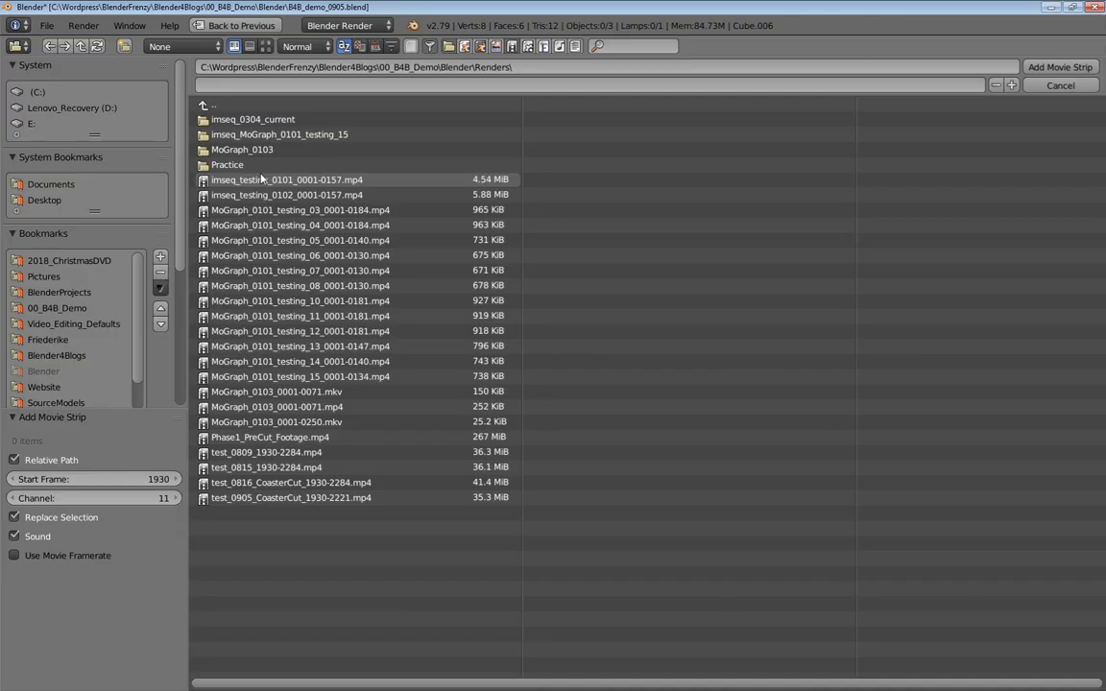
click(247, 500)
double_click(246, 500)
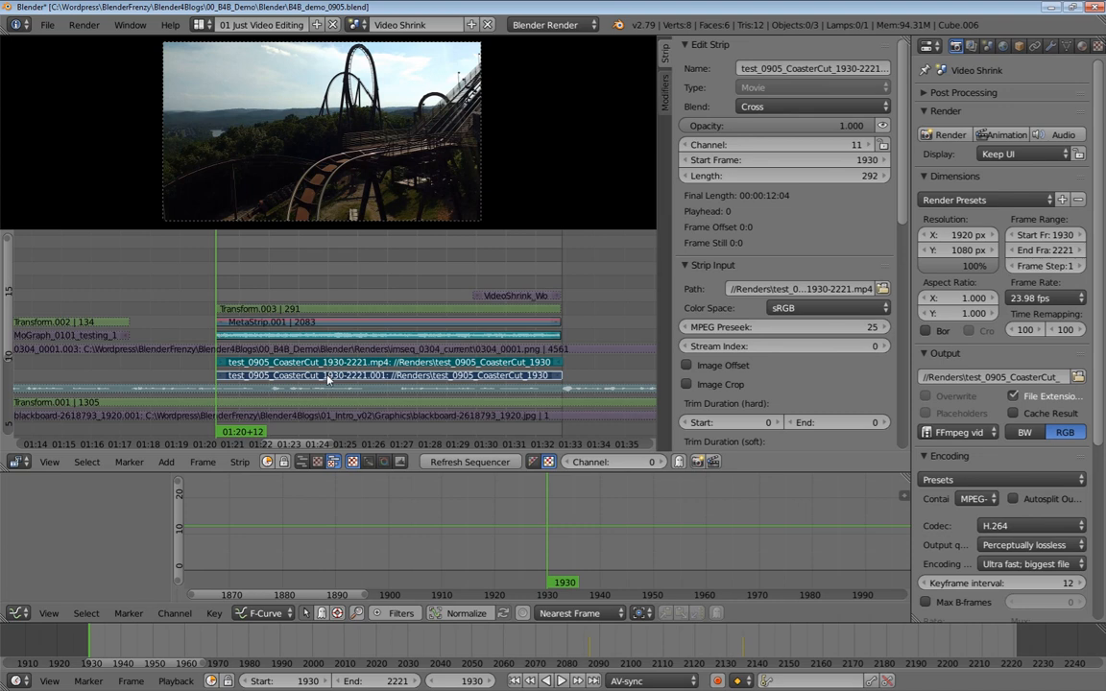
Move the new coaster movie and sound strips up to channels 19 and 18, above the existing strips
key(g)
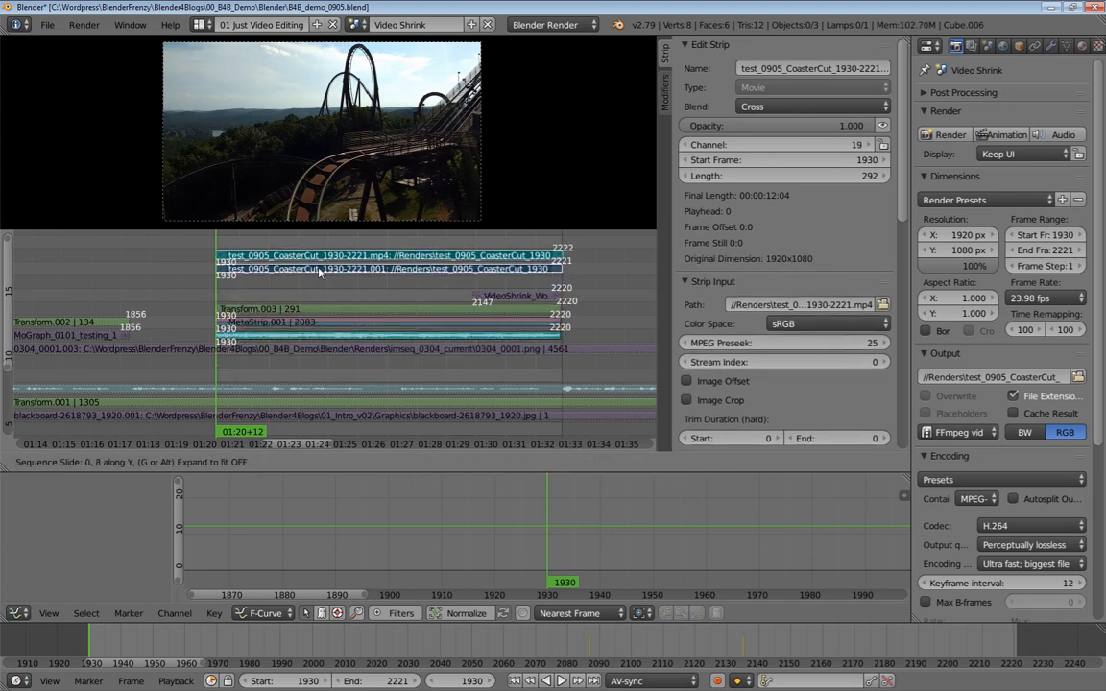
click(317, 282)
middle_drag(311, 314, 290, 339)
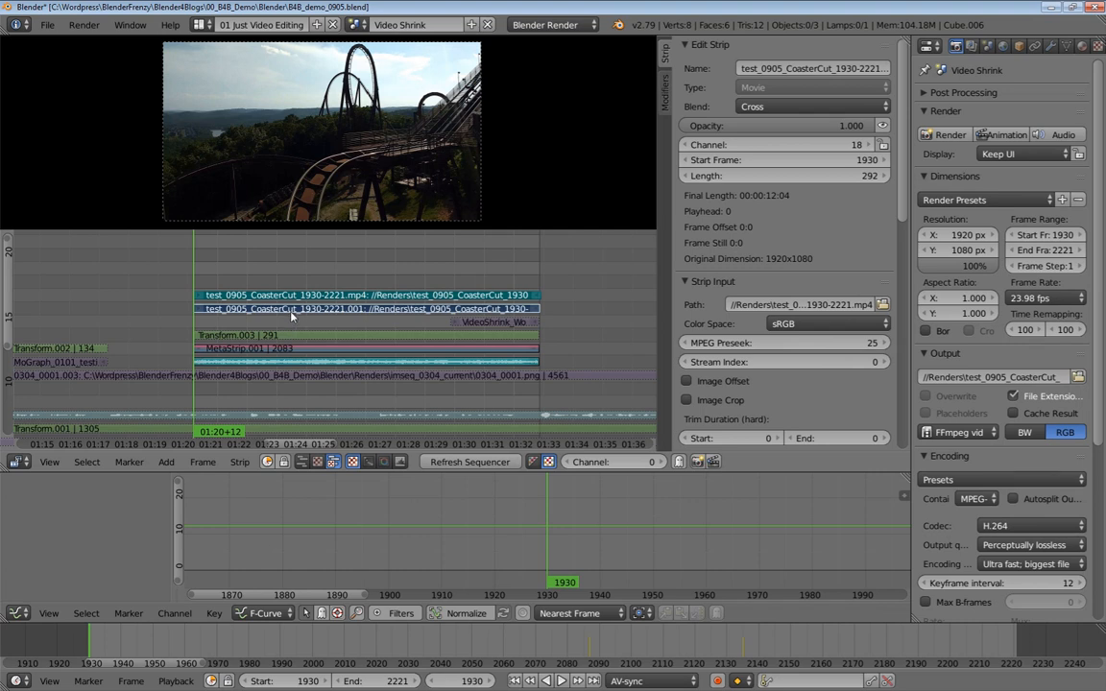
key(g)
click(294, 289)
Turn on waveform drawing for the new test_0905_CoasterCut sound strip
right_click(296, 296)
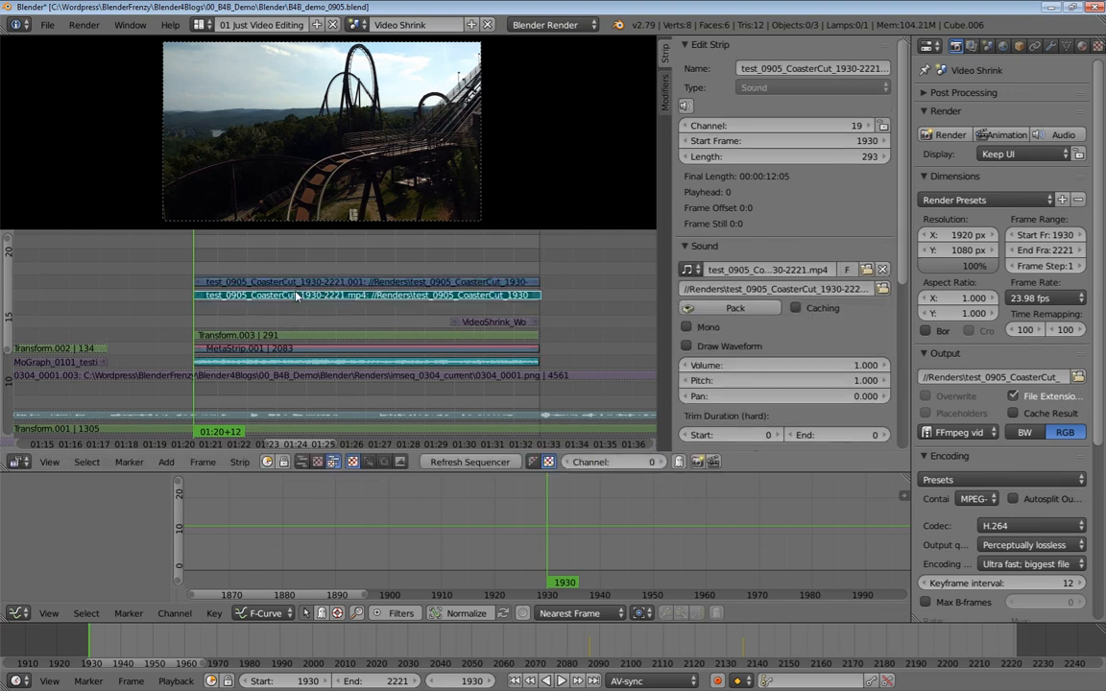
click(687, 345)
Mute the original Branson_Rollercoaster.mp4 clip strips
mouse_move(365, 310)
middle_down()
mouse_move(383, 328)
mouse_move(389, 319)
middle_up()
right_click(344, 364)
shift+right_click(340, 381)
key(h)
middle_drag(301, 271, 299, 283)
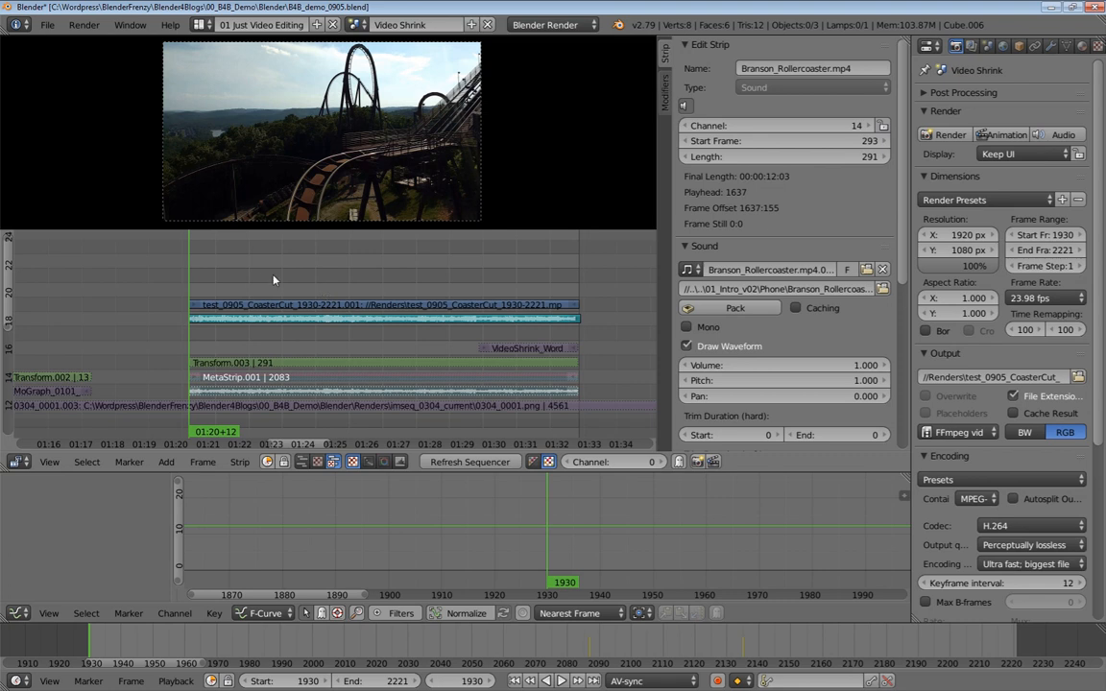
Play back the sequence to preview the newly added rendered clip
key(alt+a)
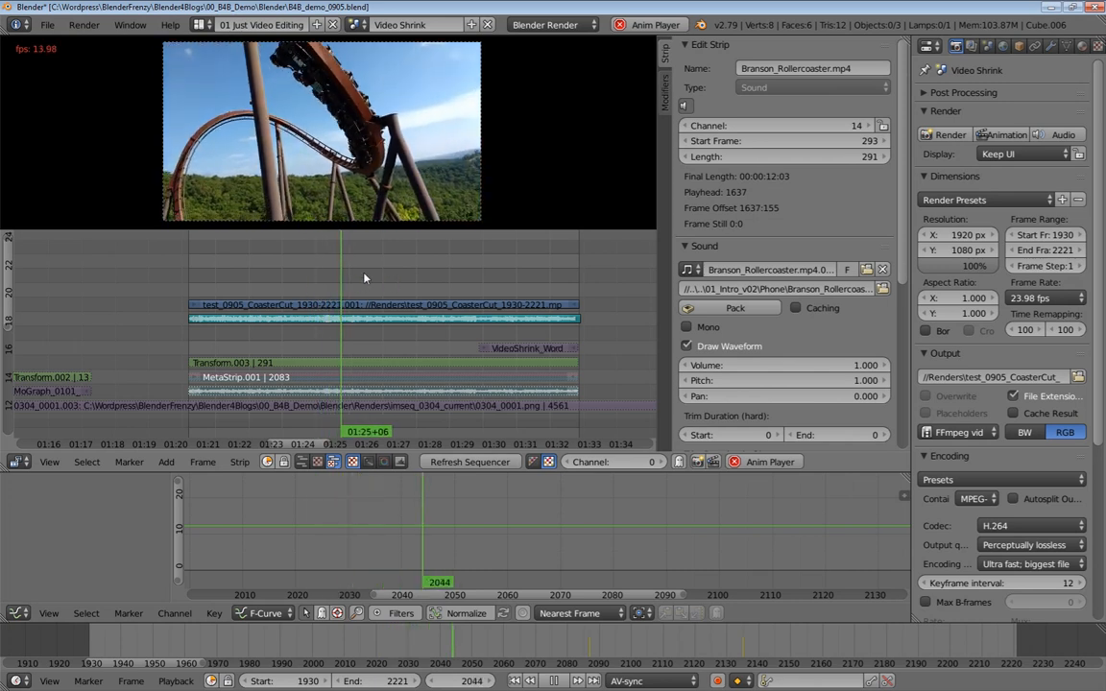
key(alt+a)
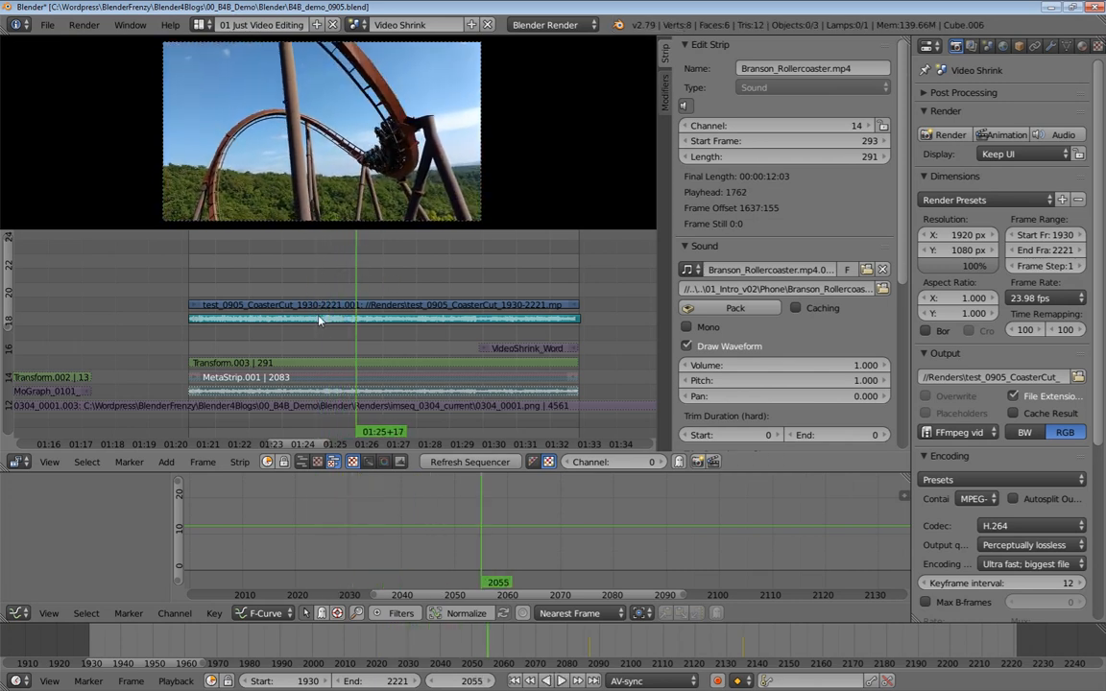
right_click(299, 382)
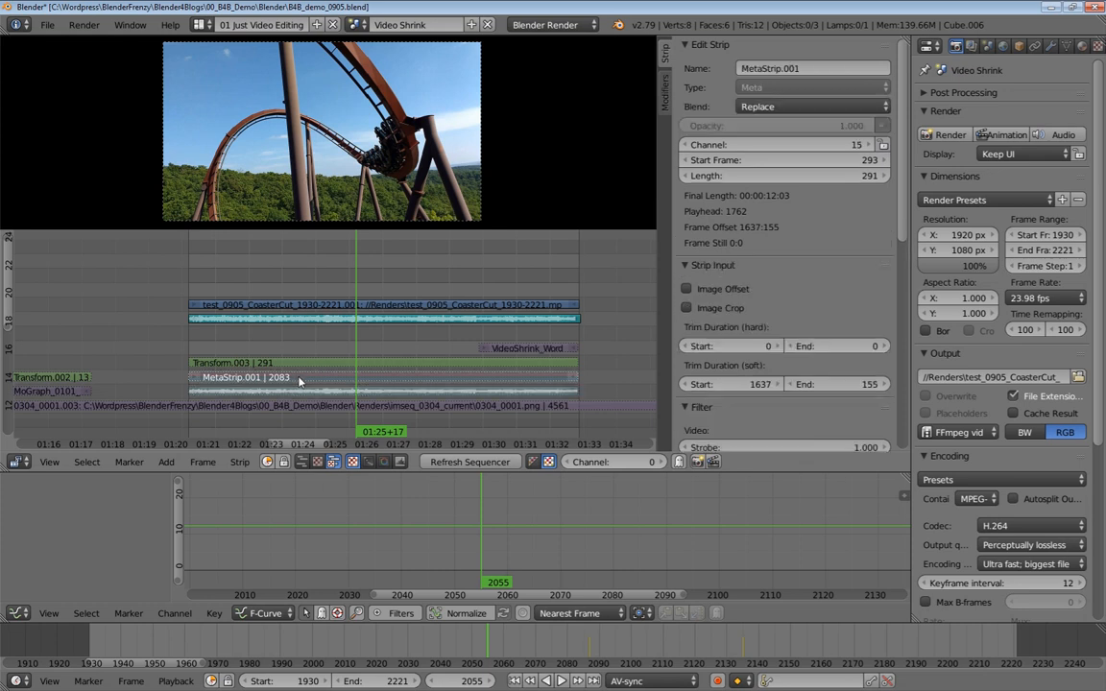
right_click(288, 307)
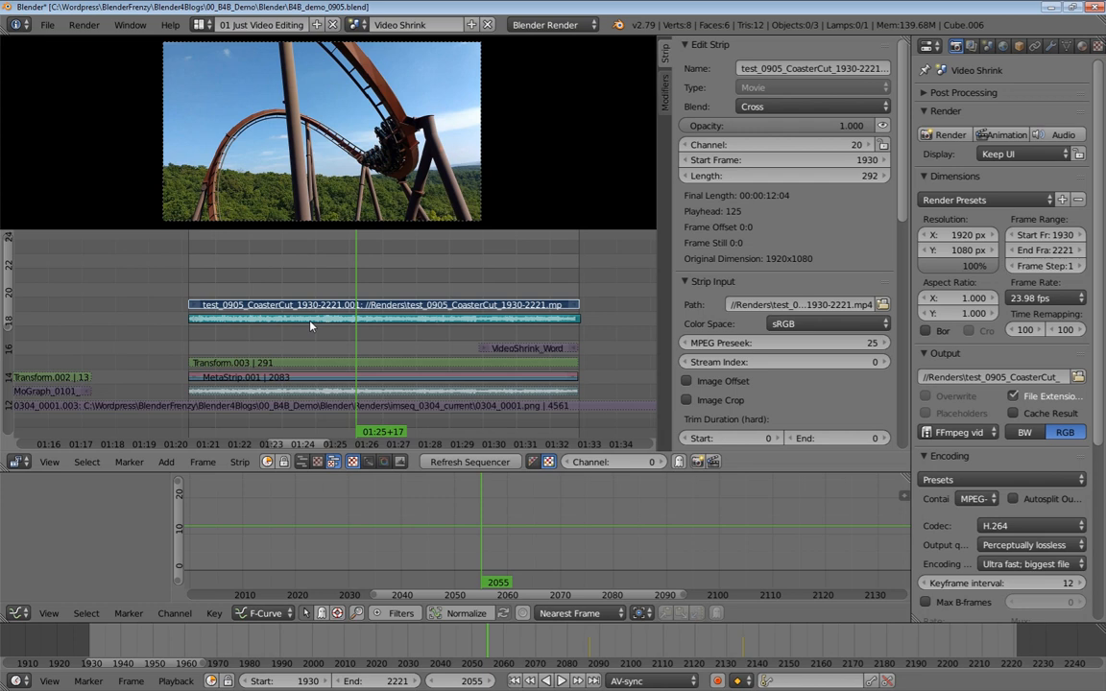
key(alt+a)
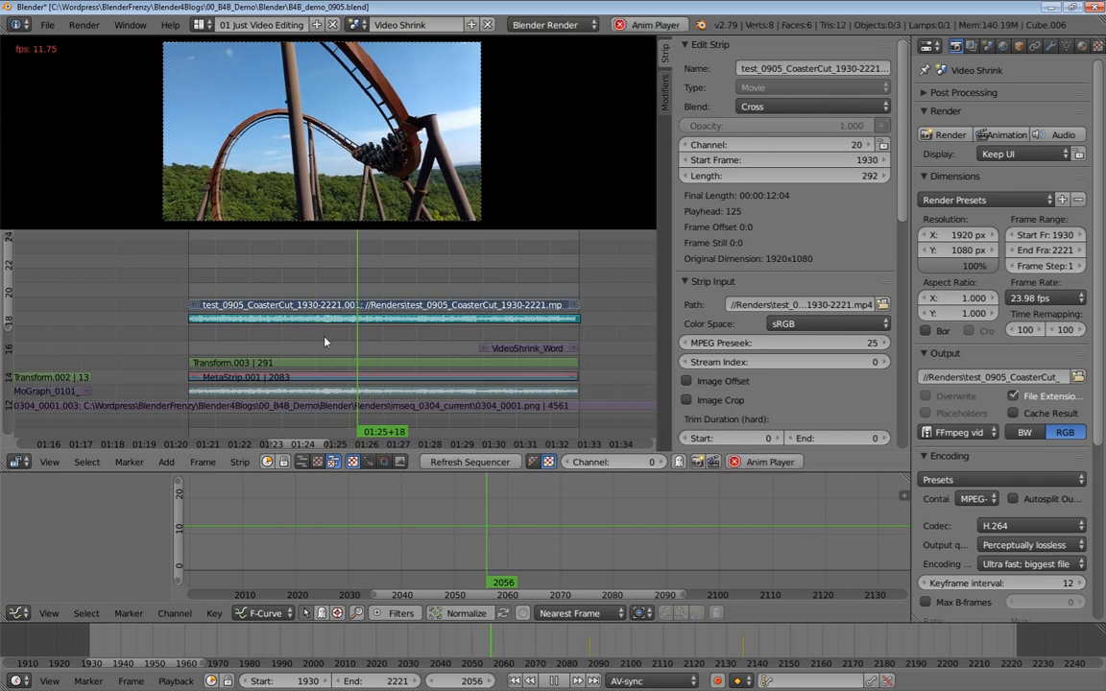
key(alt+a)
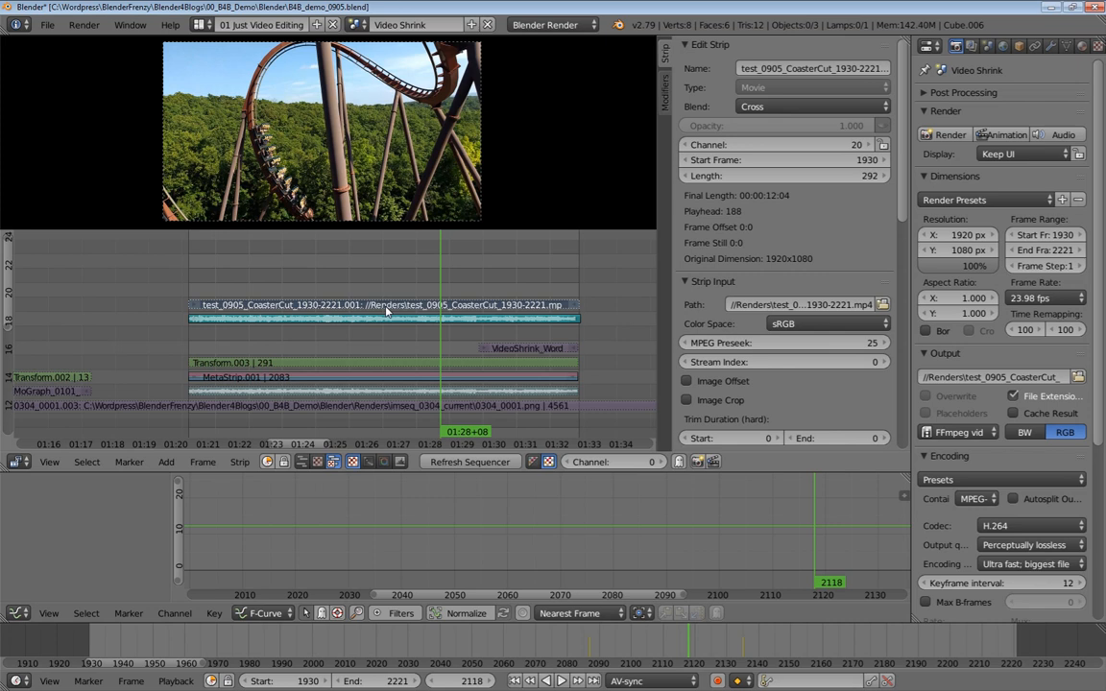
Duplicate the Transform.003 effect strip and place the copy on channel 21 above the new movie strip
right_click(356, 363)
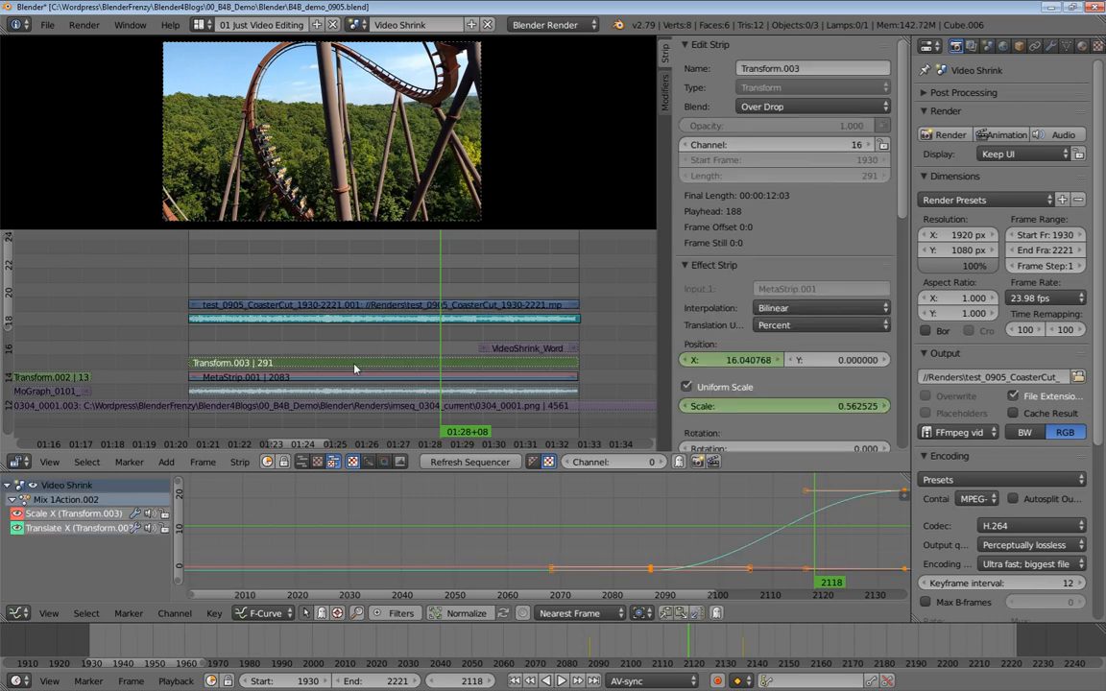
key(shift+d)
key(y)
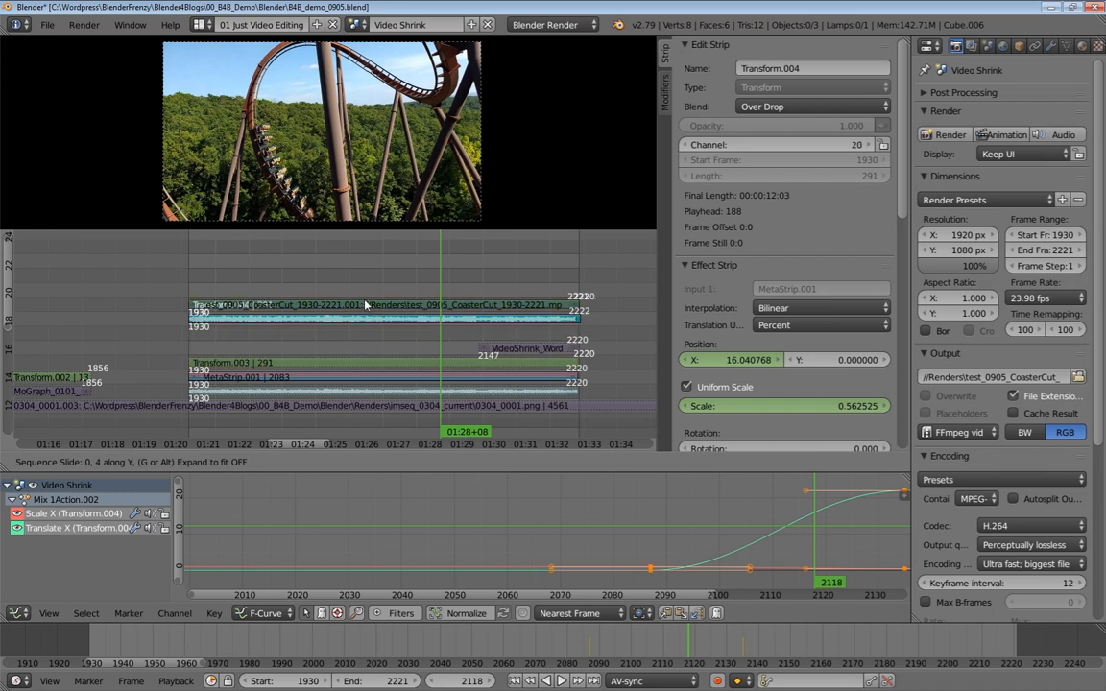
click(365, 295)
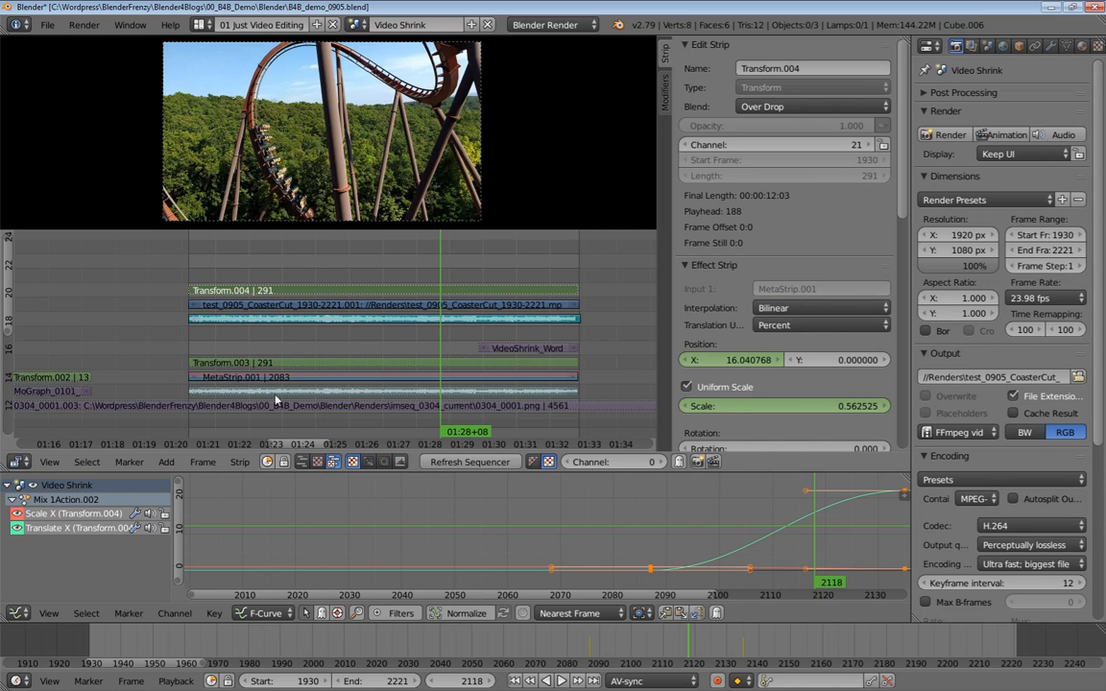
Reassign the Transform.004 strip's input to the test_0905_CoasterCut movie strip
right_click(324, 363)
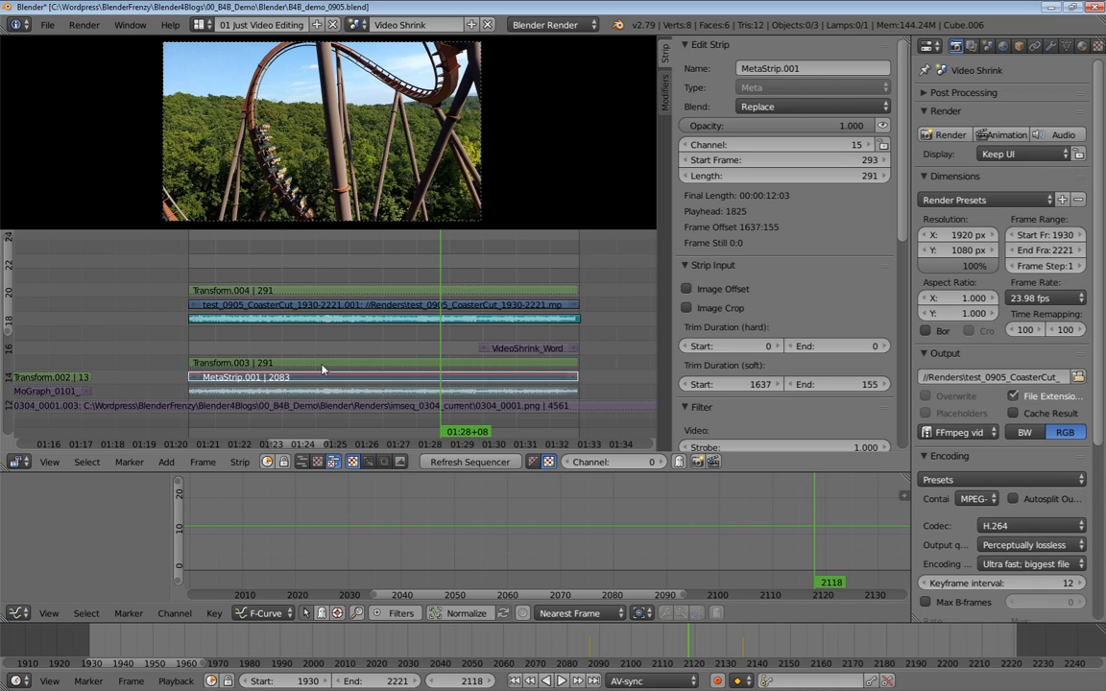
click(323, 366)
right_click(353, 307)
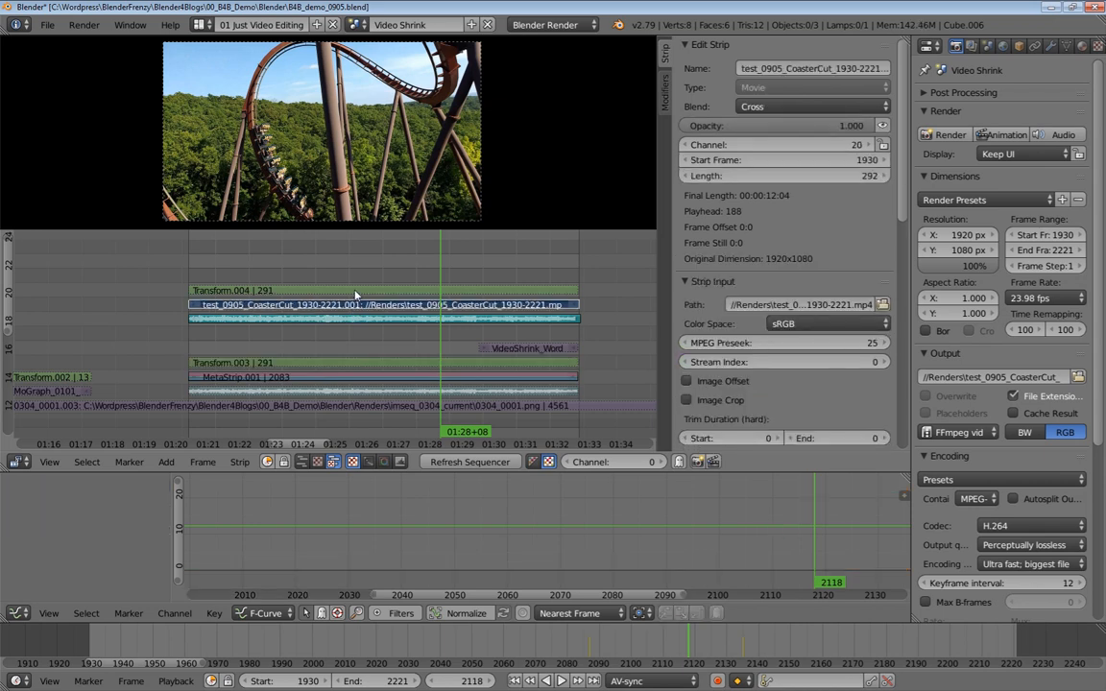
right_click(355, 292)
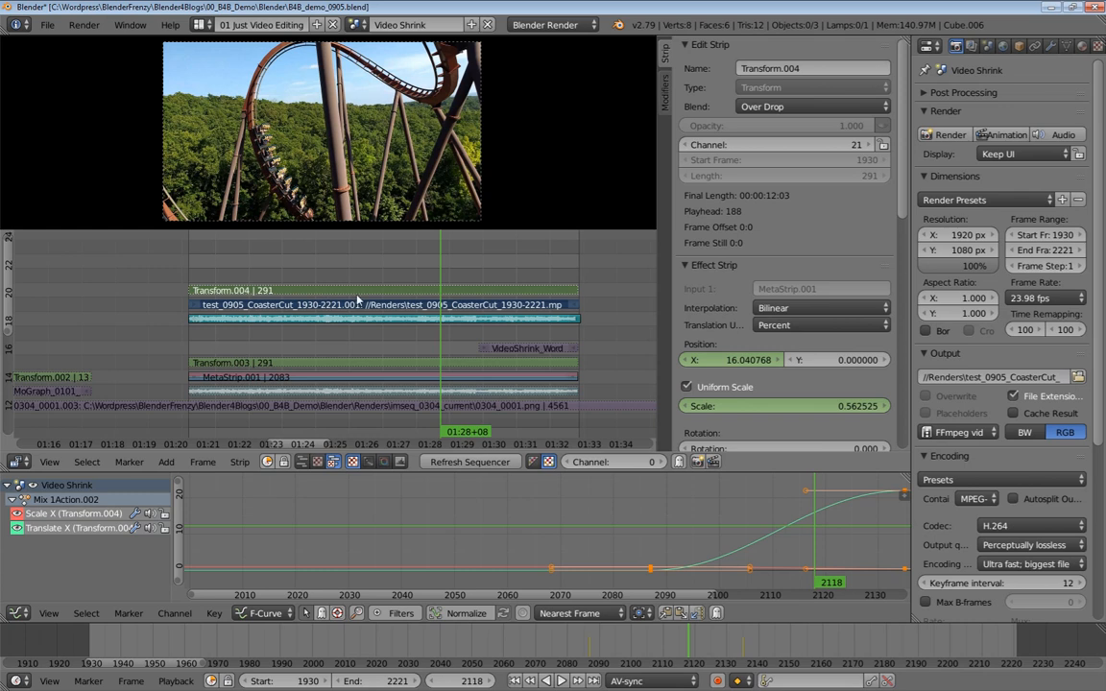
click(240, 462)
click(240, 462)
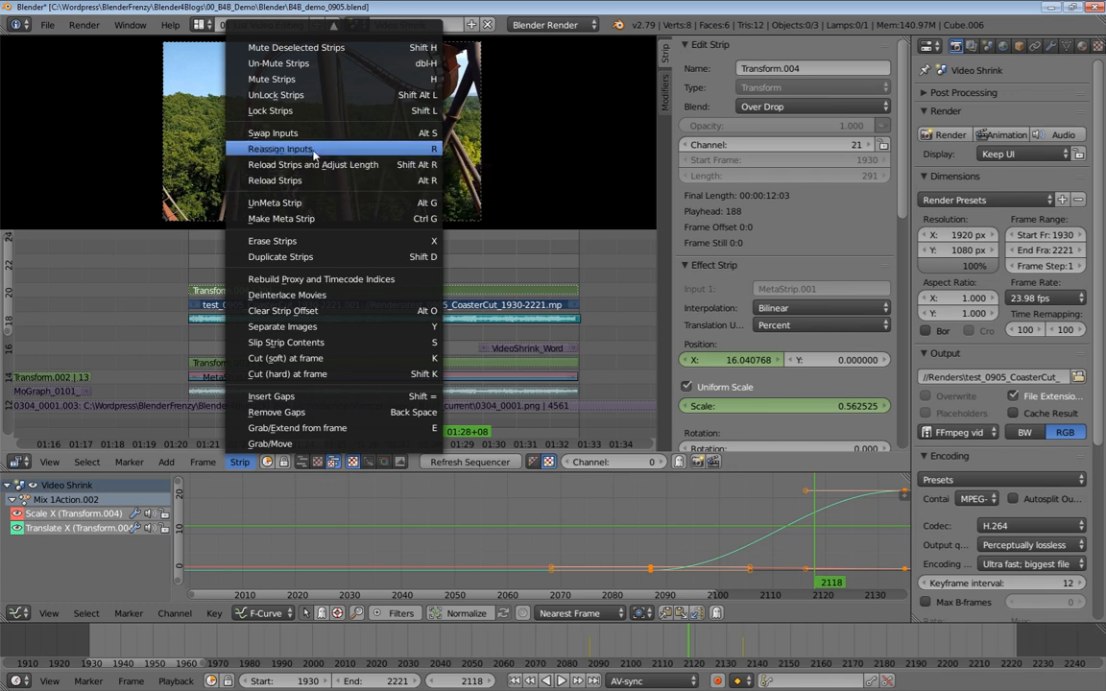
click(400, 150)
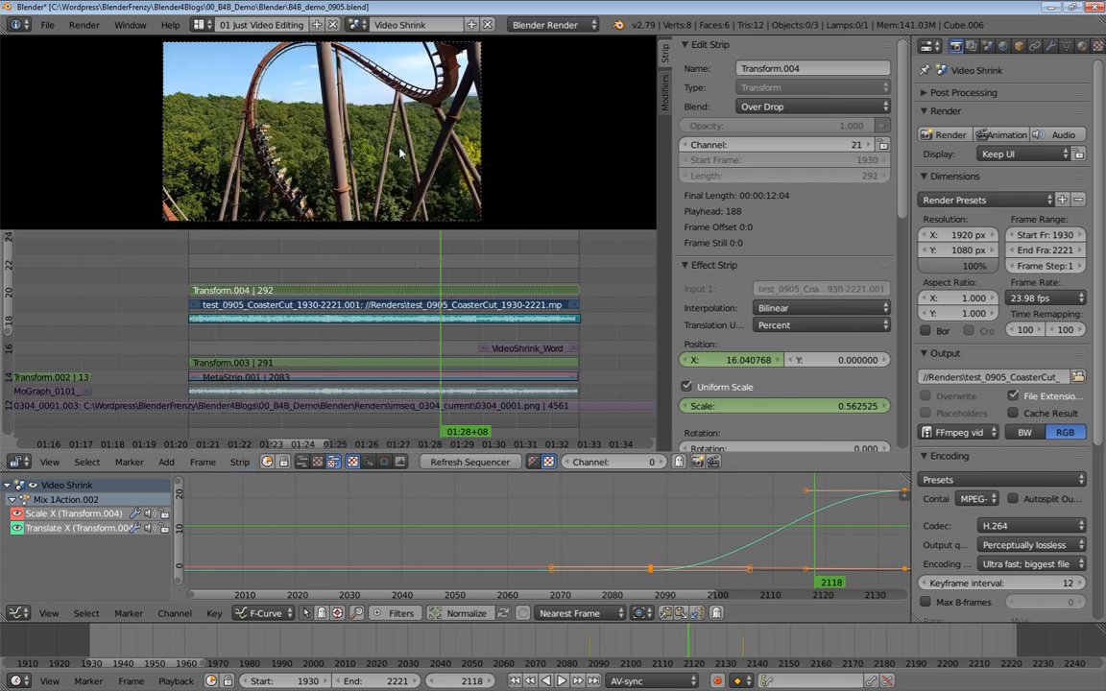
Unmute all strips, then mute the original Transform.003 overlay strip
right_click(327, 292)
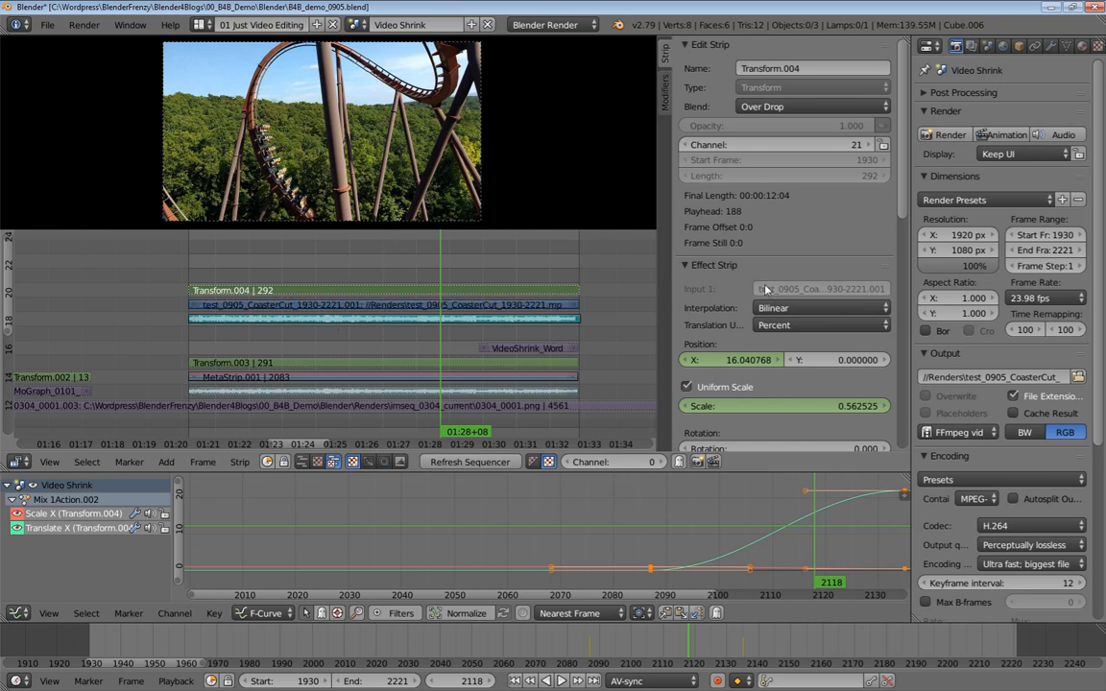
right_click(376, 307)
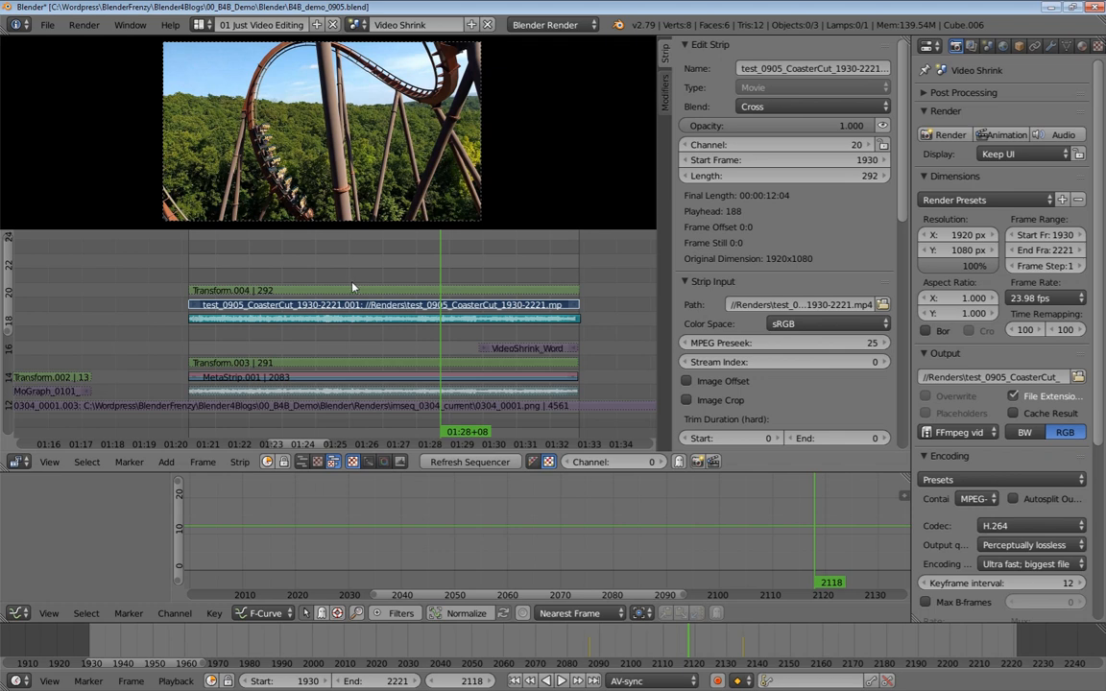
right_click(380, 291)
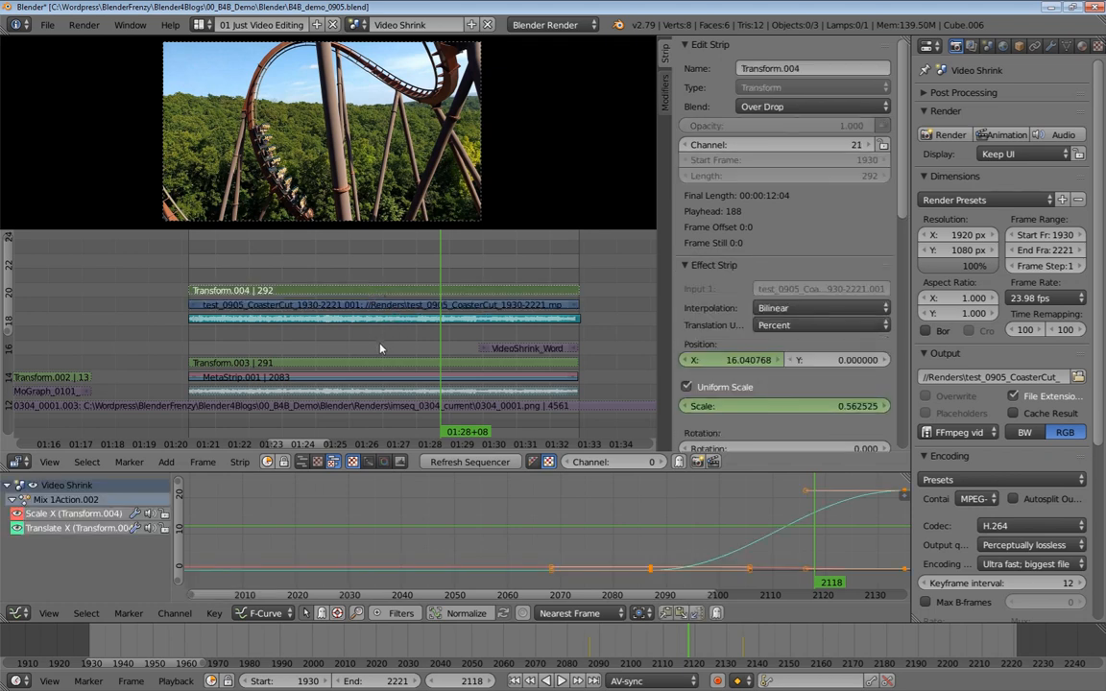
key(alt+h)
right_click(352, 372)
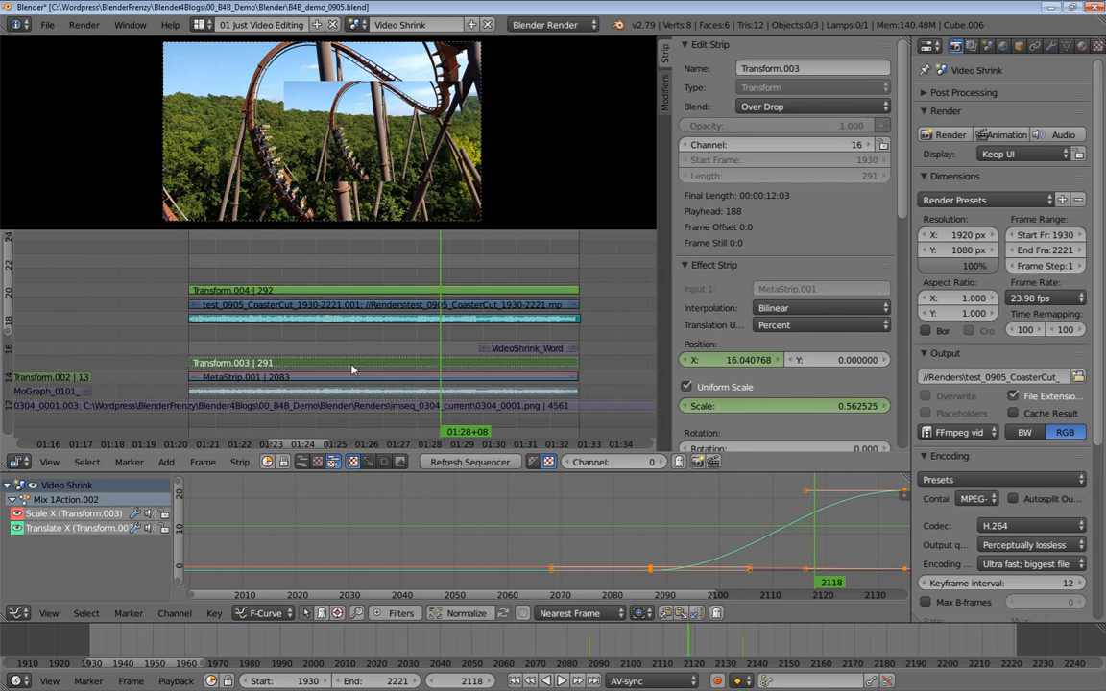
key(h)
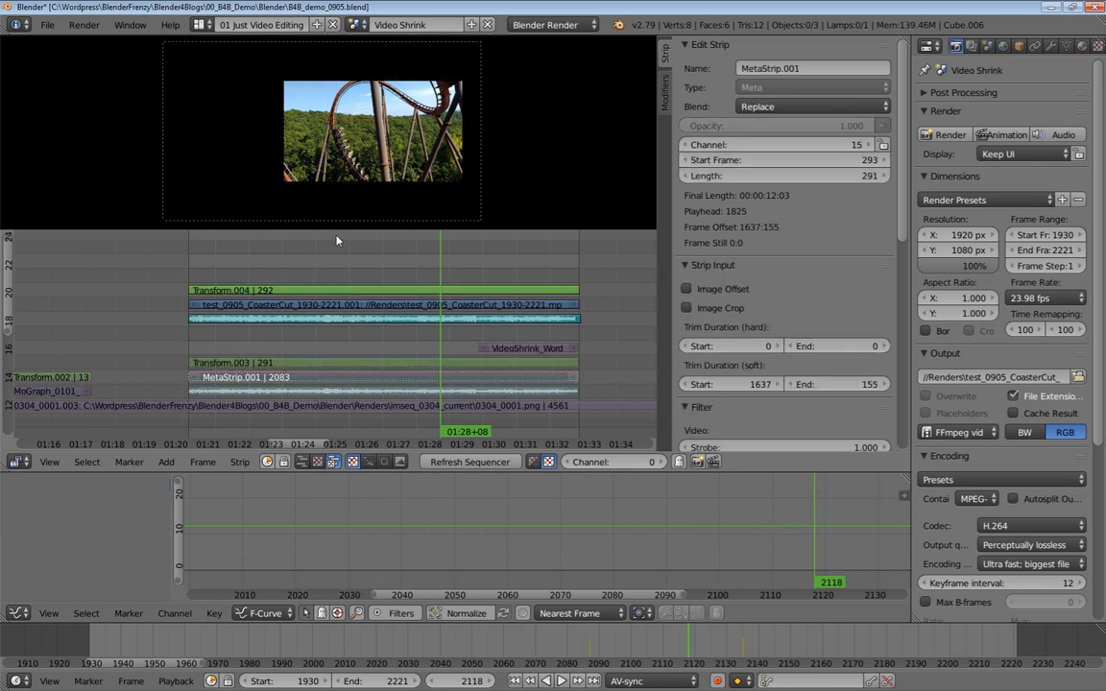
Mute the test_0905_CoasterCut movie strip and set its blend mode to Over Drop
right_click(472, 290)
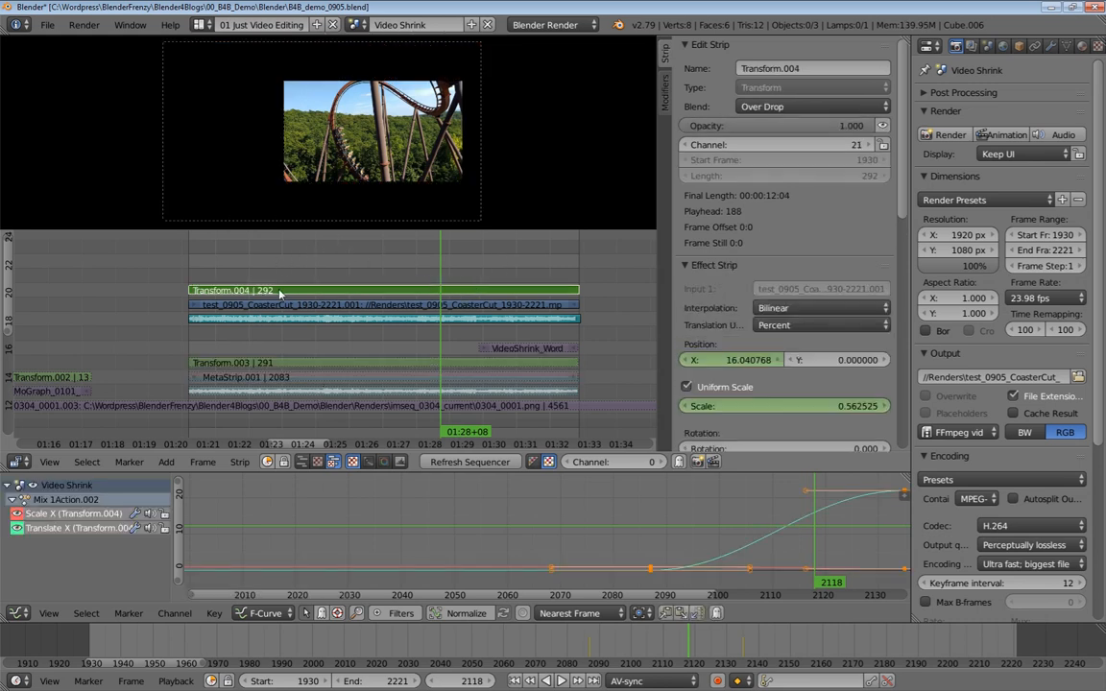
right_click(429, 305)
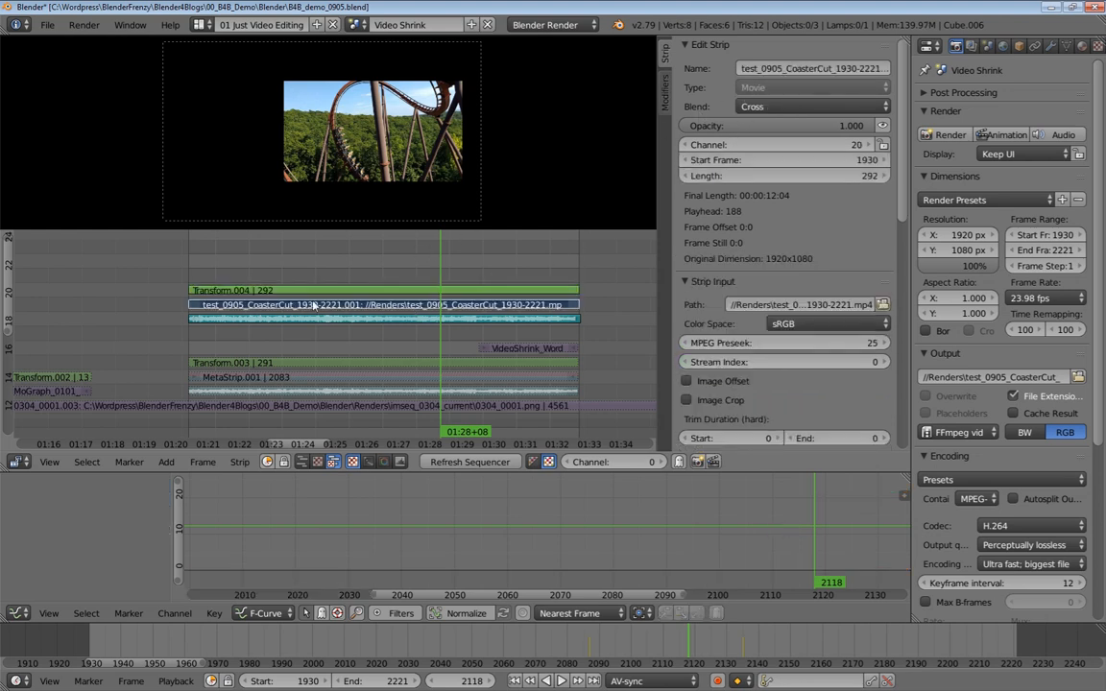
click(783, 108)
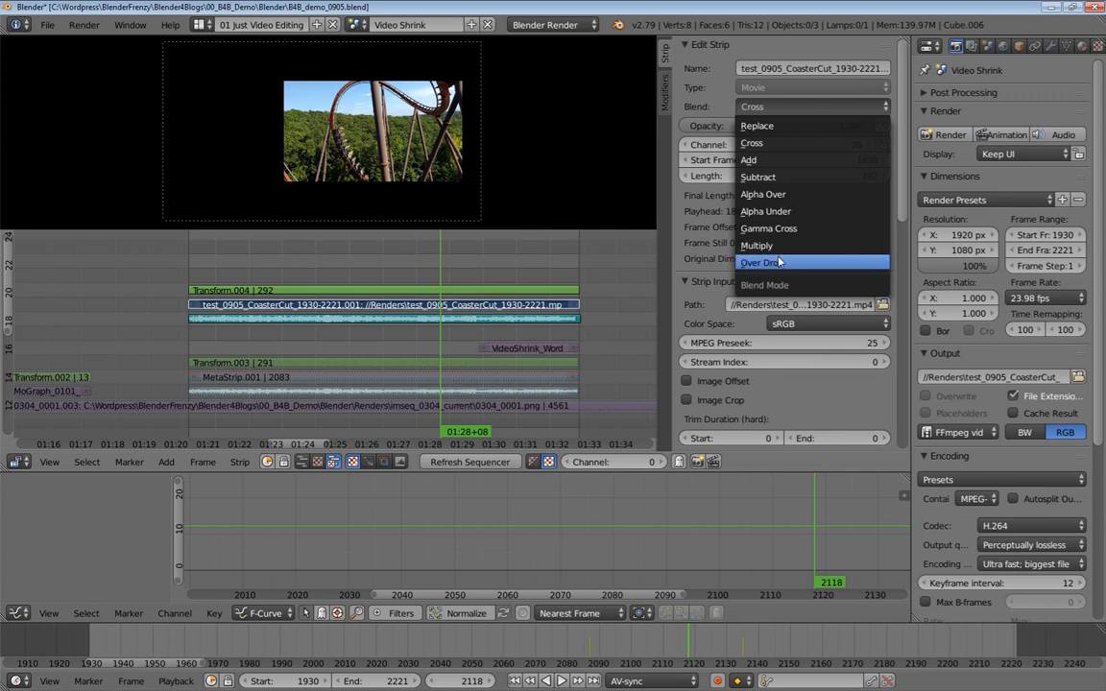
key(h)
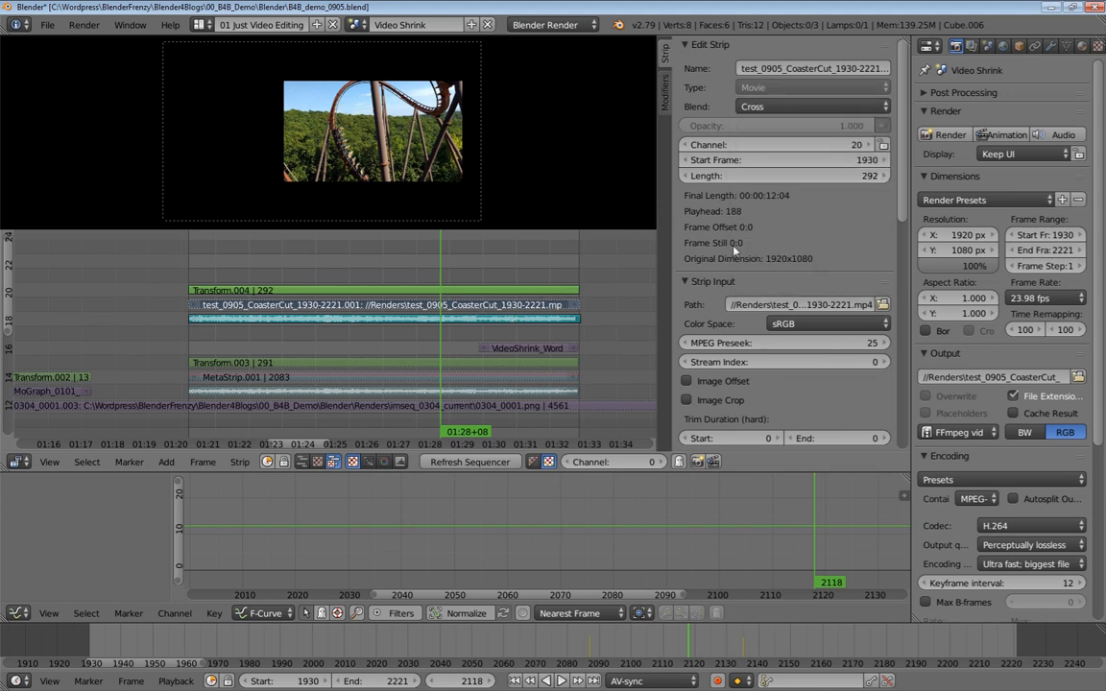
click(797, 107)
click(765, 262)
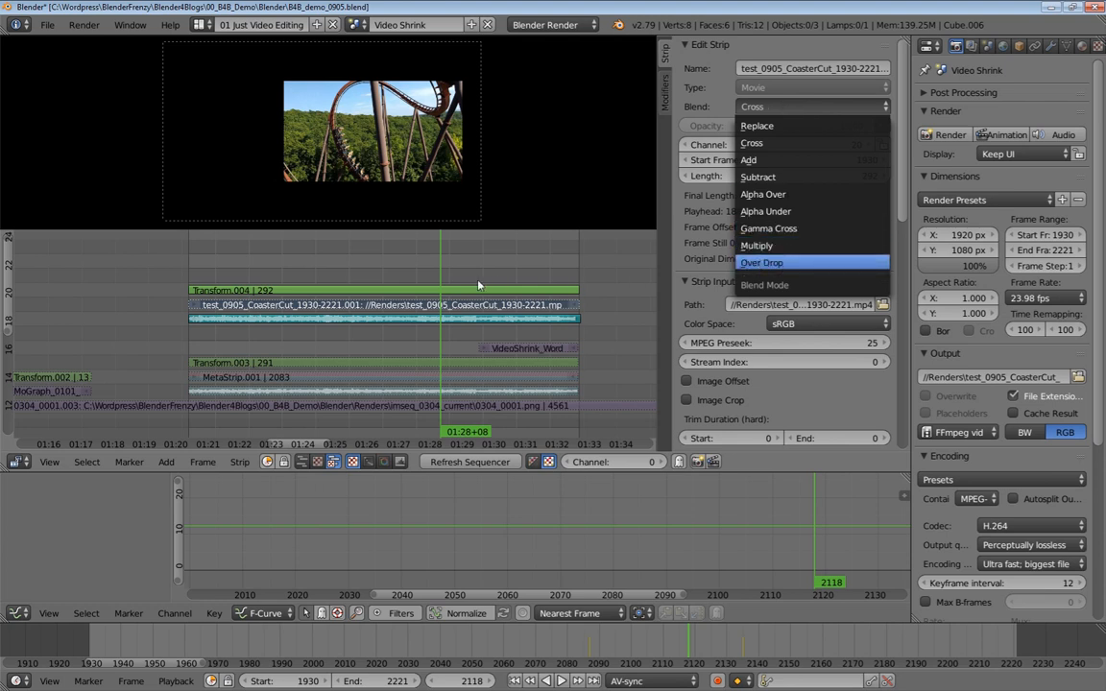
Unmute all strips in the sequencer and inspect the Transform.003 overlay and Branson_Rollercoaster sound strips
middle_drag(438, 307, 440, 209)
middle_drag(441, 428, 480, 283)
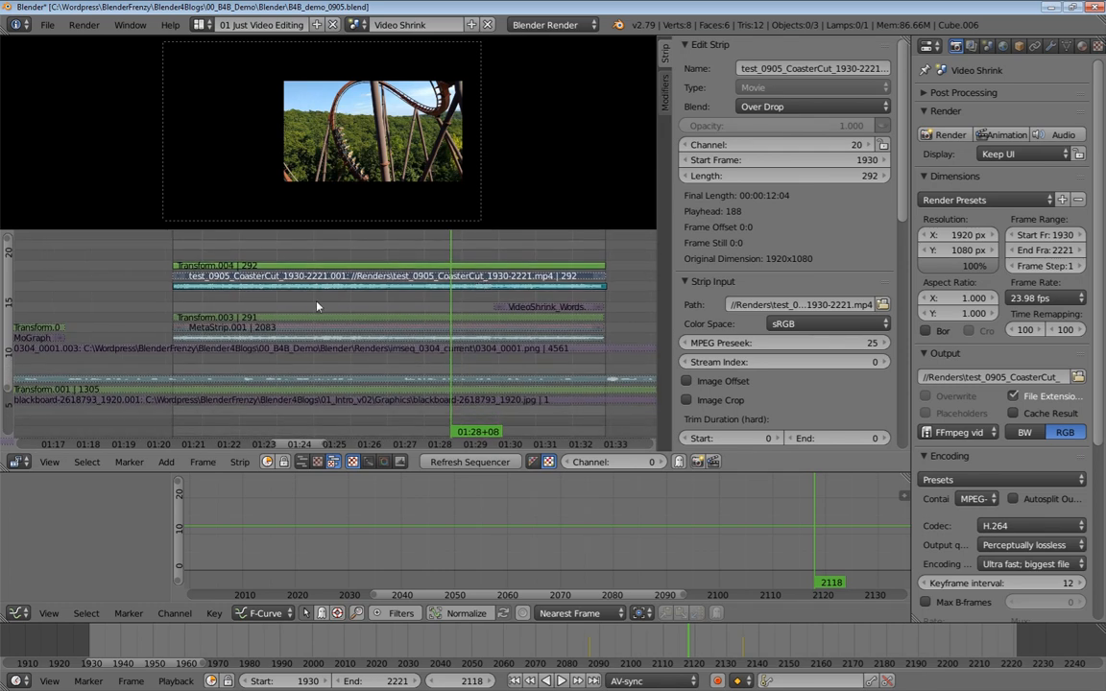
key(a)
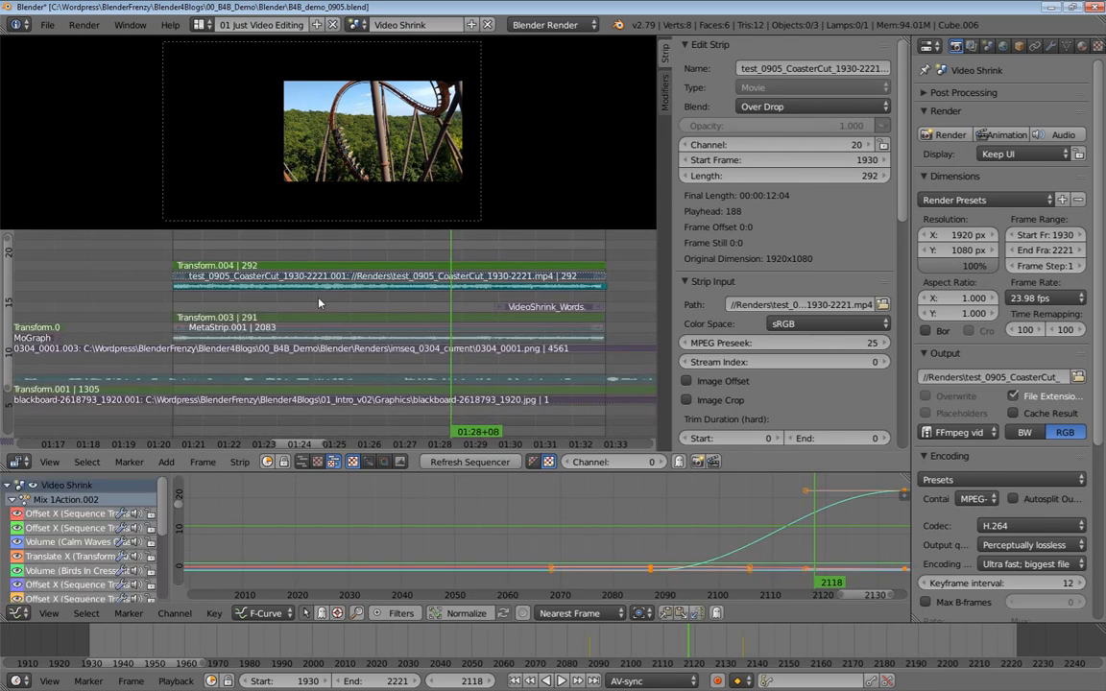
key(a)
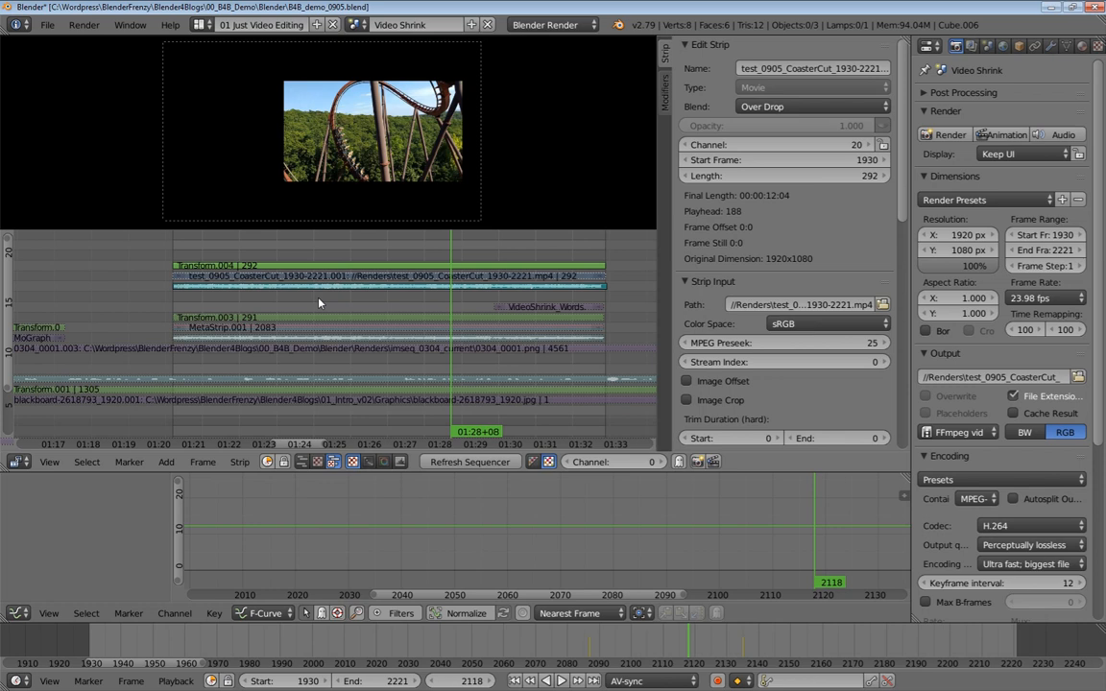
key(a)
key(h)
key(alt+h)
right_click(338, 317)
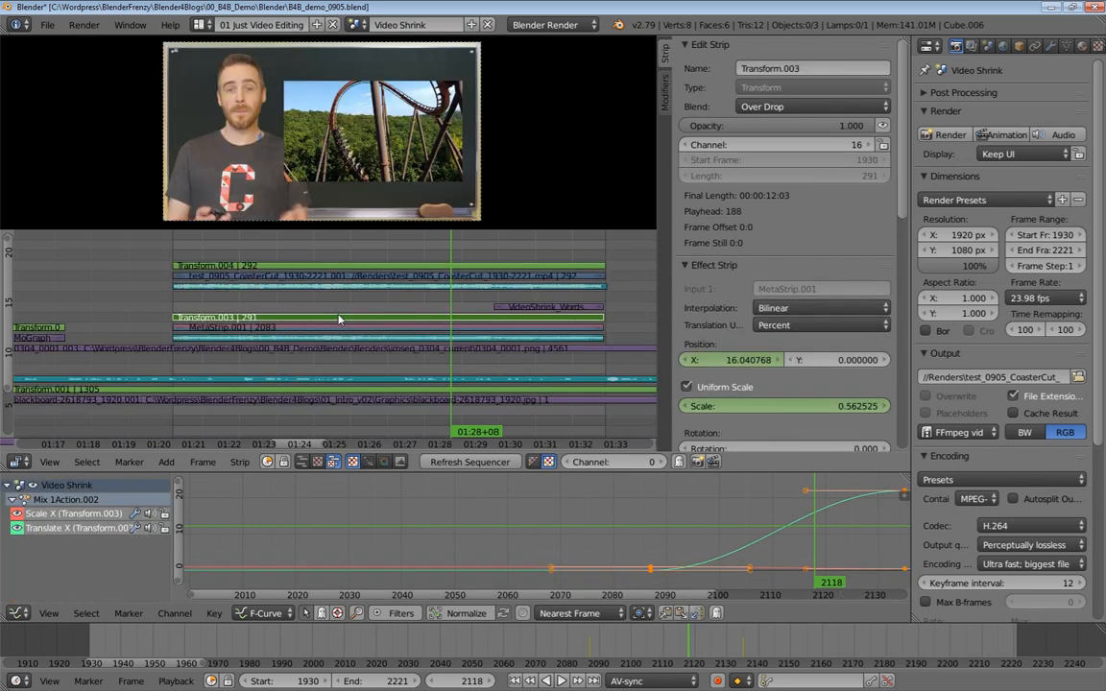
shift+right_click(492, 328)
shift+right_click(480, 339)
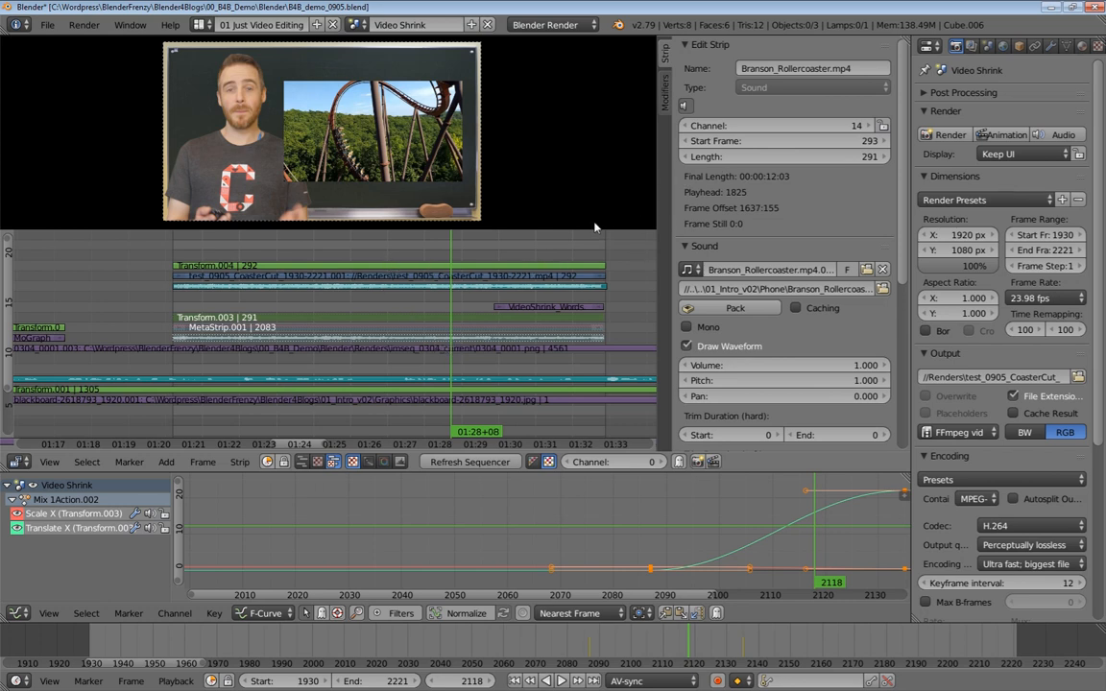
Try the Replace and Cross blend modes on the test_0905_CoasterCut movie strip, then set it back to Over Drop
click(480, 279)
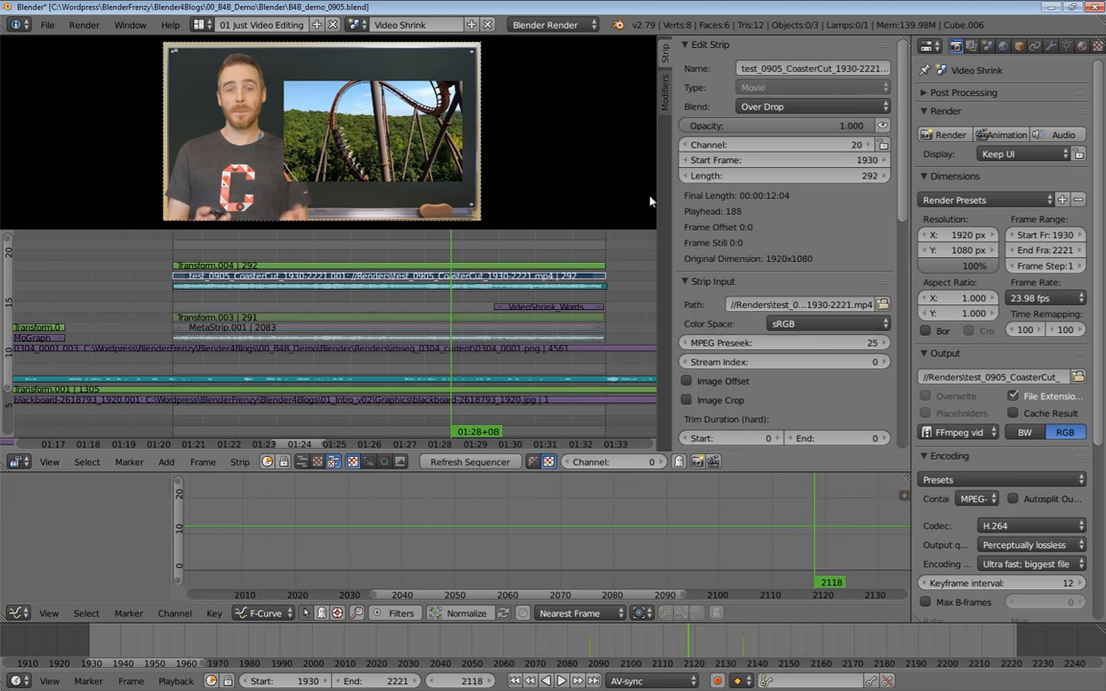
click(763, 103)
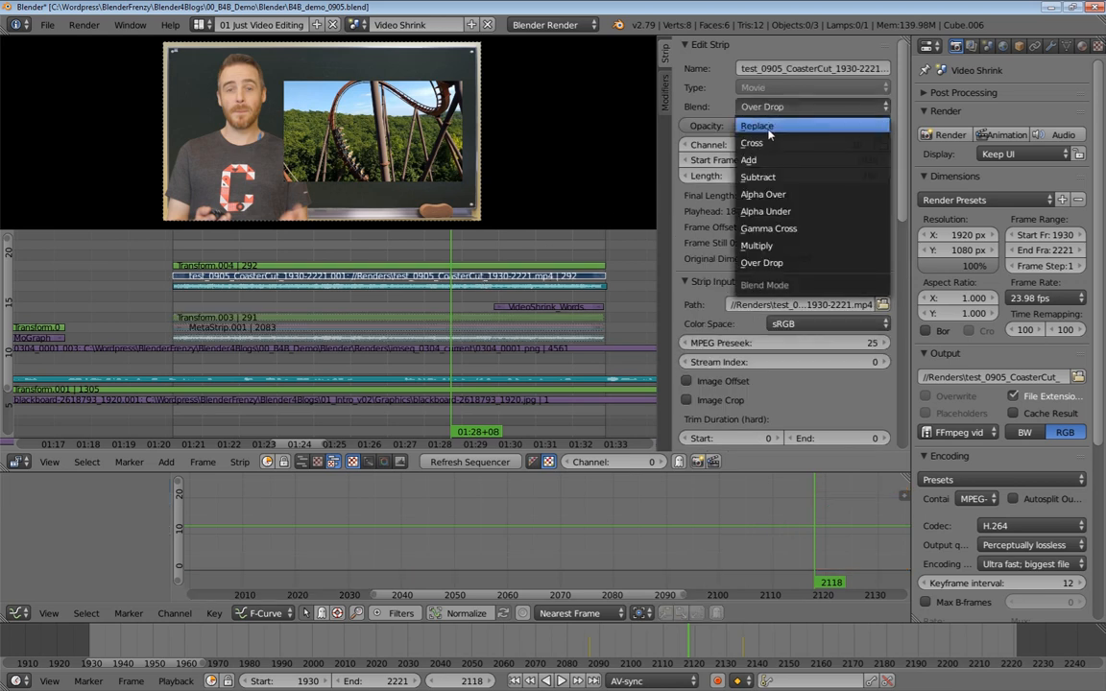
click(768, 126)
click(765, 107)
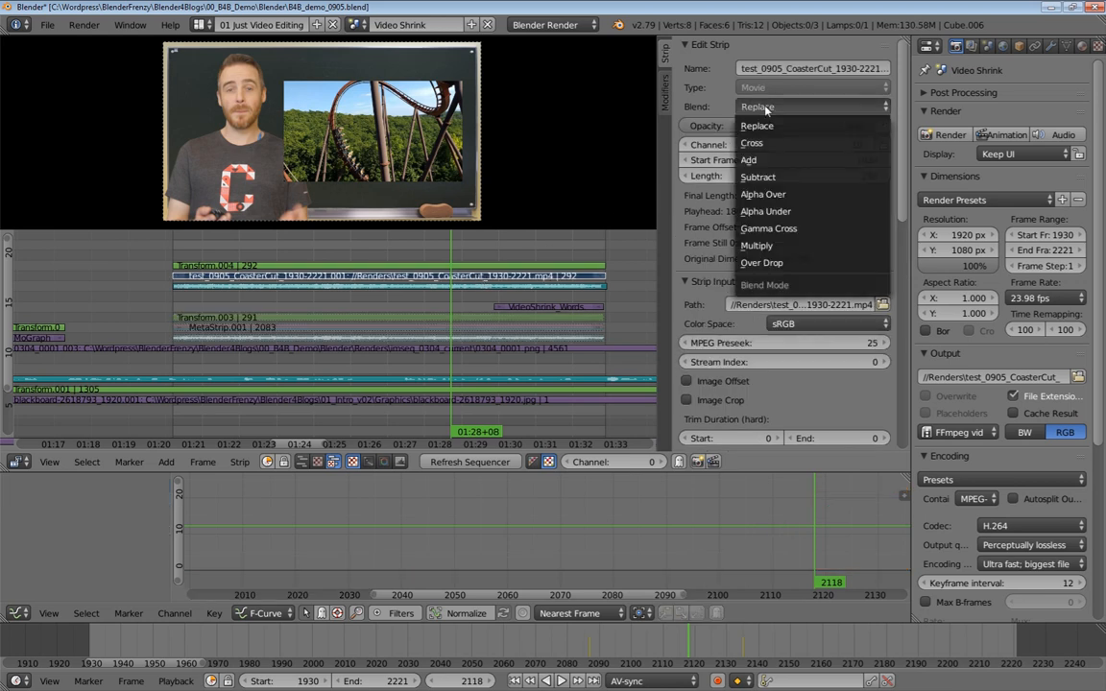
click(753, 143)
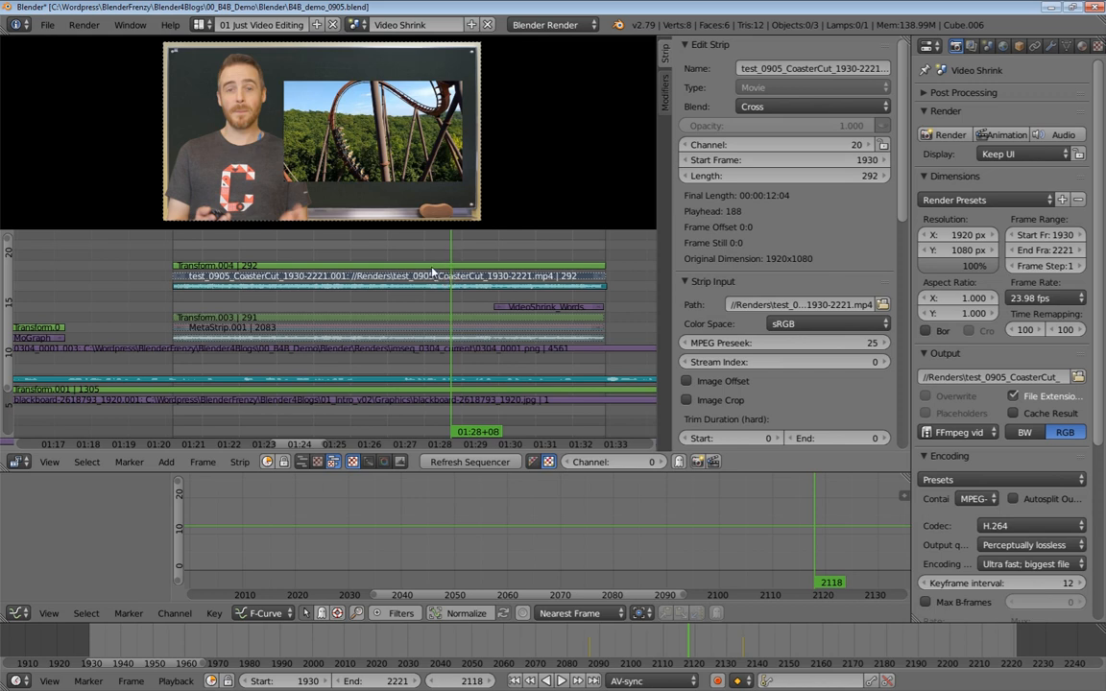
right_click(425, 265)
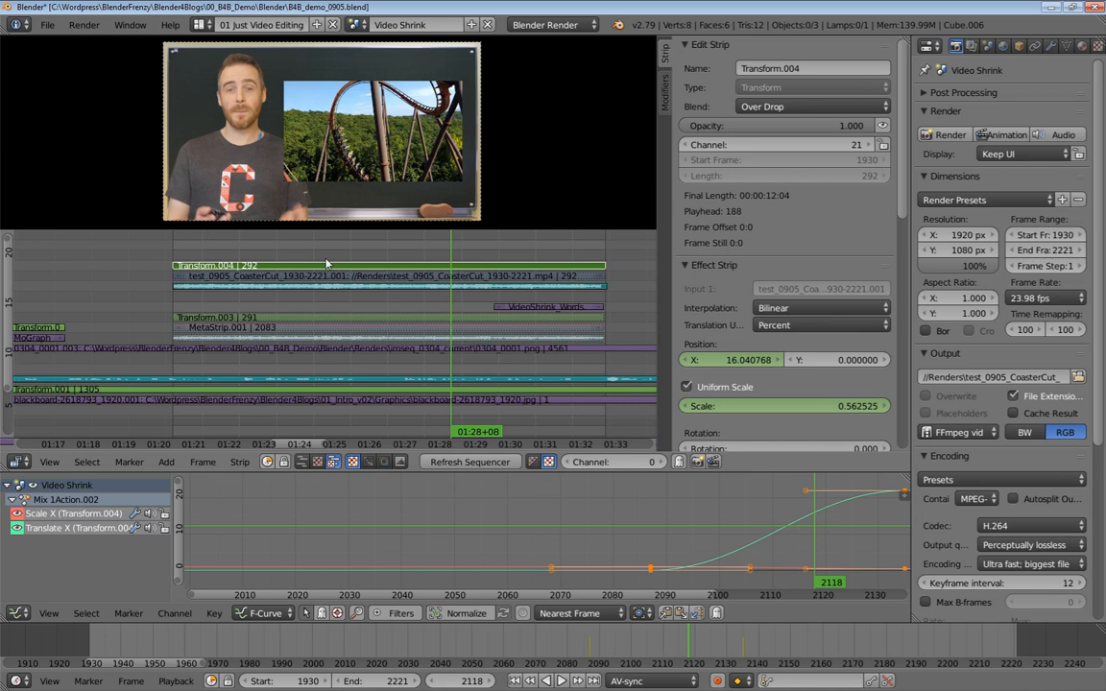
right_click(462, 281)
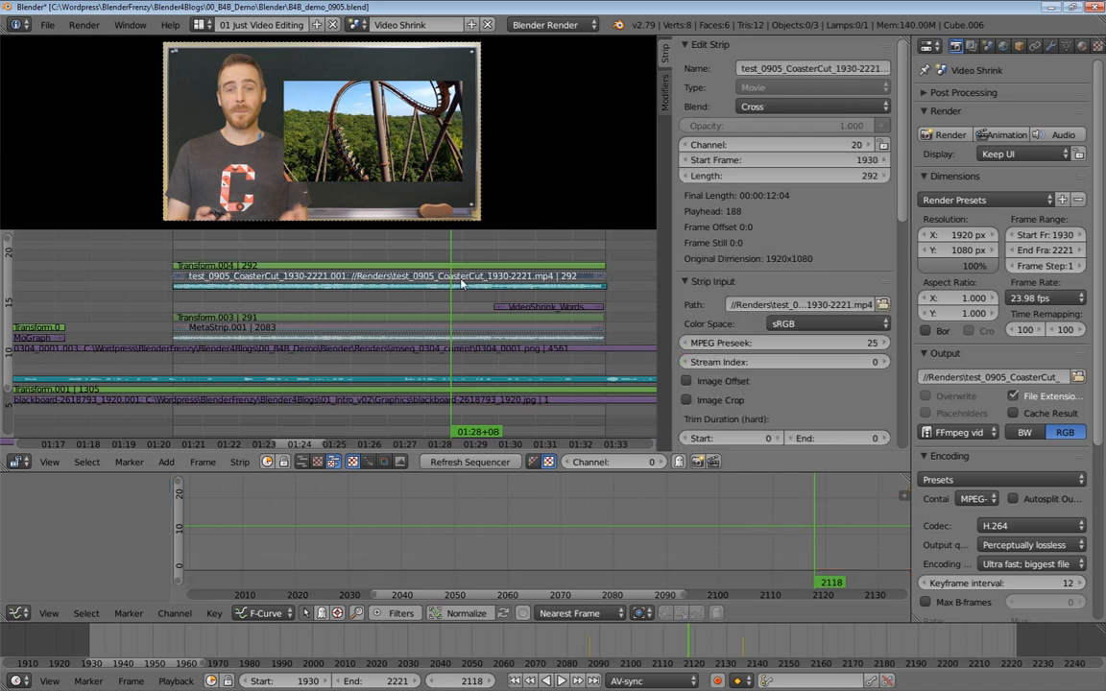
click(813, 106)
click(807, 256)
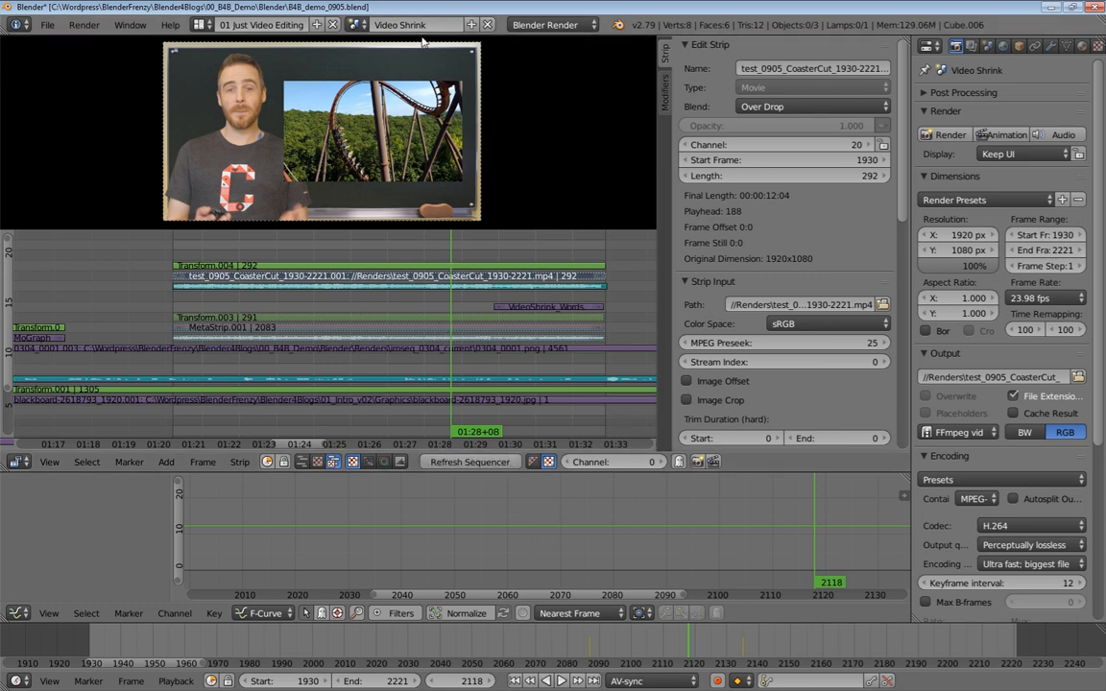
Save the project, then save it as a new incremented version, B4B_demo_0906.blend
key(ctrl+s)
key(Return)
middle_drag(452, 275, 490, 308)
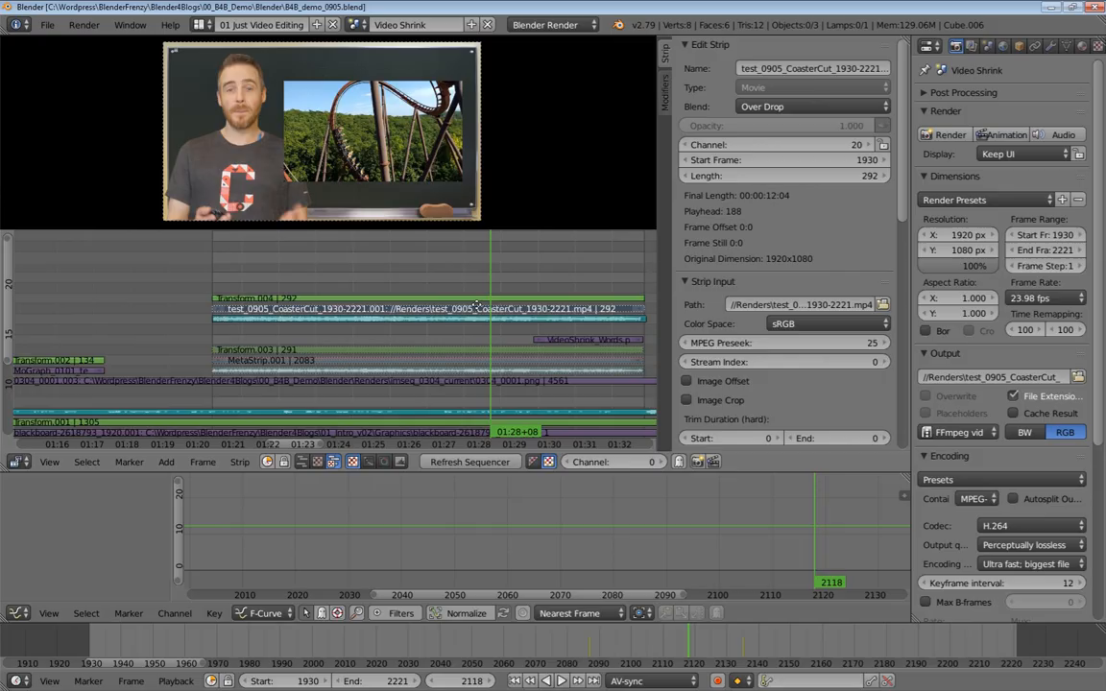
key(ctrl+shift+s)
key(KP_Add)
key(Return)
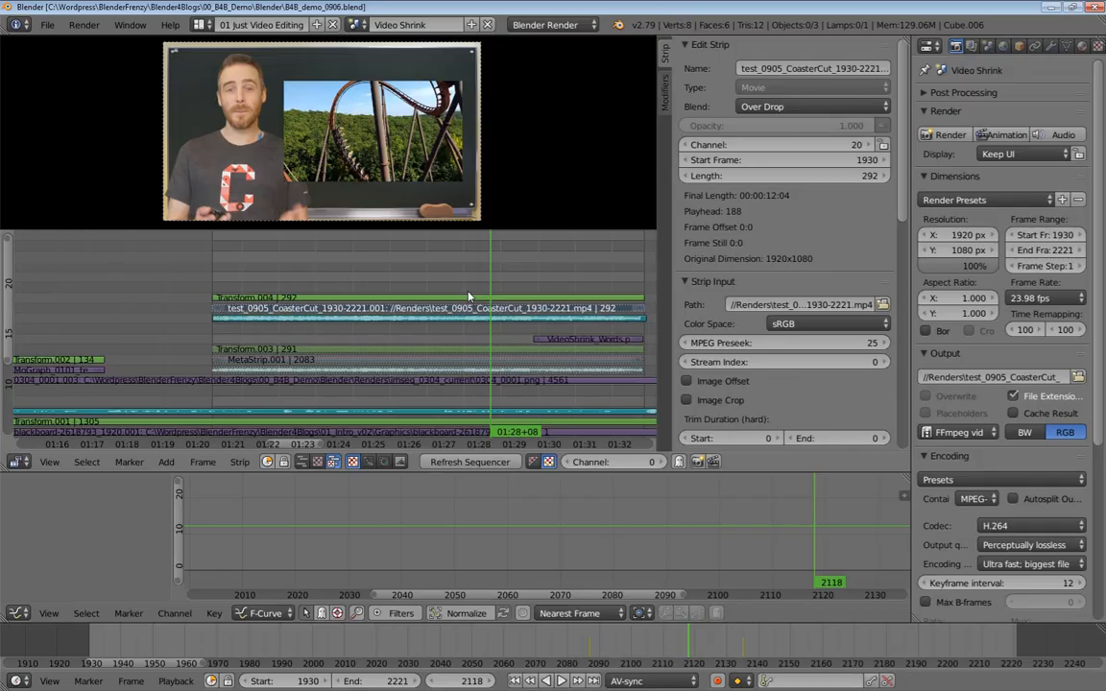
Play back the overlay section from the start of the coaster strips to review it
middle_drag(477, 257, 443, 281)
scroll(447, 280, up, 2)
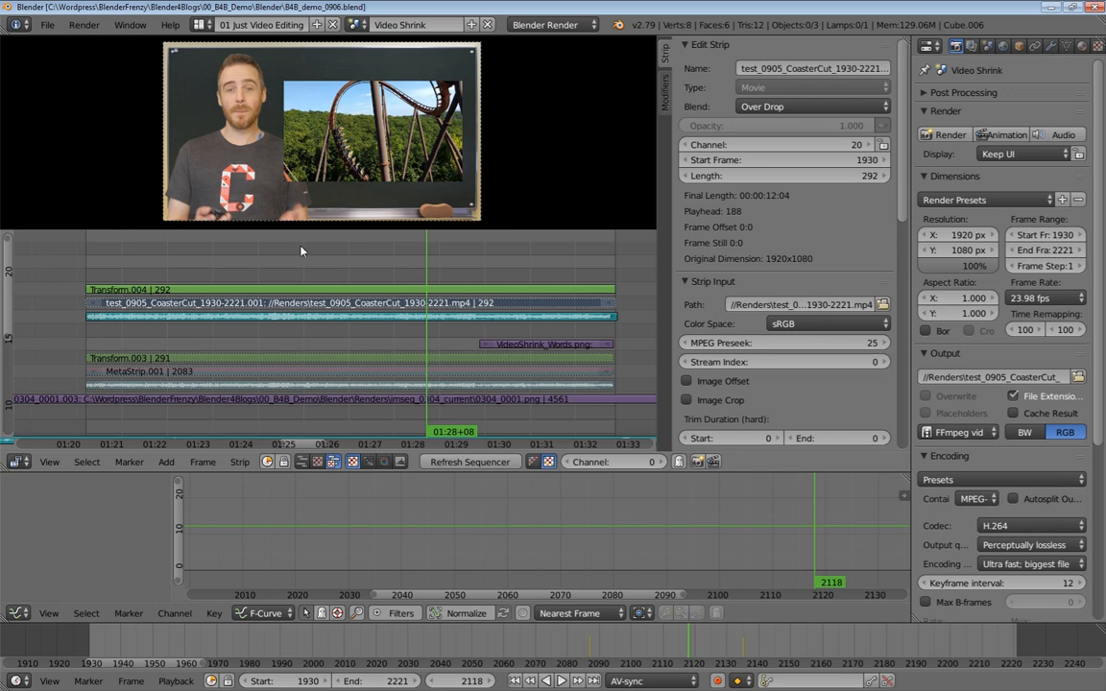
click(257, 253)
key(alt+a)
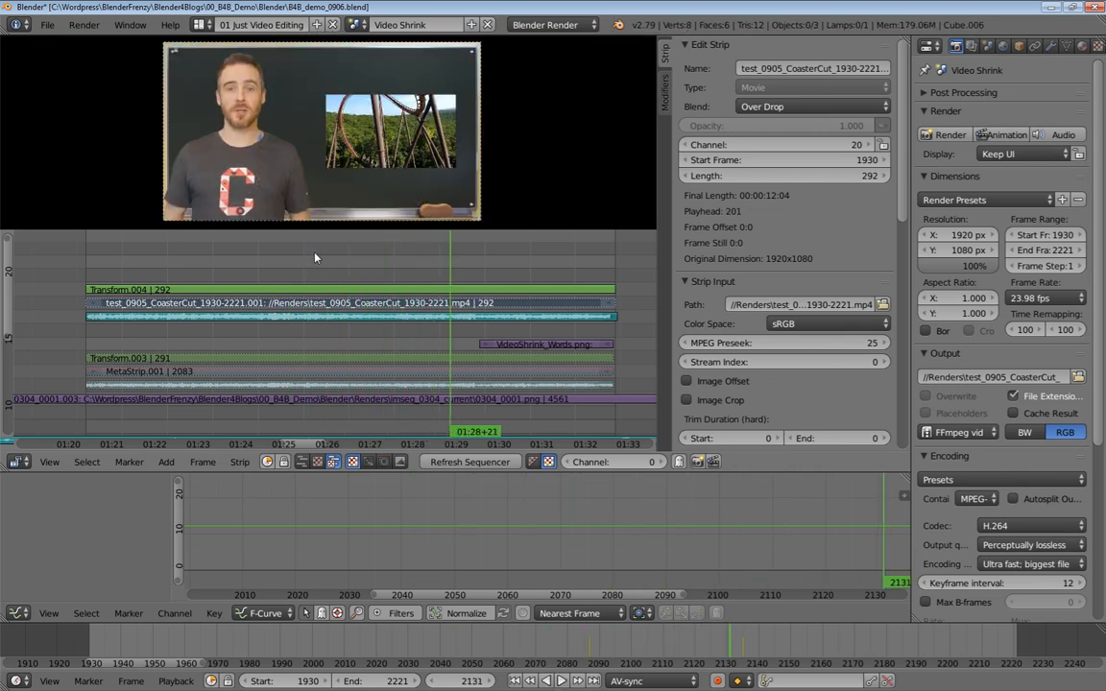
Set the test_0905_CoasterCut sound strip's volume to 0.03
click(389, 316)
click(836, 365)
text(0.03)
key(Return)
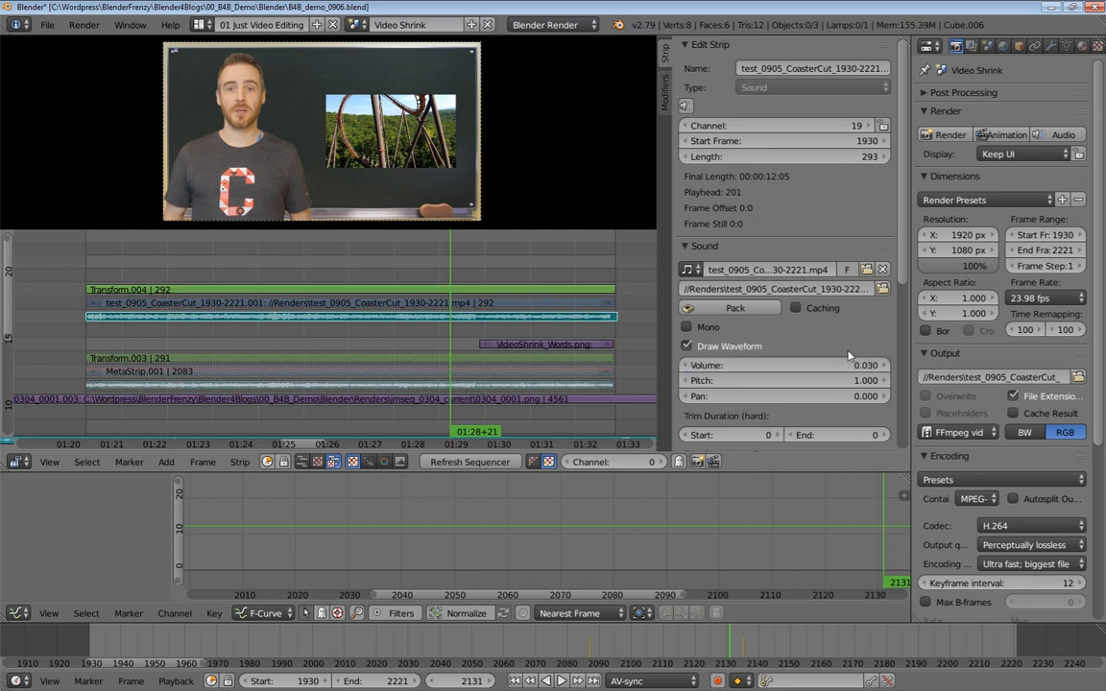
Scrub back and play the sequence to check the overlay with the lowered audio
drag(378, 257, 353, 254)
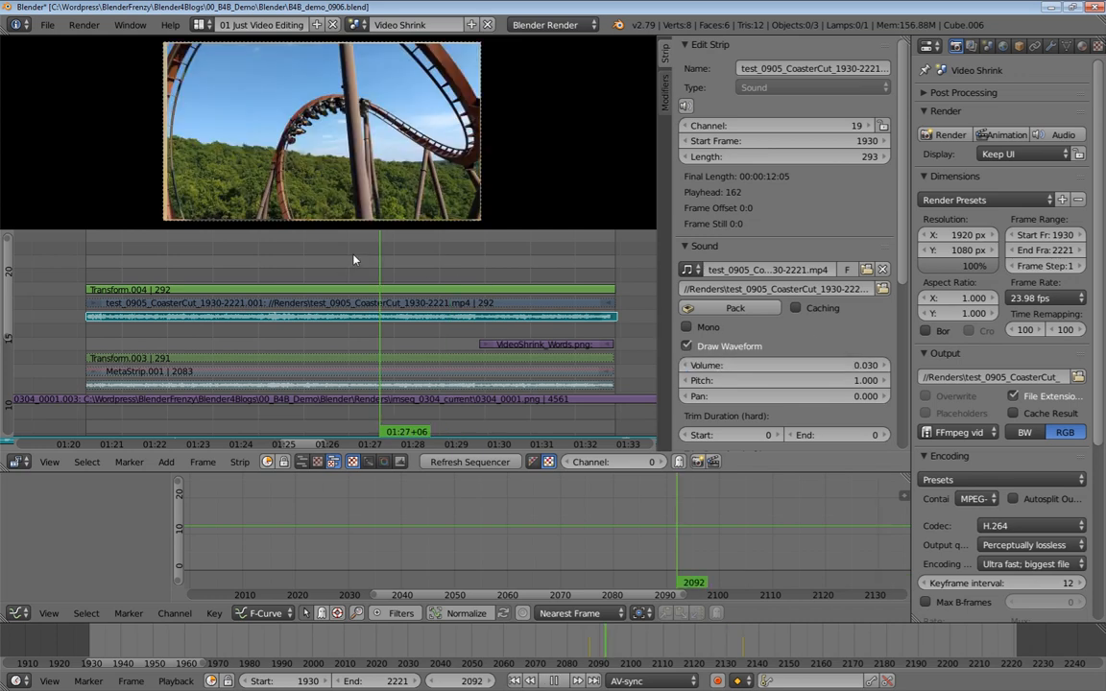
key(alt+a)
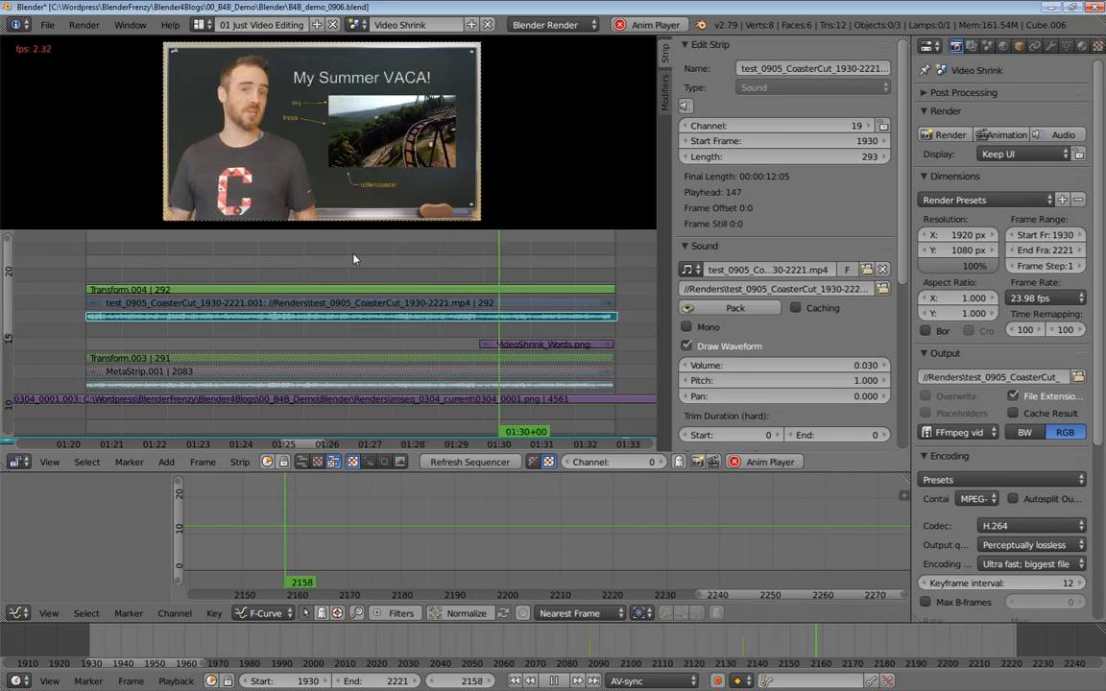
key(alt+a)
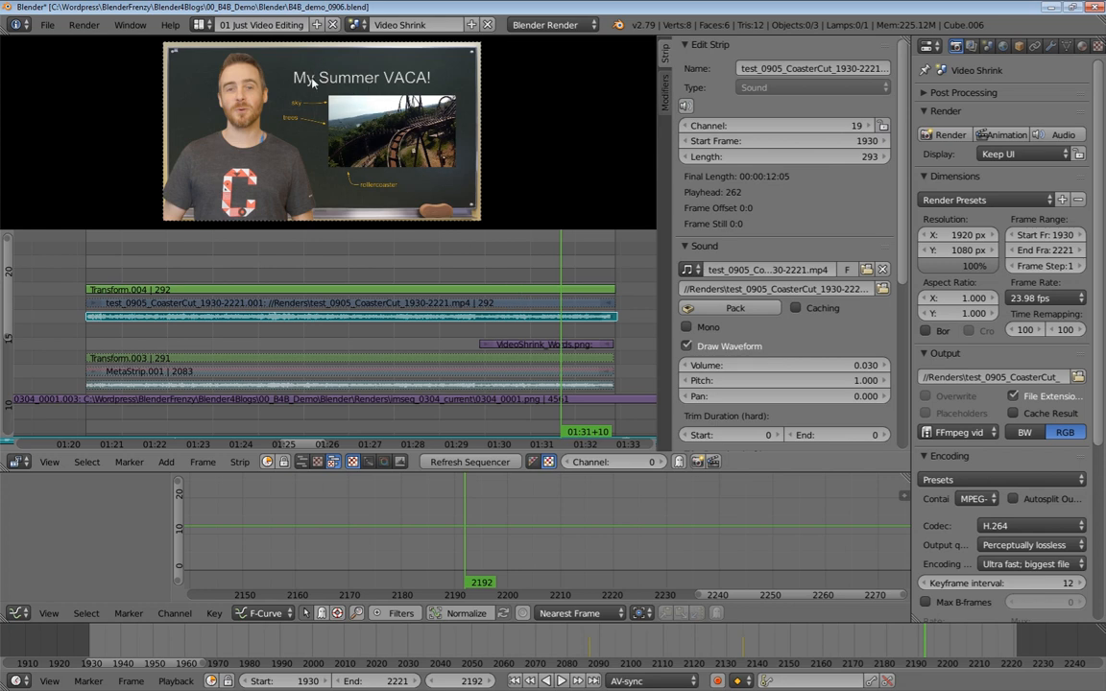
Move the VideoShrink_Words image strip up to channel 22 above the new overlay and play back the result
right_click(530, 345)
right_drag(534, 354, 547, 285)
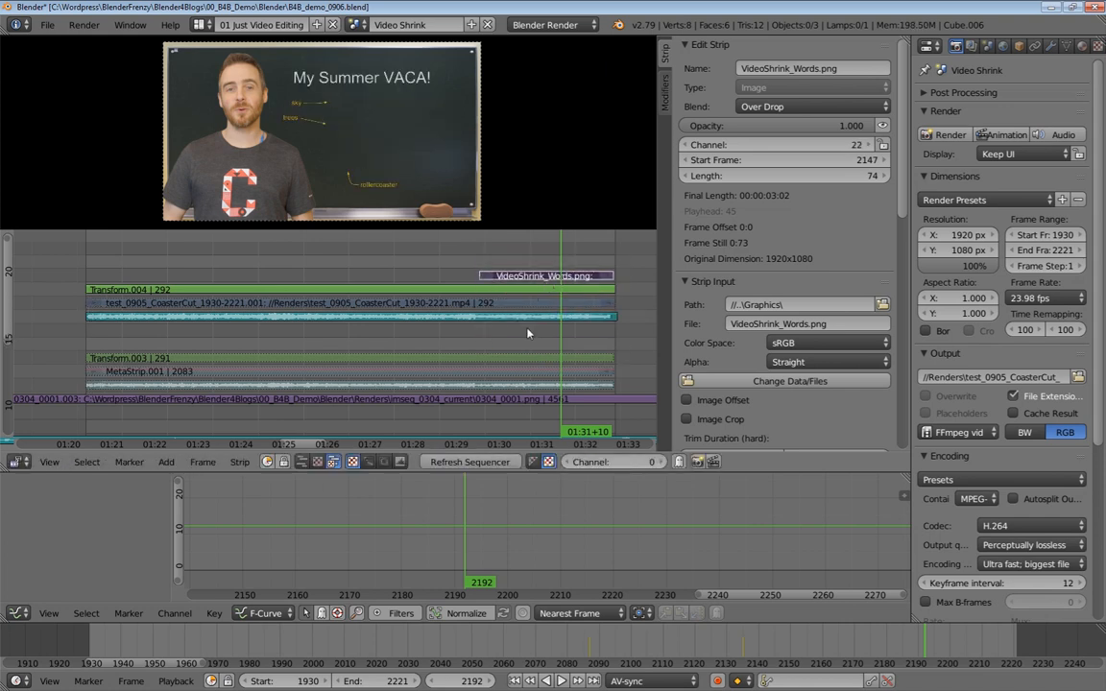
click(448, 262)
key(alt+a)
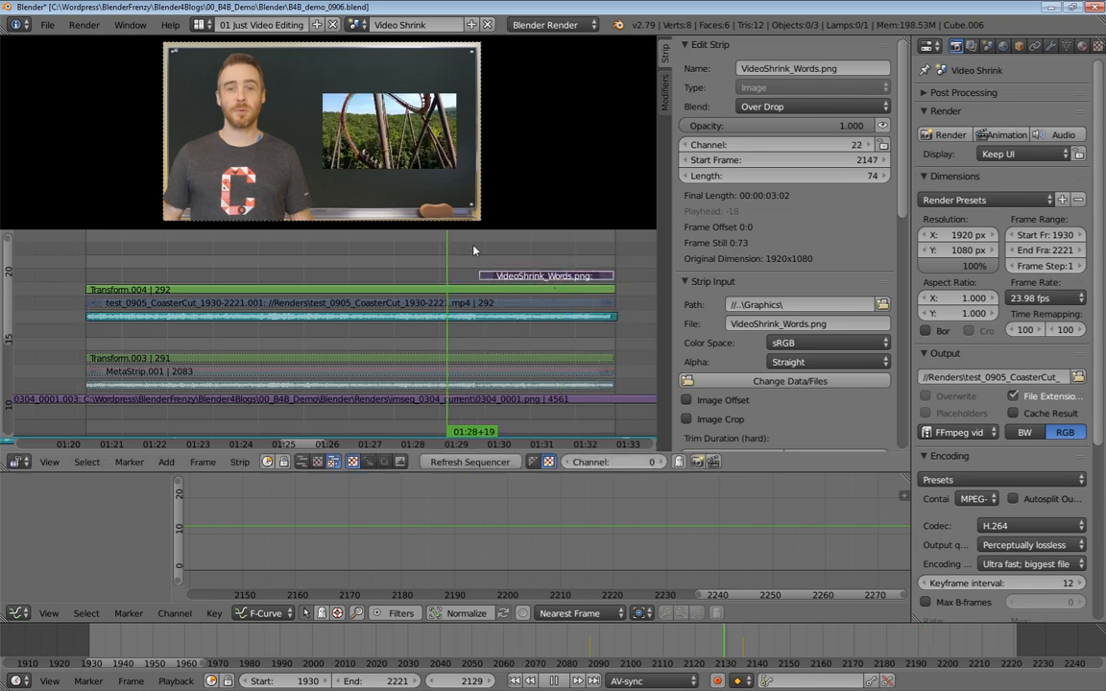
key(alt+a)
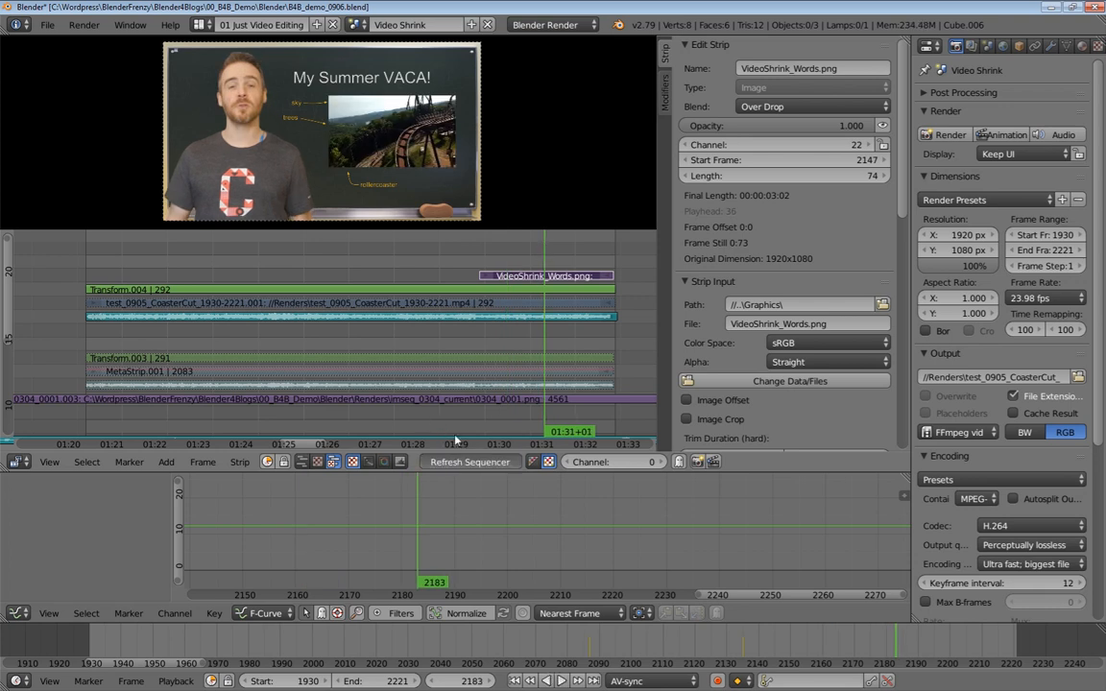
Play back the overlay section again and zoom the timeline out to see all channels
click(457, 257)
key(alt+a)
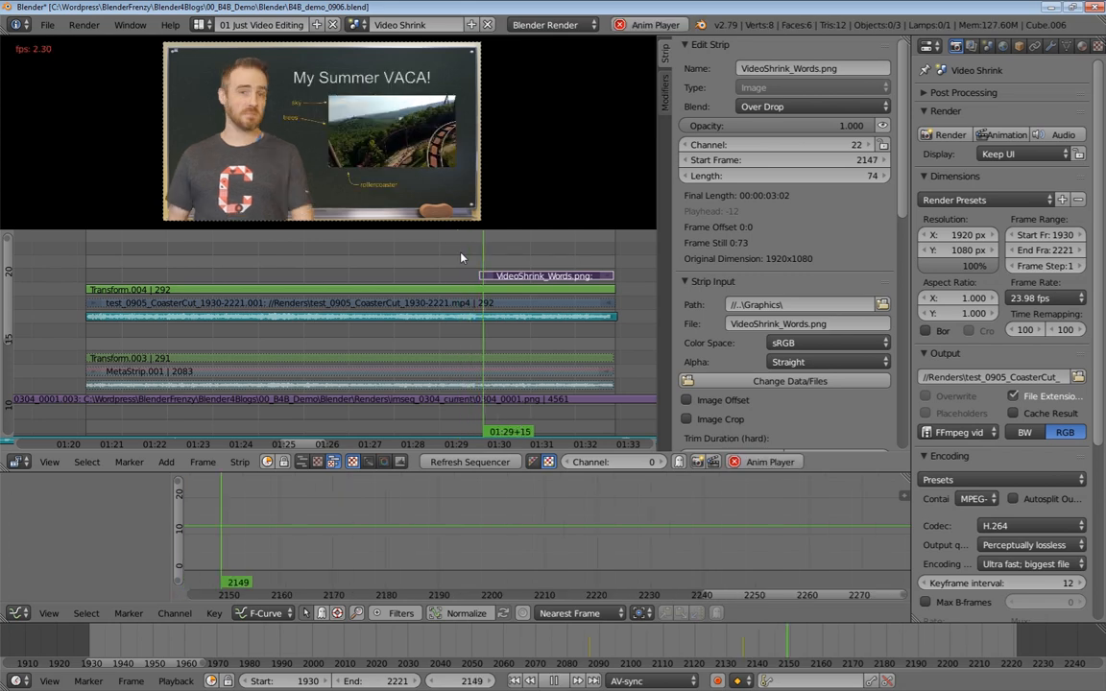
key(alt+a)
scroll(236, 302, down, 4)
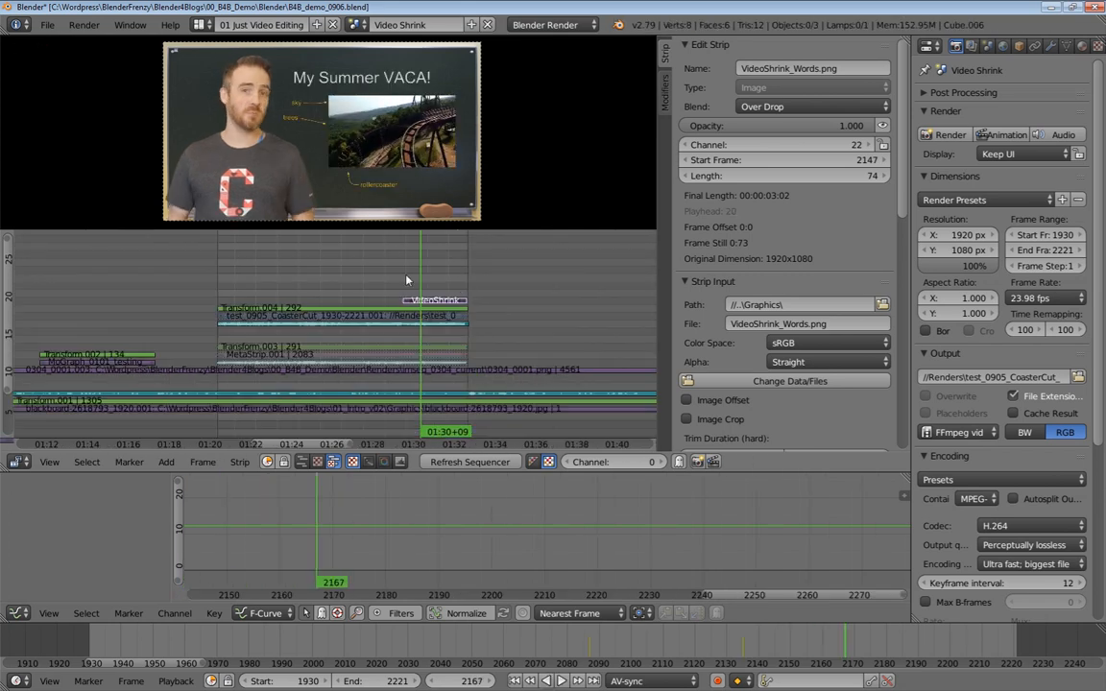
Delete the original Transform.003 overlay strip and its MetaStrip.001 source strip
click(374, 350)
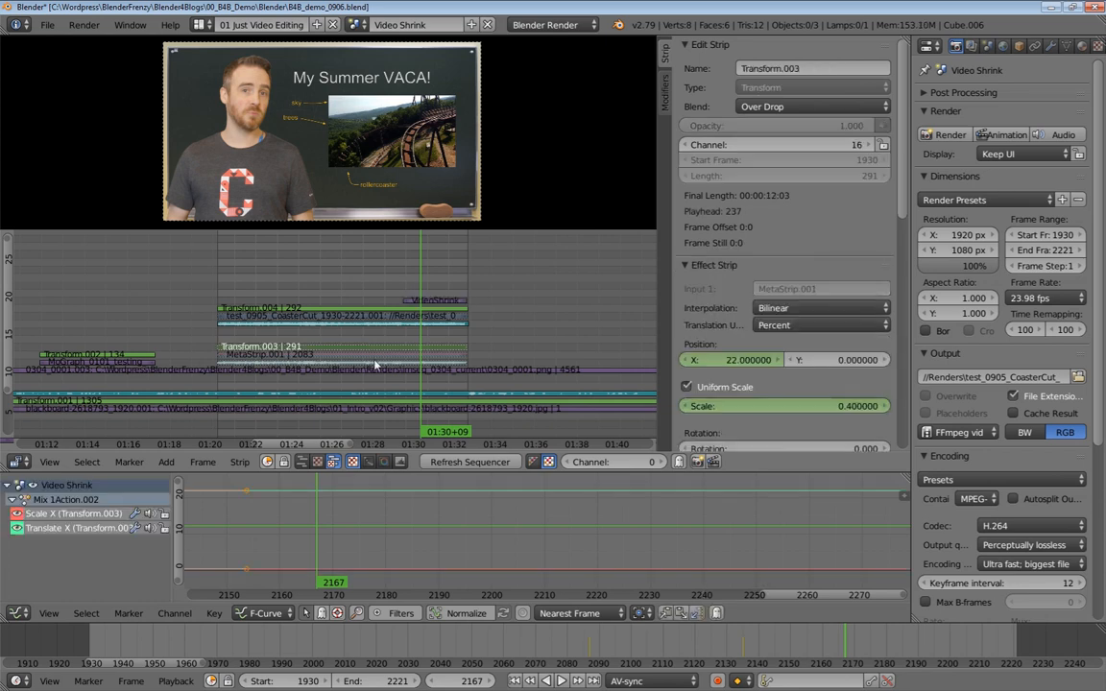
shift+right_click(375, 357)
shift+right_click(372, 365)
key(x)
click(371, 368)
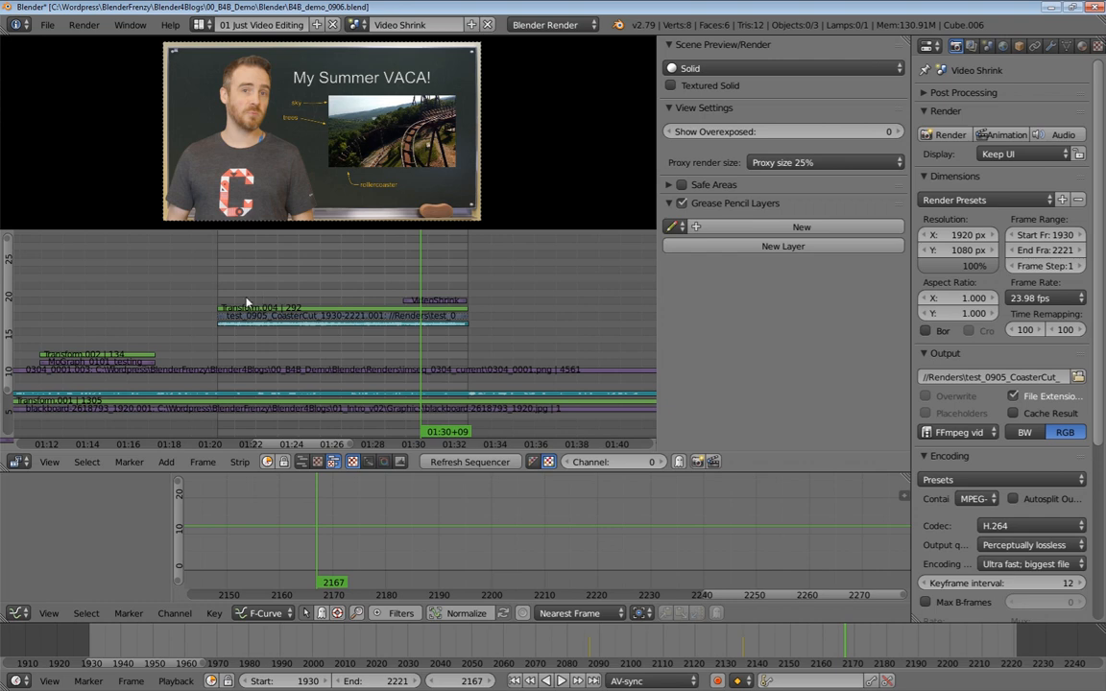
Select the Transform.004, coaster movie and sound, and VideoShrink_Words strips and move them down four channels
key(b)
drag(178, 290, 510, 351)
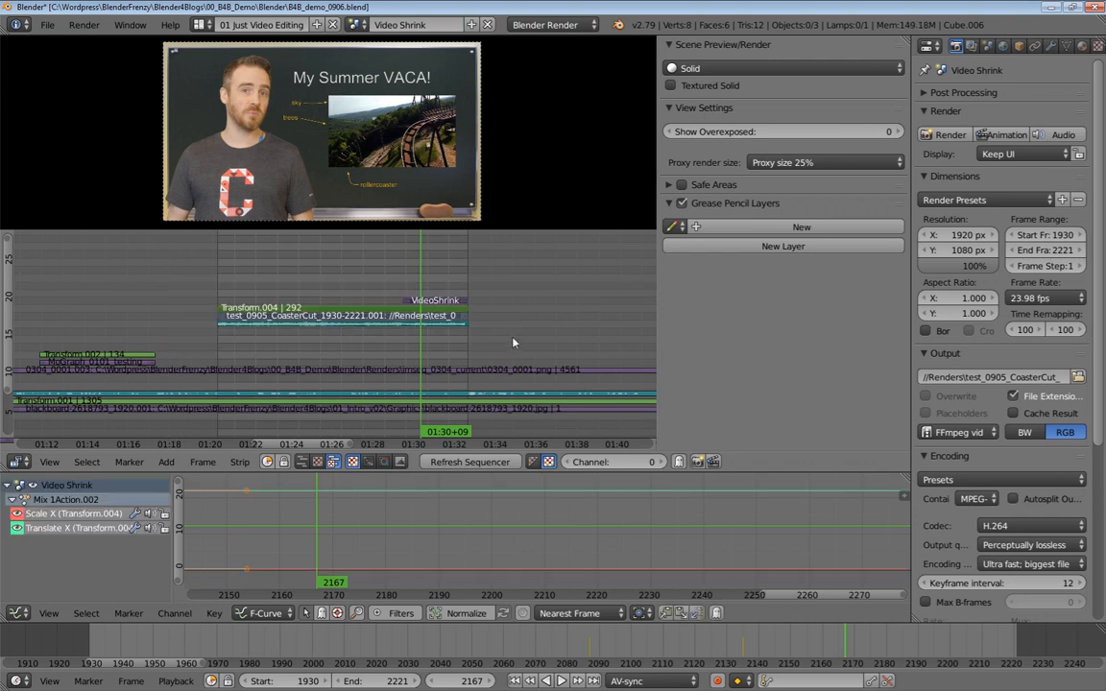
key(a)
key(a)
key(a)
key(b)
drag(180, 291, 477, 358)
key(h)
key(alt+h)
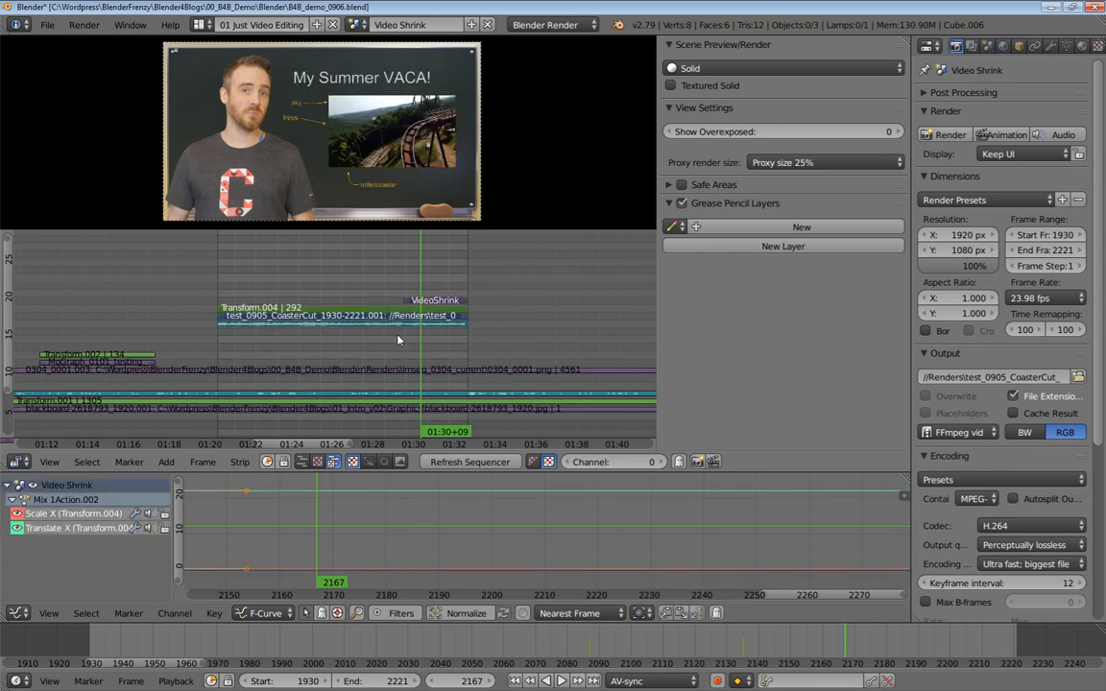
key(g)
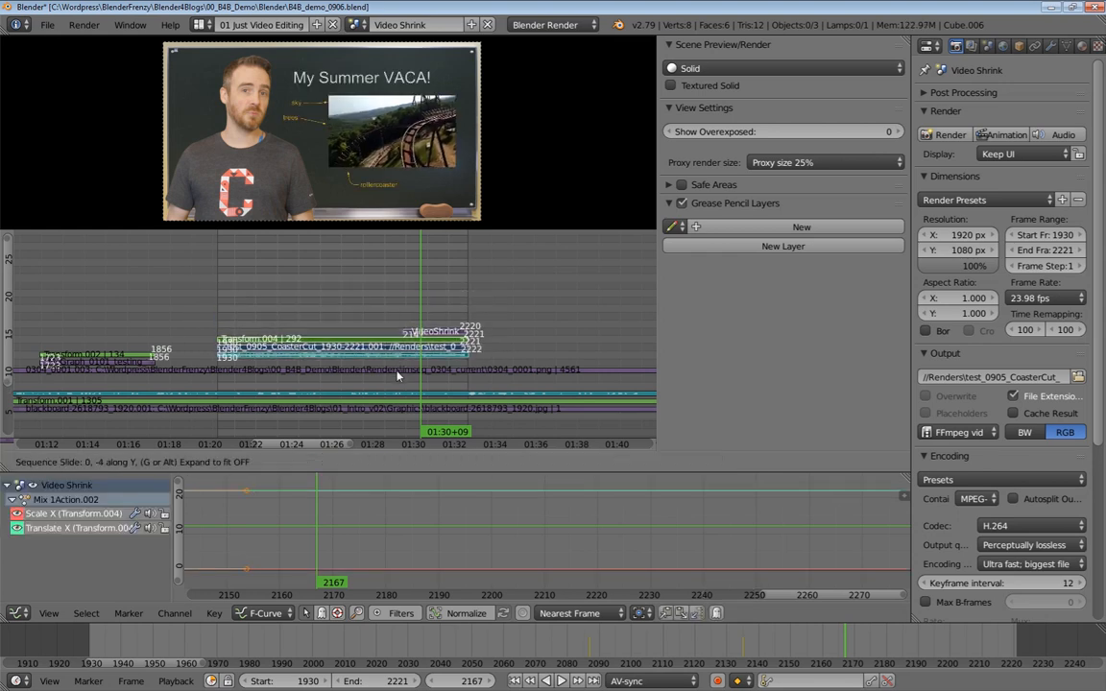
click(399, 376)
middle_drag(388, 318, 414, 297)
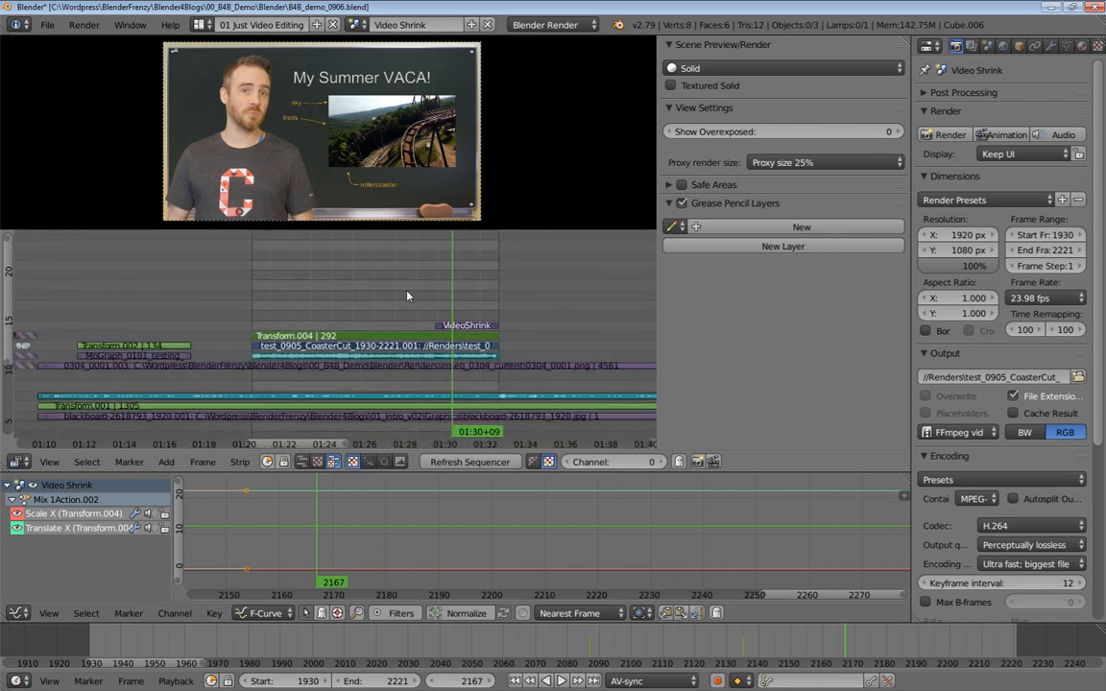